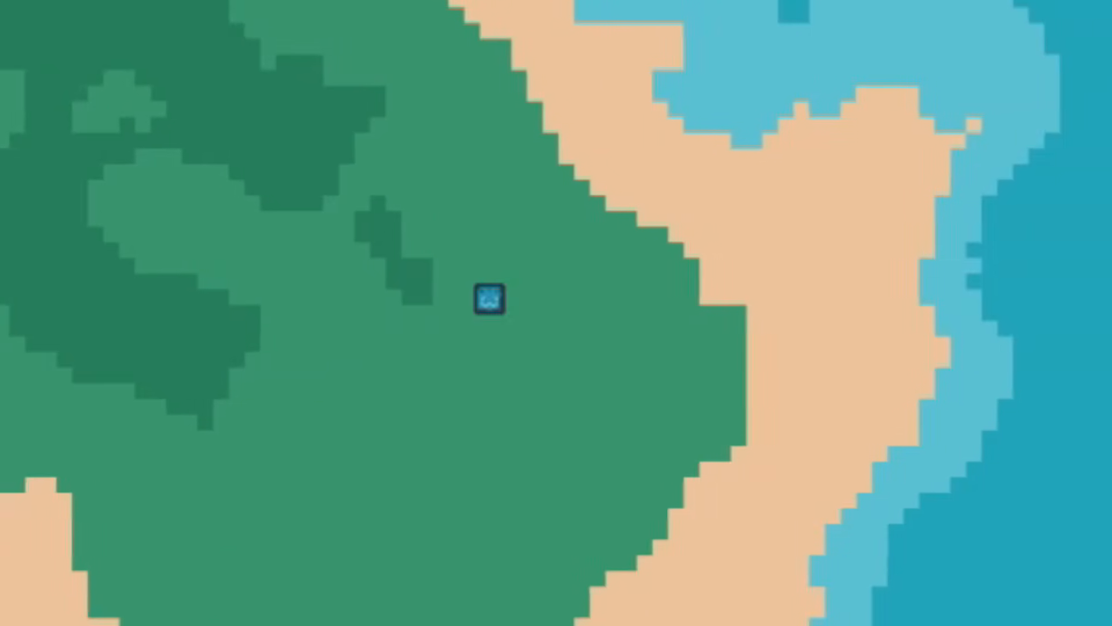
{"action": "key", "text": "Right"}
{"action": "key", "text": "Up"}
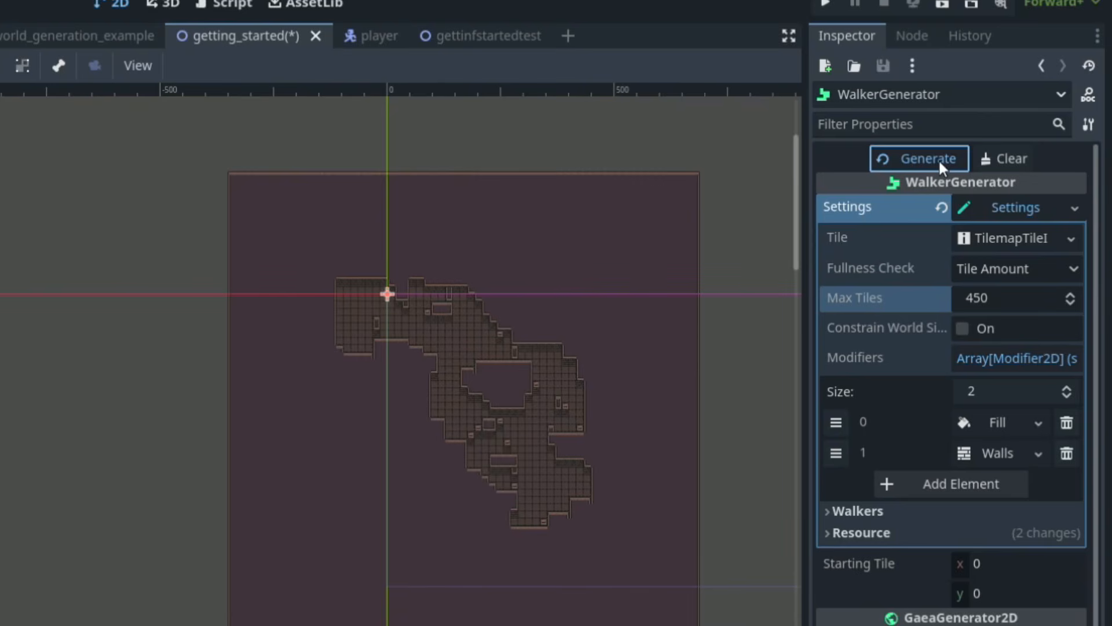
{"action": "left_click", "coordinate": [939, 159]}
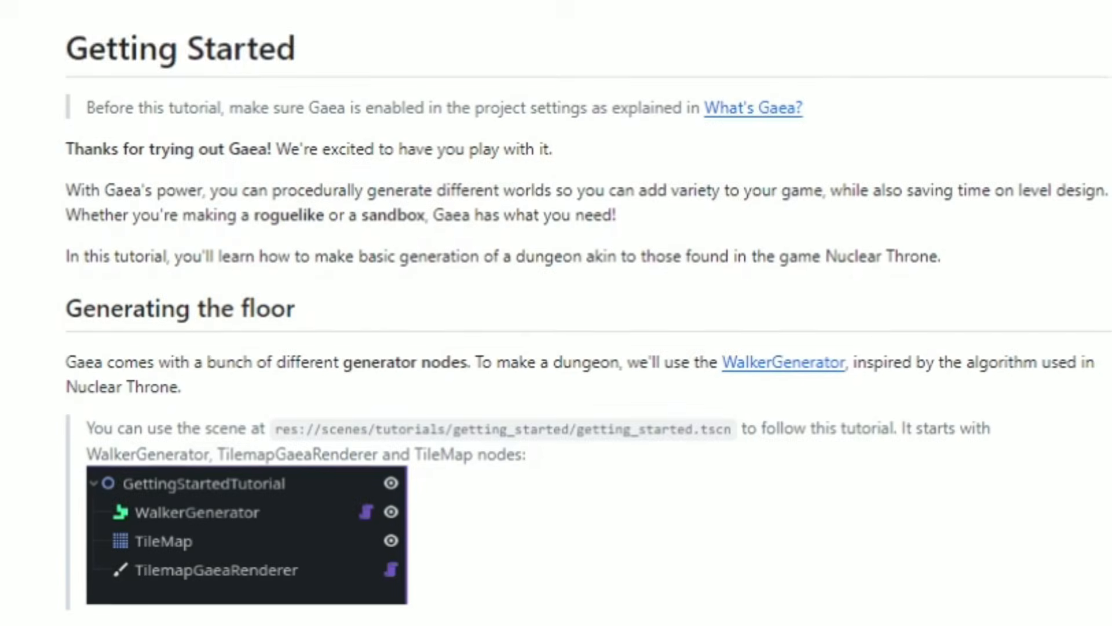
{"action": "scroll", "coordinate": [579, 313], "scroll_direction": "down", "scroll_amount": 3}
{"action": "scroll", "coordinate": [579, 313], "scroll_direction": "down", "scroll_amount": 4}
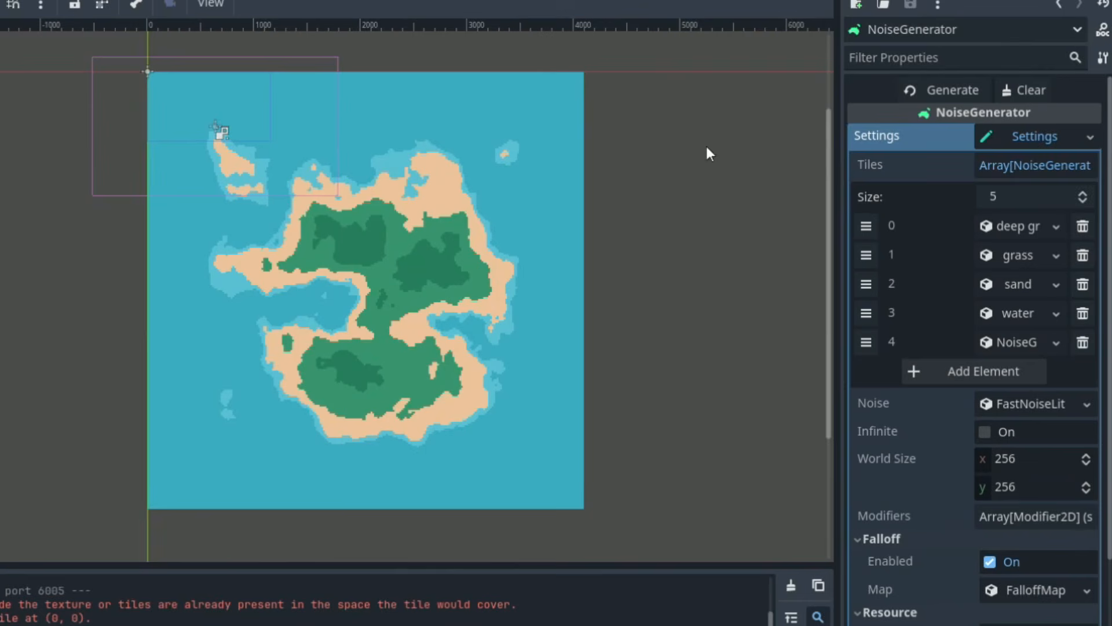
Regenerate the island map several times with the NoiseGenerator node
{"action": "left_click", "coordinate": [936, 95]}
{"action": "left_click", "coordinate": [925, 87]}
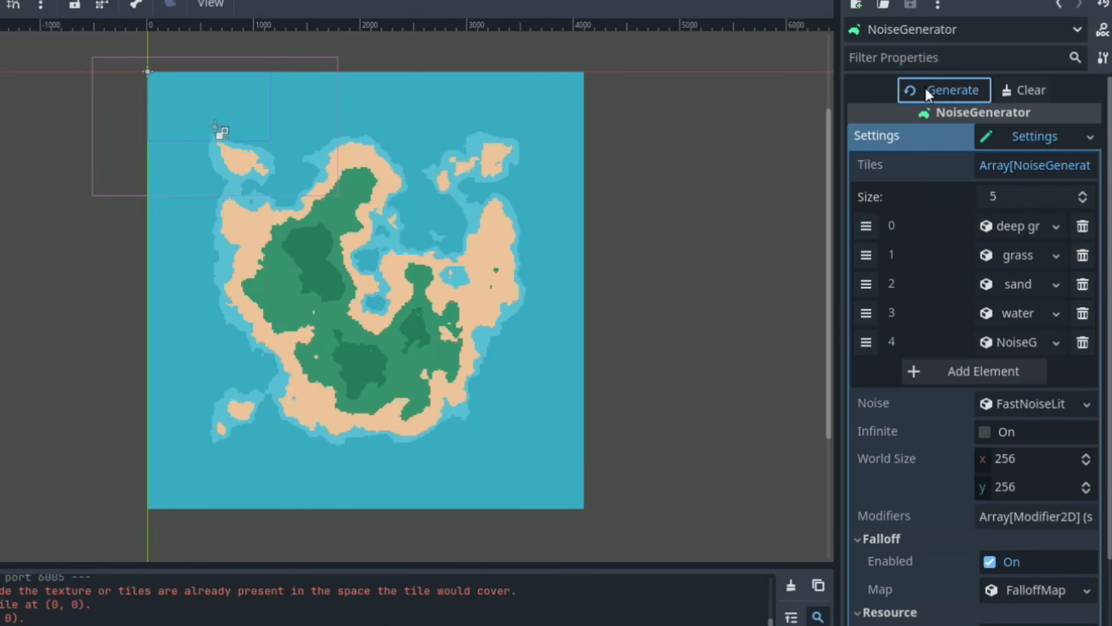
{"action": "left_click", "coordinate": [925, 85]}
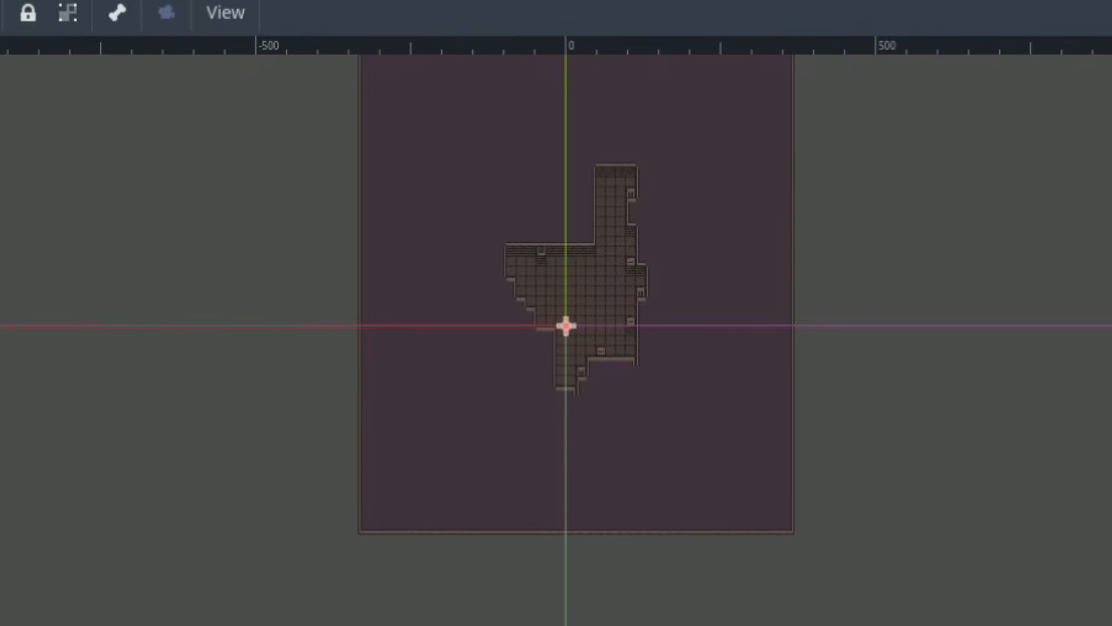
Regenerate the dungeon layout several times with the WalkerGenerator node in the getting_started scene
{"action": "left_click", "coordinate": [1033, 130]}
{"action": "left_click", "coordinate": [1034, 130]}
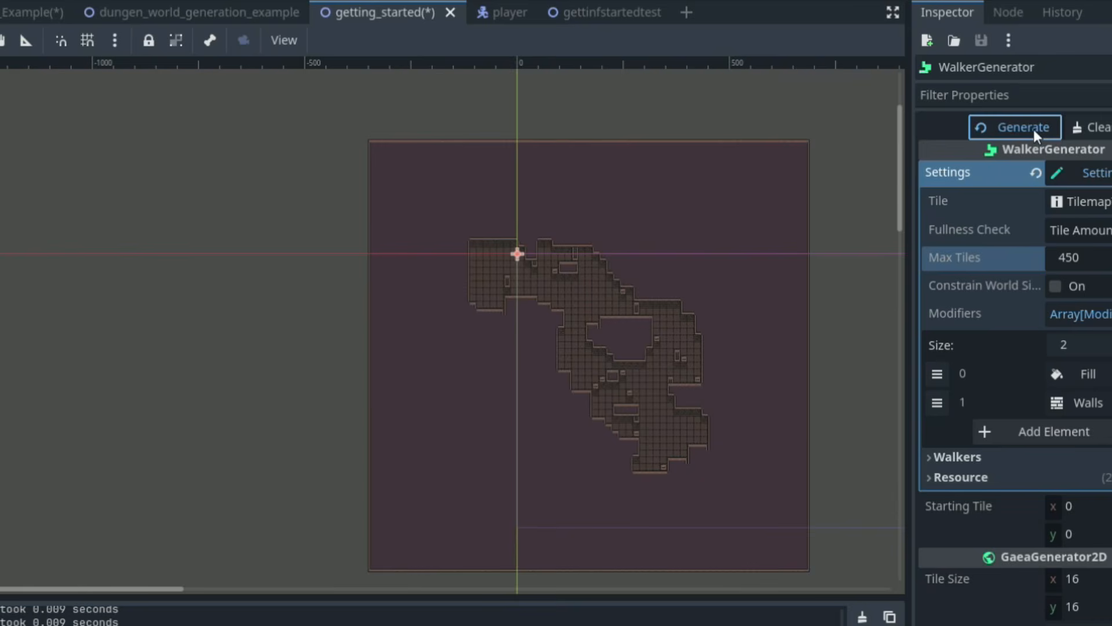
{"action": "left_click", "coordinate": [1033, 129]}
{"action": "left_click", "coordinate": [1033, 129]}
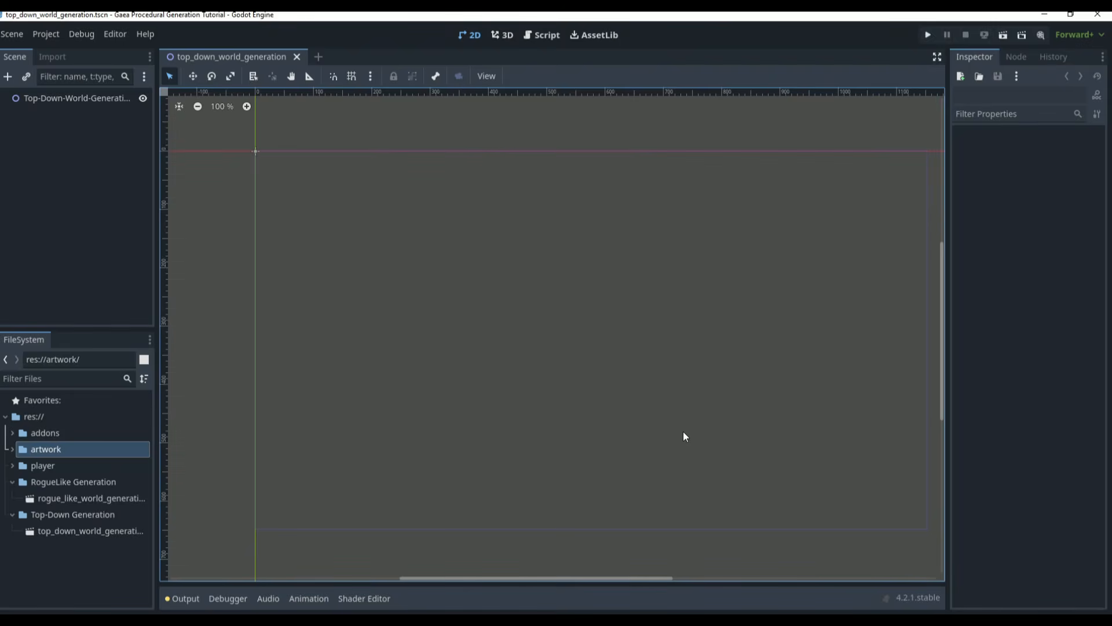
Expand the addons and artwork folders and place the top-down and walker artwork into the top_down_world_generation scene
{"action": "left_click", "coordinate": [13, 433]}
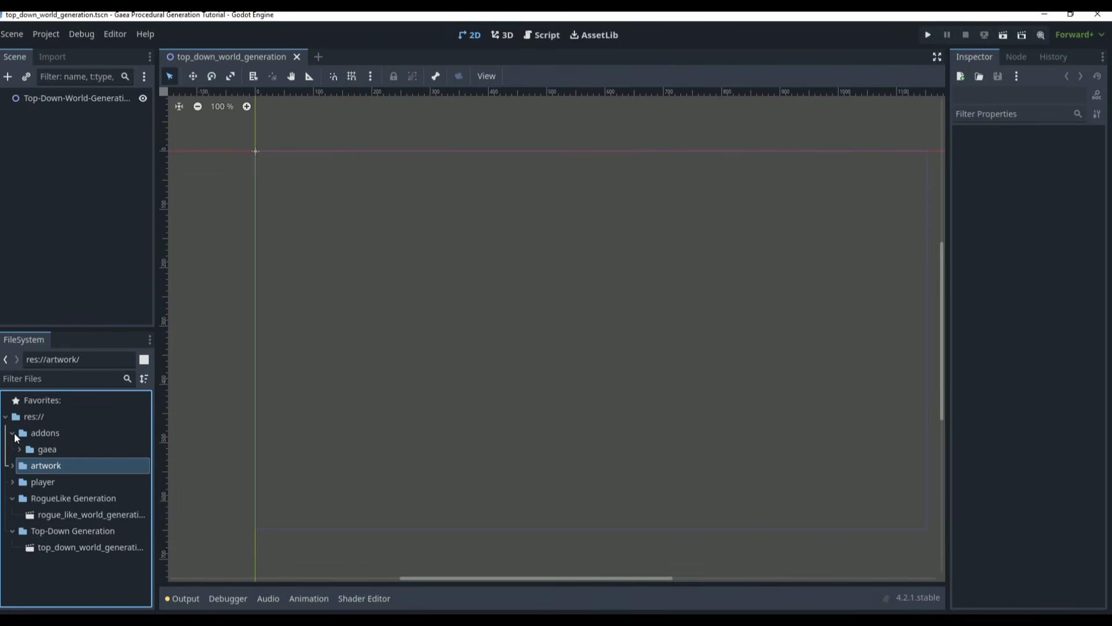
{"action": "left_click", "coordinate": [13, 464]}
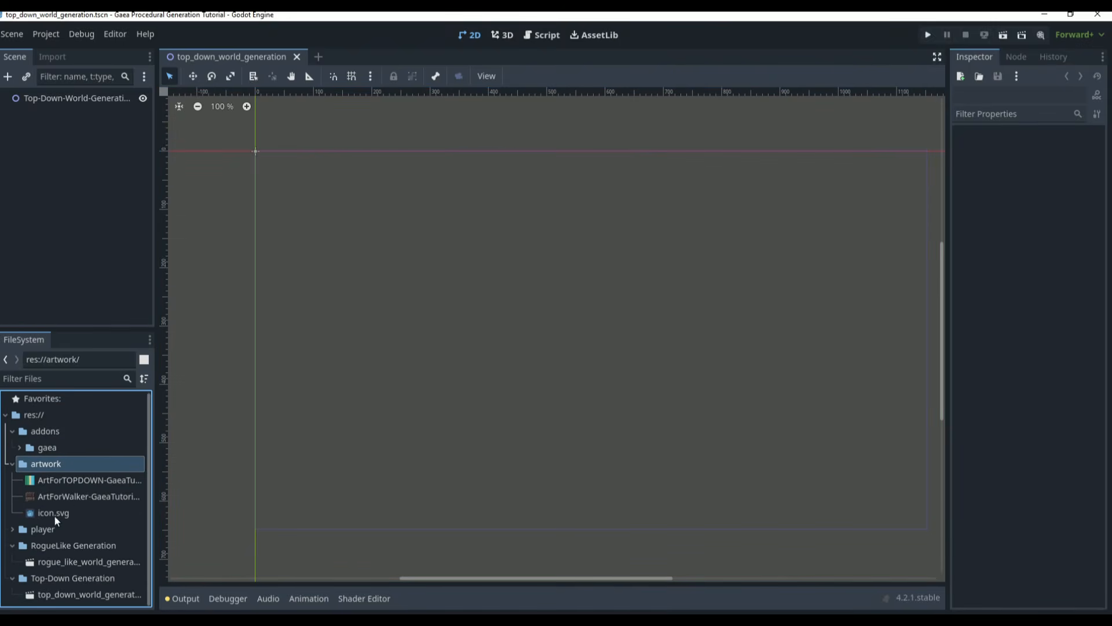
{"action": "left_click", "coordinate": [73, 484]}
{"action": "left_click_drag", "start_coordinate": [71, 487], "coordinate": [412, 376]}
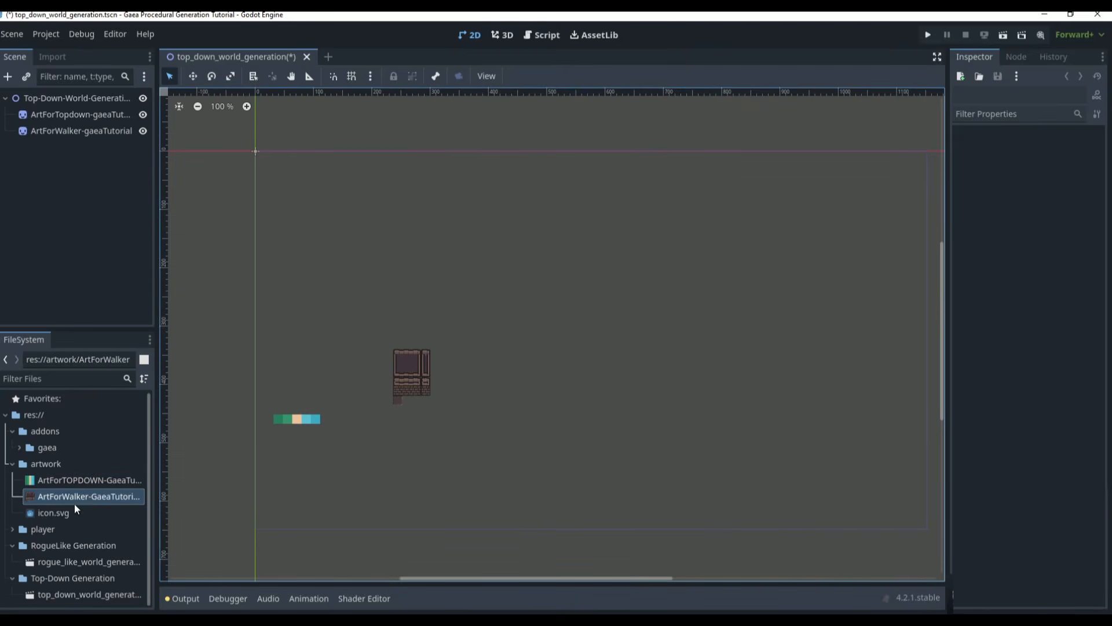
Look through the player folder and the scene files in the RogueLike Generation and Top-Down Generation folders
{"action": "left_click", "coordinate": [13, 529]}
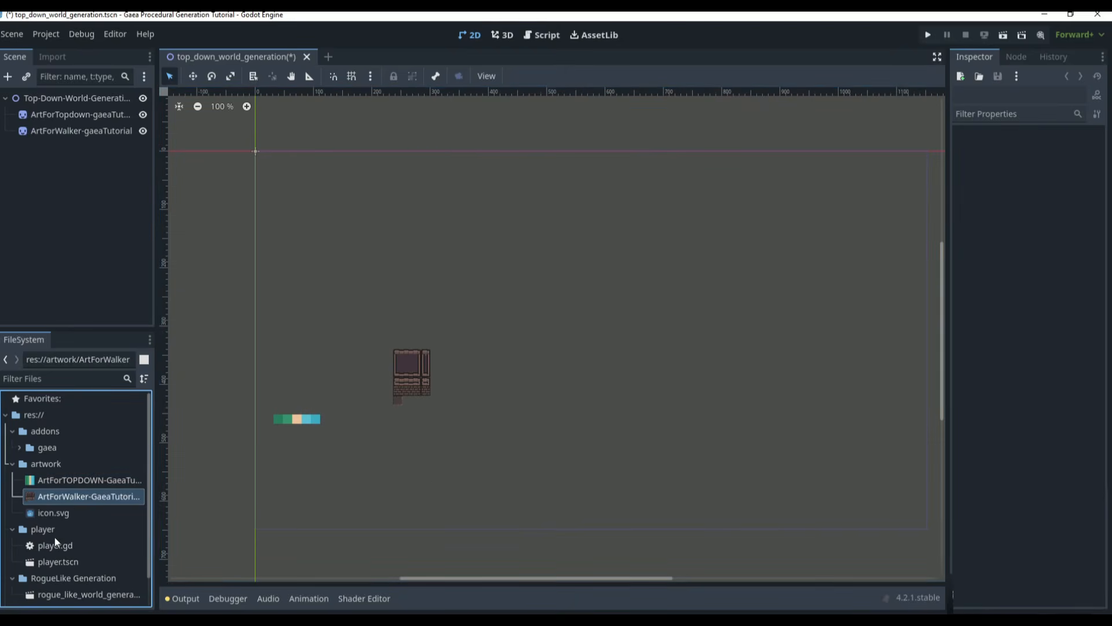
{"action": "scroll", "coordinate": [68, 555], "scroll_direction": "down", "scroll_amount": 1}
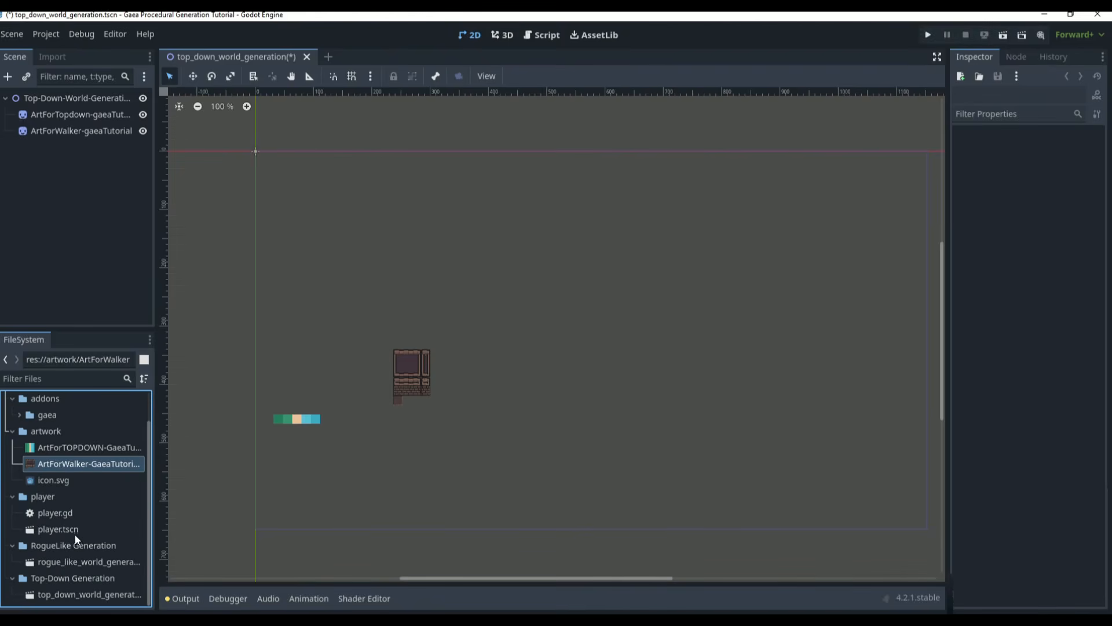
{"action": "left_click", "coordinate": [76, 563]}
{"action": "left_click", "coordinate": [83, 595]}
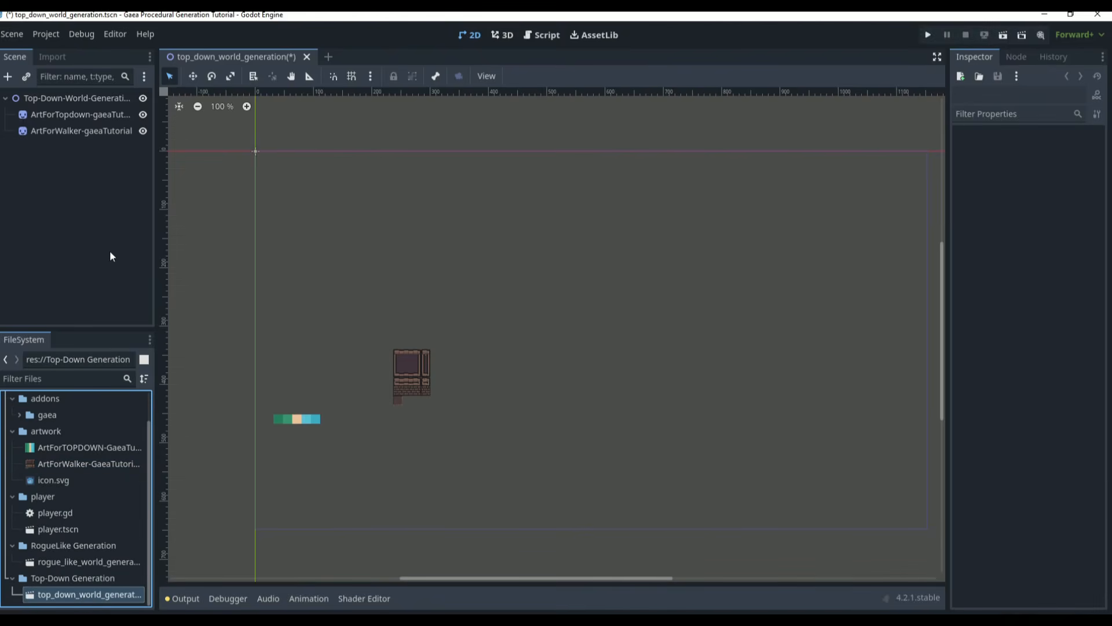
Delete the walker and top-down artwork sprites from the scene
{"action": "left_click", "coordinate": [403, 373]}
{"action": "key", "text": "Delete"}
{"action": "left_click", "coordinate": [514, 331]}
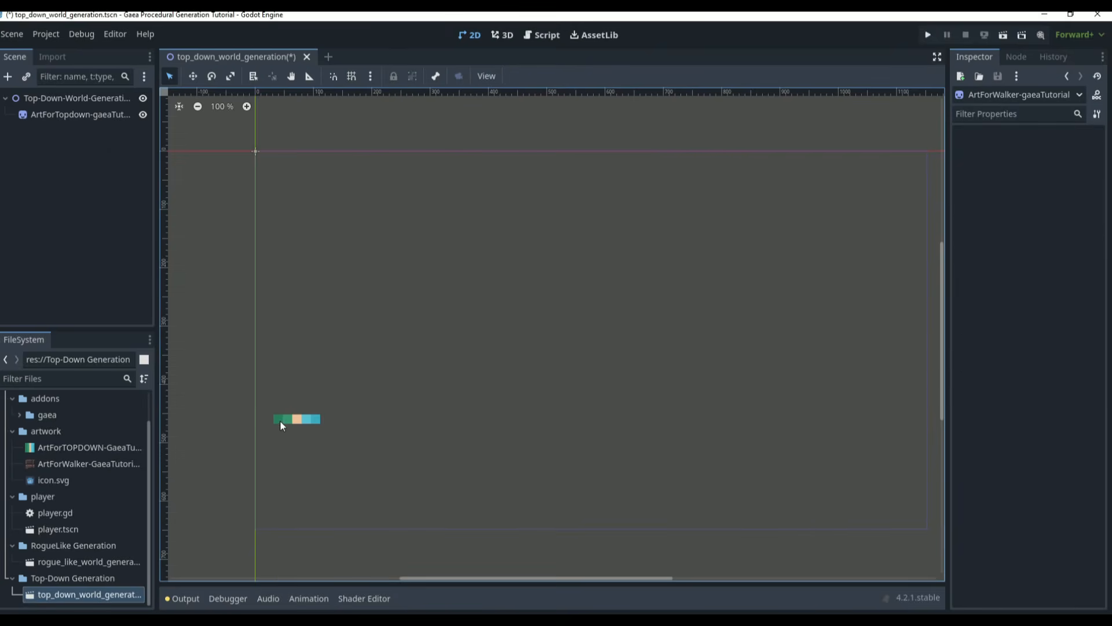
{"action": "left_click", "coordinate": [280, 425]}
{"action": "key", "text": "Delete"}
{"action": "left_click", "coordinate": [517, 331]}
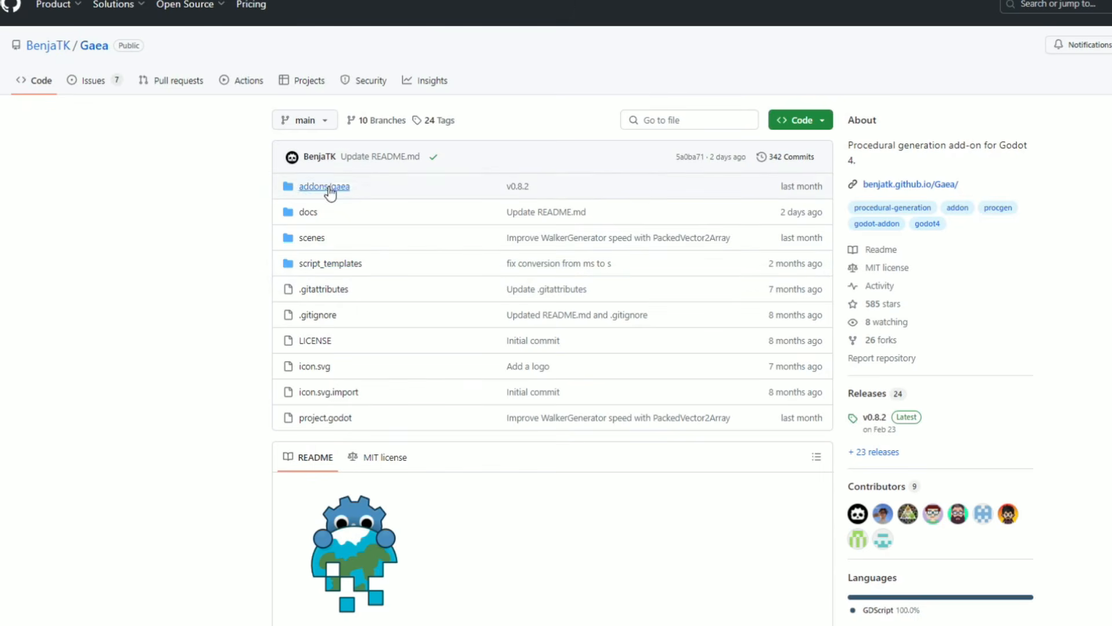
Browse the Gaea GitHub repository's addon and docs folders and read the Cellular Generator documentation
{"action": "left_click", "coordinate": [301, 187]}
{"action": "key", "text": "alt+Left"}
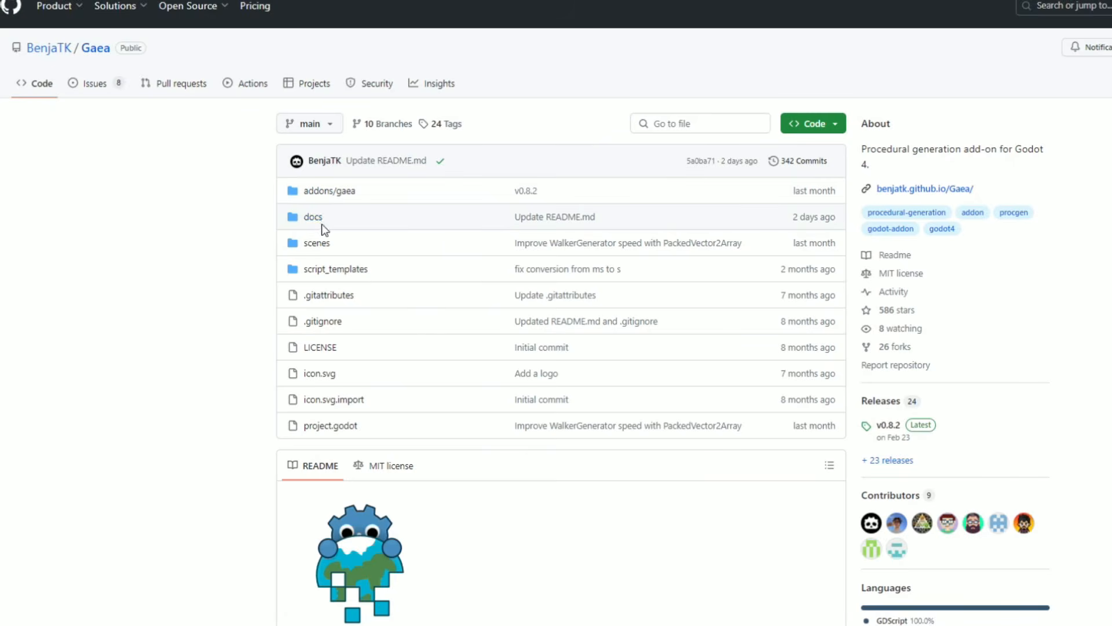
{"action": "left_click", "coordinate": [311, 223]}
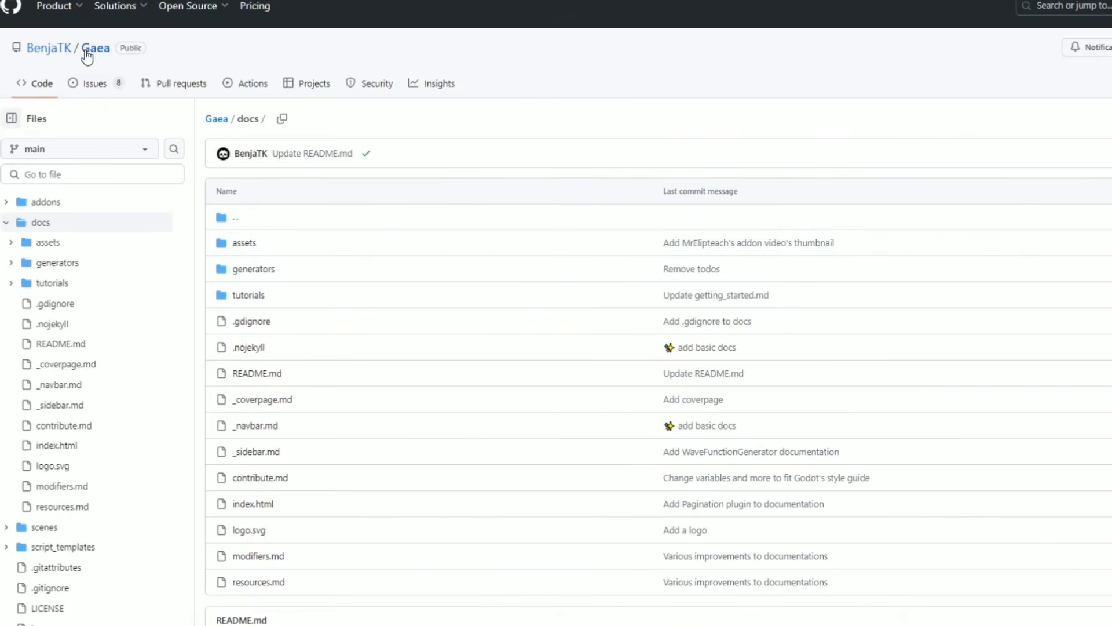
{"action": "left_click", "coordinate": [254, 269]}
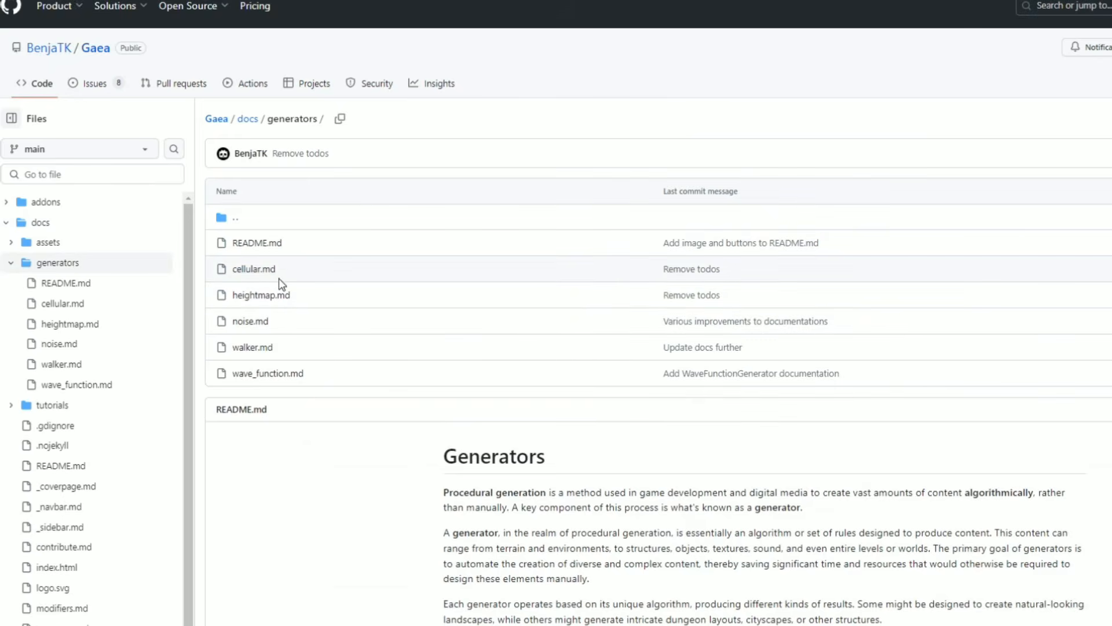
{"action": "left_click", "coordinate": [266, 272]}
{"action": "scroll", "coordinate": [708, 330], "scroll_direction": "down", "scroll_amount": 3}
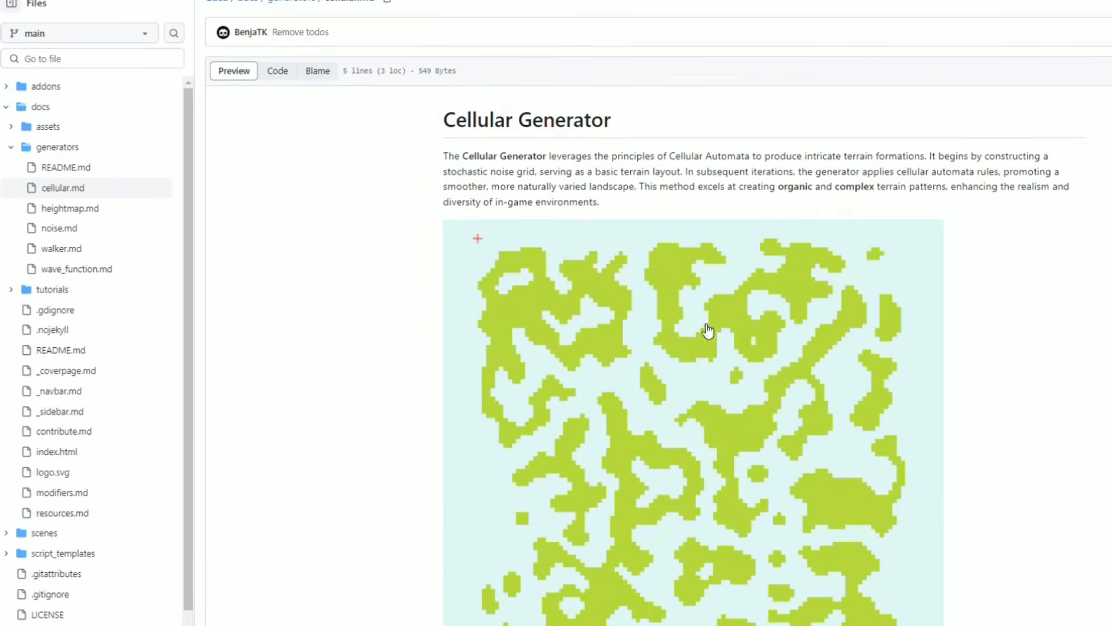
{"action": "scroll", "coordinate": [710, 345], "scroll_direction": "up", "scroll_amount": 3}
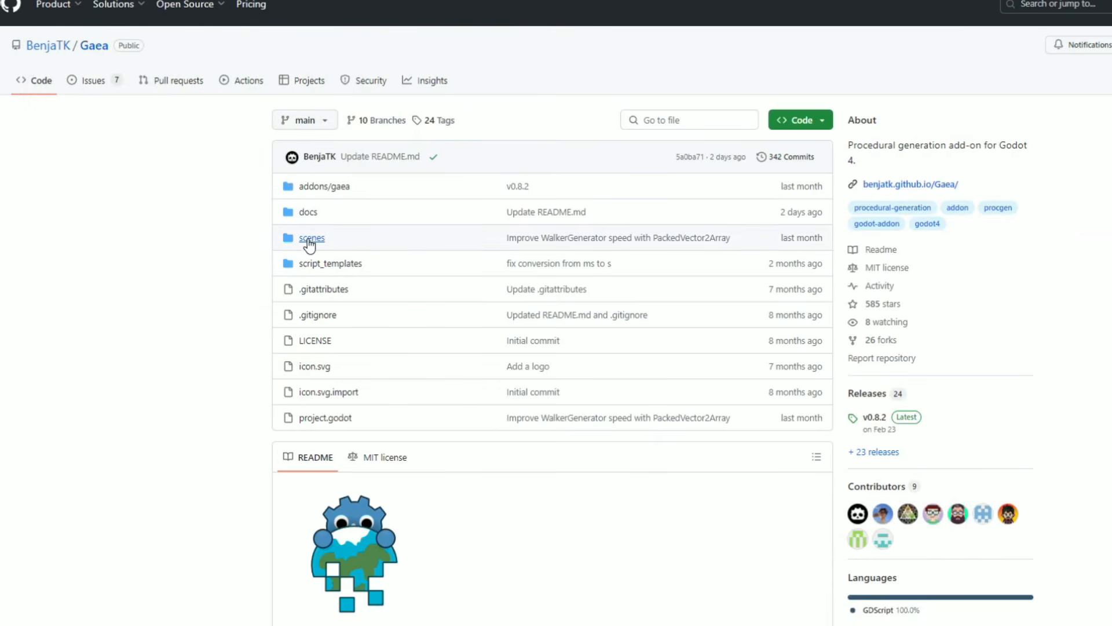
Open the noise demo folder within the Gaea repository's scenes/demos folder
{"action": "left_click", "coordinate": [307, 237]}
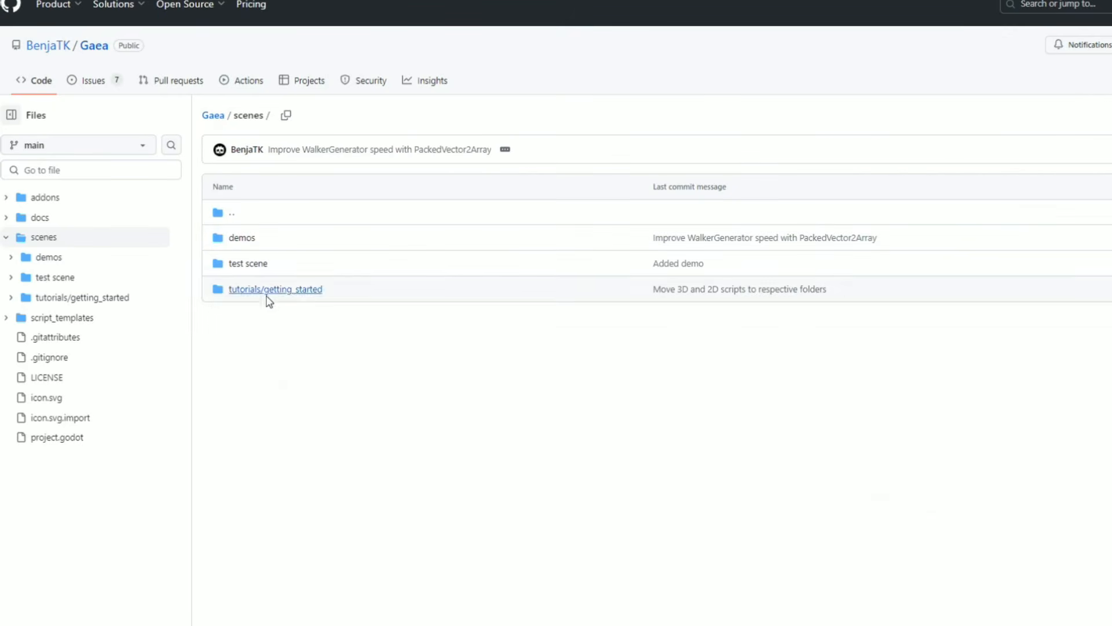
{"action": "left_click", "coordinate": [243, 238]}
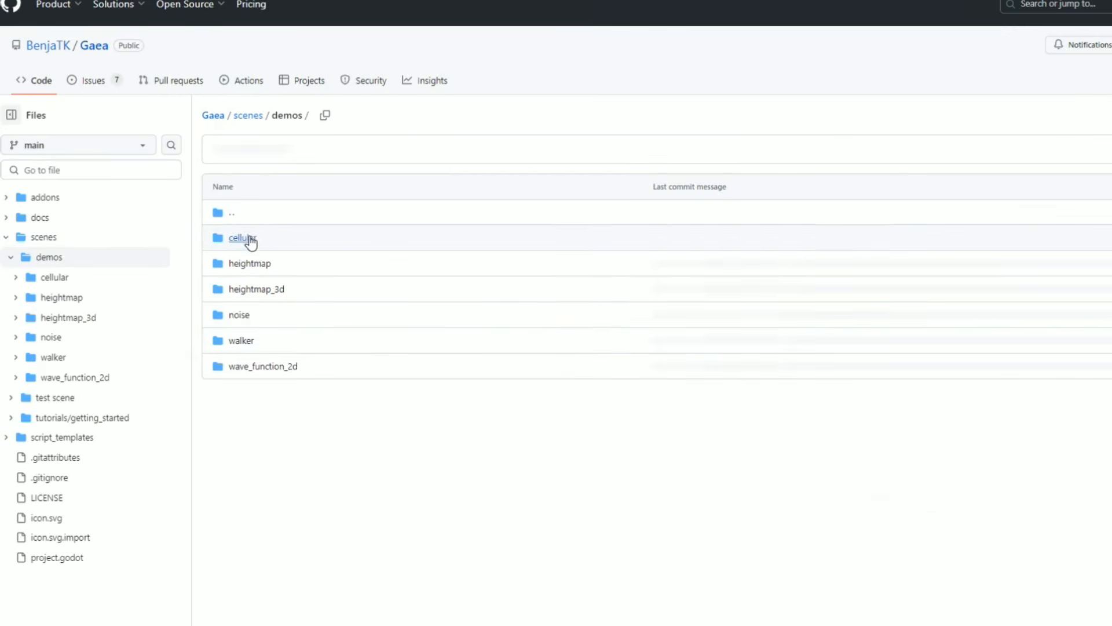
{"action": "left_click", "coordinate": [247, 316]}
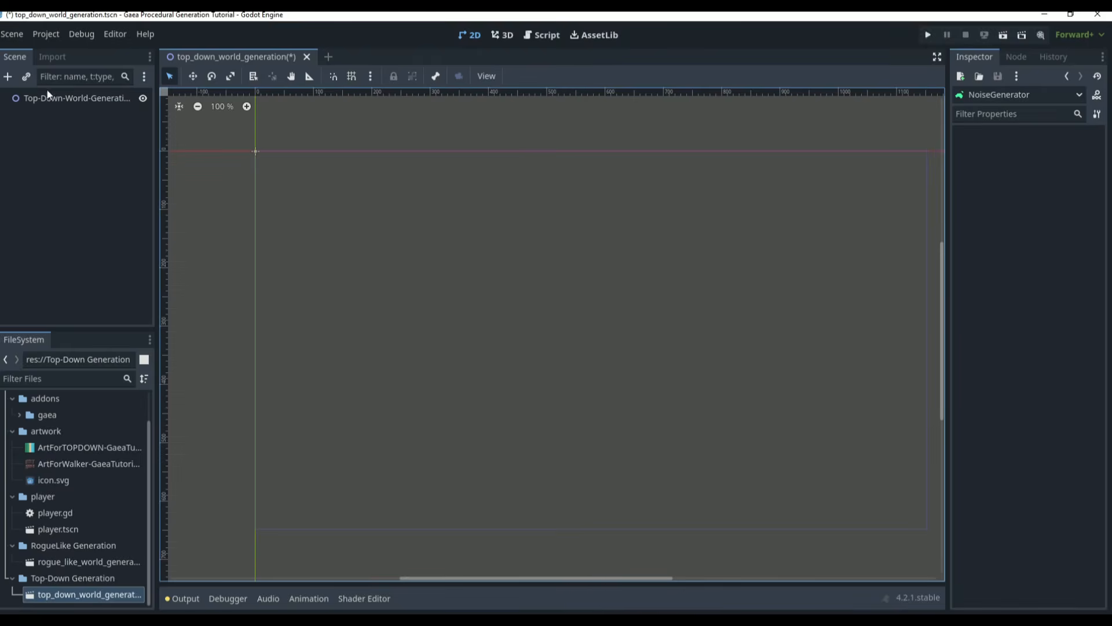
In Godot, start adding a child node to the top-down root node and search the node types for "gaea" and "walker"
{"action": "left_click", "coordinate": [50, 98]}
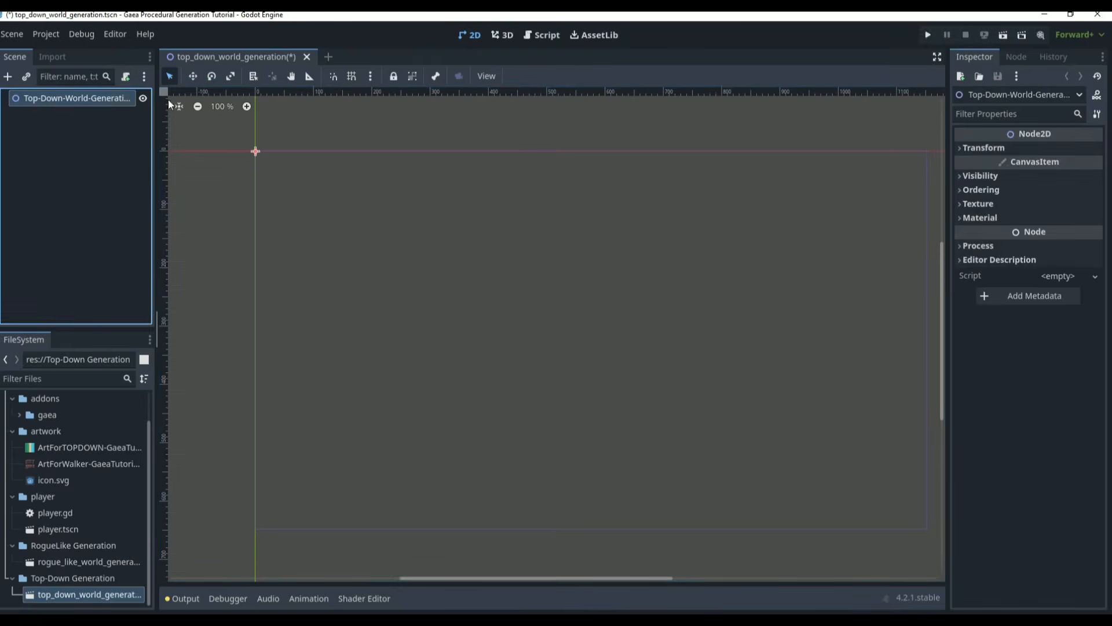
{"action": "left_click", "coordinate": [8, 77]}
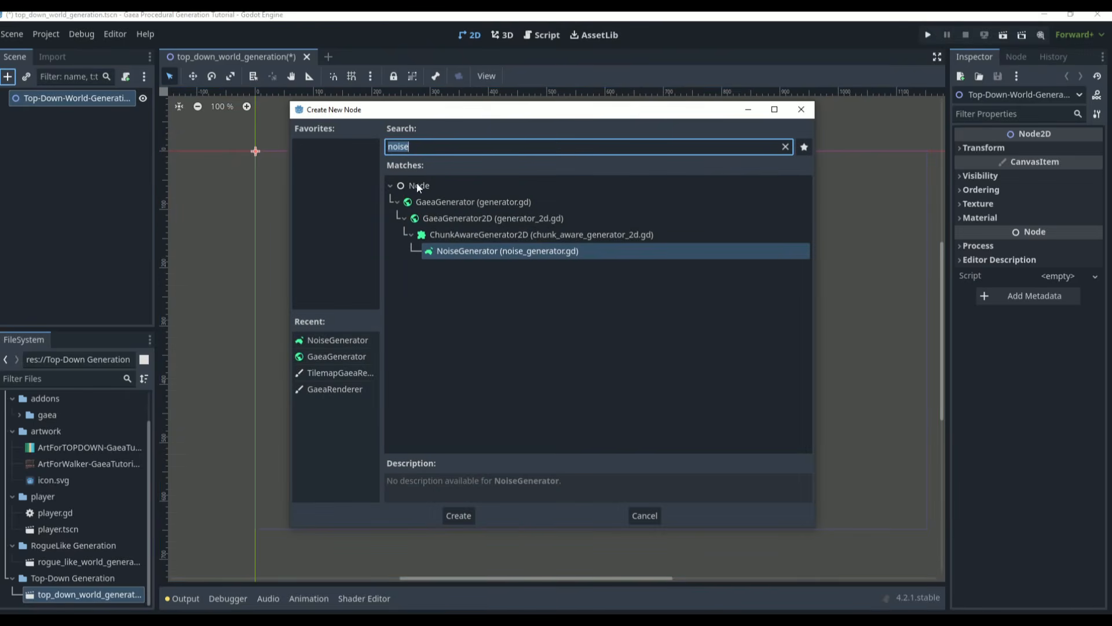
{"action": "key", "text": "BackSpace"}
{"action": "type", "text": "gaea"}
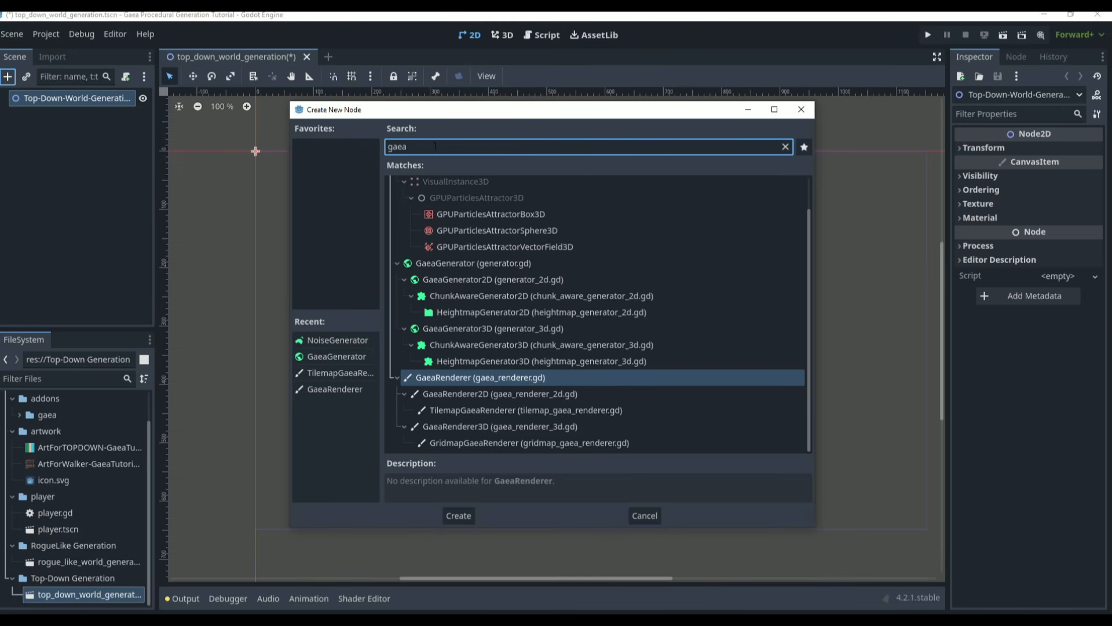
{"action": "key", "text": "ctrl+a"}
{"action": "type", "text": "walker"}
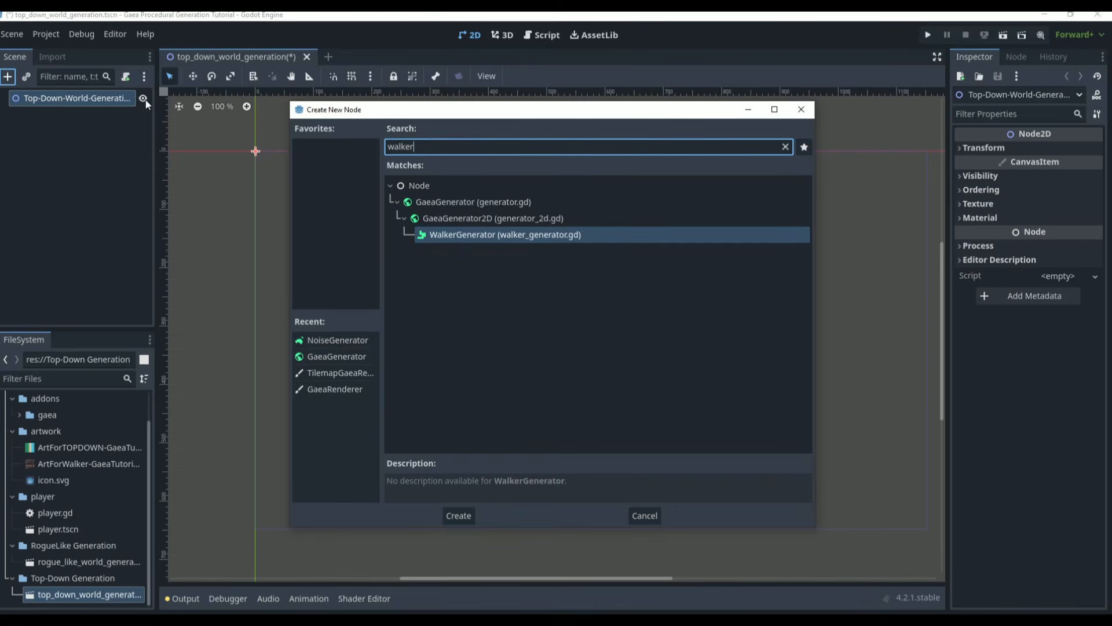
Replace the node search with "noise" to look up the noise generator
{"action": "key", "text": "BackSpace"}
{"action": "key", "text": "BackSpace"}
{"action": "key", "text": "BackSpace"}
{"action": "key", "text": "BackSpace"}
{"action": "key", "text": "BackSpace"}
{"action": "key", "text": "BackSpace"}
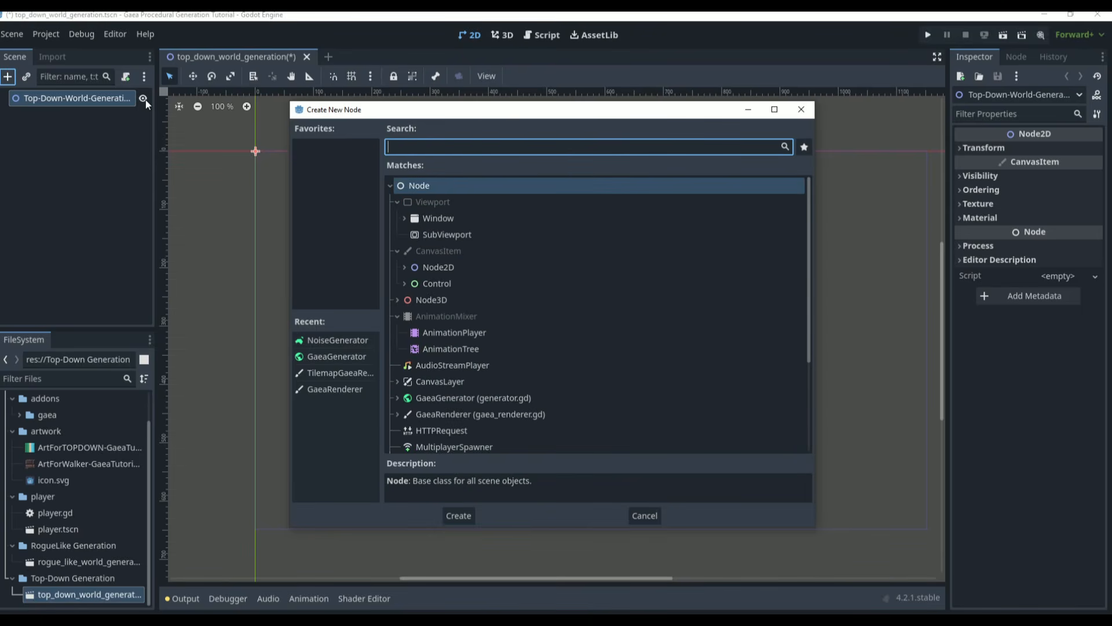
{"action": "type", "text": "noise"}
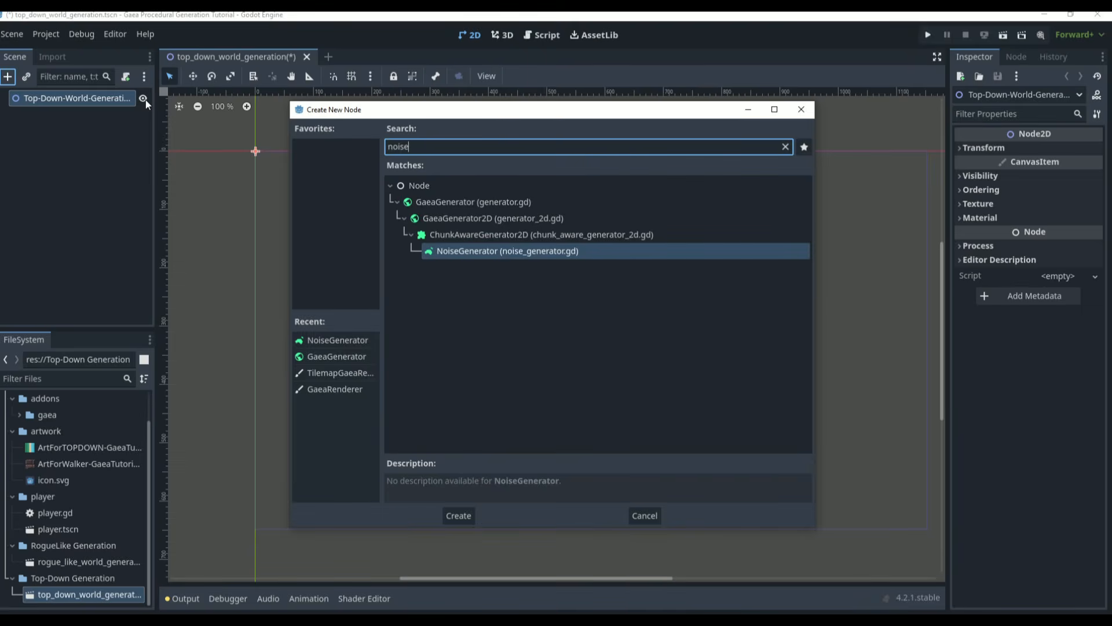
Search the node types for "height" to look up the heightmap generators
{"action": "key", "text": "BackSpace"}
{"action": "key", "text": "BackSpace"}
{"action": "key", "text": "BackSpace"}
{"action": "key", "text": "BackSpace"}
{"action": "key", "text": "BackSpace"}
{"action": "type", "text": "h"}
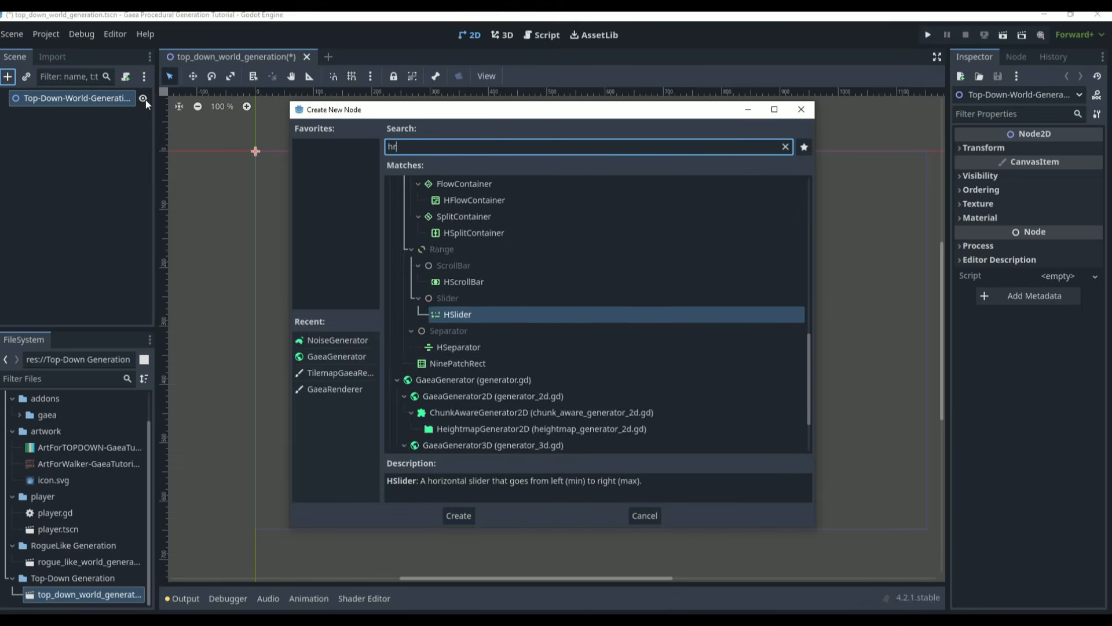
{"action": "type", "text": "eight"}
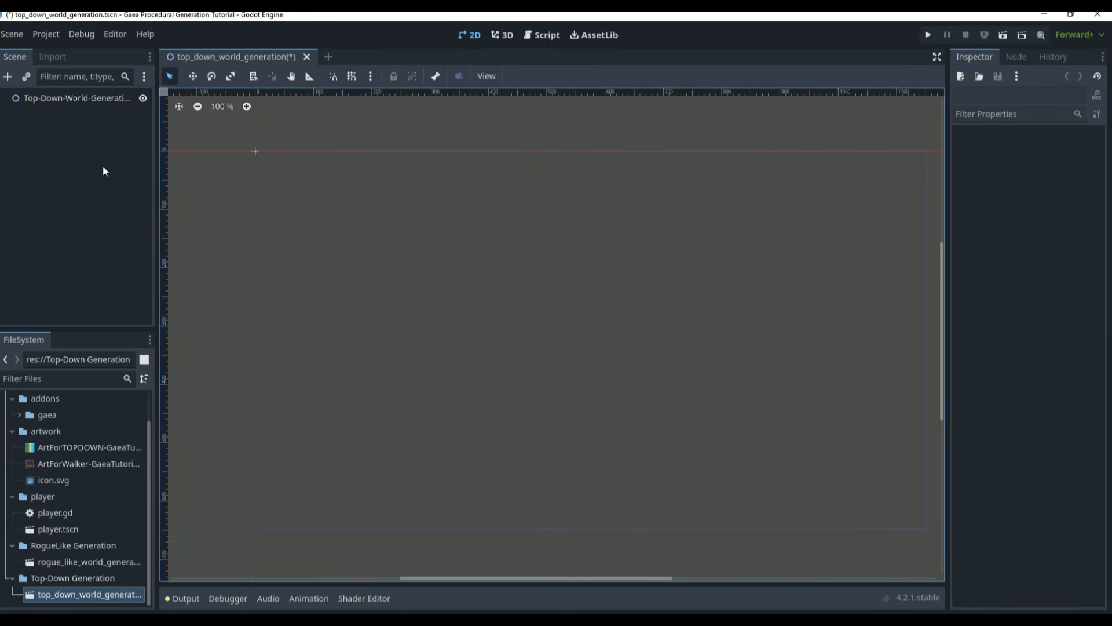
Add a NoiseGenerator node as a child of the top-down world generation root node
{"action": "left_click", "coordinate": [76, 99]}
{"action": "left_click", "coordinate": [9, 77]}
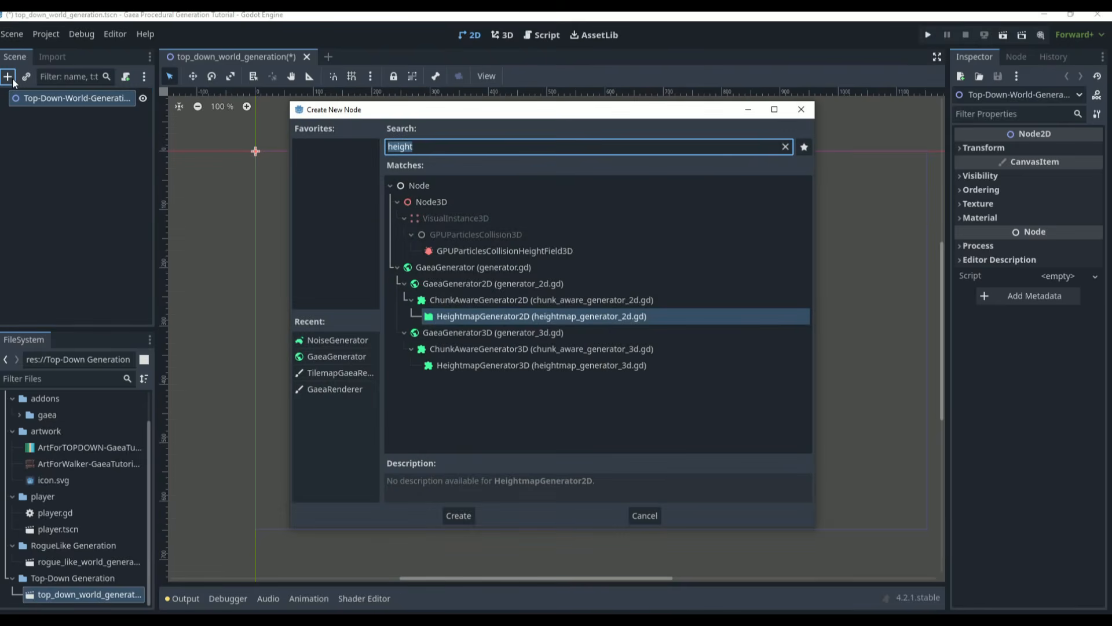
{"action": "type", "text": "noise"}
{"action": "key", "text": "Return"}
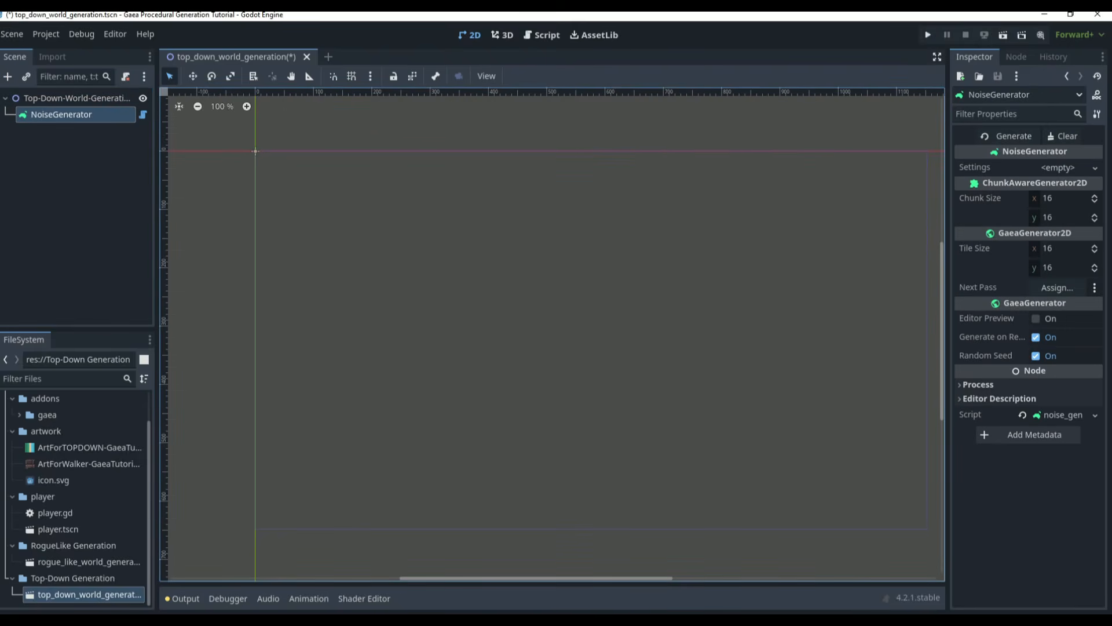
Search the node types for "render" and add a TilemapGaeaRenderer as a child of the top-down root node
{"action": "left_click", "coordinate": [43, 98]}
{"action": "left_click", "coordinate": [9, 78]}
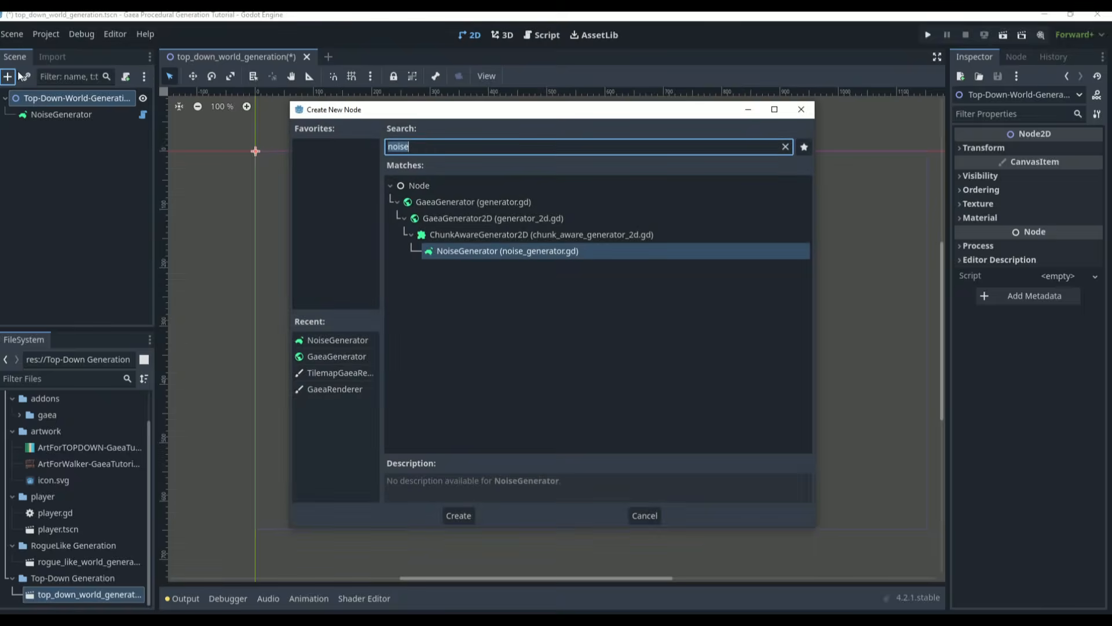
{"action": "type", "text": "render"}
{"action": "key", "text": "Down"}
{"action": "key", "text": "Down"}
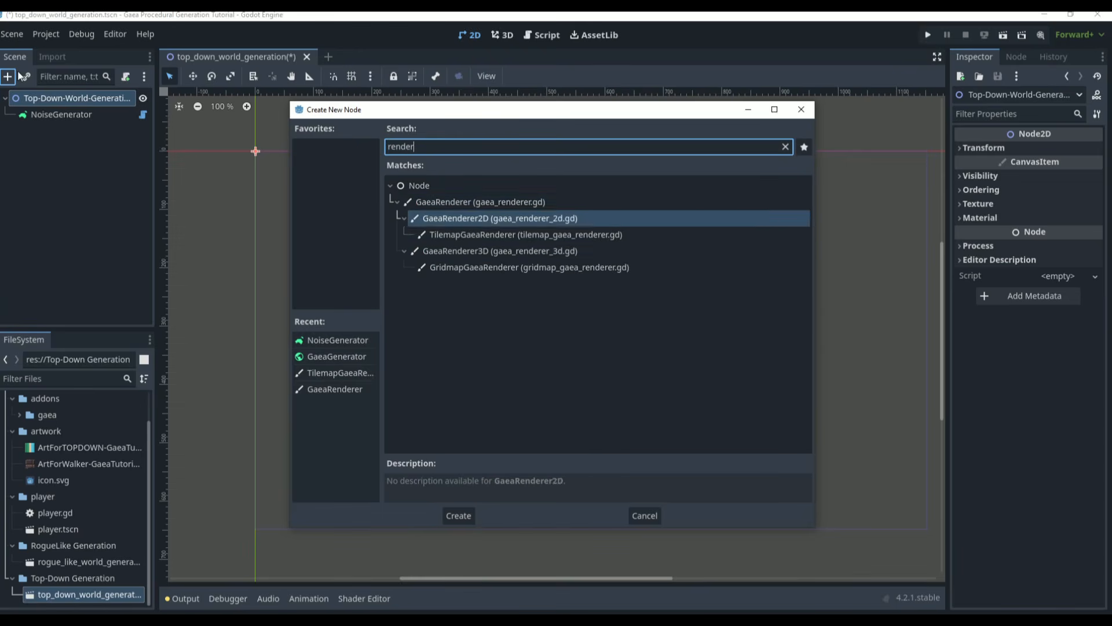
{"action": "key", "text": "Return"}
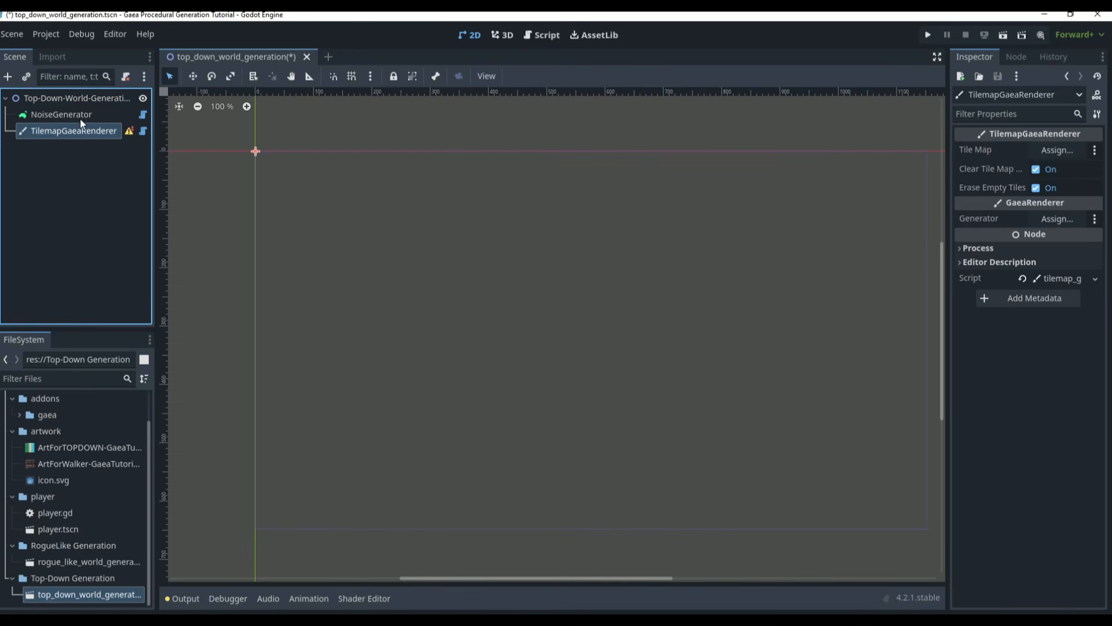
Add a TileMap node as a child of the top-down world generation root node
{"action": "left_click", "coordinate": [92, 112]}
{"action": "left_click", "coordinate": [85, 97]}
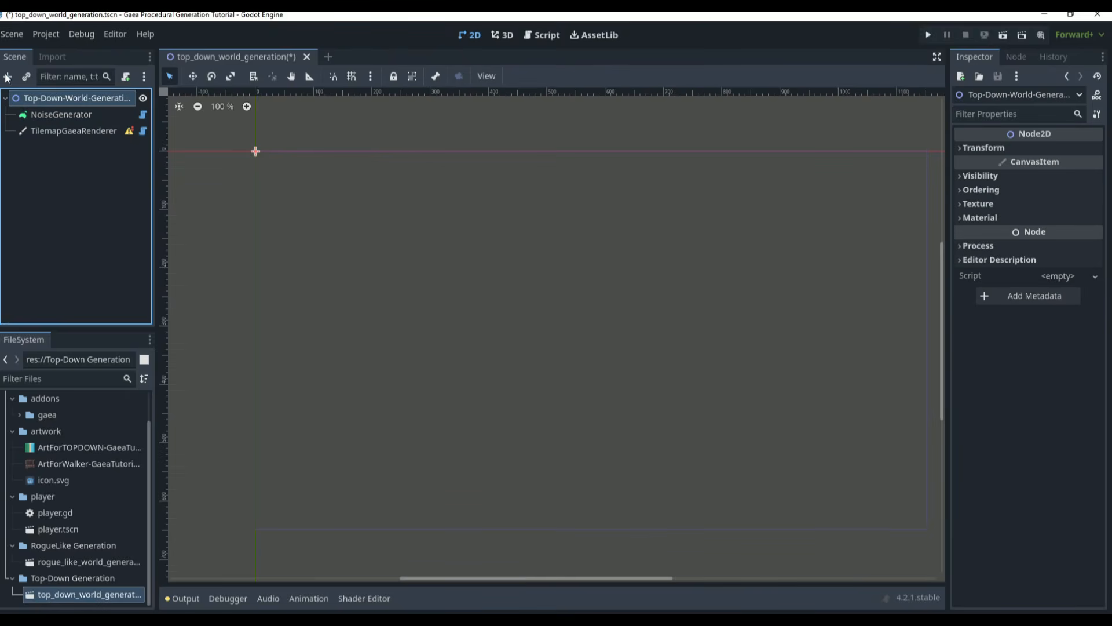
{"action": "left_click", "coordinate": [8, 77]}
{"action": "type", "text": "tilemap"}
{"action": "key", "text": "Return"}
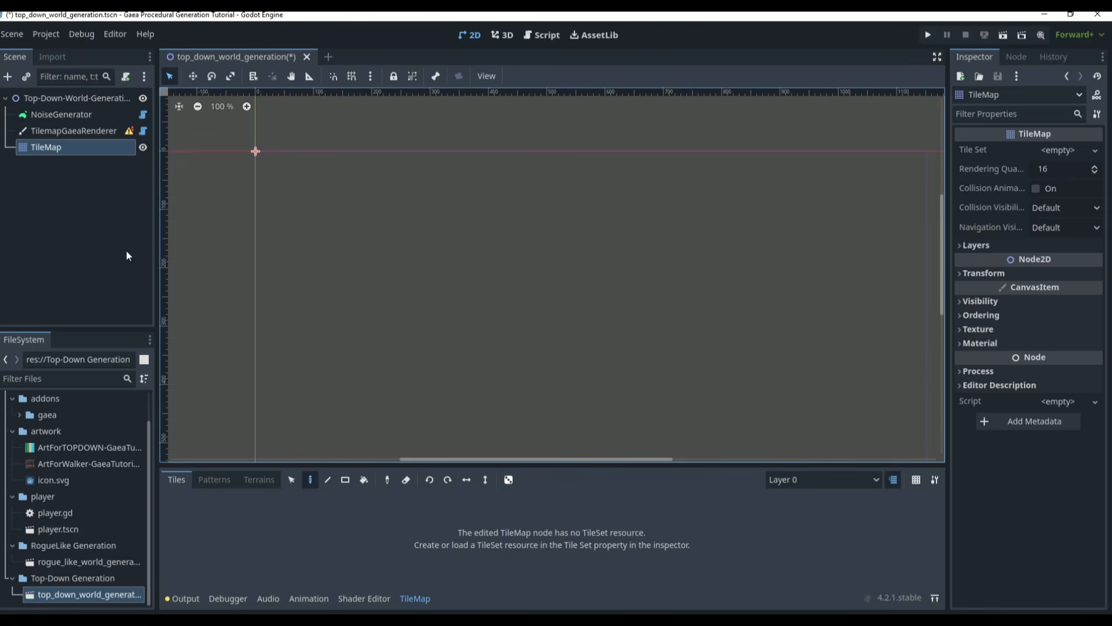
Create a new TileSet resource for the TileMap and expand its properties
{"action": "left_click", "coordinate": [1076, 152]}
{"action": "left_click", "coordinate": [1060, 168]}
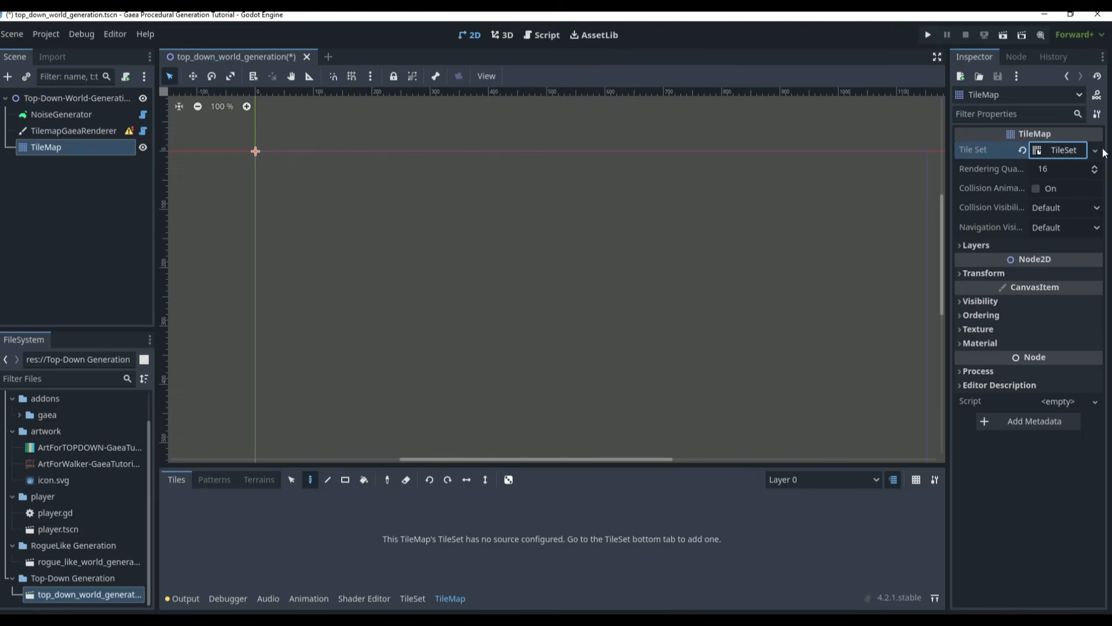
{"action": "left_click", "coordinate": [1064, 149]}
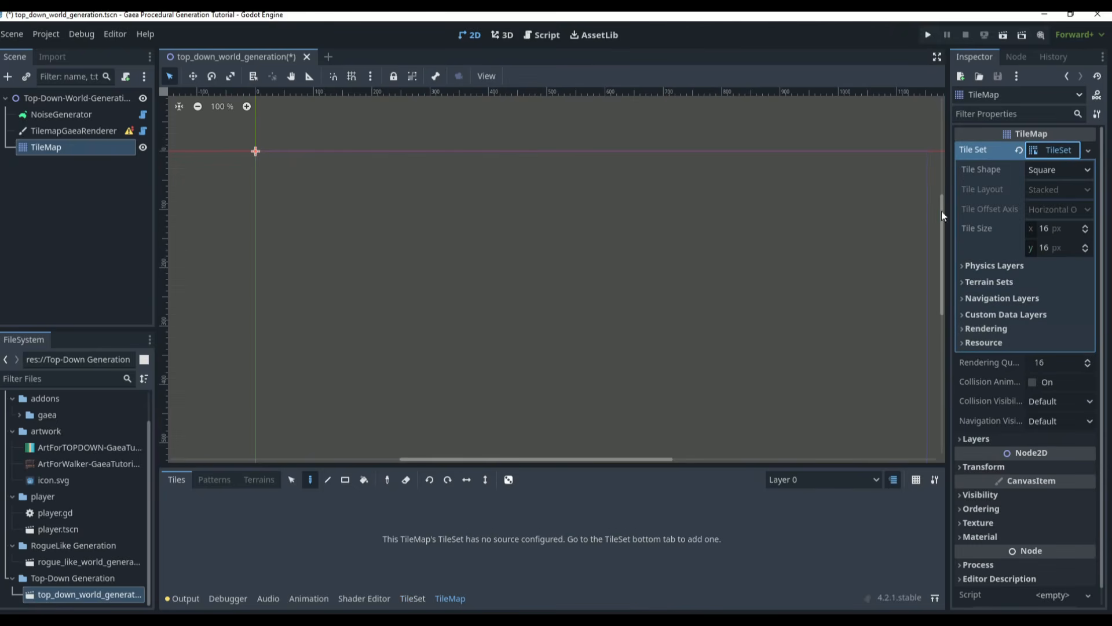
Add the ArtForTOPDOWN texture to the TileSet as an atlas source and let its tiles be created automatically
{"action": "left_click", "coordinate": [420, 599]}
{"action": "left_click_drag", "start_coordinate": [434, 464], "coordinate": [450, 341]}
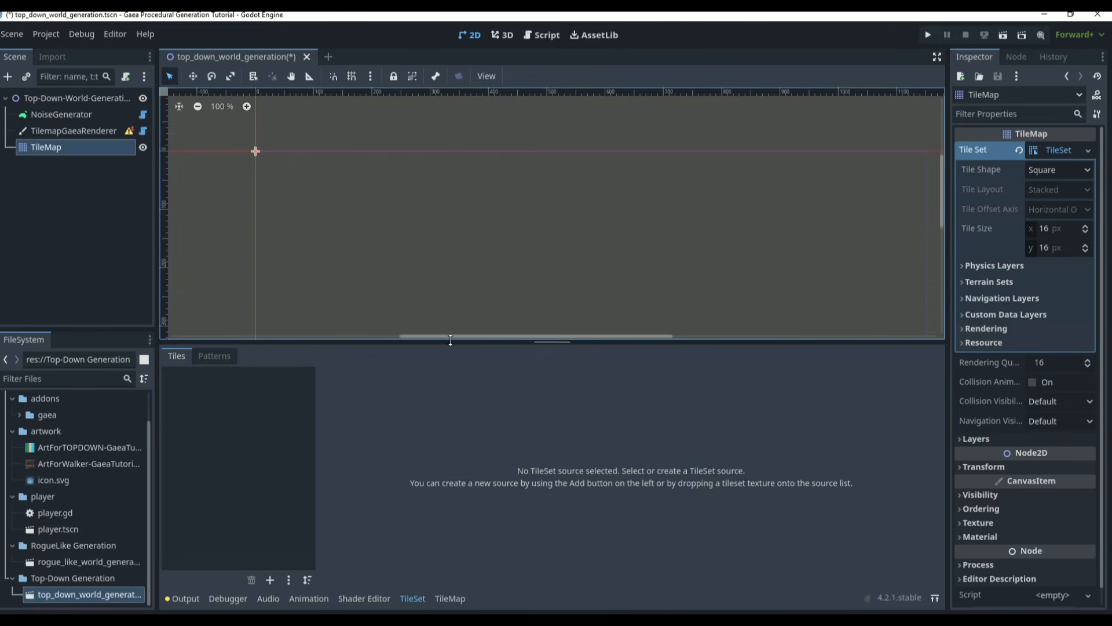
{"action": "left_click_drag", "start_coordinate": [50, 445], "coordinate": [262, 435]}
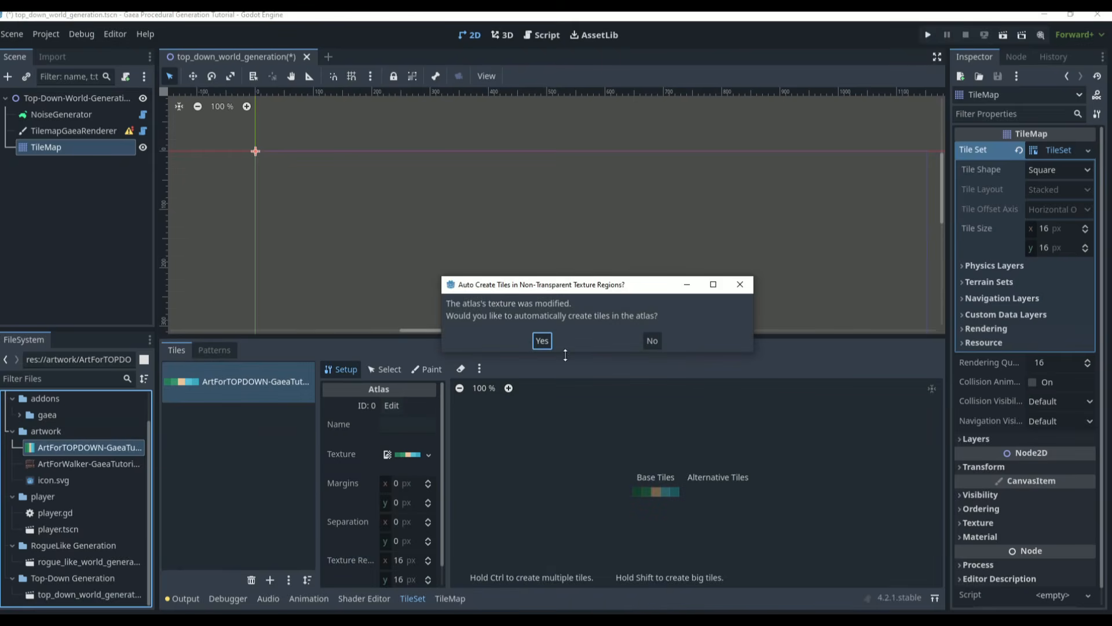
{"action": "left_click", "coordinate": [541, 341]}
{"action": "scroll", "coordinate": [686, 495], "scroll_direction": "up", "scroll_amount": 12}
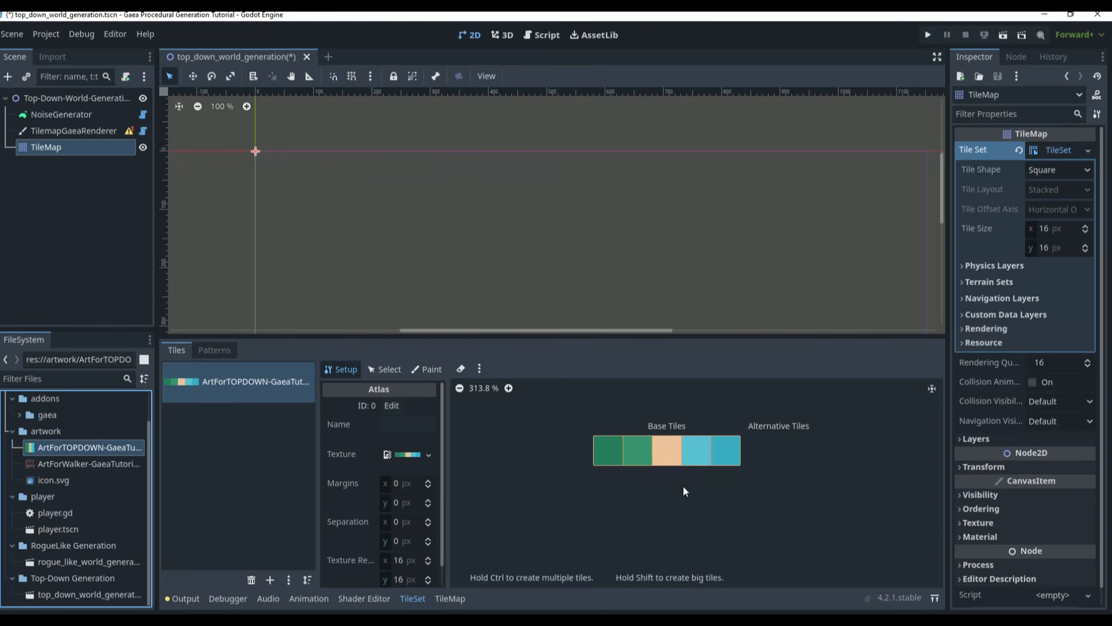
Assign the NoiseGenerator as the generator and the TileMap as the tile map of the TilemapGaeaRenderer
{"action": "left_click", "coordinate": [103, 131]}
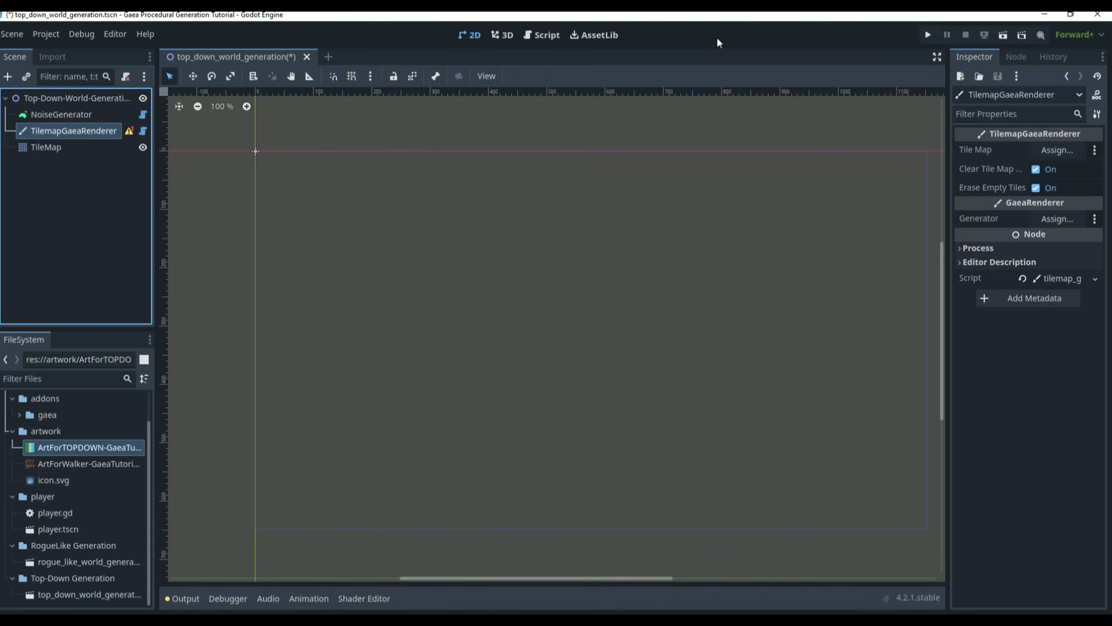
{"action": "left_click", "coordinate": [1050, 220]}
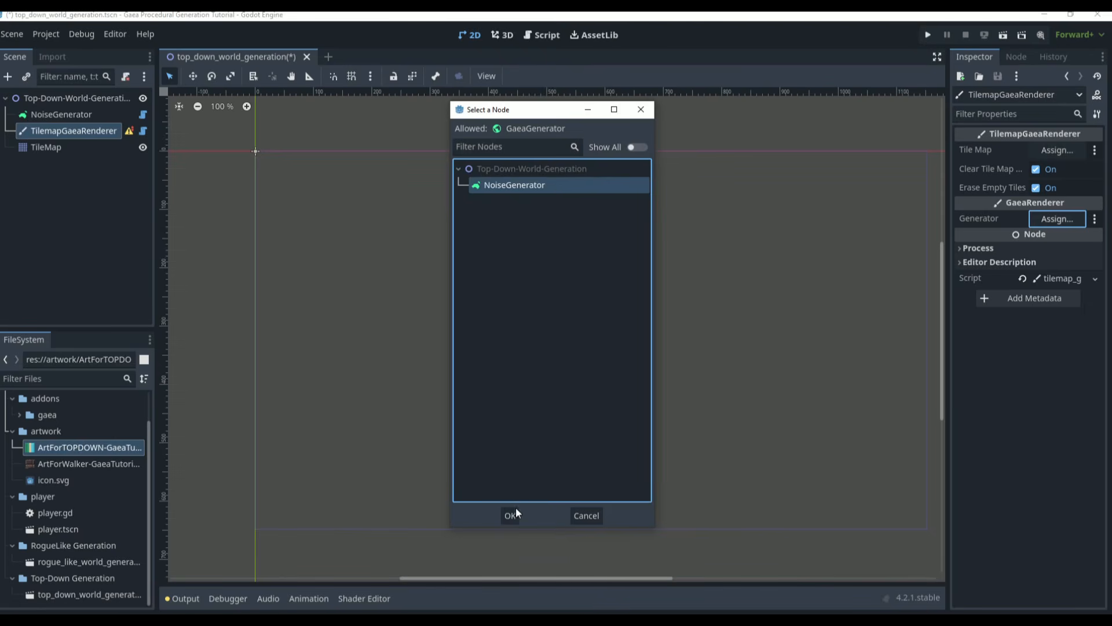
{"action": "left_click", "coordinate": [516, 511]}
{"action": "left_click", "coordinate": [1055, 150]}
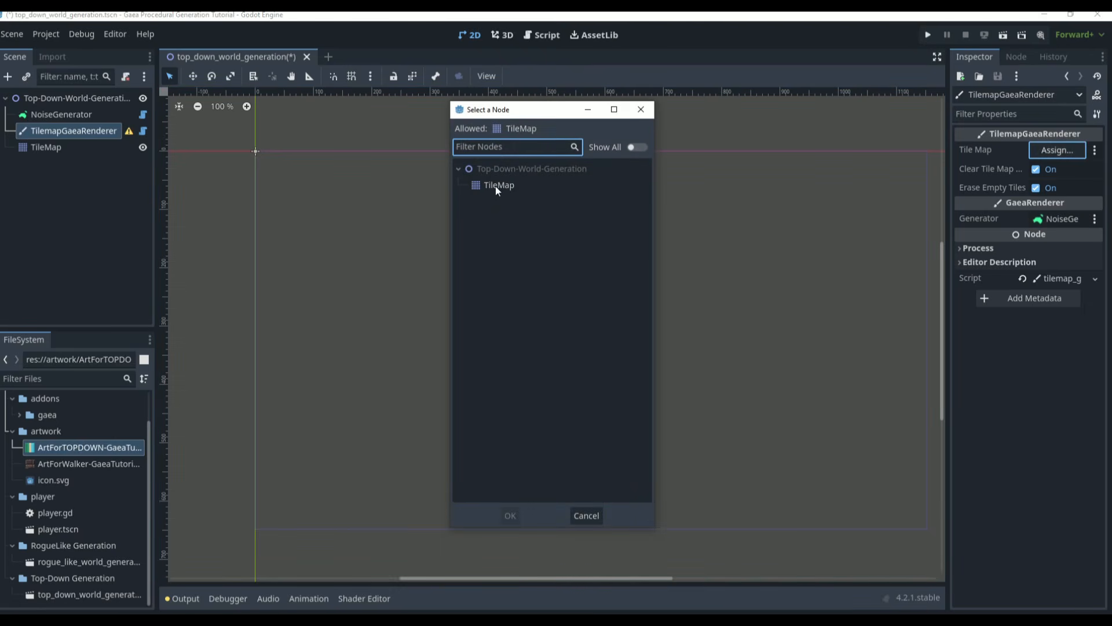
{"action": "left_click", "coordinate": [496, 186]}
{"action": "left_click", "coordinate": [511, 515]}
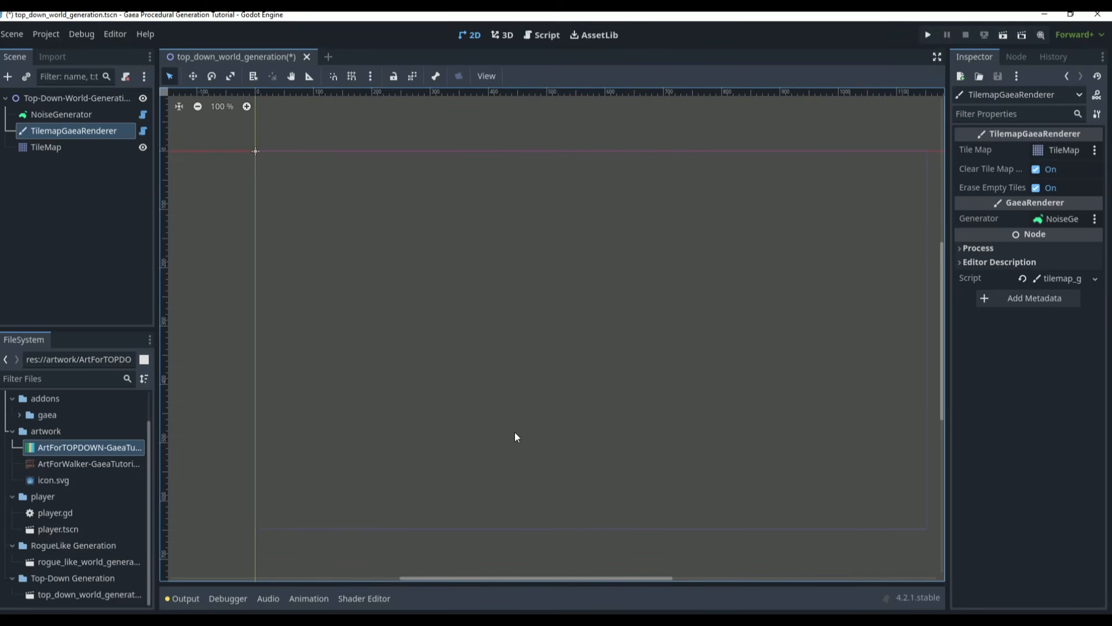
Create a new NoiseGeneratorSettings resource for the NoiseGenerator and look over its Falloff options
{"action": "left_click", "coordinate": [94, 130]}
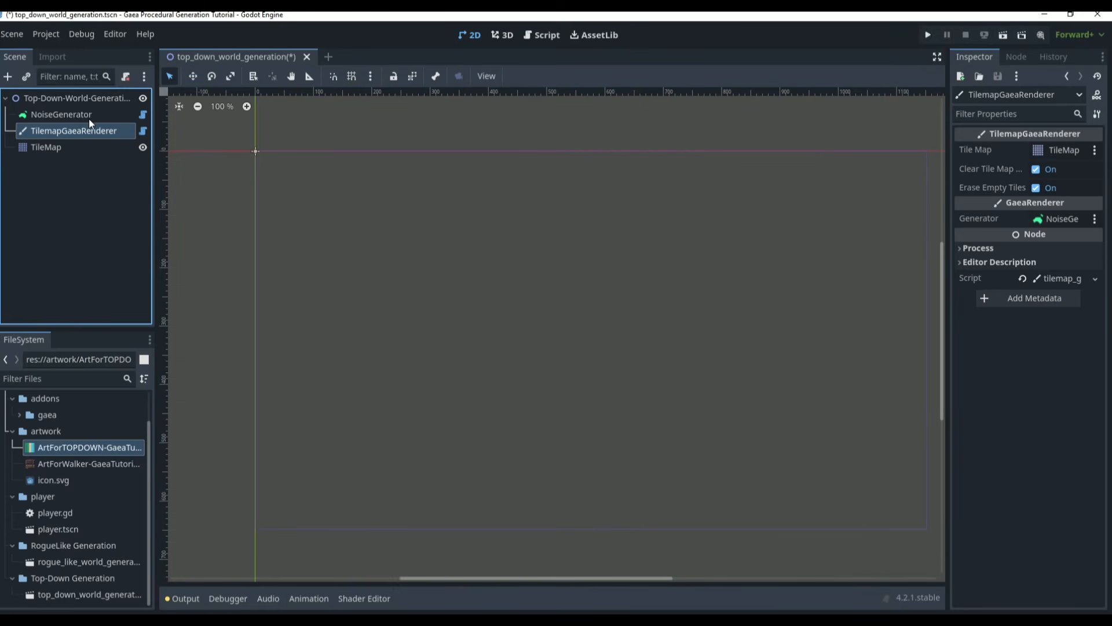
{"action": "left_click", "coordinate": [89, 115]}
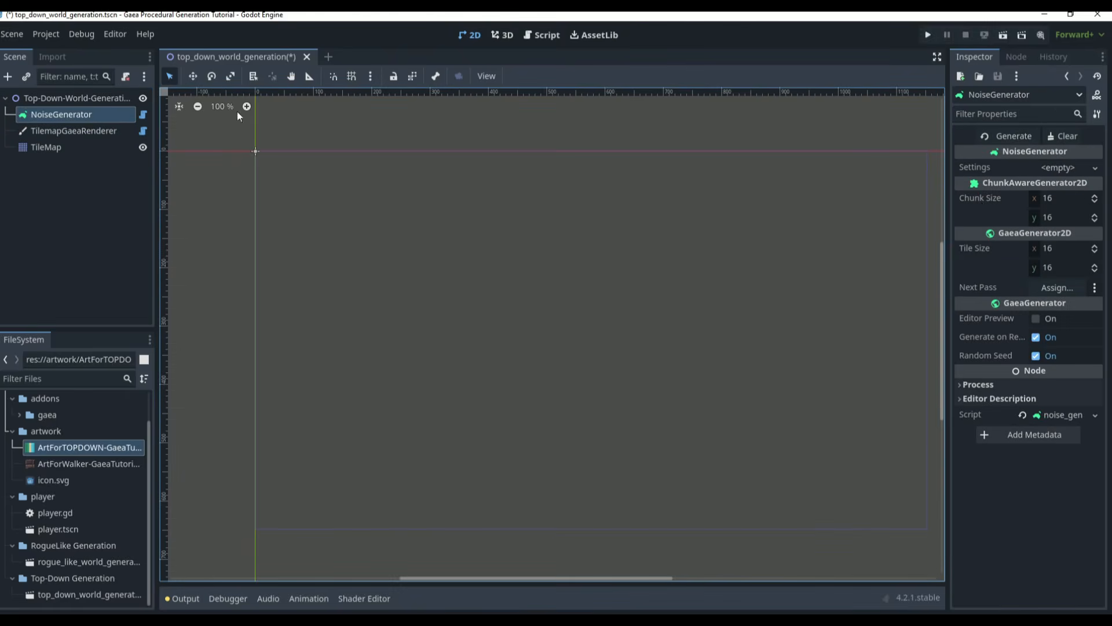
{"action": "left_click", "coordinate": [1041, 174]}
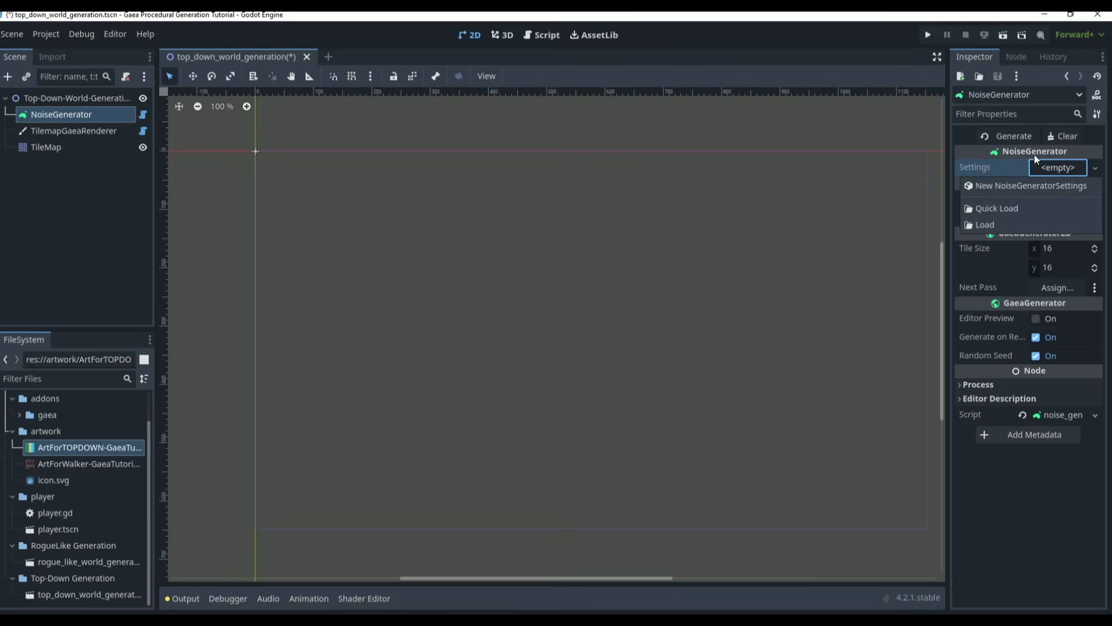
{"action": "left_click", "coordinate": [1054, 190]}
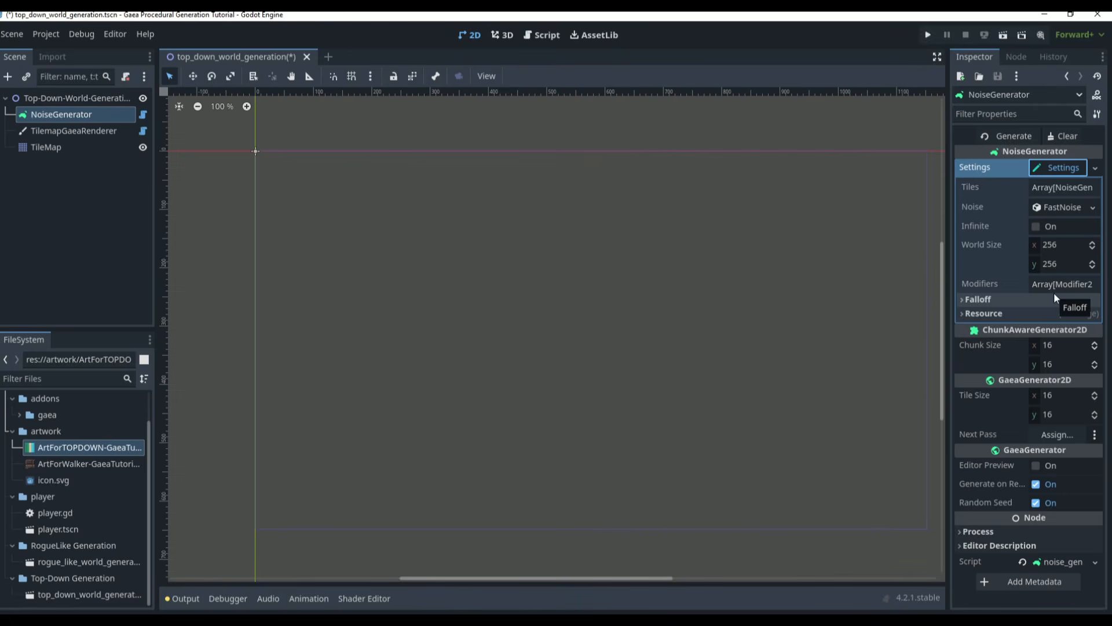
{"action": "left_click", "coordinate": [1018, 299]}
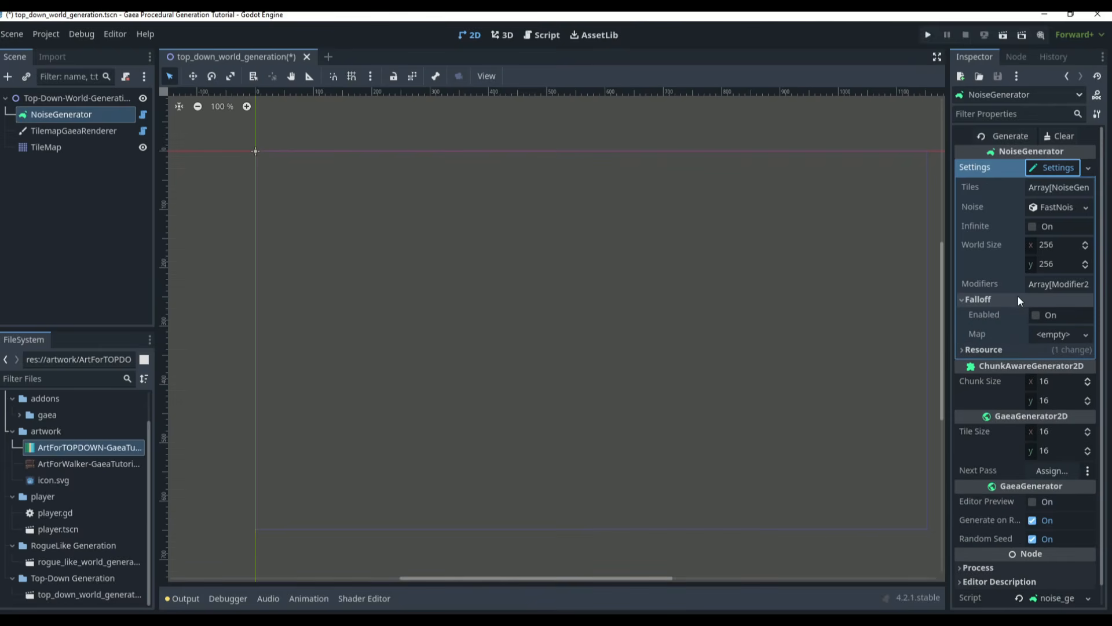
{"action": "left_click", "coordinate": [1006, 298]}
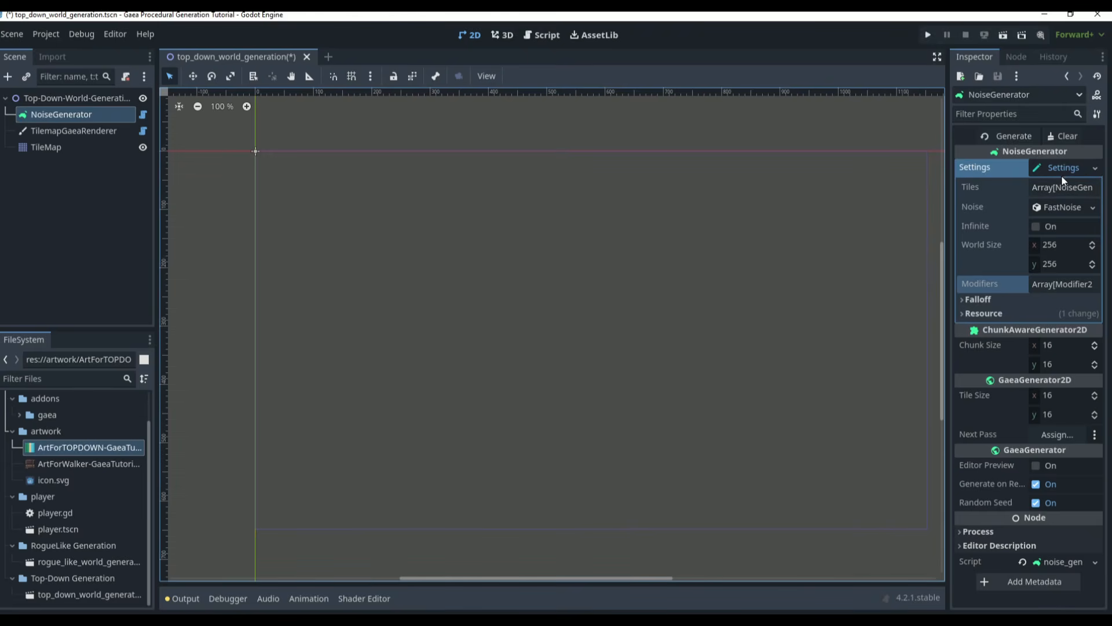
Try the Perlin and Cellular types on the generator's noise resource and settle on Simplex as the noise type
{"action": "left_click", "coordinate": [1058, 208]}
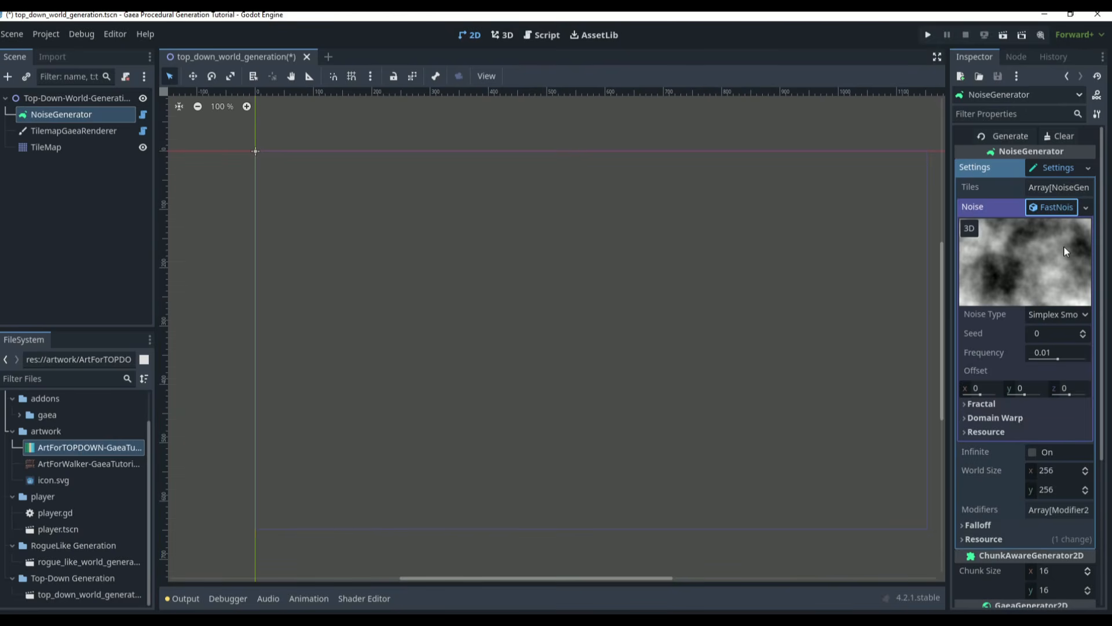
{"action": "left_click", "coordinate": [1051, 316]}
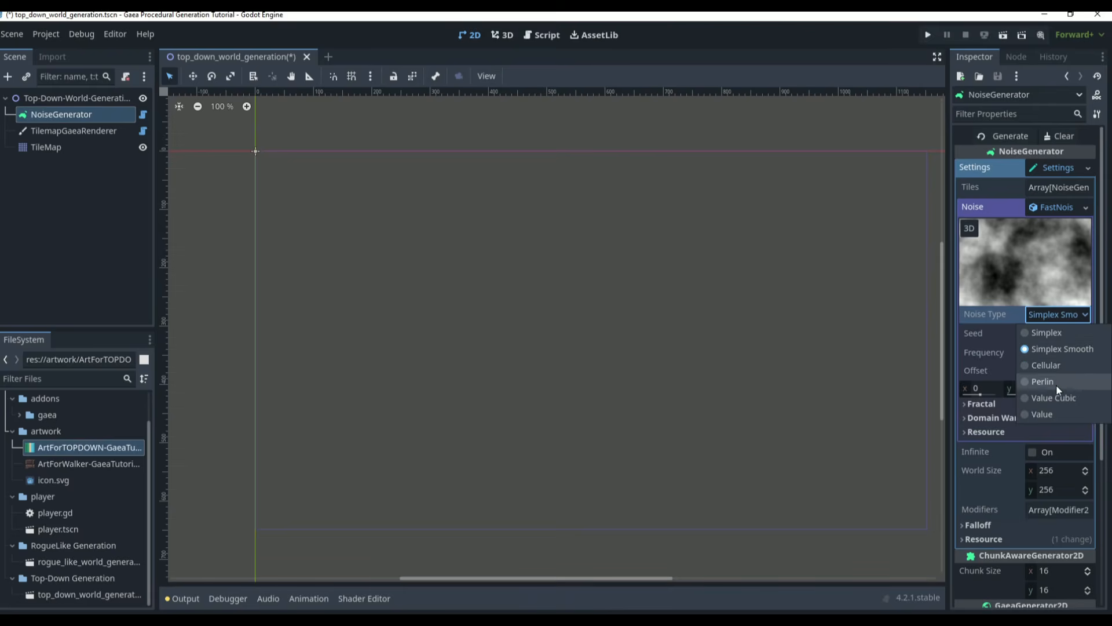
{"action": "left_click", "coordinate": [1053, 378]}
{"action": "left_click", "coordinate": [1053, 320]}
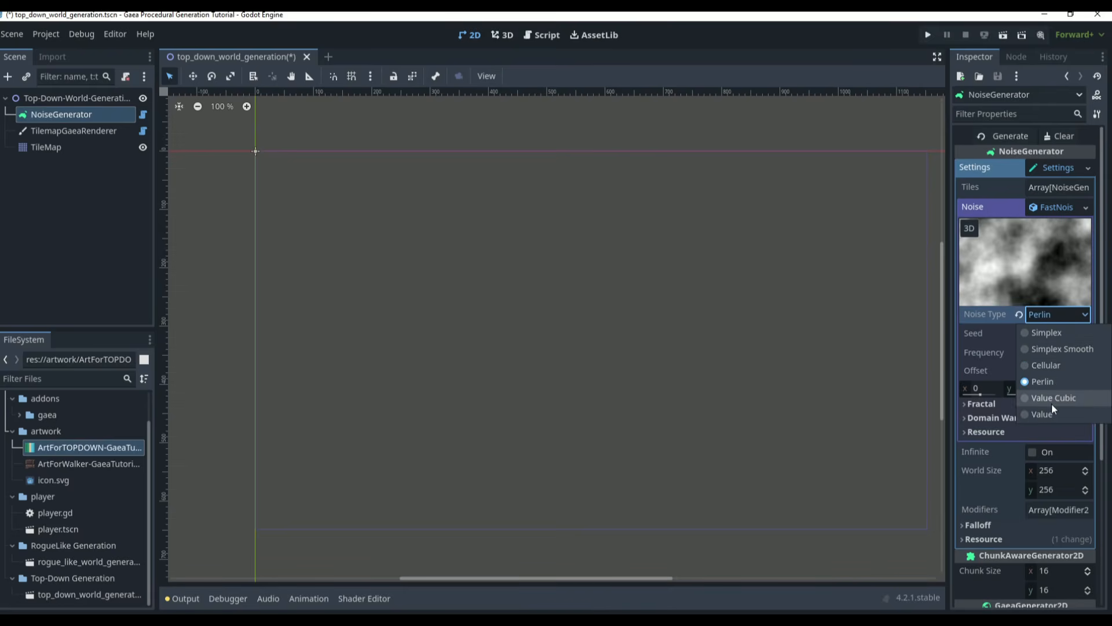
{"action": "left_click", "coordinate": [1059, 361]}
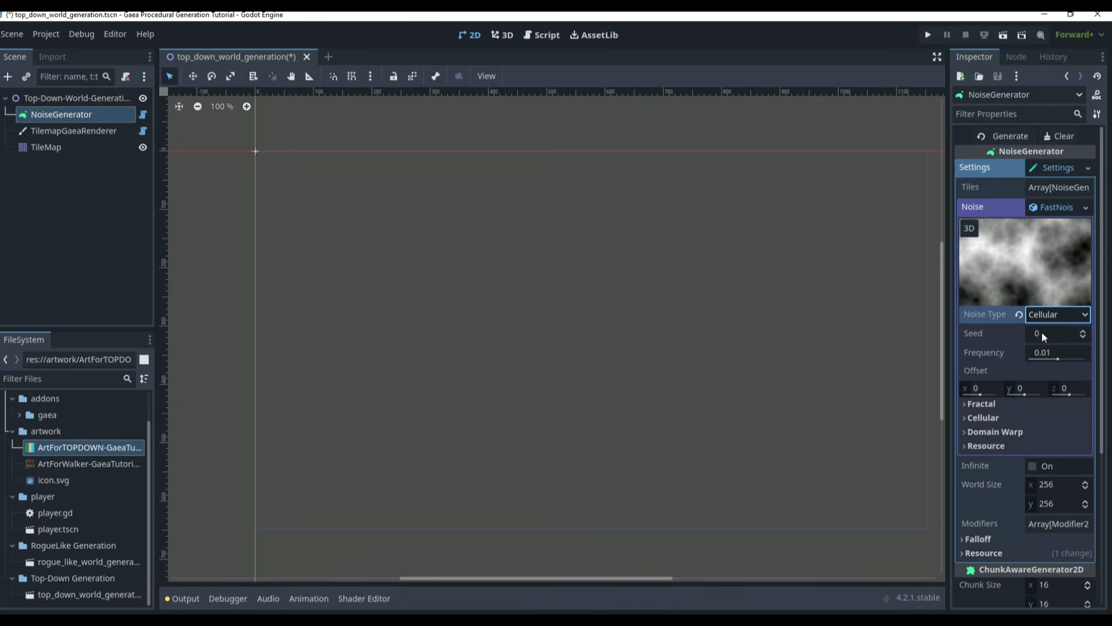
{"action": "left_click", "coordinate": [1059, 314]}
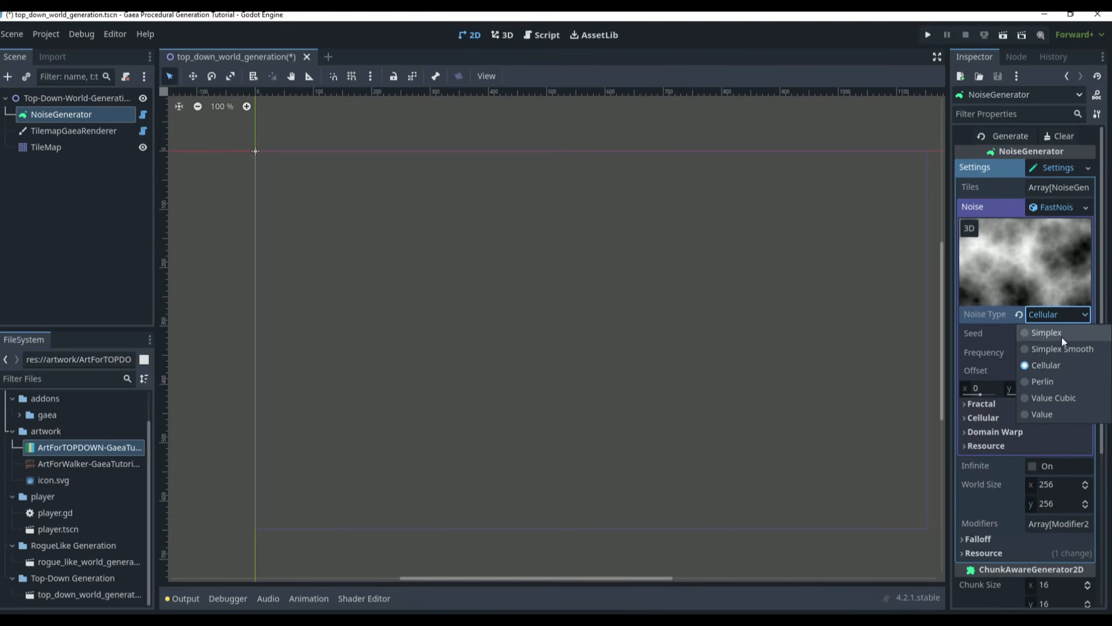
{"action": "left_click", "coordinate": [1060, 335]}
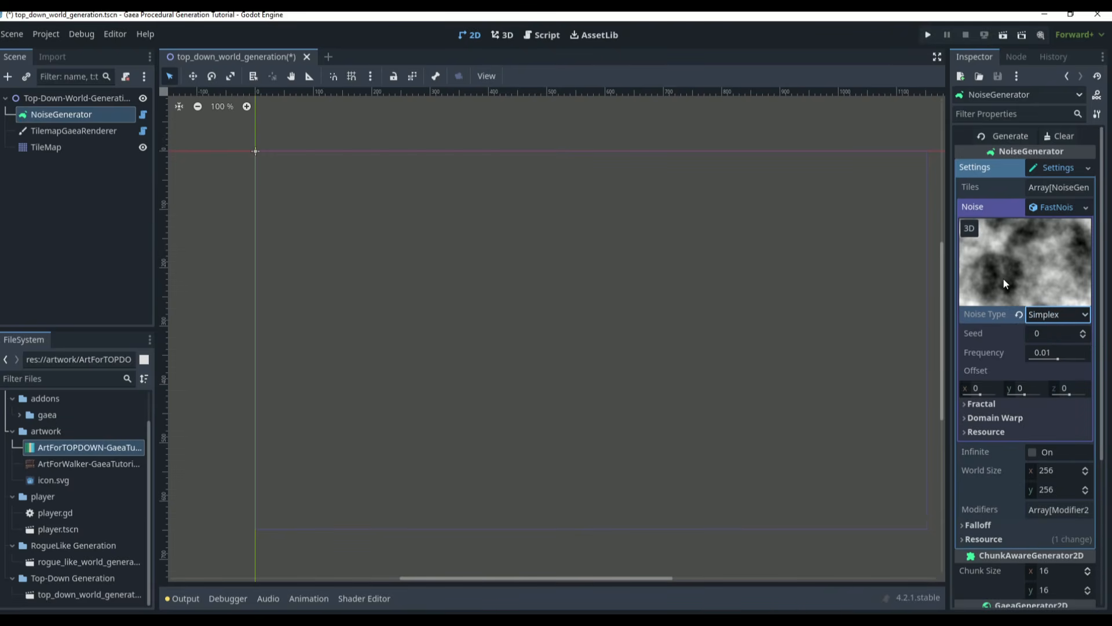
{"action": "left_click", "coordinate": [1077, 316]}
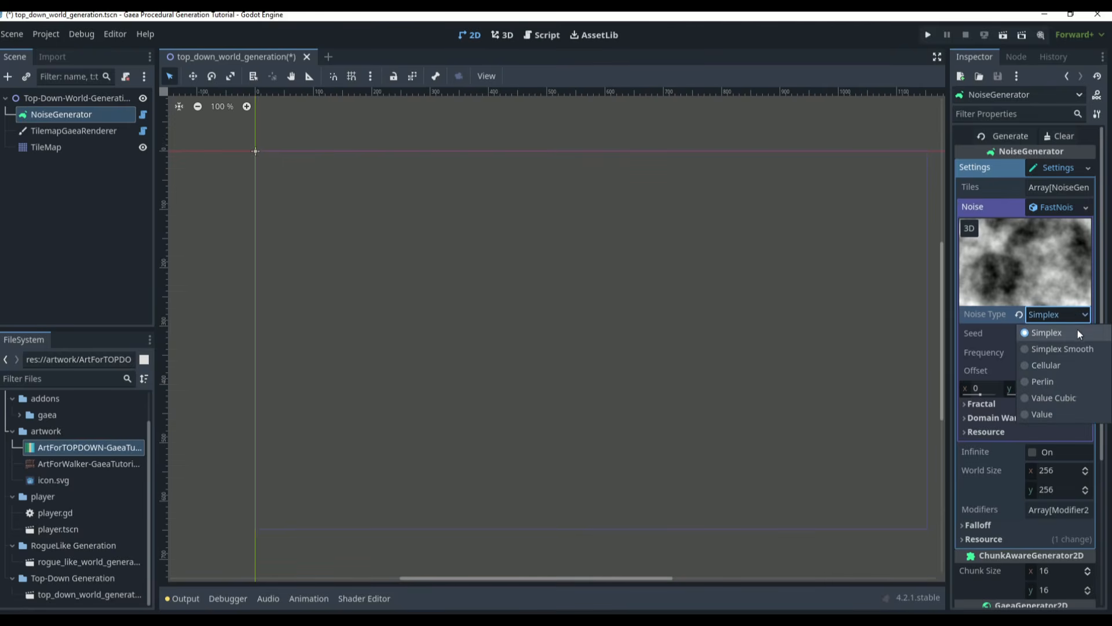
{"action": "left_click", "coordinate": [1077, 328]}
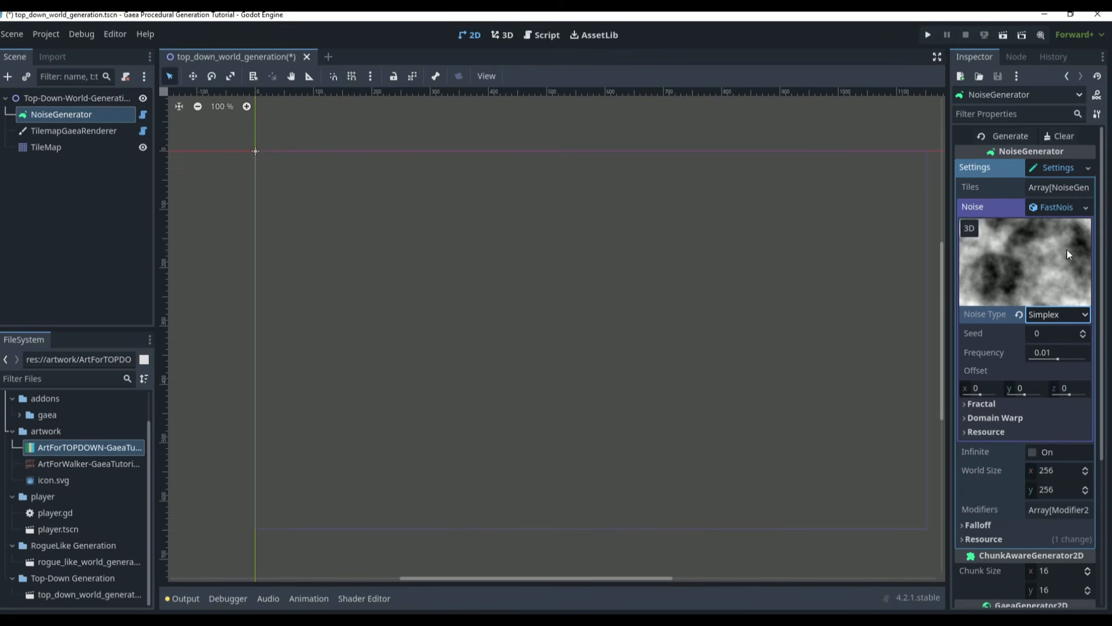
Try a frequency of 0.02 on the generator's Simplex noise
{"action": "left_click", "coordinate": [1055, 352]}
{"action": "left_click", "coordinate": [1063, 352]}
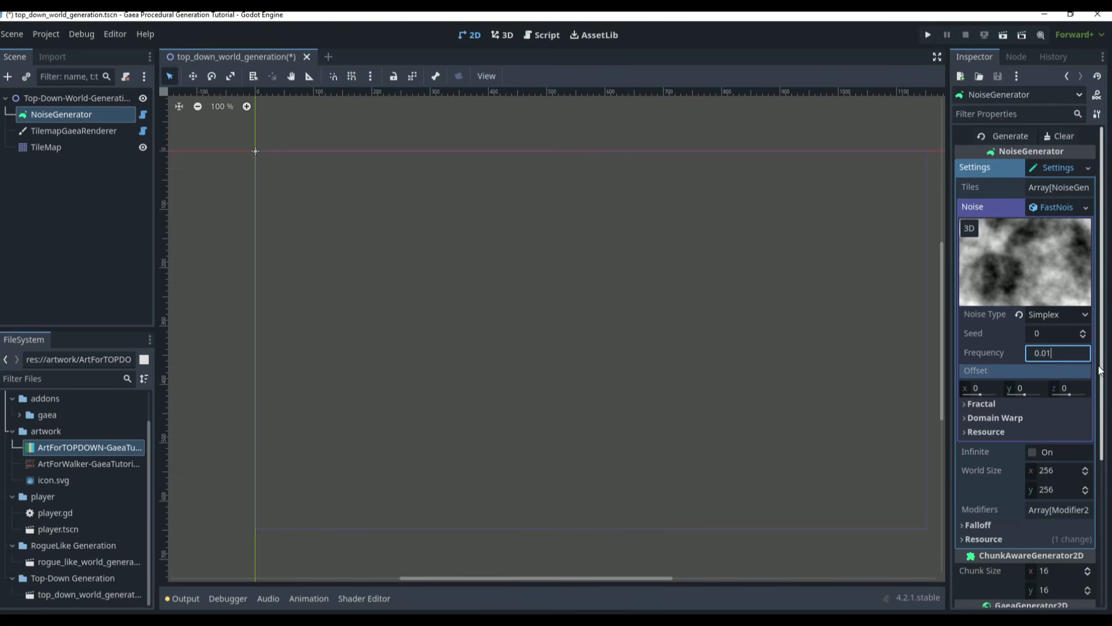
{"action": "key", "text": "BackSpace"}
{"action": "type", "text": "2"}
{"action": "key", "text": "Return"}
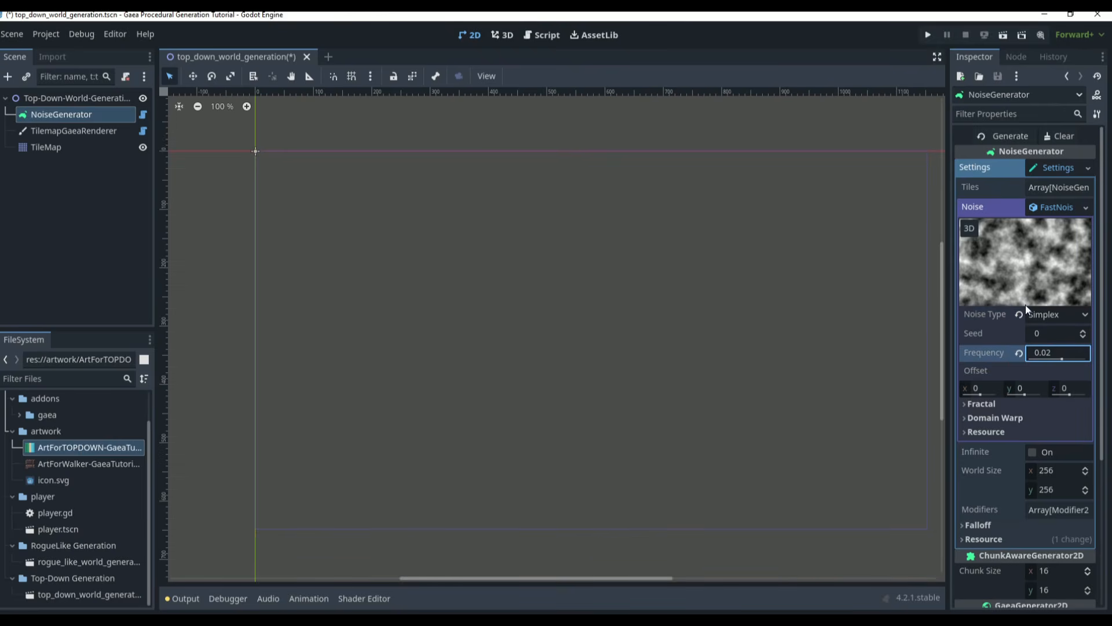
Try a noise frequency of 0.001 to compare a much smoother noise pattern
{"action": "left_click", "coordinate": [1072, 353]}
{"action": "type", "text": "0.0"}
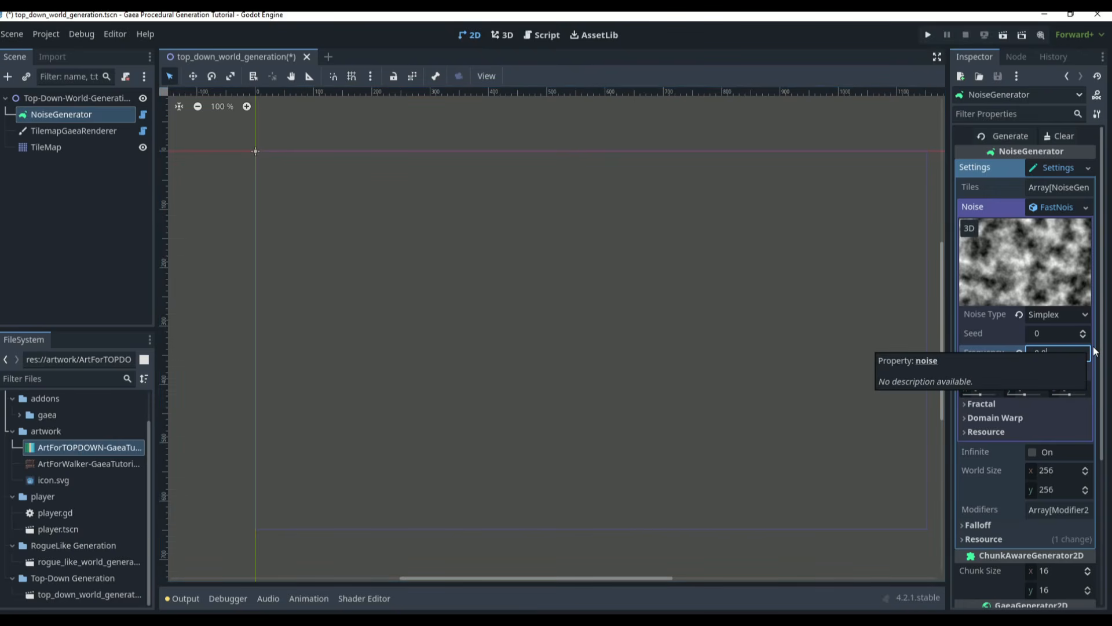
{"action": "type", "text": "01"}
{"action": "key", "text": "Return"}
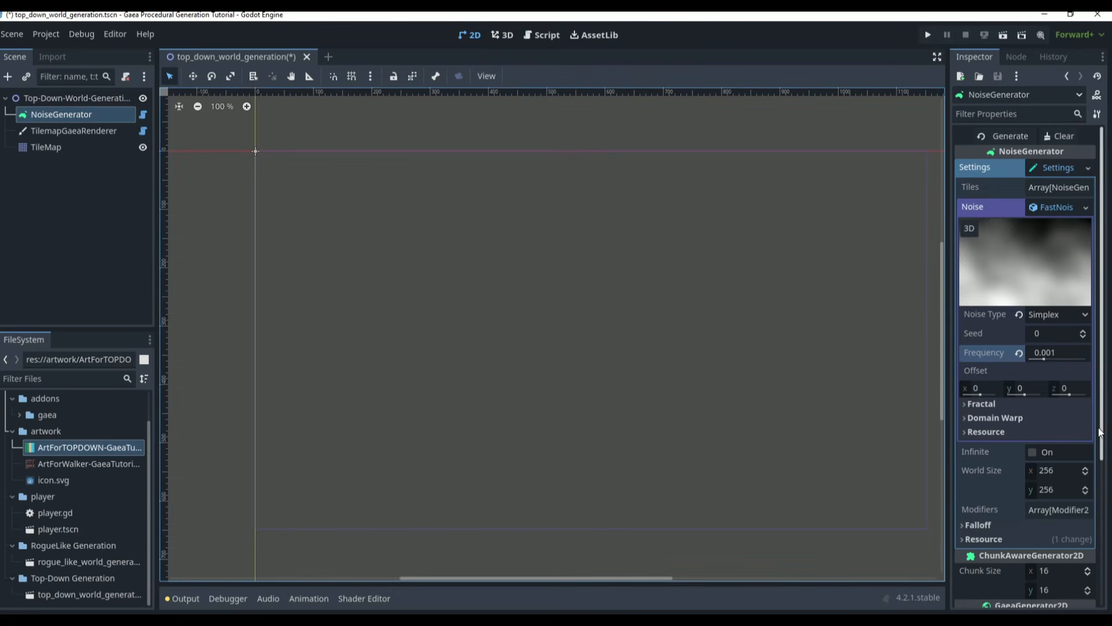
Restore the noise frequency to 0.01
{"action": "left_click", "coordinate": [1066, 352]}
{"action": "left_click", "coordinate": [1073, 353]}
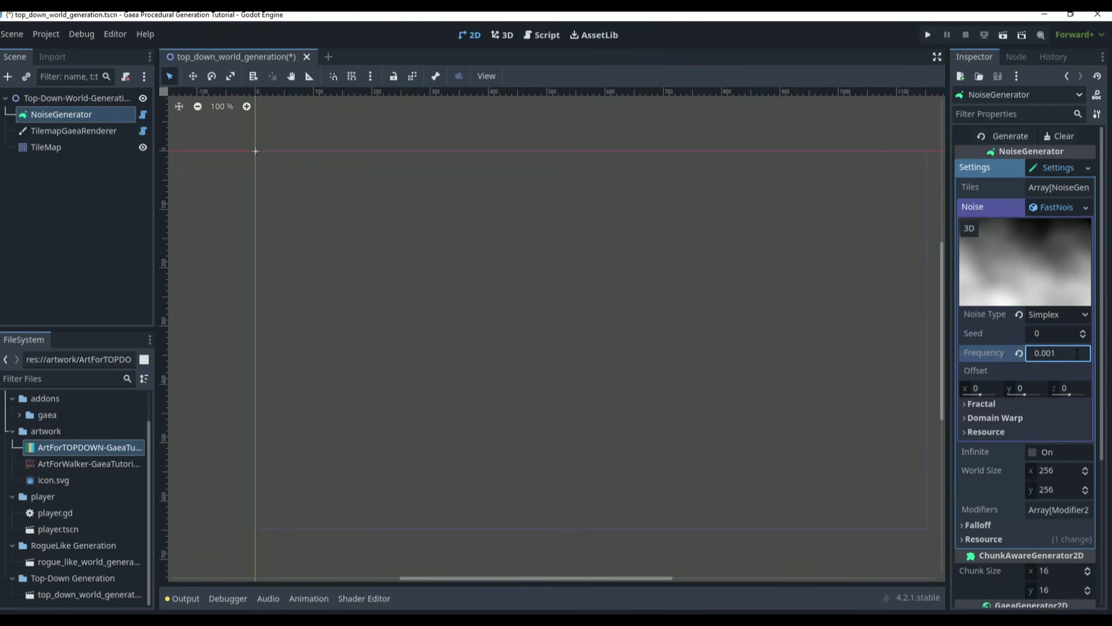
{"action": "key", "text": "BackSpace"}
{"action": "key", "text": "BackSpace"}
{"action": "type", "text": "1"}
{"action": "key", "text": "Return"}
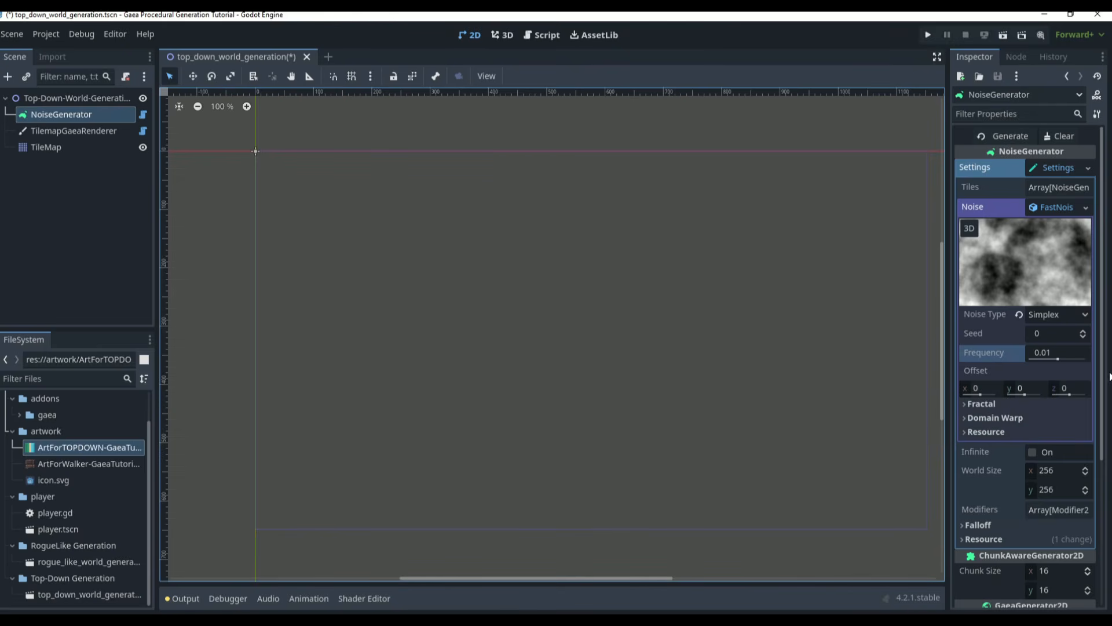
Expand the noise resource's Fractal and Domain Warp groups to examine their options
{"action": "left_click", "coordinate": [1040, 405]}
{"action": "scroll", "coordinate": [1040, 405], "scroll_direction": "down", "scroll_amount": 3}
{"action": "left_click", "coordinate": [1016, 394]}
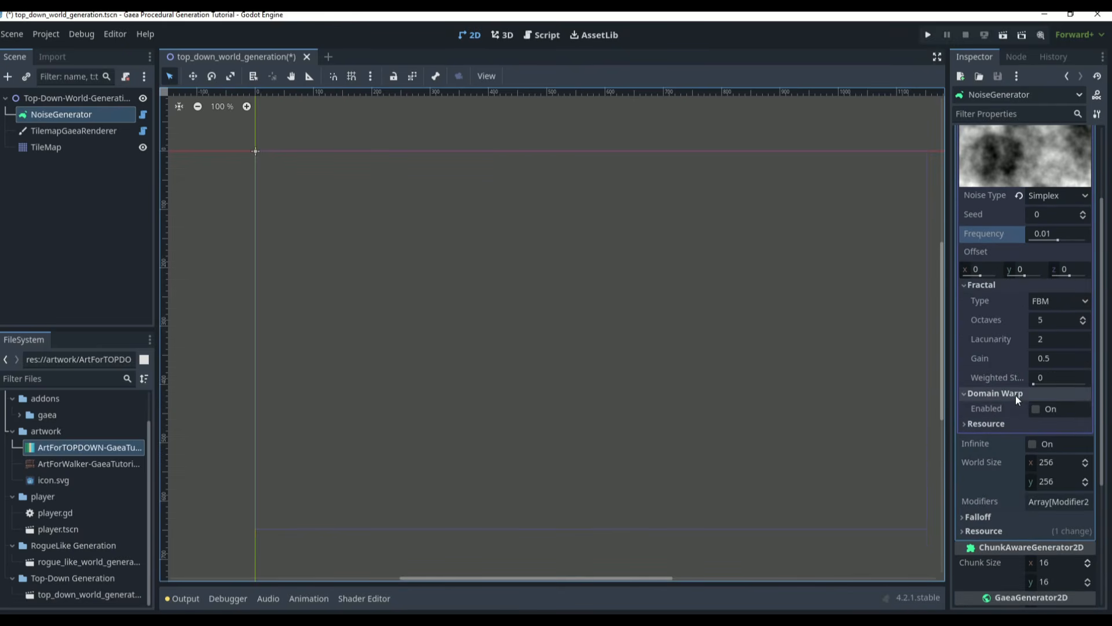
Expand the noise resource's Resource group and read the description of the fractal lacunarity property
{"action": "left_click", "coordinate": [1030, 423]}
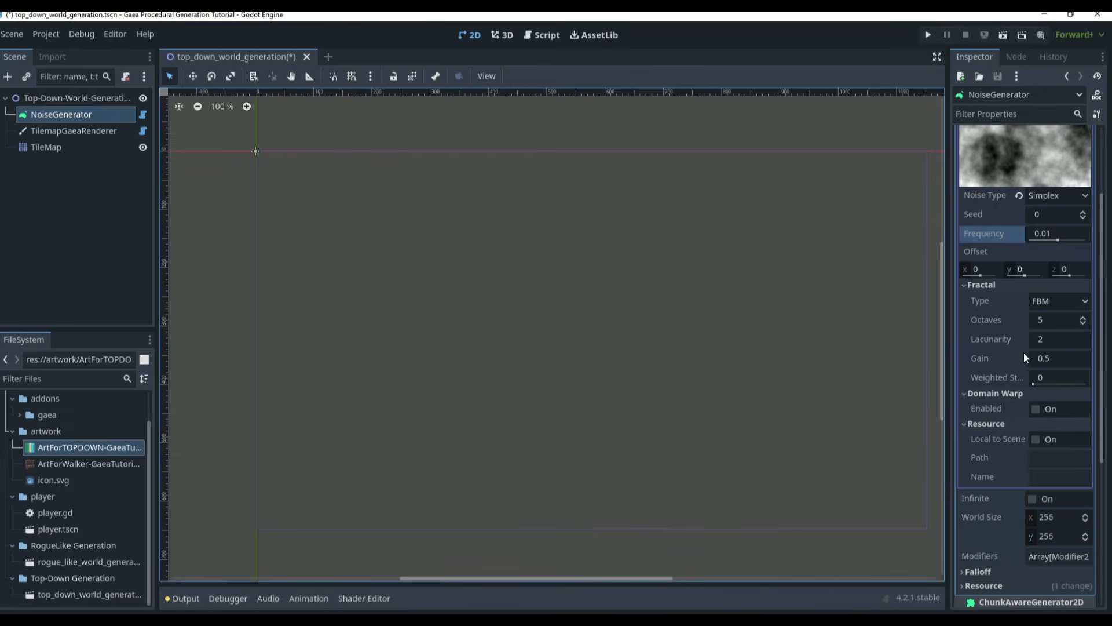
{"action": "scroll", "coordinate": [1050, 371], "scroll_direction": "up", "scroll_amount": 2}
{"action": "scroll", "coordinate": [1060, 353], "scroll_direction": "down", "scroll_amount": 2}
{"action": "mouse_move", "coordinate": [1024, 337]}
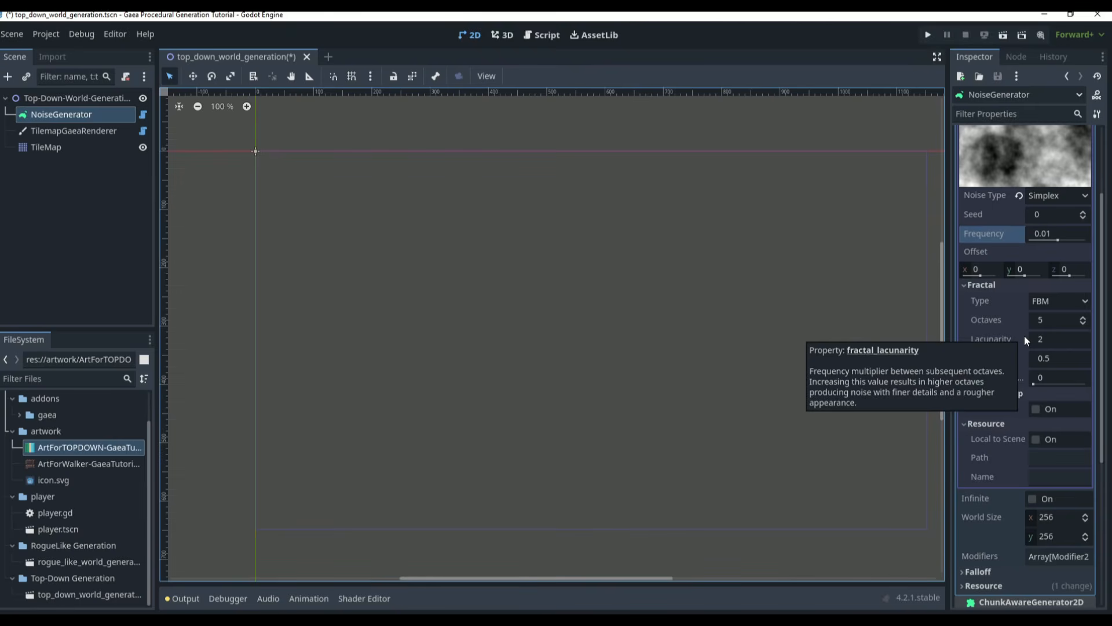
{"action": "scroll", "coordinate": [1026, 244], "scroll_direction": "up", "scroll_amount": 2}
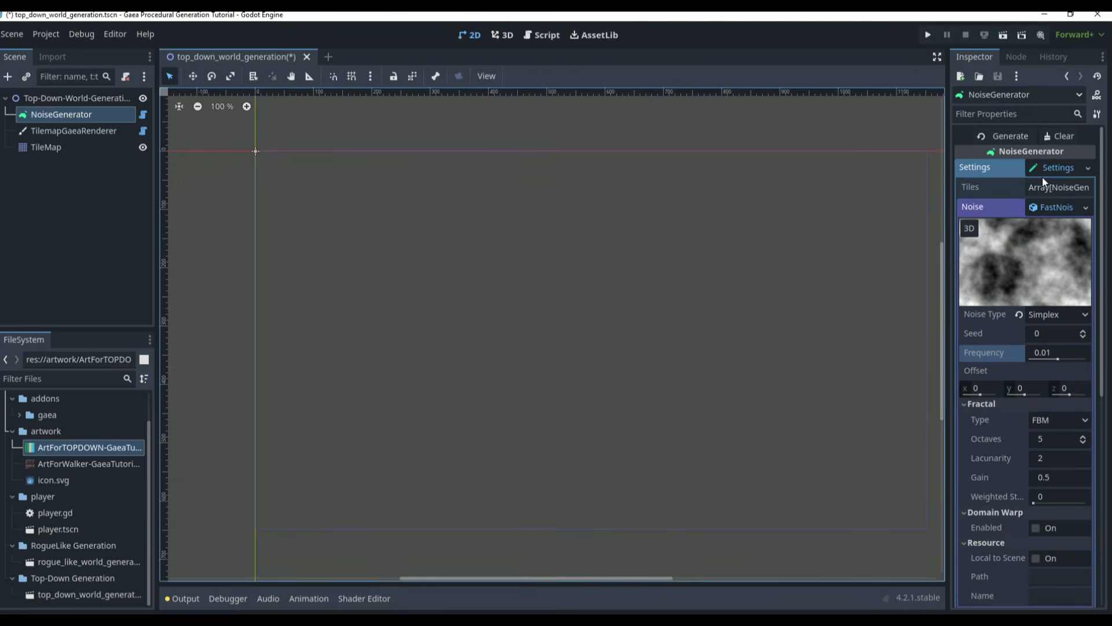
{"action": "left_click", "coordinate": [1085, 207]}
{"action": "left_click", "coordinate": [1003, 210]}
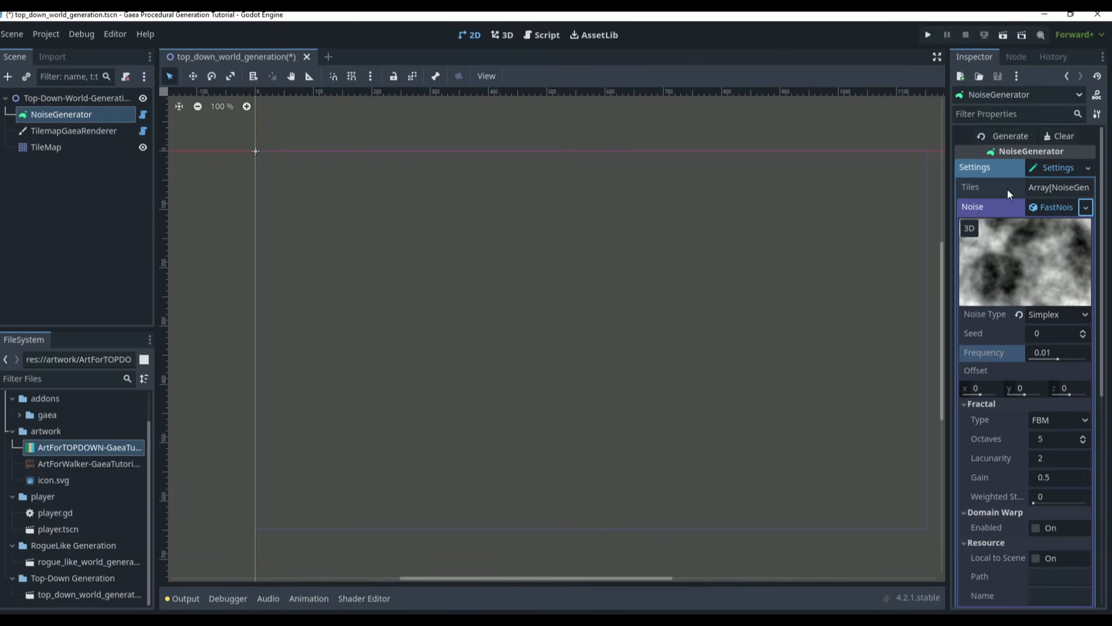
Add one element to the NoiseGenerator's Tiles array and expand it to show its properties
{"action": "left_click", "coordinate": [1042, 188]}
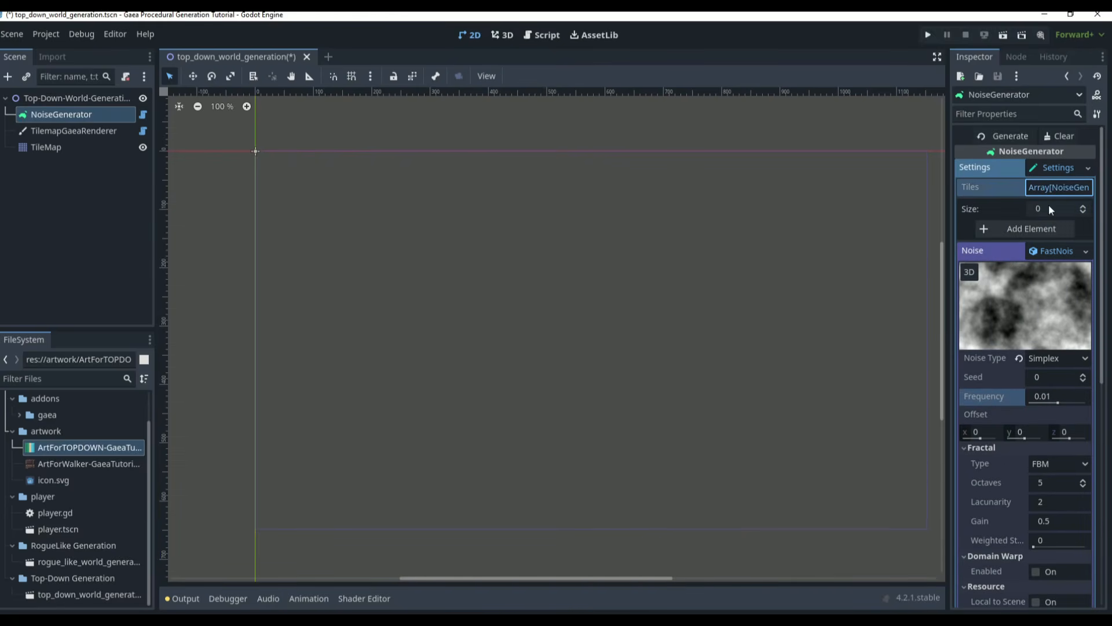
{"action": "left_click", "coordinate": [1035, 229]}
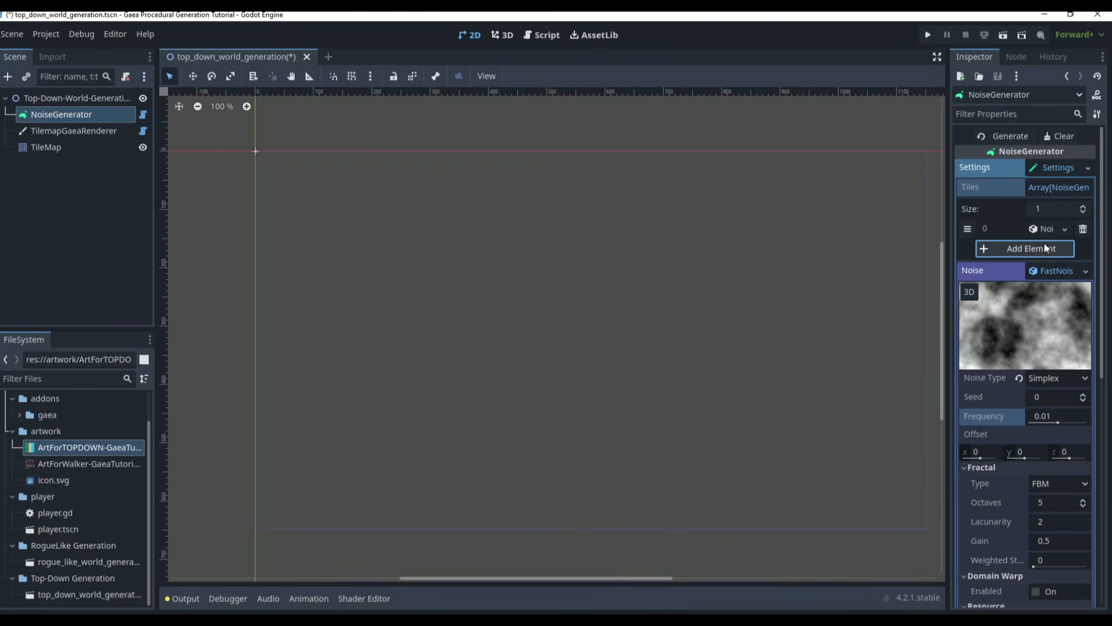
{"action": "left_click", "coordinate": [1046, 229]}
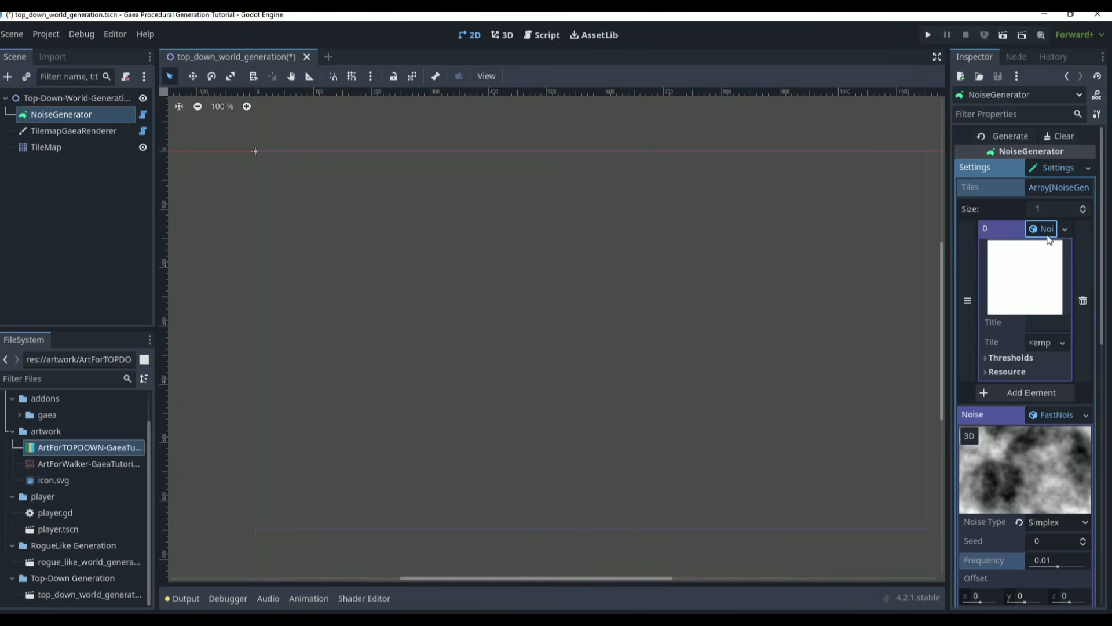
Title the new noise tile entry "dark grass"
{"action": "left_click", "coordinate": [1040, 323]}
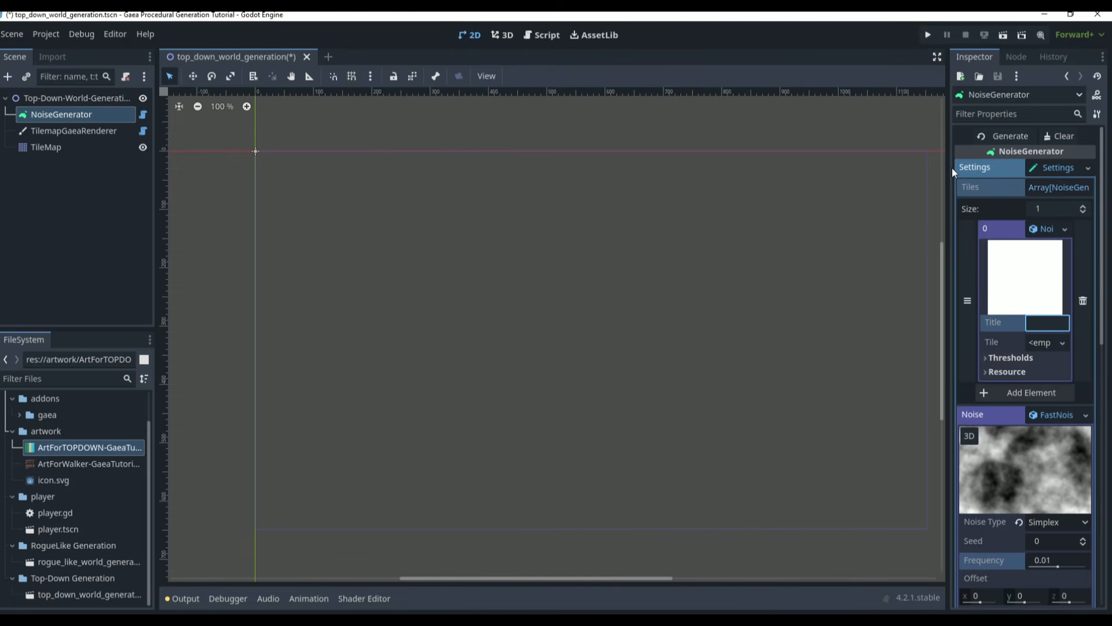
{"action": "type", "text": "dark grea"}
{"action": "key", "text": "BackSpace"}
{"action": "key", "text": "BackSpace"}
{"action": "type", "text": "ass"}
{"action": "key", "text": "Return"}
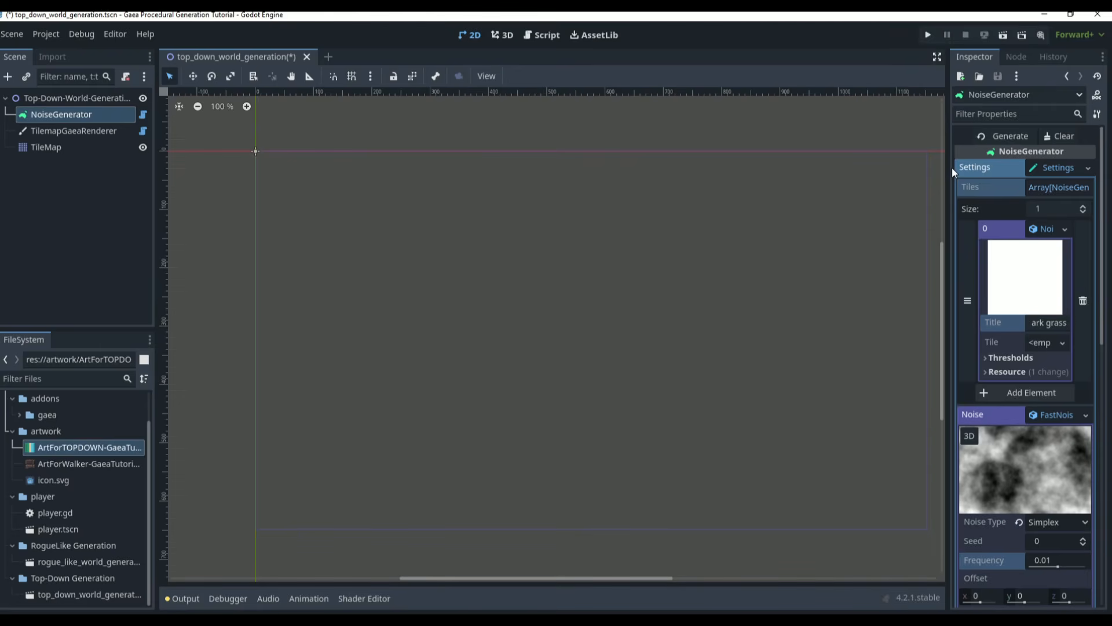
Assign a new TilemapTileInfo to the dark grass entry's tile and expand its properties
{"action": "left_click", "coordinate": [1040, 343]}
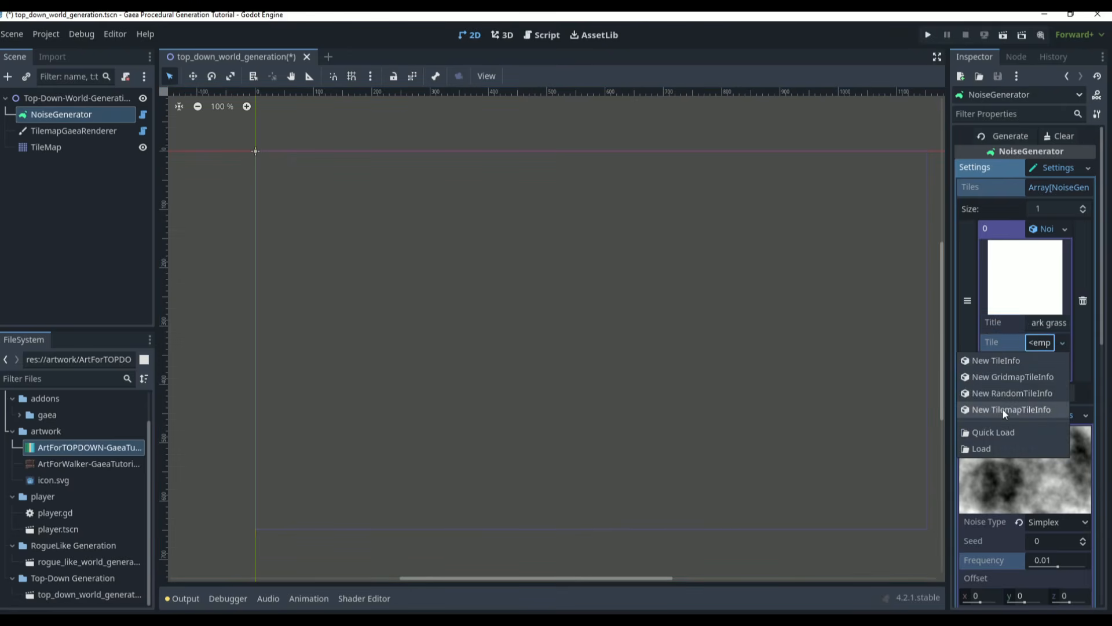
{"action": "left_click", "coordinate": [1003, 409]}
{"action": "left_click", "coordinate": [1040, 343]}
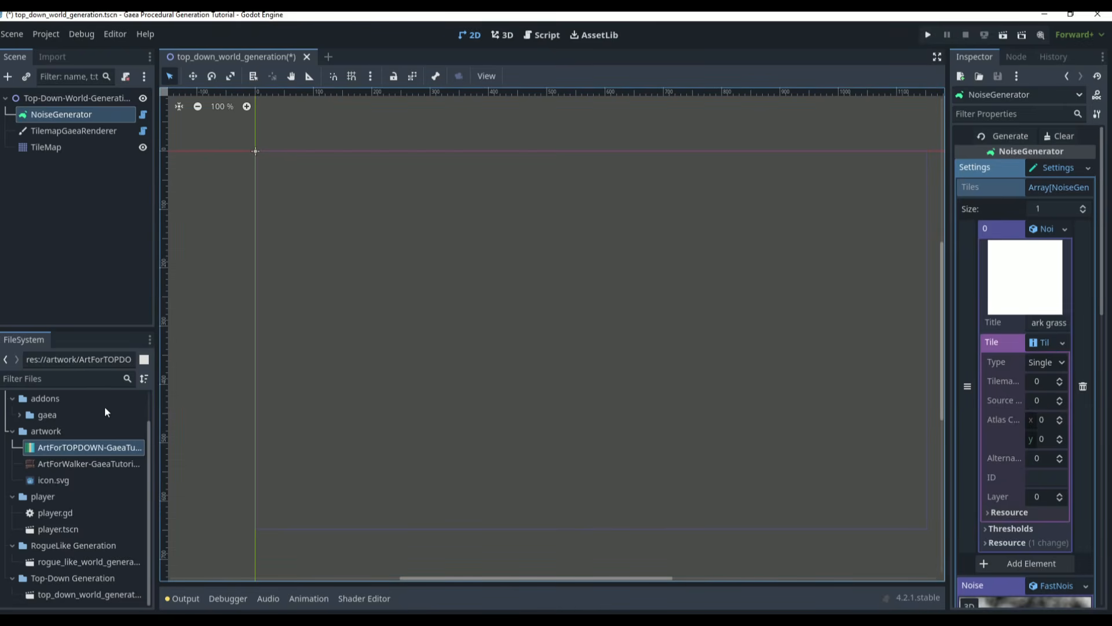
Examine the TileMap's base tiles to match them with the tile info's source and atlas coordinates
{"action": "left_click", "coordinate": [83, 145]}
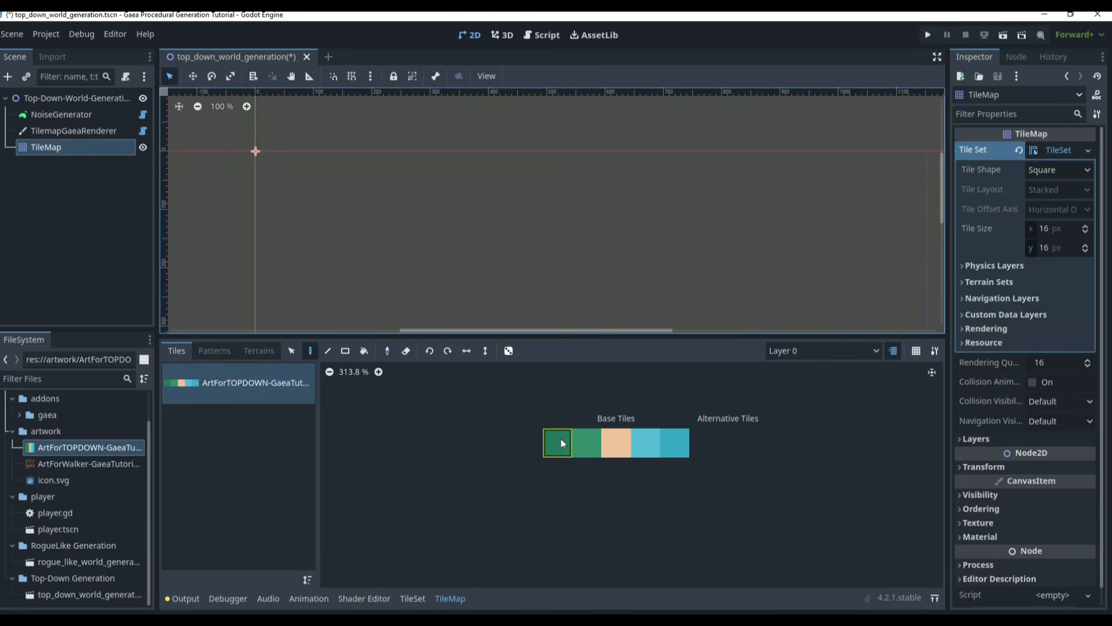
{"action": "left_click", "coordinate": [61, 114]}
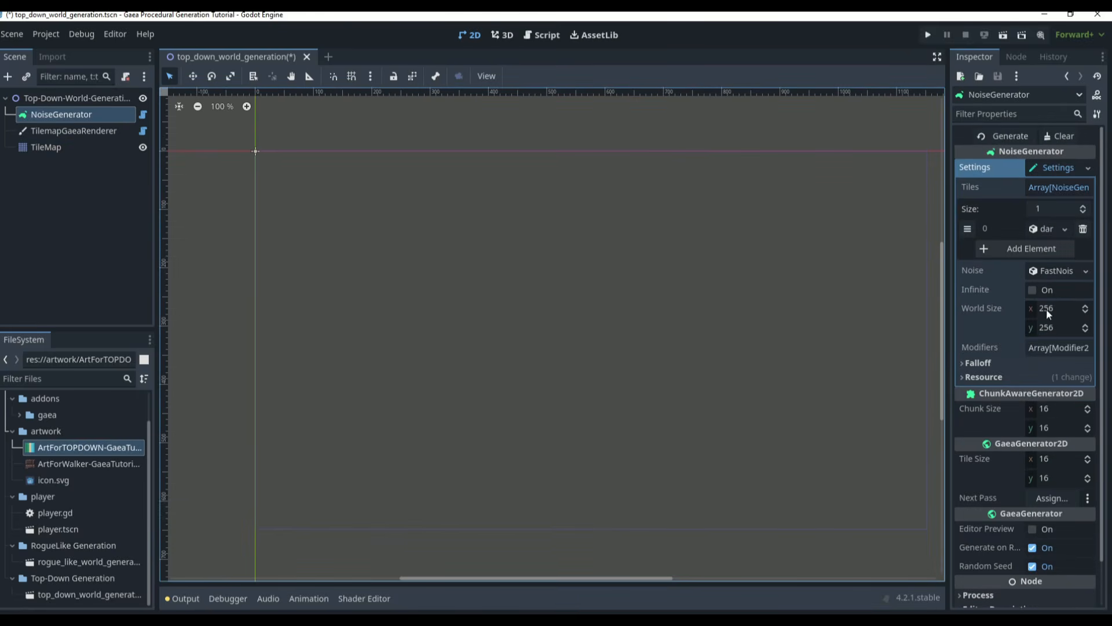
{"action": "left_click", "coordinate": [1047, 231]}
{"action": "left_click", "coordinate": [1039, 343]}
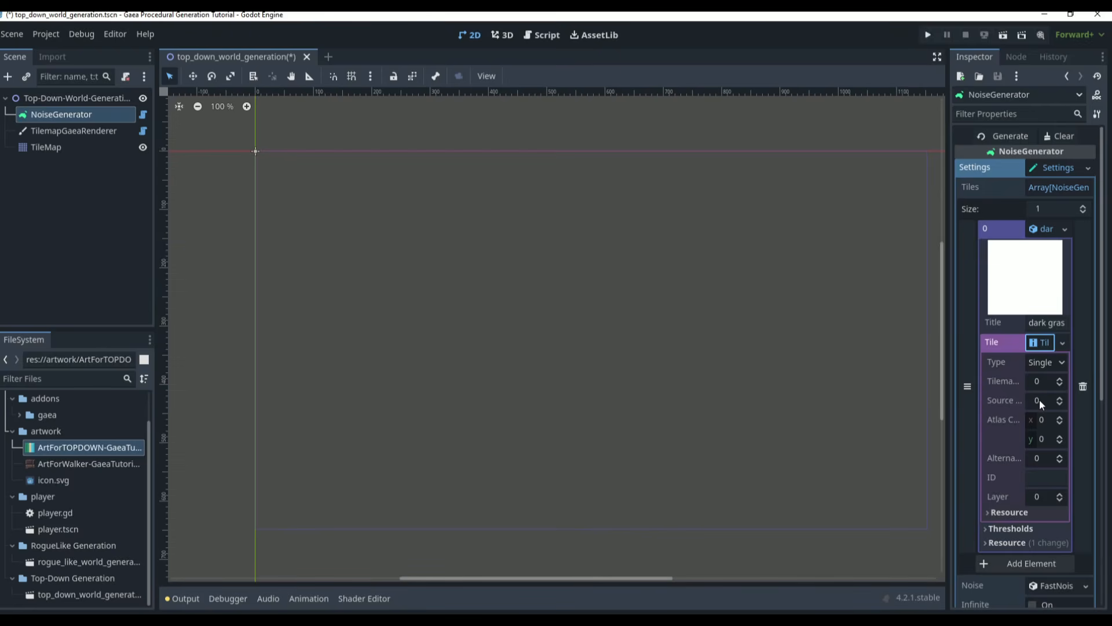
{"action": "left_click", "coordinate": [82, 131]}
{"action": "left_click", "coordinate": [82, 117]}
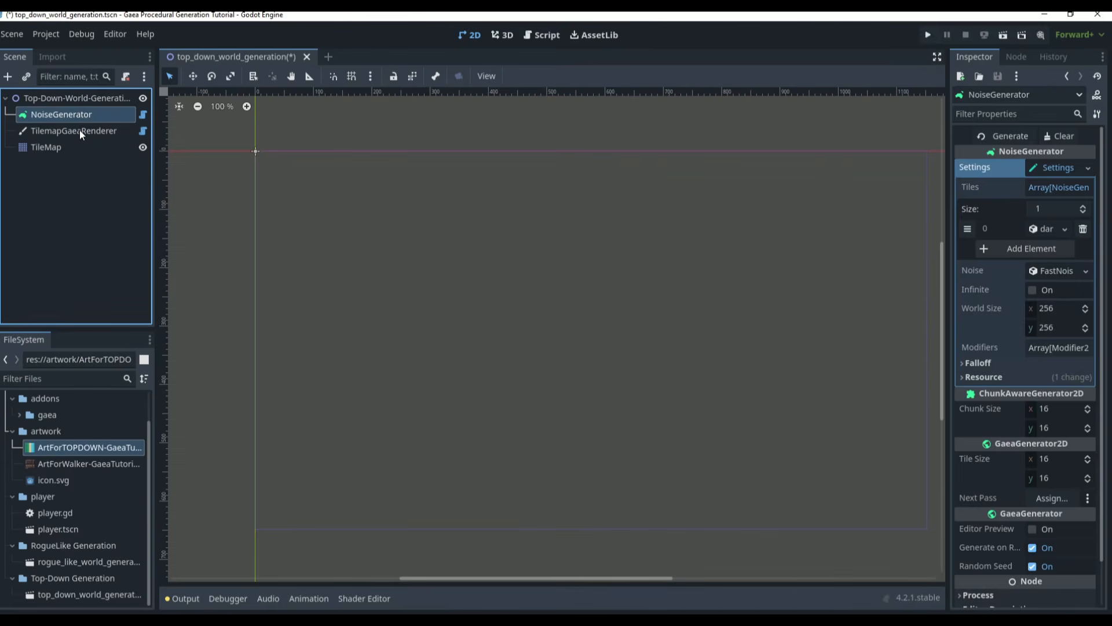
{"action": "left_click", "coordinate": [79, 130]}
{"action": "left_click", "coordinate": [79, 144]}
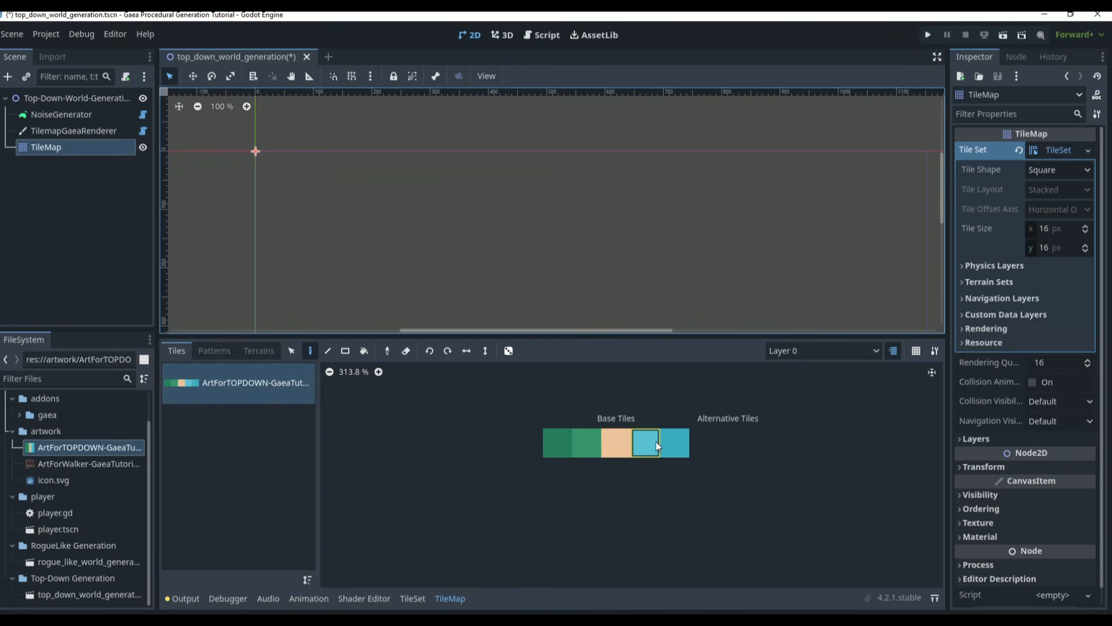
{"action": "left_click", "coordinate": [46, 116]}
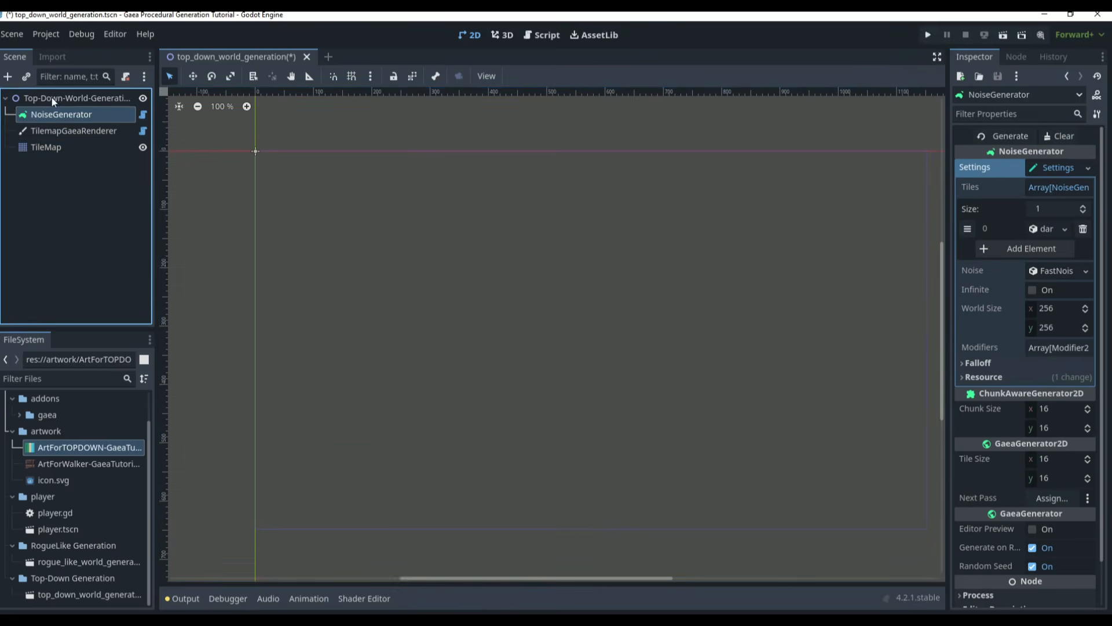
Reopen the dark grass entry in the NoiseGenerator and examine its atlas coordinates and threshold range
{"action": "left_click", "coordinate": [1054, 186]}
{"action": "left_click", "coordinate": [1053, 210]}
{"action": "left_click", "coordinate": [1057, 185]}
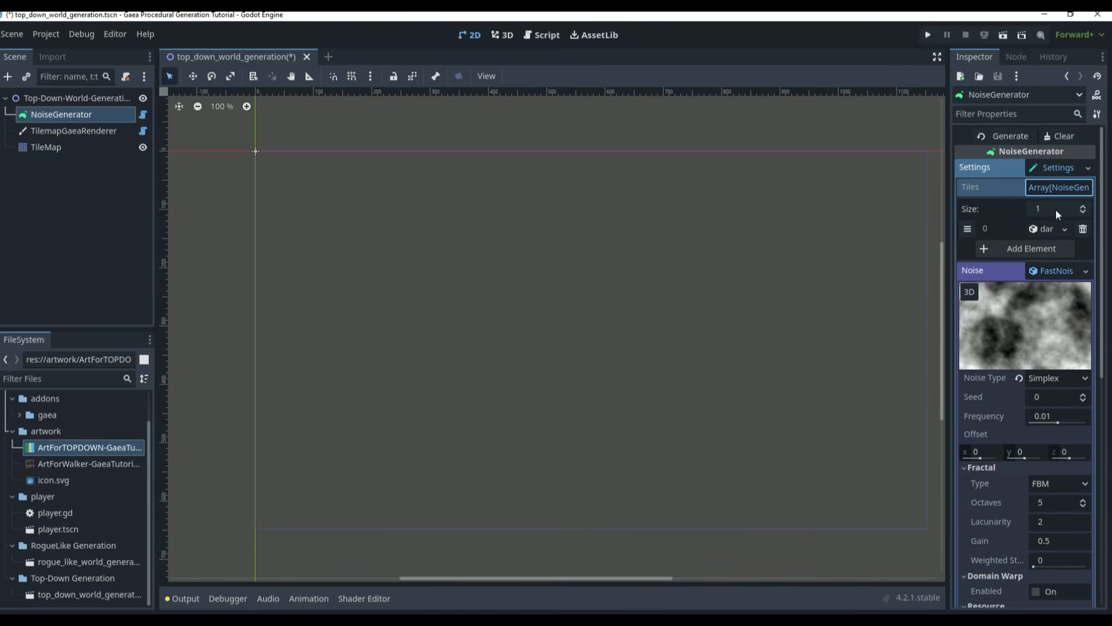
{"action": "left_click", "coordinate": [1045, 228]}
{"action": "left_click", "coordinate": [1048, 357]}
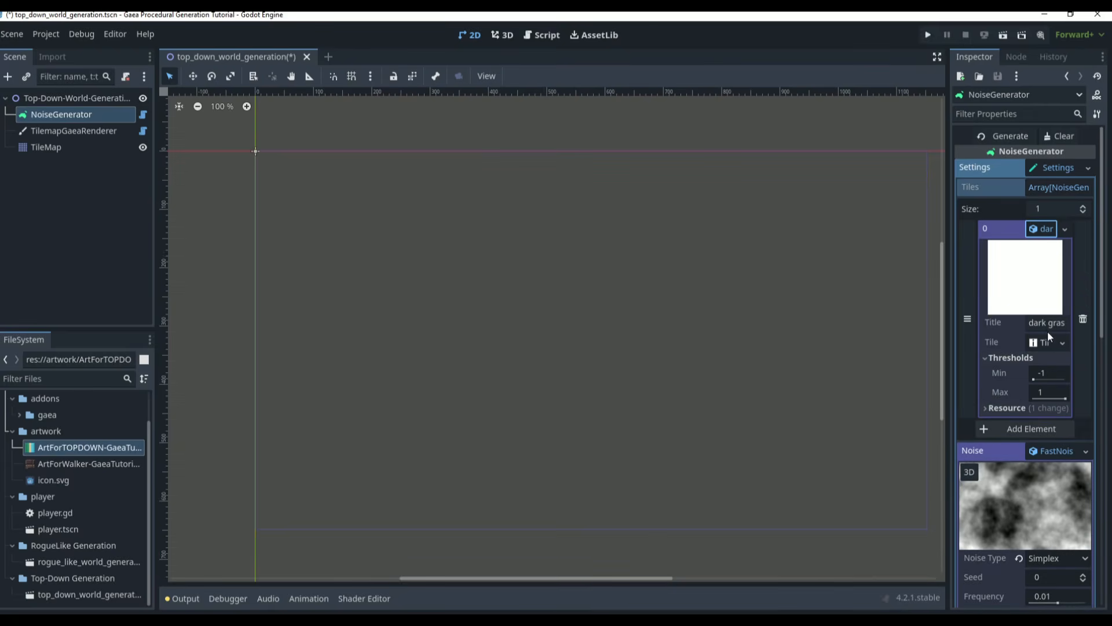
{"action": "left_click", "coordinate": [1045, 343]}
{"action": "left_click", "coordinate": [1041, 419]}
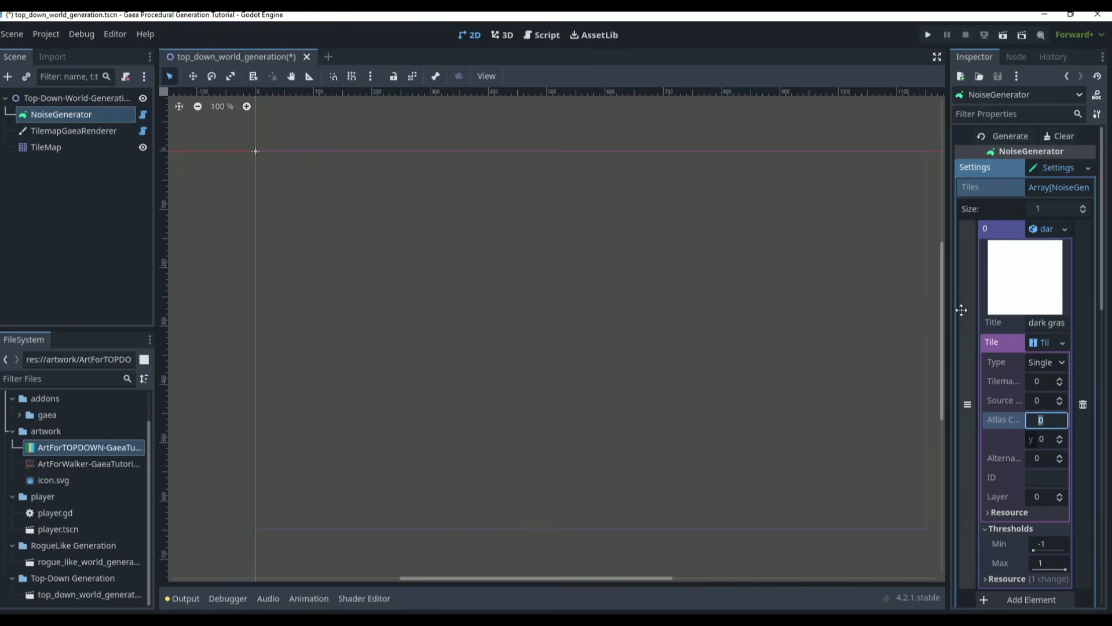
{"action": "scroll", "coordinate": [1022, 328], "scroll_direction": "down", "scroll_amount": 3}
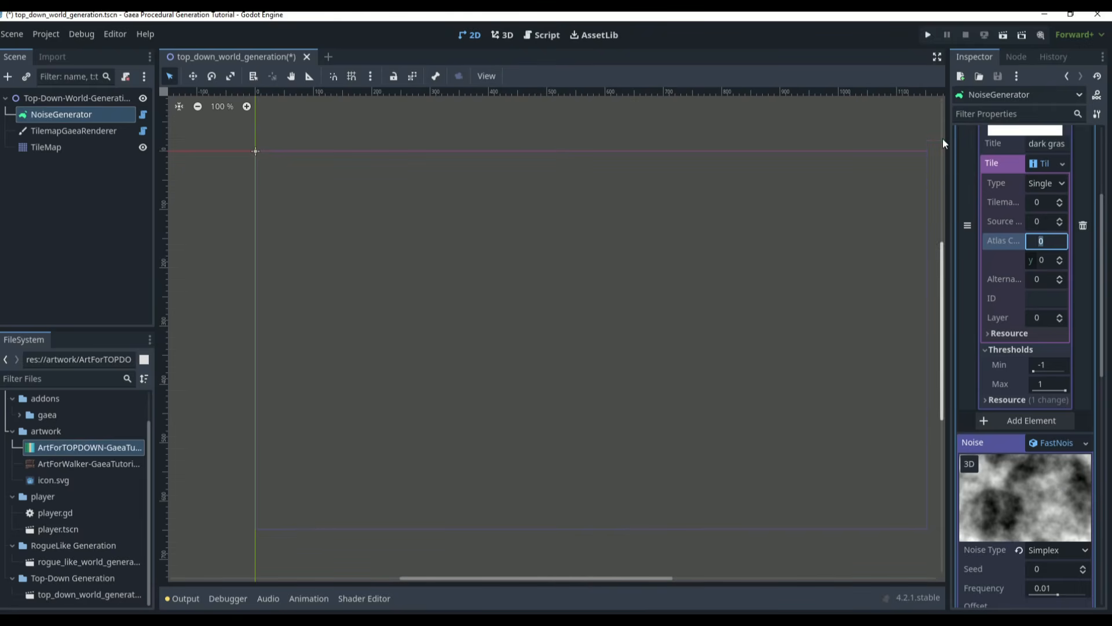
Enable the NoiseGenerator's editor preview and generate the world, checking the full extent of the generated map
{"action": "scroll", "coordinate": [999, 258], "scroll_direction": "up", "scroll_amount": 3}
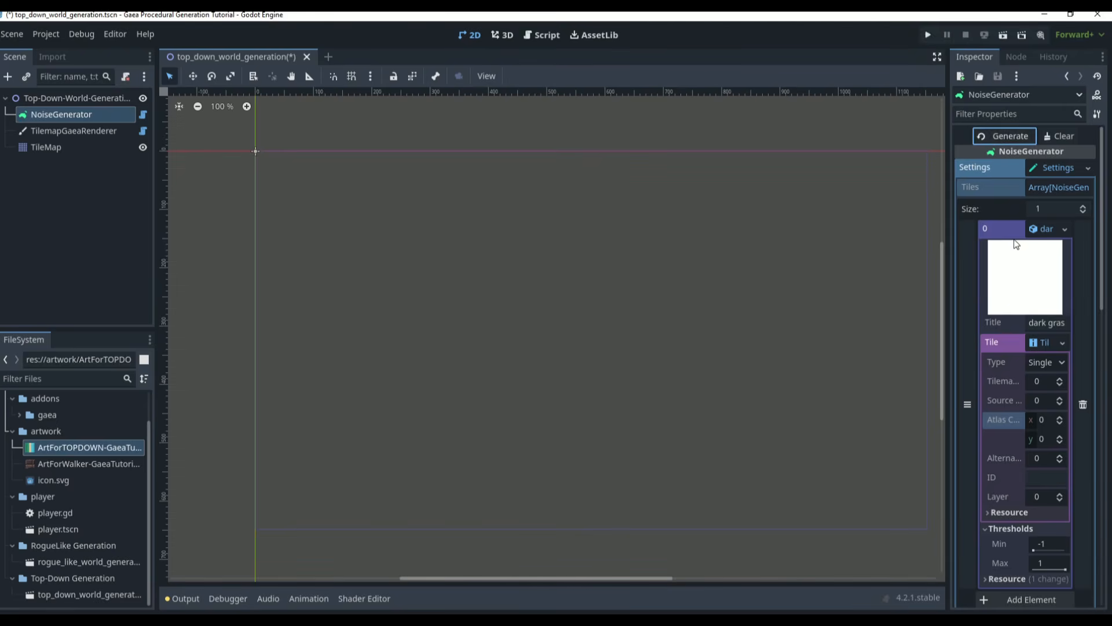
{"action": "scroll", "coordinate": [1017, 275], "scroll_direction": "down", "scroll_amount": 12}
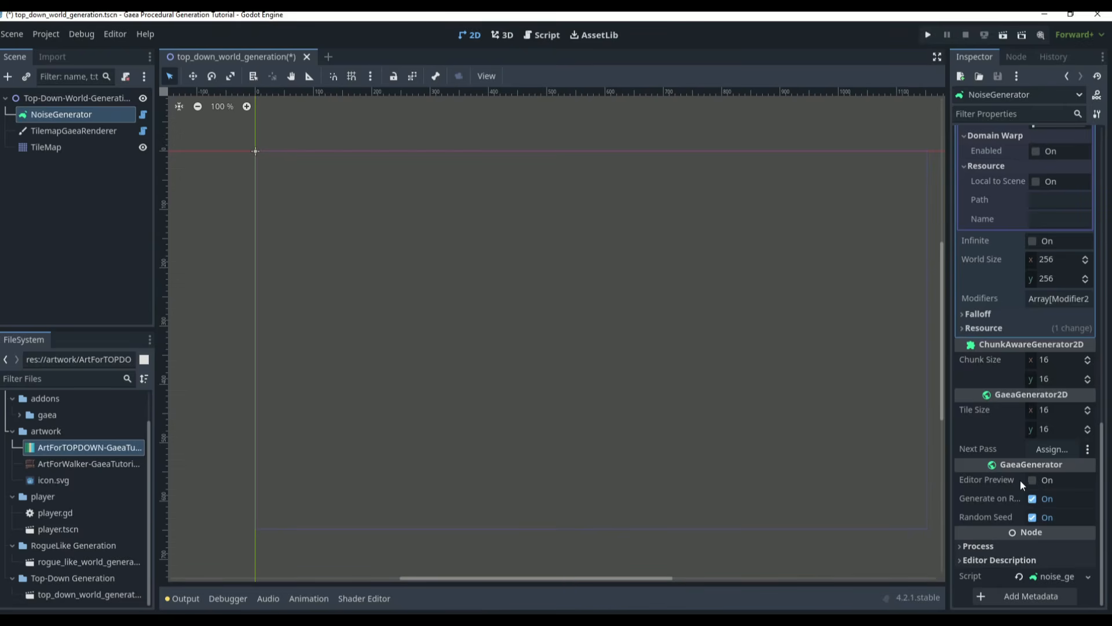
{"action": "left_click", "coordinate": [1034, 480]}
{"action": "scroll", "coordinate": [1019, 347], "scroll_direction": "up", "scroll_amount": 12}
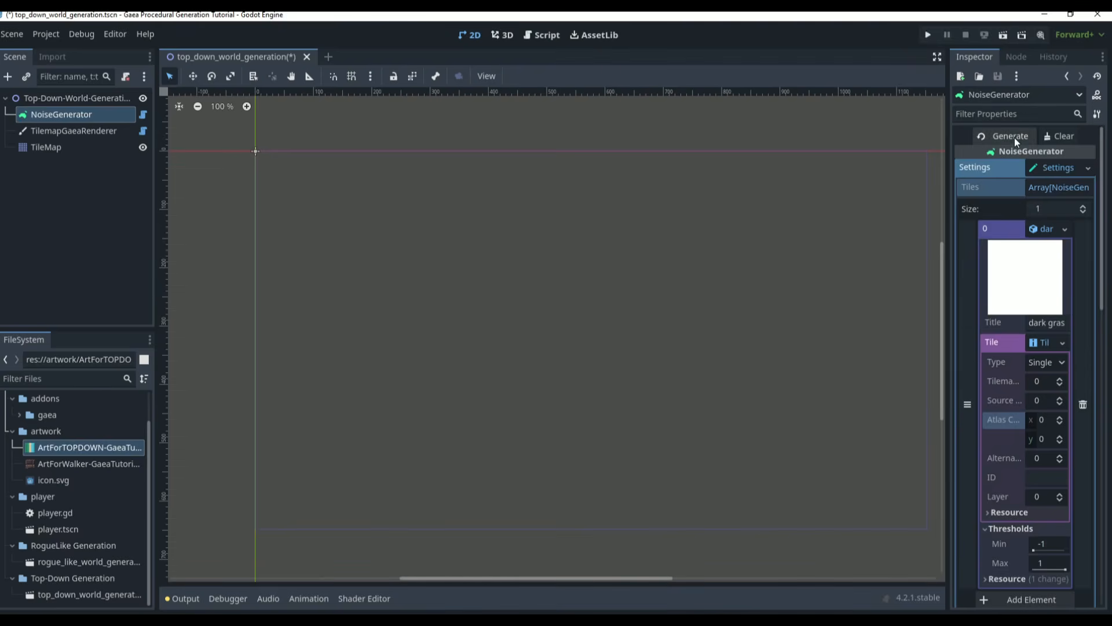
{"action": "left_click", "coordinate": [1011, 135]}
{"action": "scroll", "coordinate": [694, 315], "scroll_direction": "down", "scroll_amount": 4}
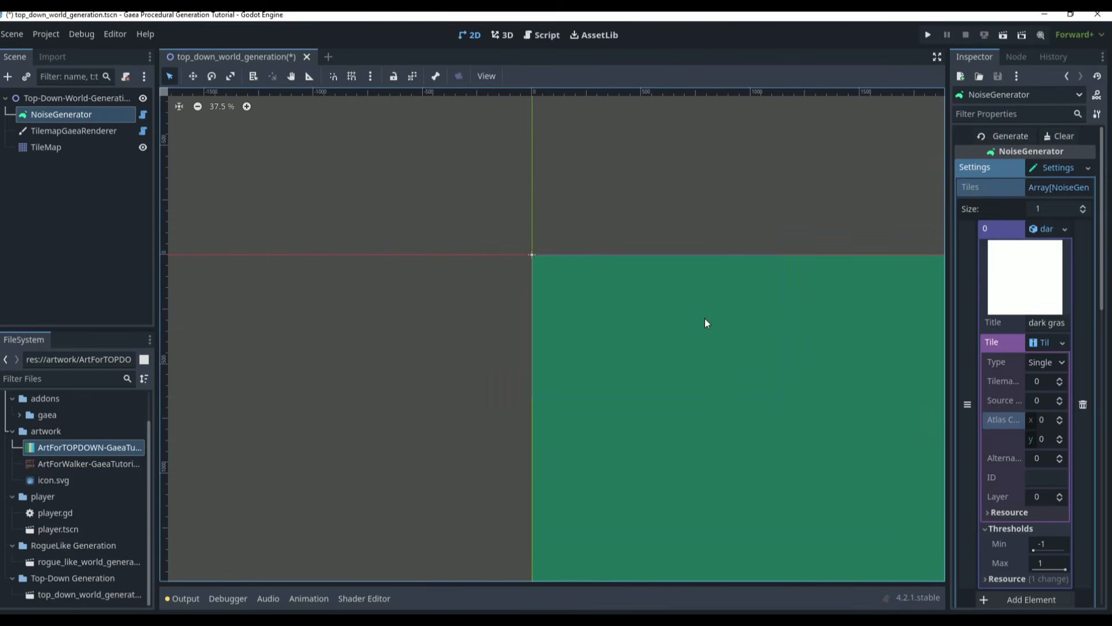
{"action": "scroll", "coordinate": [709, 313], "scroll_direction": "down", "scroll_amount": 5}
{"action": "scroll", "coordinate": [822, 435], "scroll_direction": "up", "scroll_amount": 2}
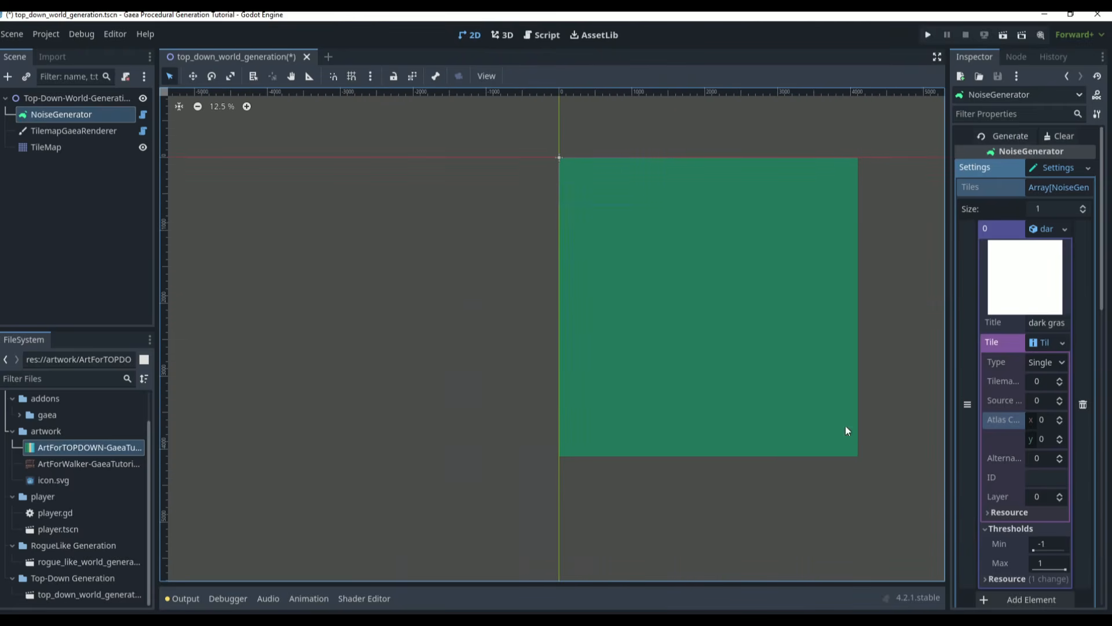
{"action": "scroll", "coordinate": [806, 282], "scroll_direction": "up", "scroll_amount": 1}
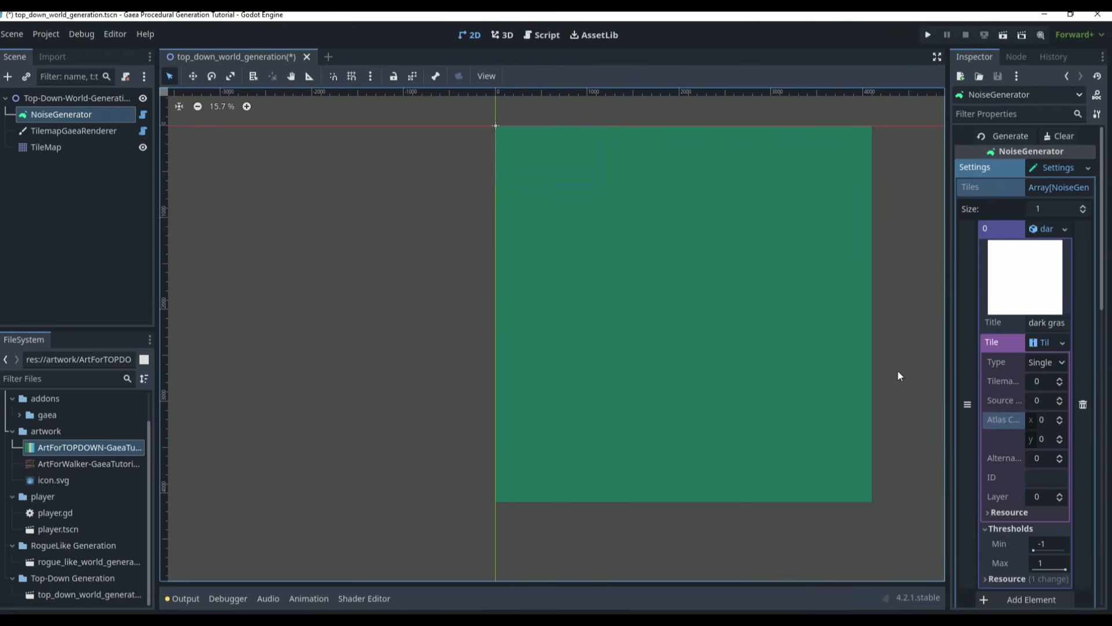
Set the dark grass tile's minimum threshold to 0.3
{"action": "scroll", "coordinate": [999, 440], "scroll_direction": "down", "scroll_amount": 3}
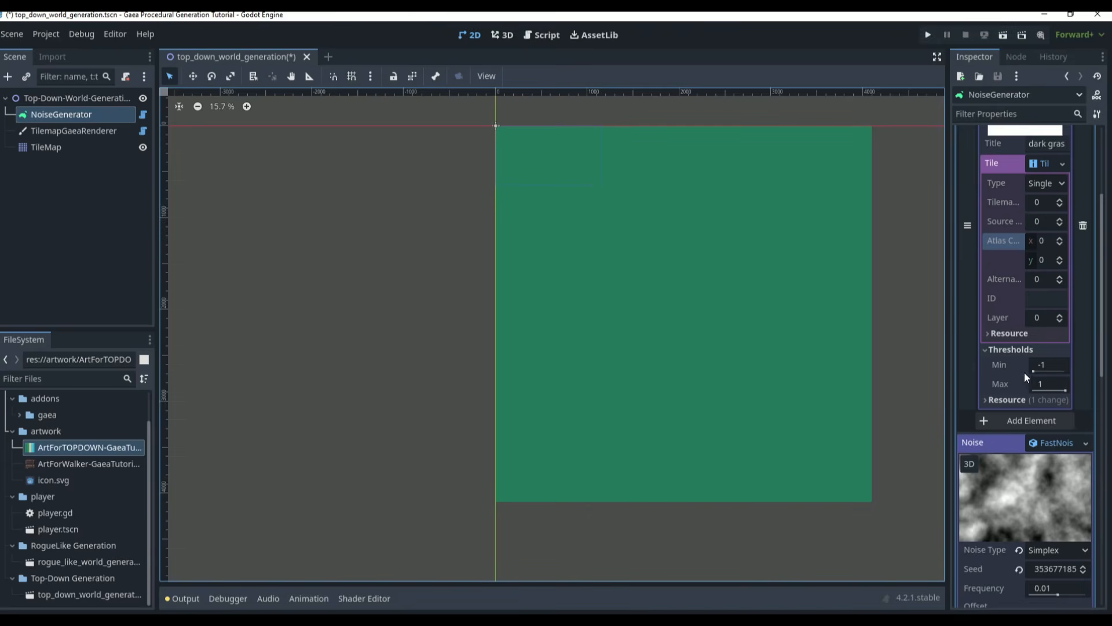
{"action": "left_click", "coordinate": [1046, 365]}
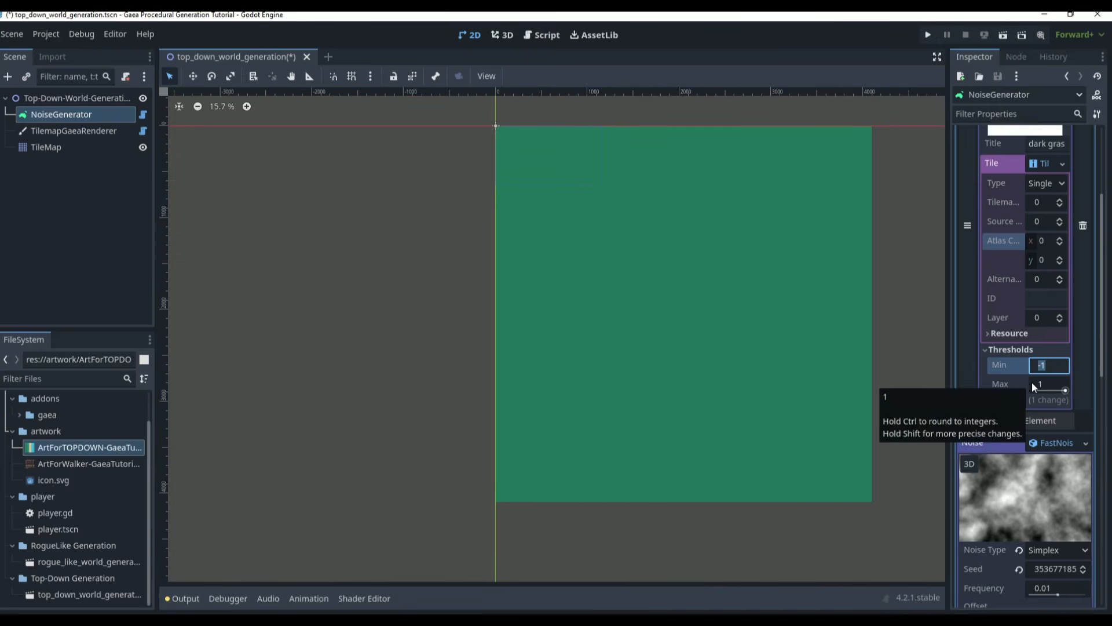
{"action": "key", "text": "Return"}
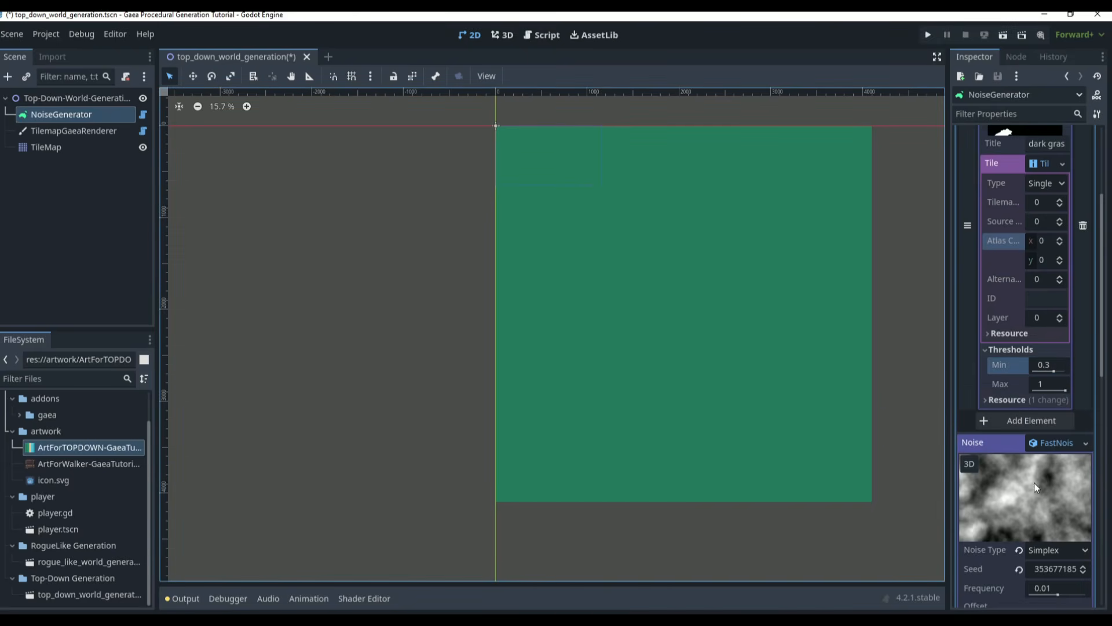
{"action": "left_click", "coordinate": [1053, 383]}
Replace the existing entry in the NoiseGenerator's tile list with a new one titled dark grass
{"action": "scroll", "coordinate": [1051, 384], "scroll_direction": "down", "scroll_amount": 5}
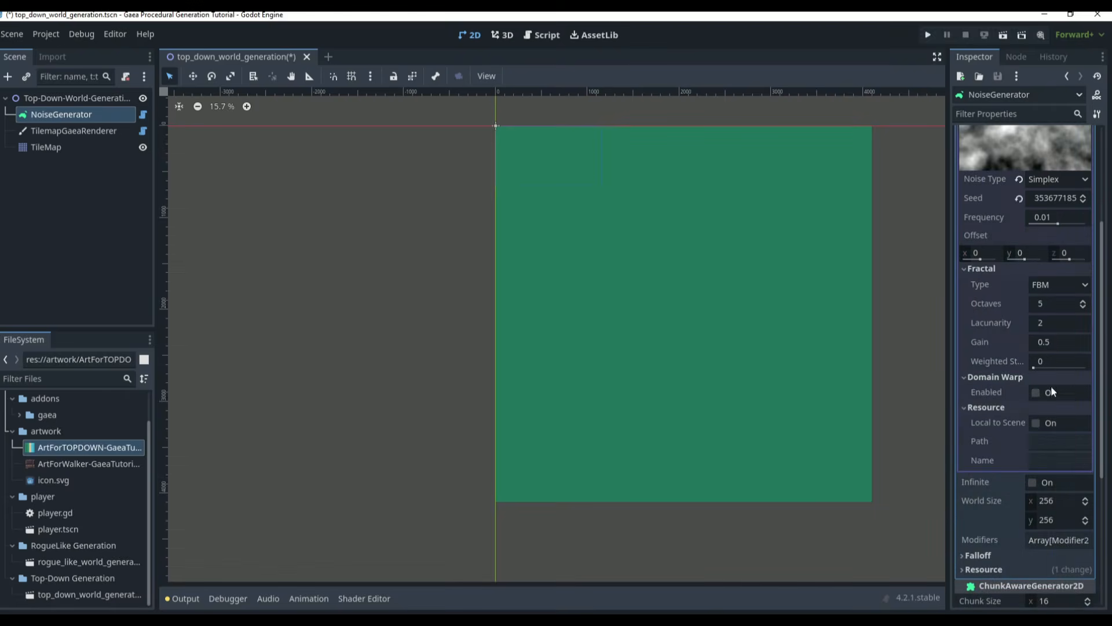
{"action": "scroll", "coordinate": [1106, 346], "scroll_direction": "up", "scroll_amount": 3}
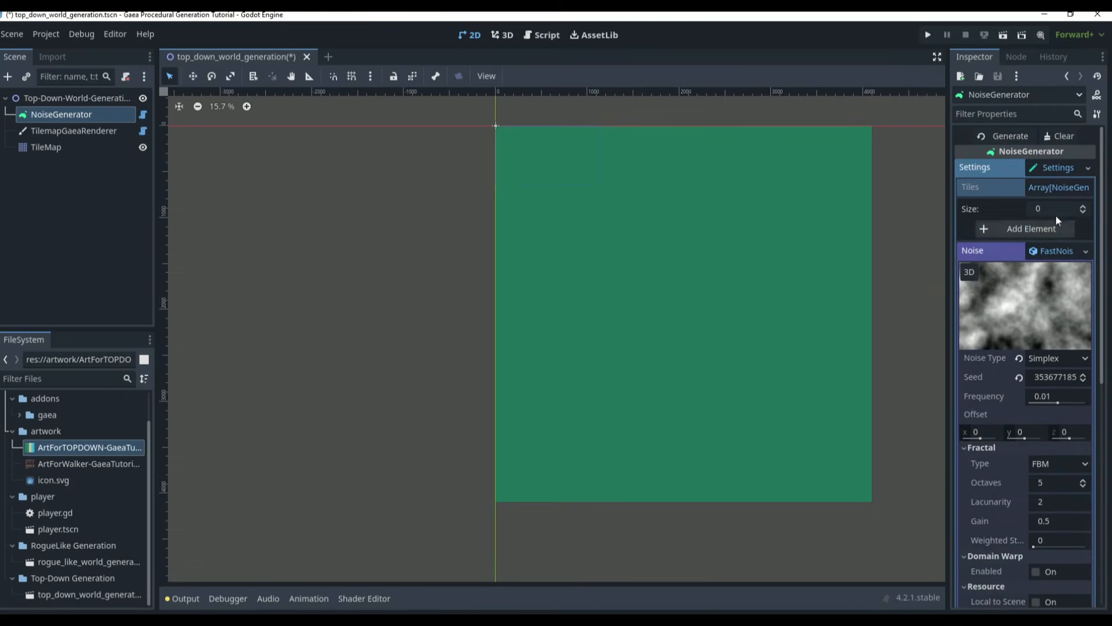
{"action": "left_click", "coordinate": [1051, 187]}
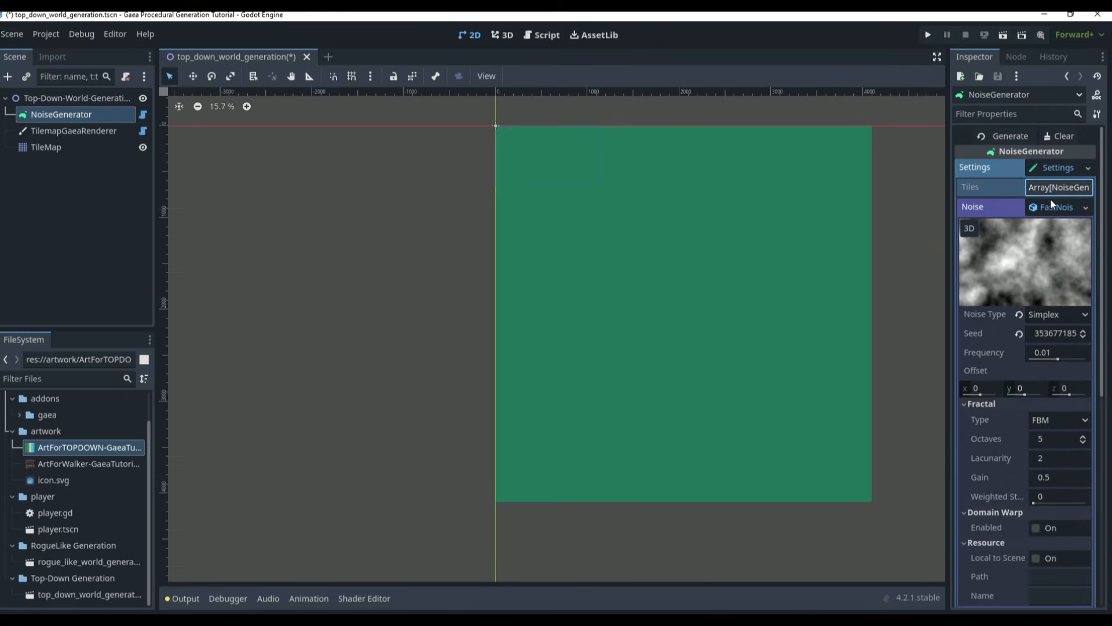
{"action": "left_click", "coordinate": [1051, 187]}
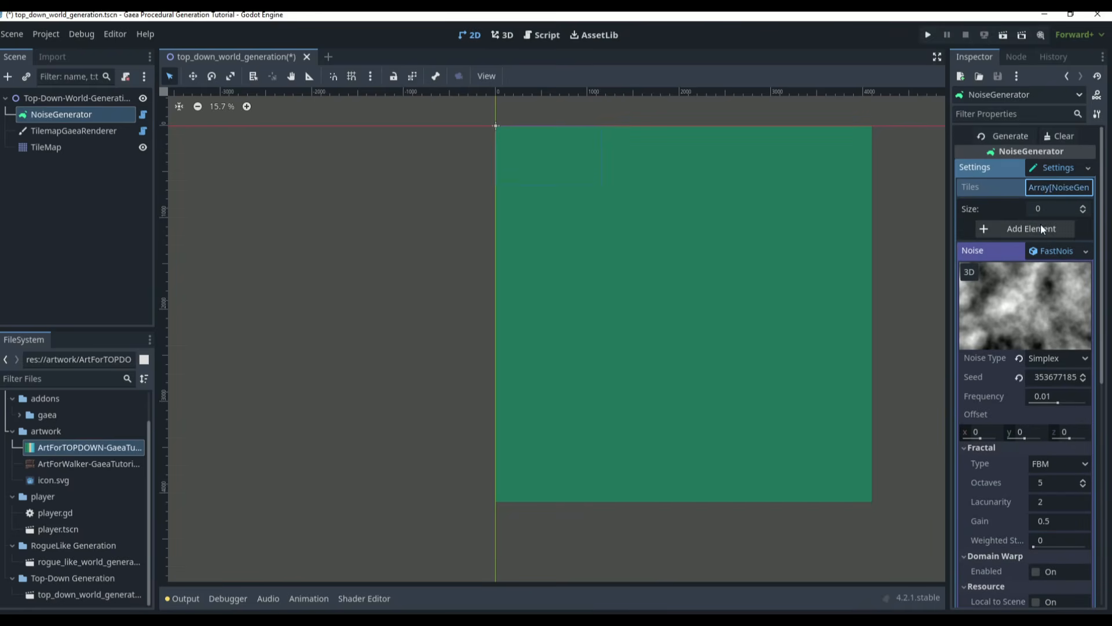
{"action": "left_click", "coordinate": [1050, 230]}
{"action": "left_click", "coordinate": [1037, 322]}
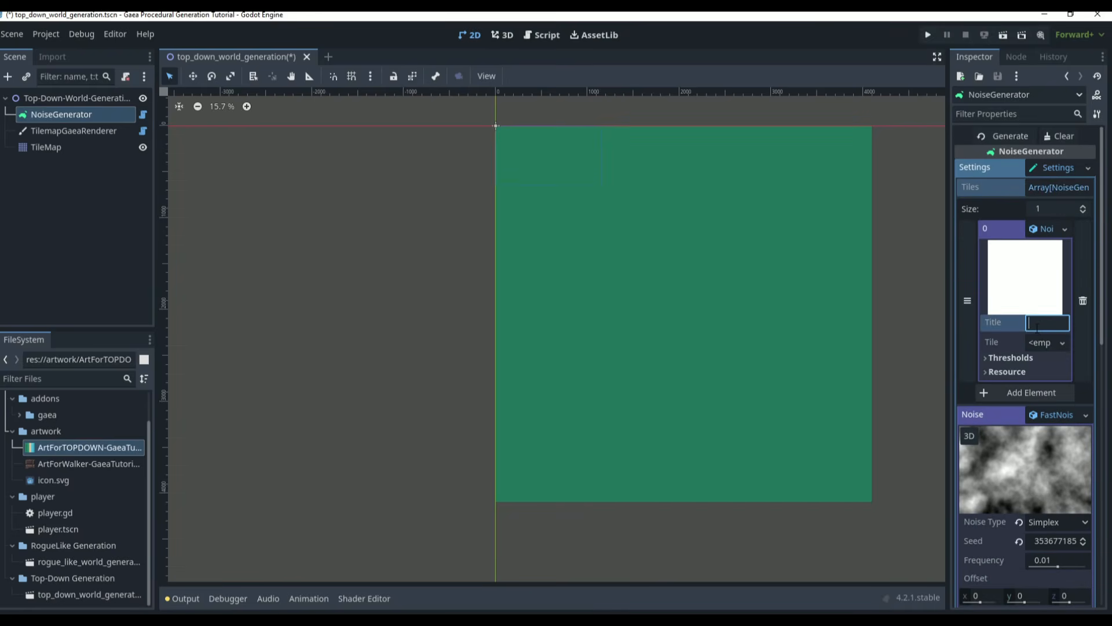
{"action": "type", "text": "dark"}
{"action": "type", "text": " grass"}
{"action": "key", "text": "Return"}
Assign a new TilemapTileInfo to the dark grass entry's tile and expand its properties
{"action": "left_click", "coordinate": [1062, 343]}
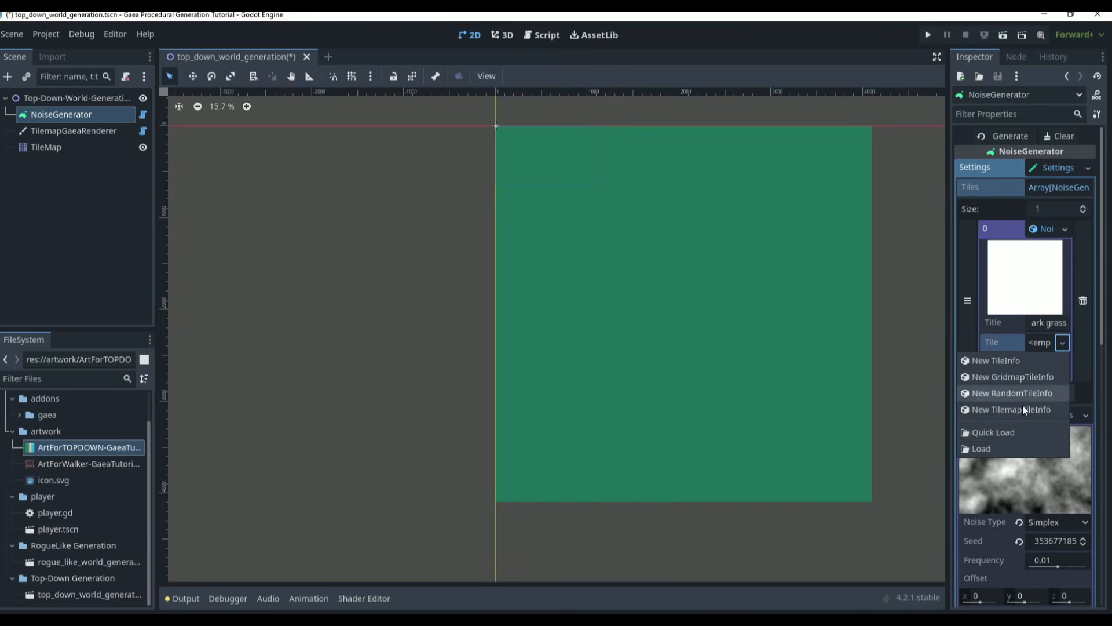
{"action": "left_click", "coordinate": [1009, 409]}
{"action": "left_click", "coordinate": [1042, 343]}
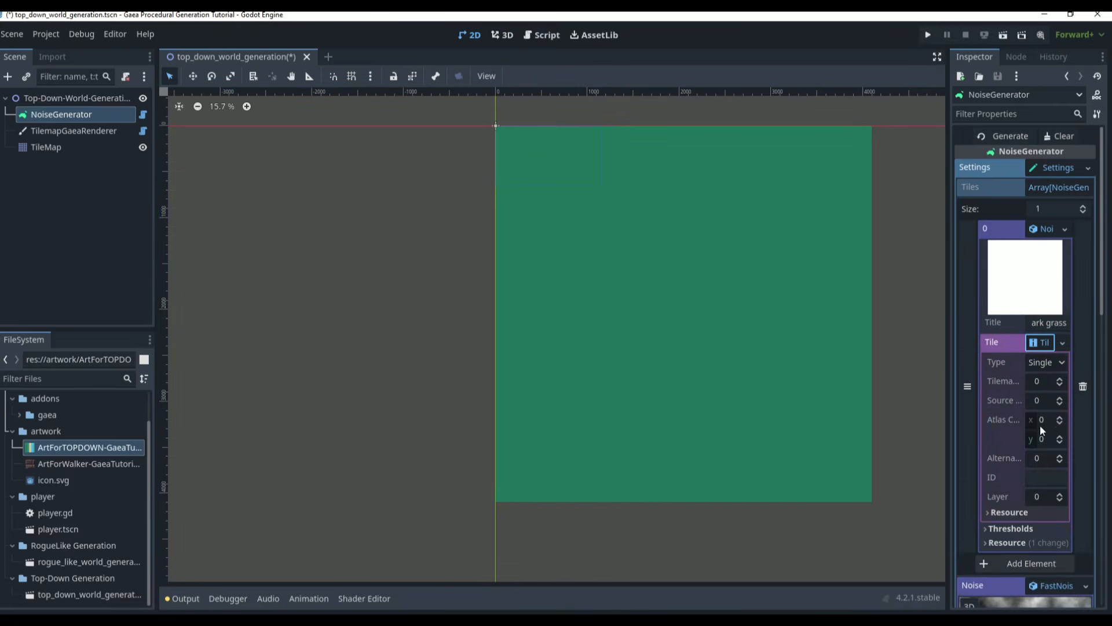
Set the dark grass entry's minimum threshold to 0.3 and review its noise preview
{"action": "scroll", "coordinate": [1043, 408], "scroll_direction": "down", "scroll_amount": 3}
{"action": "left_click", "coordinate": [1018, 351]}
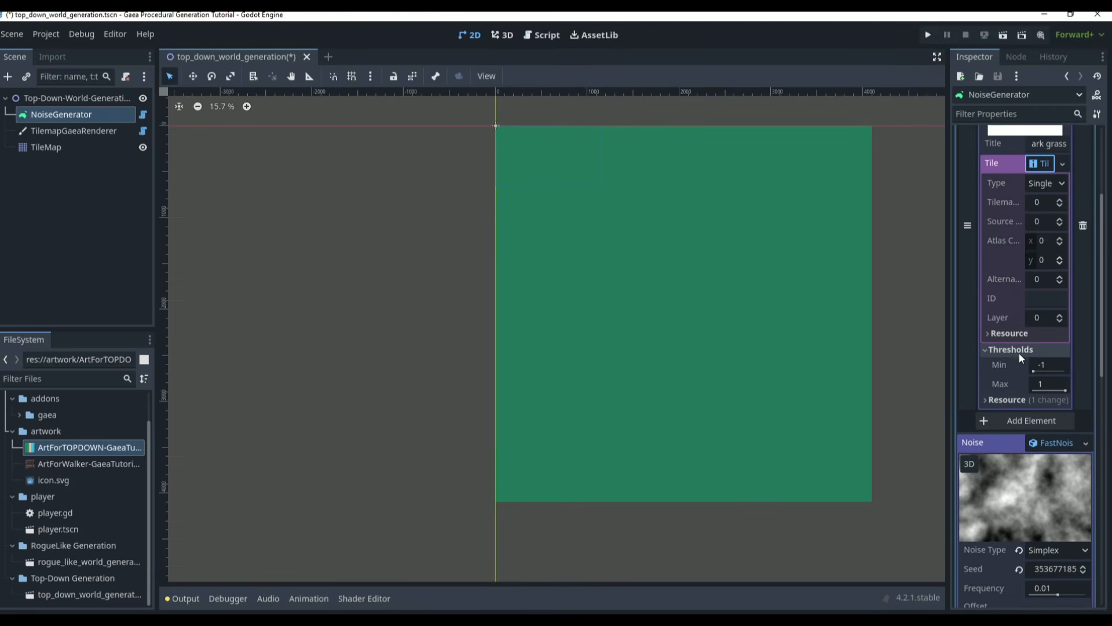
{"action": "left_click", "coordinate": [1050, 365]}
{"action": "type", "text": "0.3"}
{"action": "key", "text": "Return"}
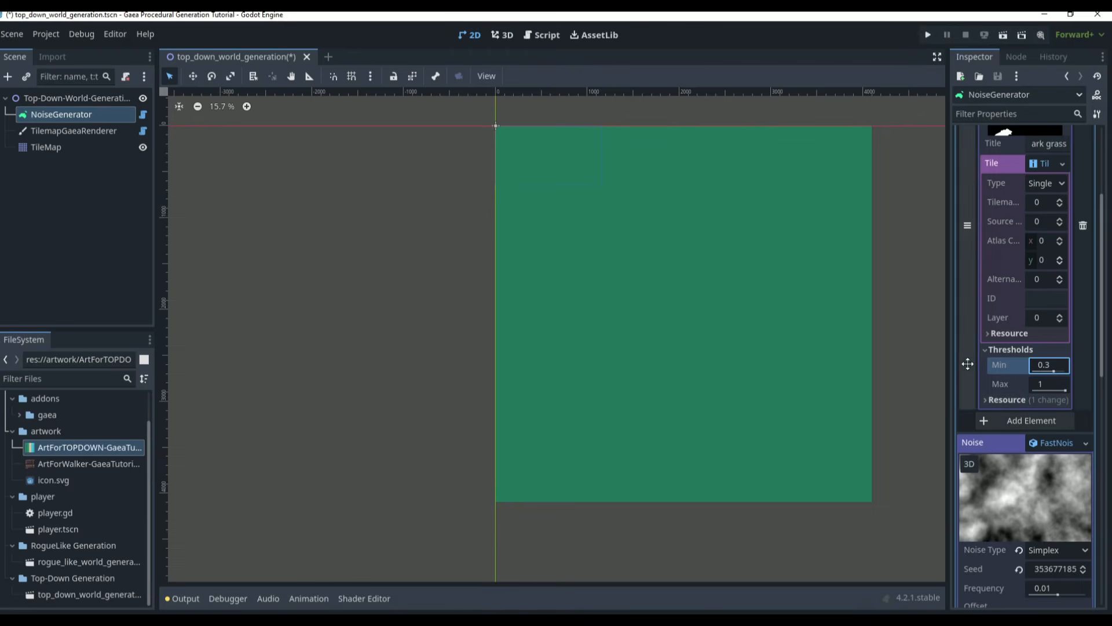
{"action": "scroll", "coordinate": [1044, 378], "scroll_direction": "up", "scroll_amount": 3}
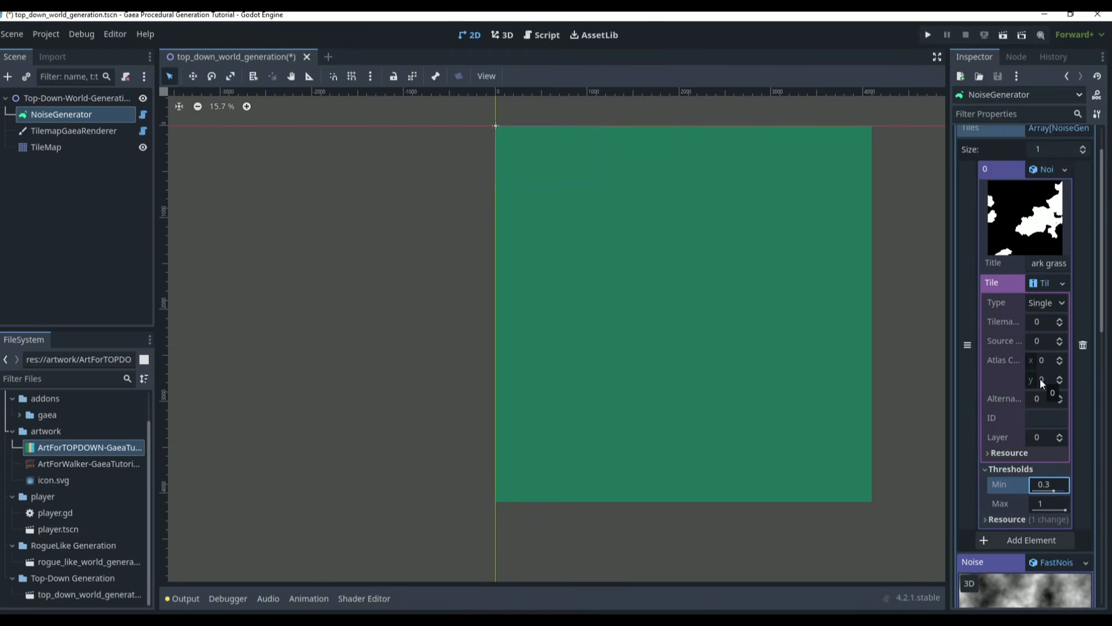
{"action": "scroll", "coordinate": [1040, 381], "scroll_direction": "down", "scroll_amount": 3}
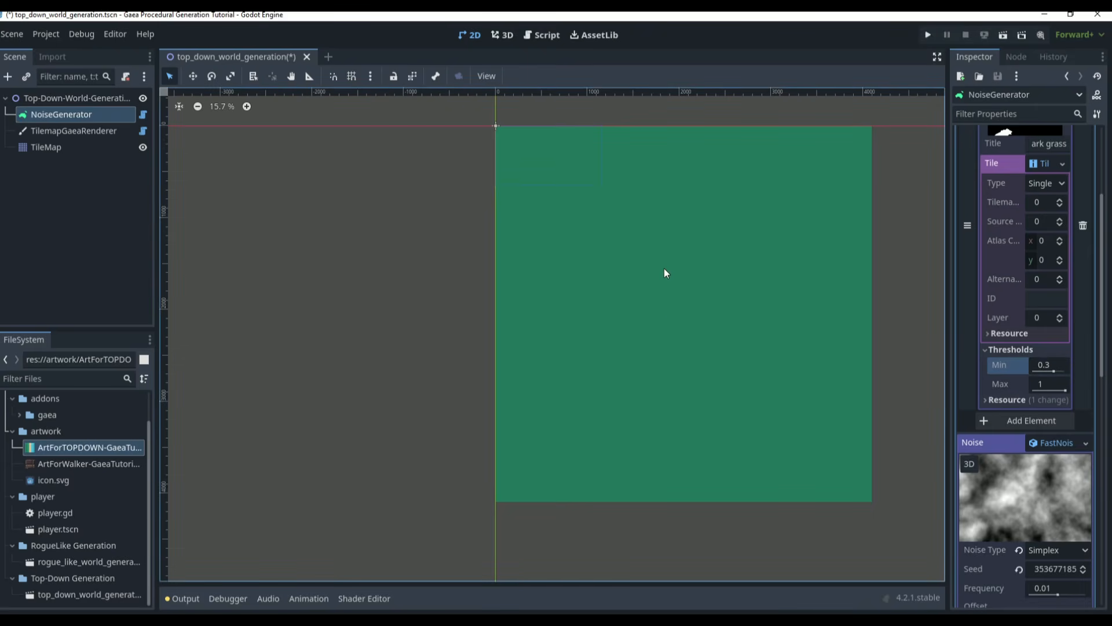
Generate the world from the dark grass entry and examine the patches against its threshold and noise texture
{"action": "scroll", "coordinate": [663, 273], "scroll_direction": "up", "scroll_amount": 2}
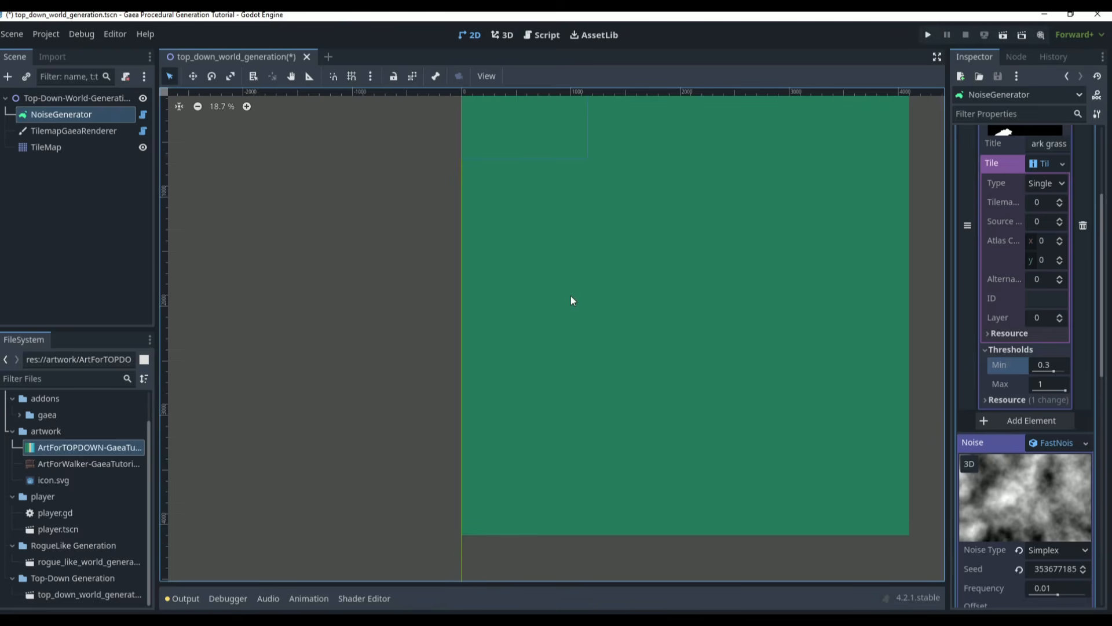
{"action": "scroll", "coordinate": [747, 237], "scroll_direction": "down", "scroll_amount": 2}
{"action": "scroll", "coordinate": [988, 208], "scroll_direction": "up", "scroll_amount": 4}
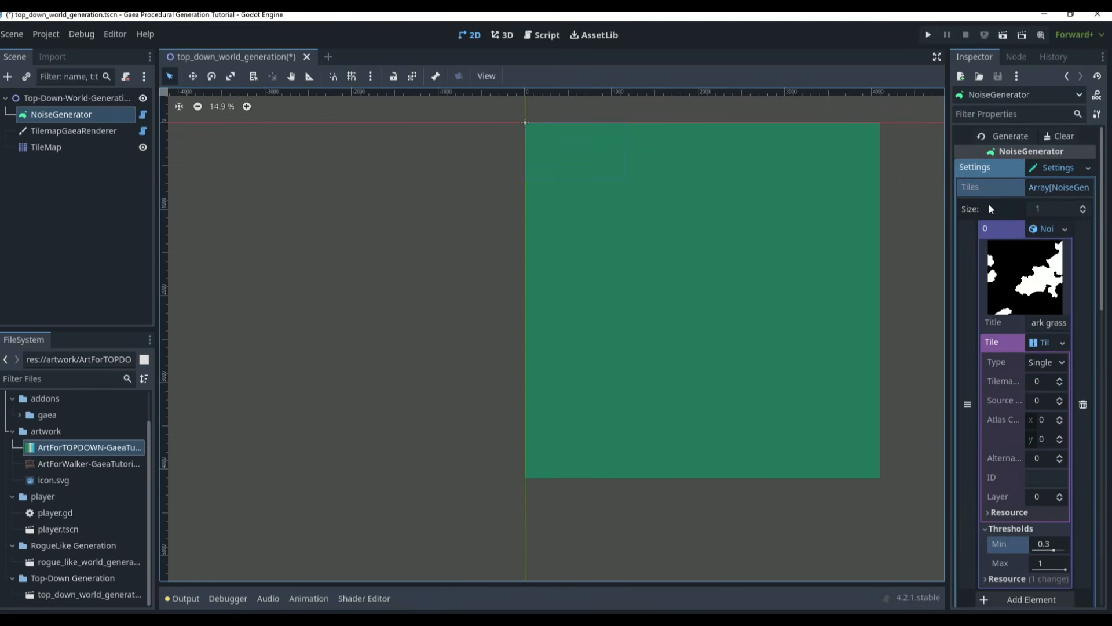
{"action": "left_click", "coordinate": [999, 132]}
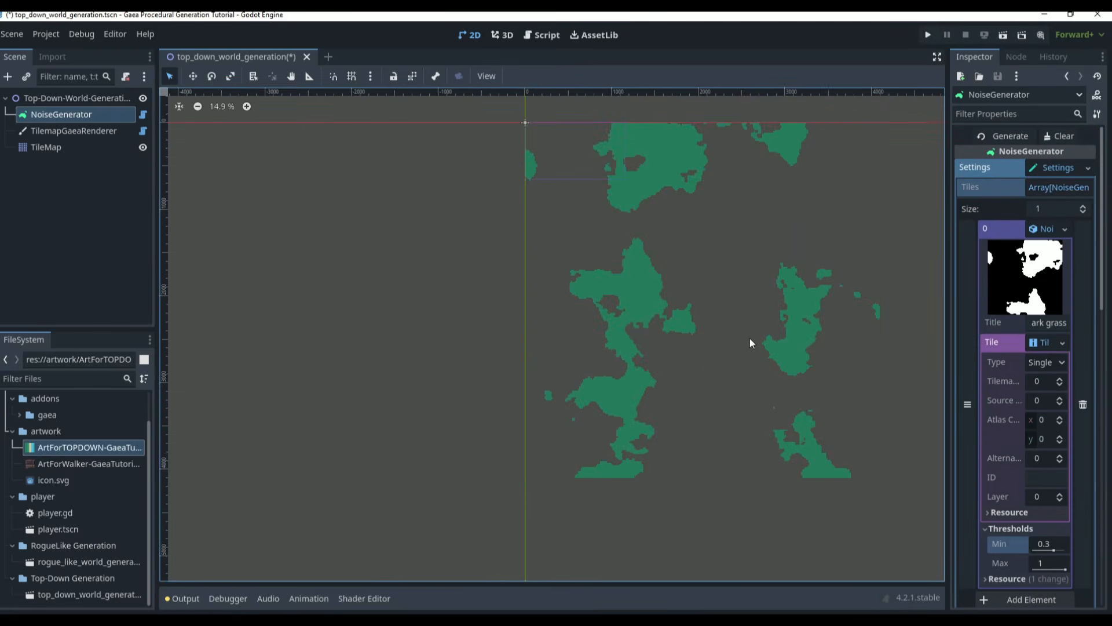
{"action": "scroll", "coordinate": [747, 336], "scroll_direction": "down", "scroll_amount": 2}
{"action": "scroll", "coordinate": [848, 309], "scroll_direction": "up", "scroll_amount": 3}
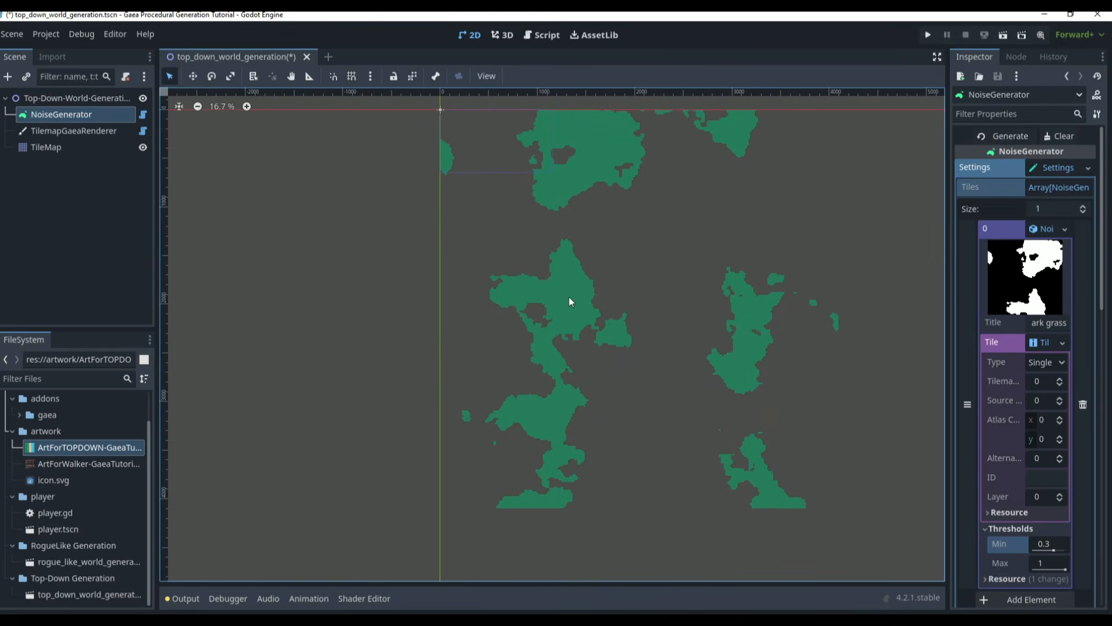
{"action": "scroll", "coordinate": [1000, 416], "scroll_direction": "down", "scroll_amount": 4}
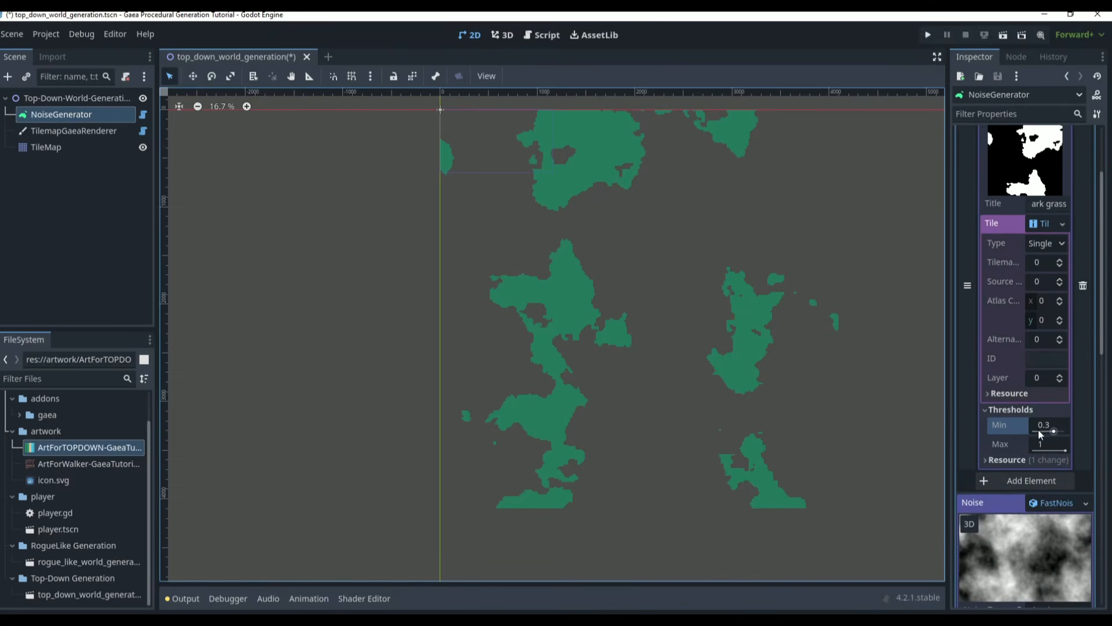
{"action": "scroll", "coordinate": [572, 351], "scroll_direction": "up", "scroll_amount": 3}
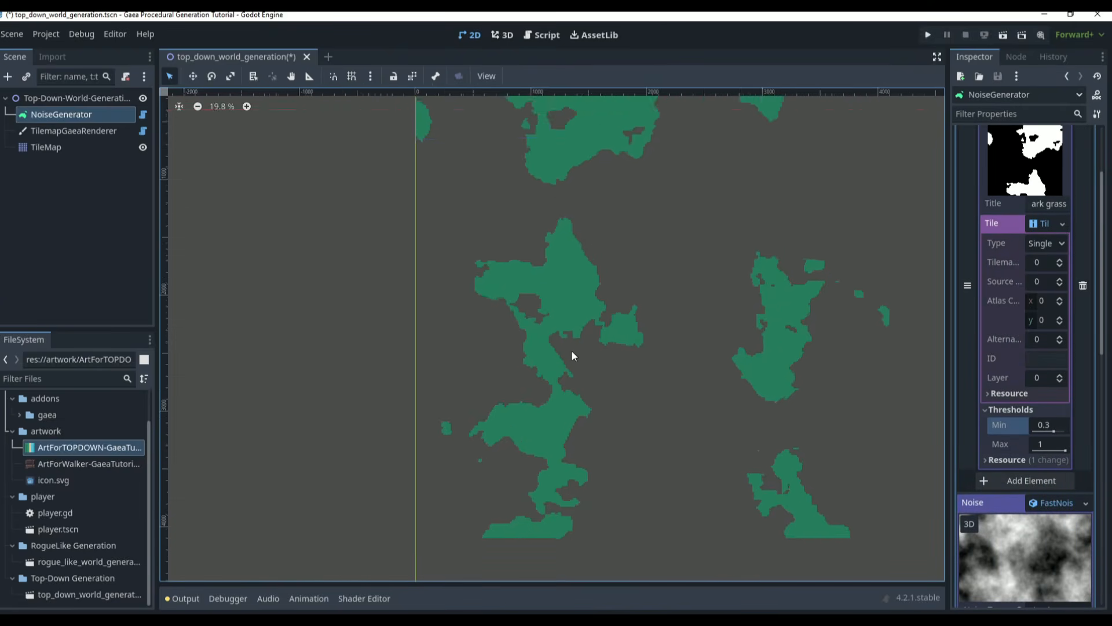
{"action": "scroll", "coordinate": [1062, 523], "scroll_direction": "down", "scroll_amount": 4}
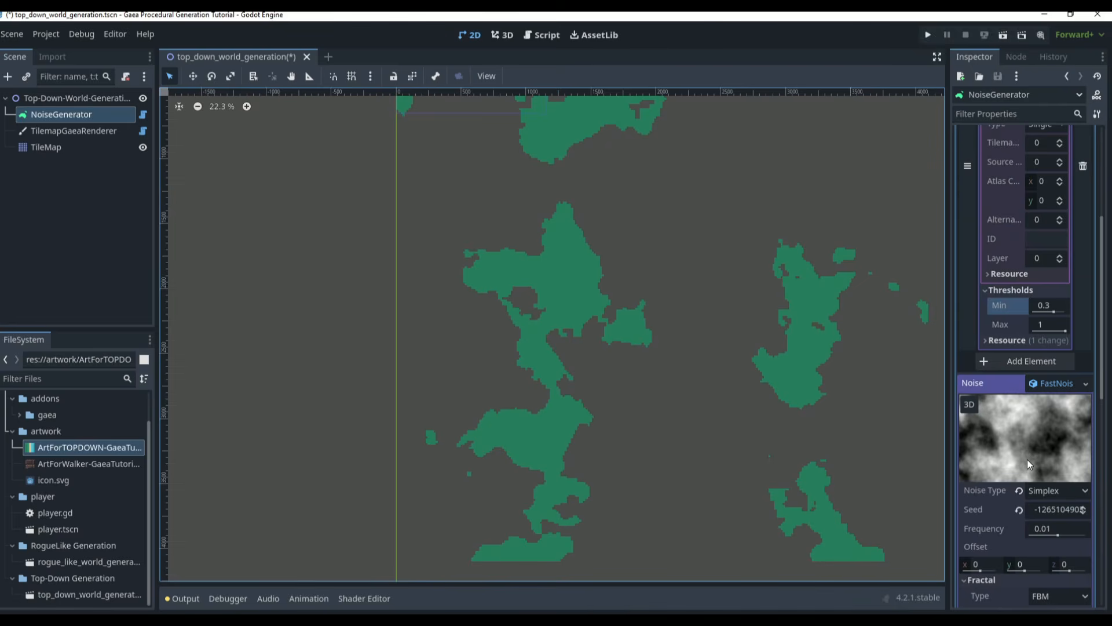
{"action": "scroll", "coordinate": [524, 360], "scroll_direction": "up", "scroll_amount": 10}
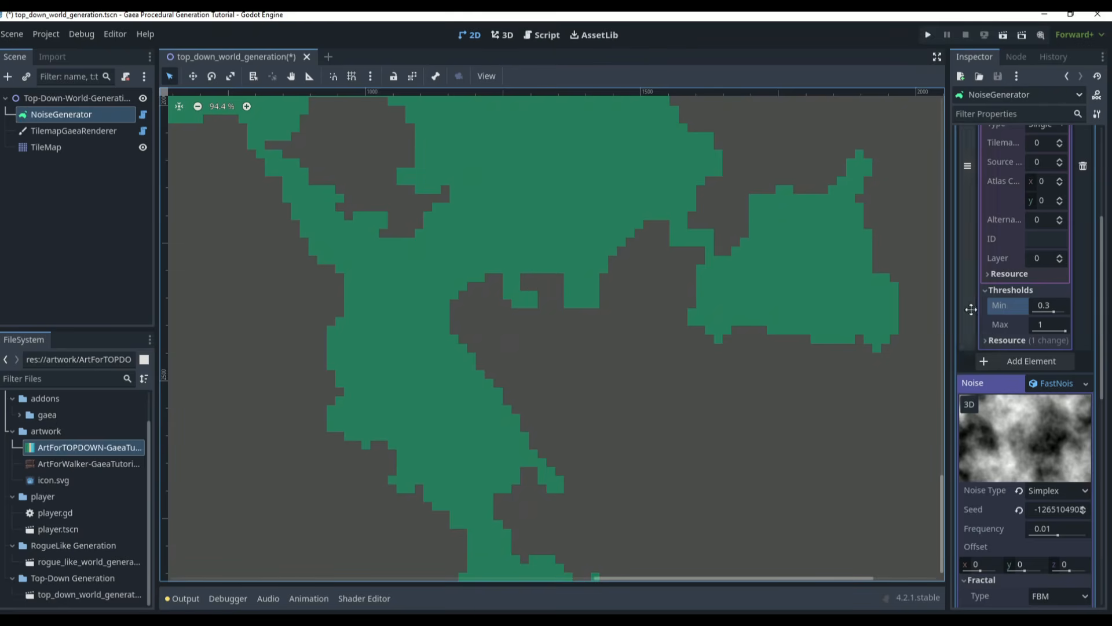
Add a second entry to the NoiseGenerator's tile list and title it grass
{"action": "scroll", "coordinate": [1030, 362], "scroll_direction": "down", "scroll_amount": 5}
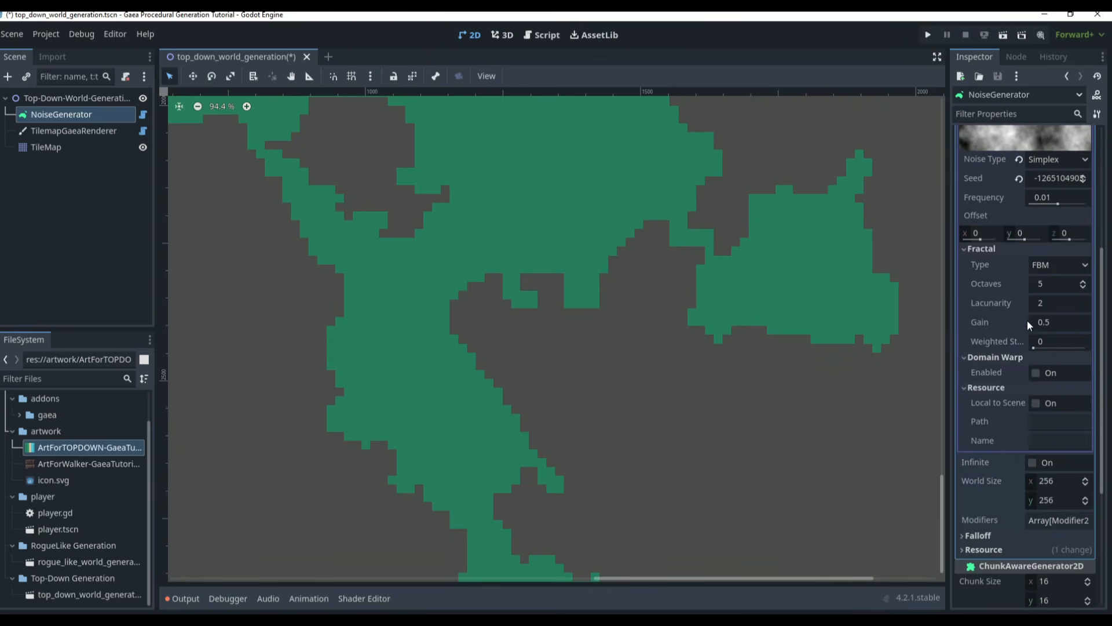
{"action": "scroll", "coordinate": [1027, 324], "scroll_direction": "down", "scroll_amount": 2}
{"action": "scroll", "coordinate": [1030, 334], "scroll_direction": "up", "scroll_amount": 8}
{"action": "left_click", "coordinate": [1042, 249]}
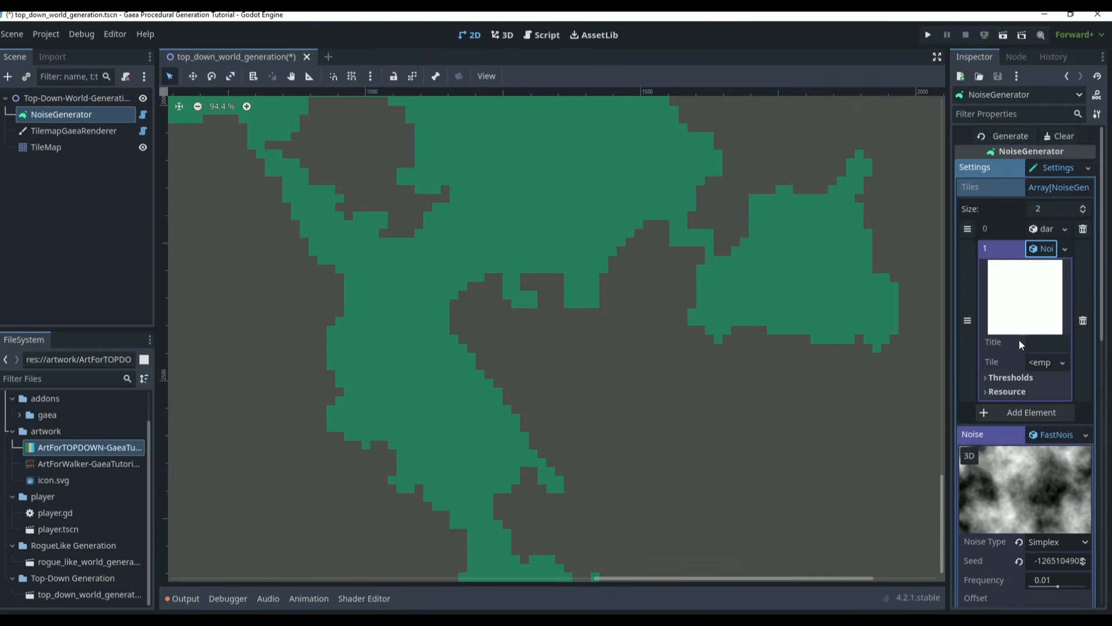
{"action": "left_click", "coordinate": [1031, 342]}
{"action": "type", "text": "grass"}
{"action": "key", "text": "Return"}
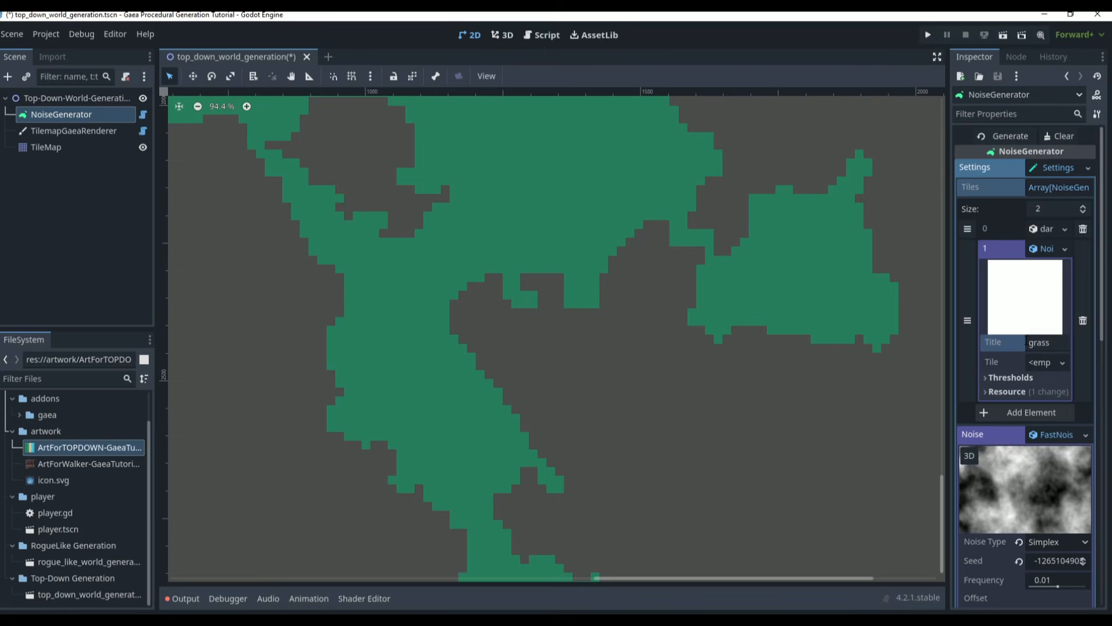
Assign a new TilemapTileInfo to the grass entry and set its atlas x coordinate to 1
{"action": "left_click", "coordinate": [1062, 363]}
{"action": "left_click", "coordinate": [1007, 436]}
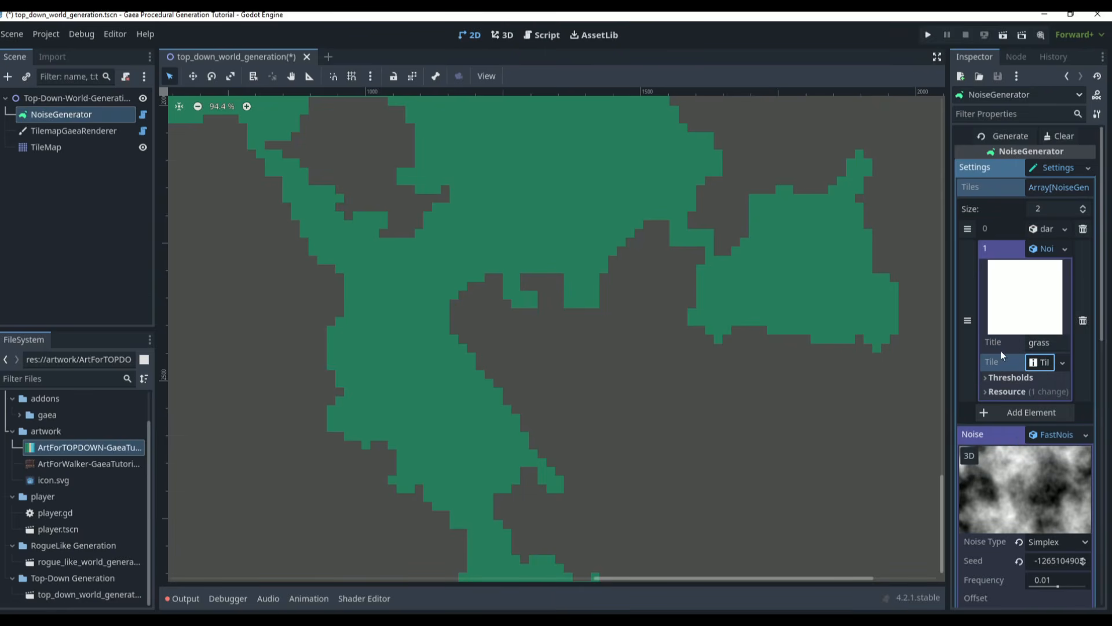
{"action": "left_click", "coordinate": [1040, 362]}
{"action": "left_click", "coordinate": [1044, 438]}
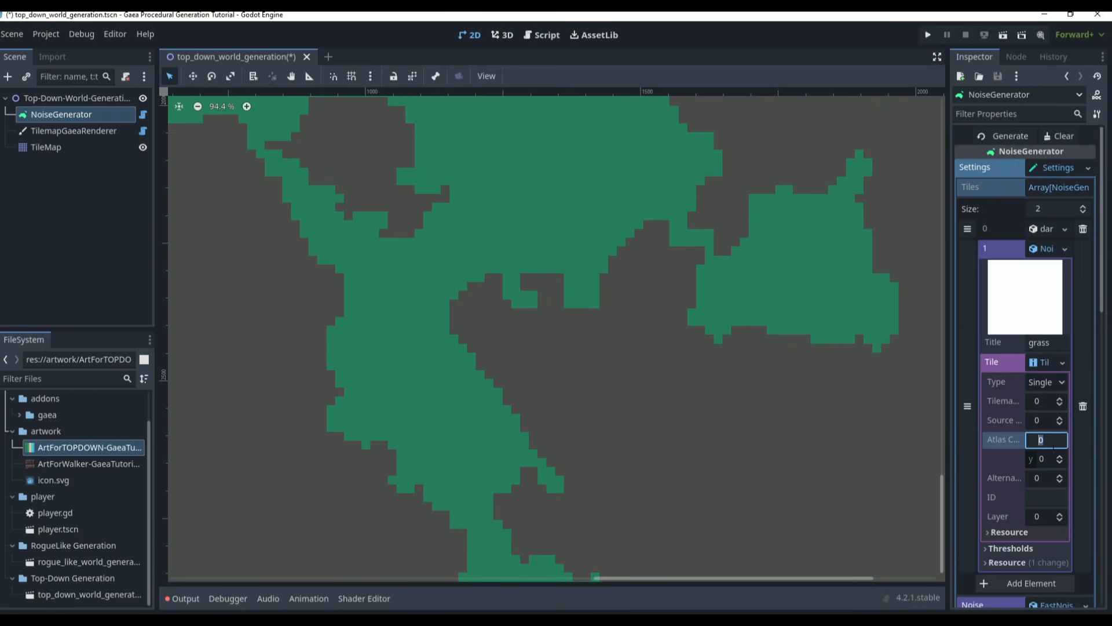
{"action": "type", "text": "1"}
{"action": "key", "text": "Return"}
Set the grass entry's maximum threshold to 0.3
{"action": "scroll", "coordinate": [1044, 450], "scroll_direction": "down", "scroll_amount": 5}
{"action": "left_click", "coordinate": [1012, 371]}
{"action": "left_click", "coordinate": [1053, 386]}
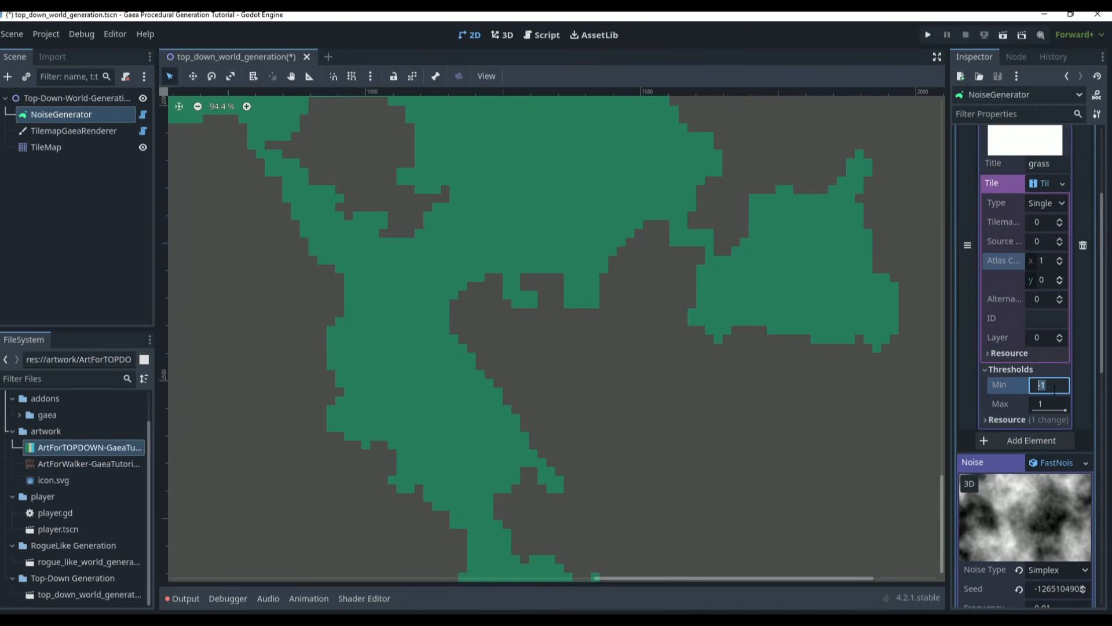
{"action": "left_click", "coordinate": [1049, 404]}
{"action": "type", "text": "0.3"}
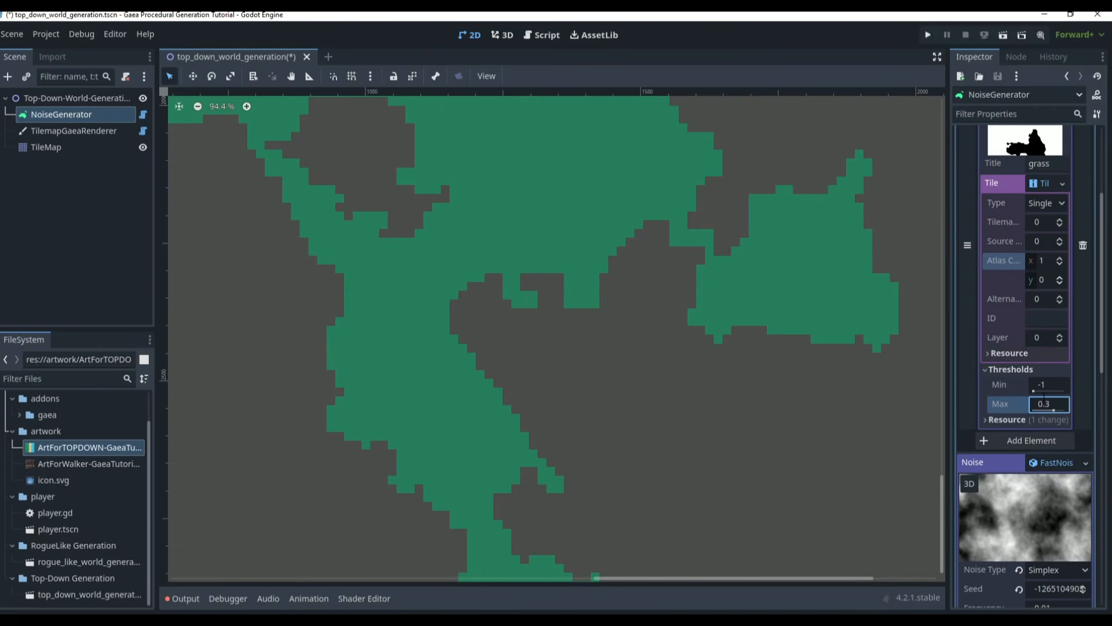
{"action": "key", "text": "Return"}
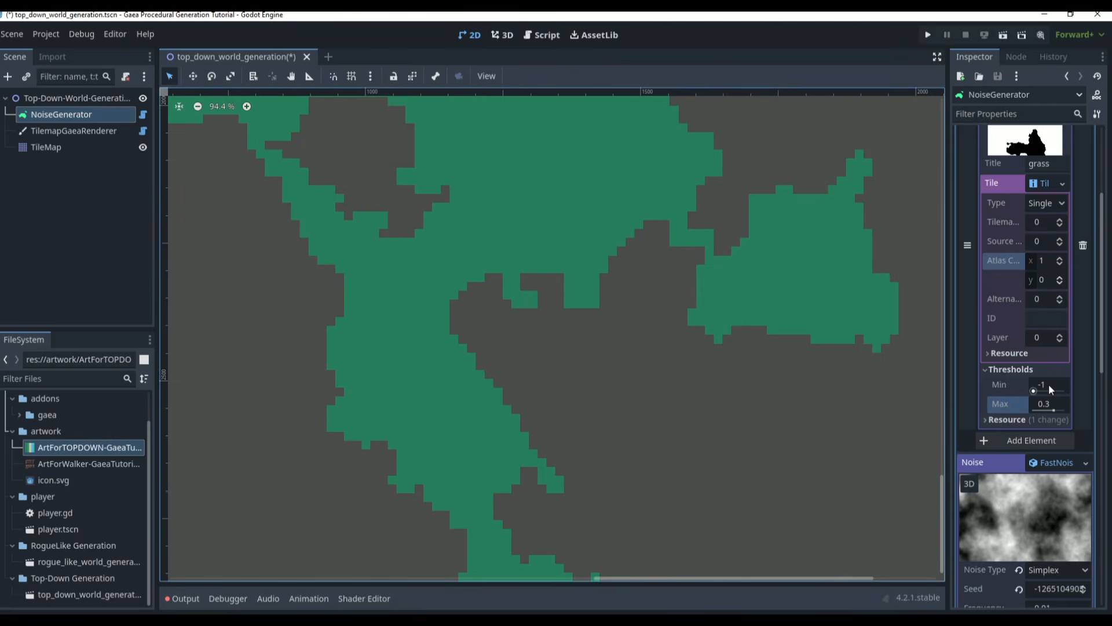
Generate the world three times with both tile entries and compare how grass and dark grass are distributed
{"action": "scroll", "coordinate": [634, 266], "scroll_direction": "down", "scroll_amount": 12}
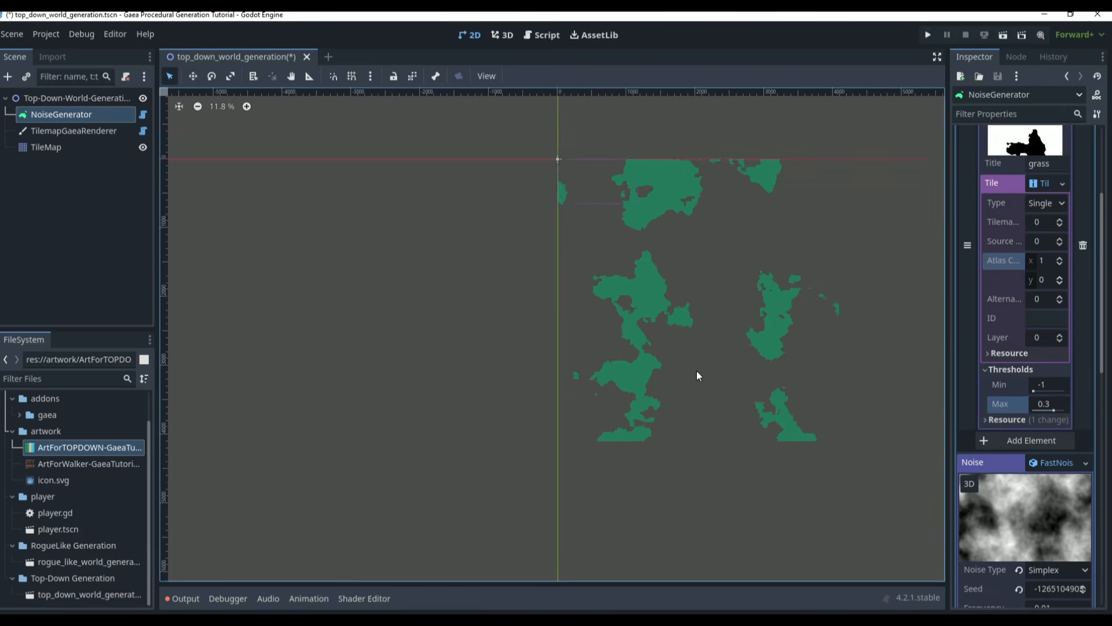
{"action": "scroll", "coordinate": [697, 375], "scroll_direction": "down", "scroll_amount": 1}
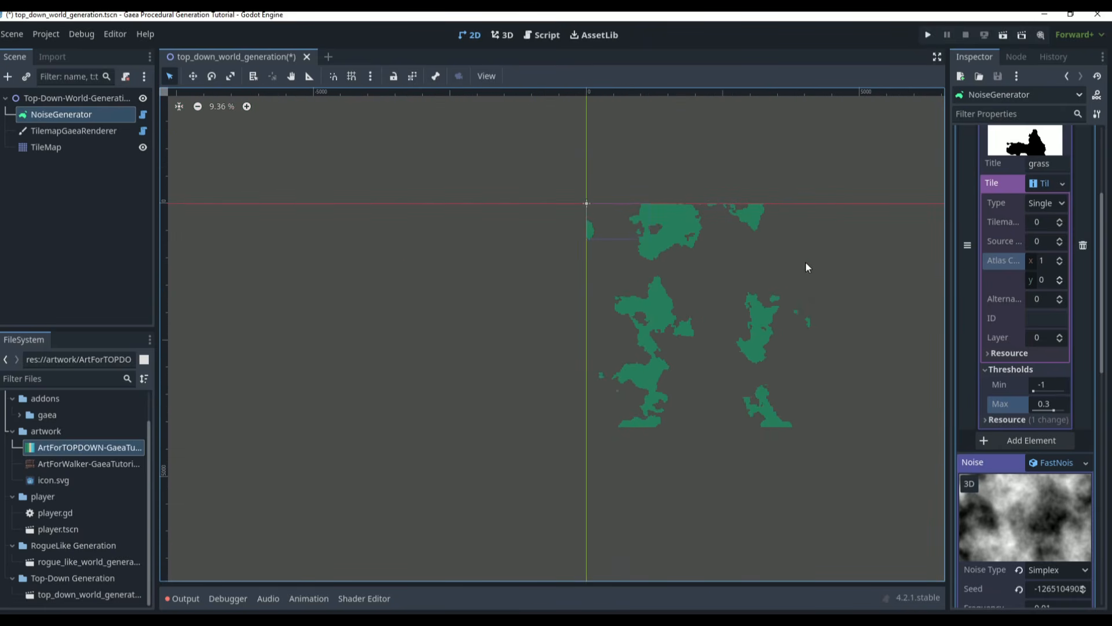
{"action": "scroll", "coordinate": [797, 312], "scroll_direction": "up", "scroll_amount": 1}
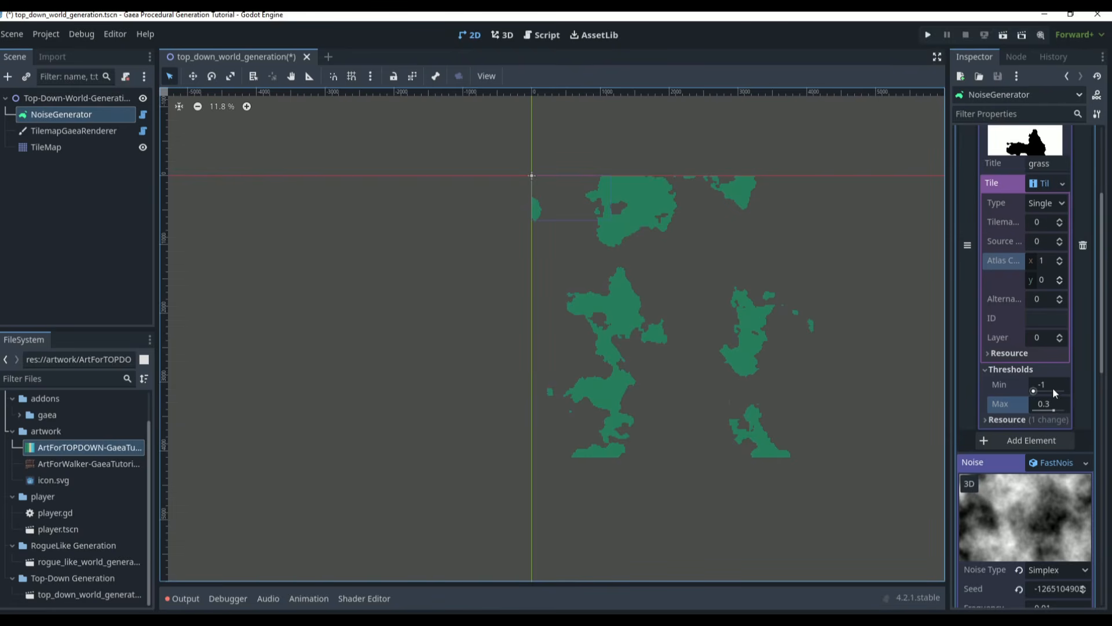
{"action": "scroll", "coordinate": [1052, 388], "scroll_direction": "up", "scroll_amount": 3}
{"action": "scroll", "coordinate": [1042, 342], "scroll_direction": "down", "scroll_amount": 4}
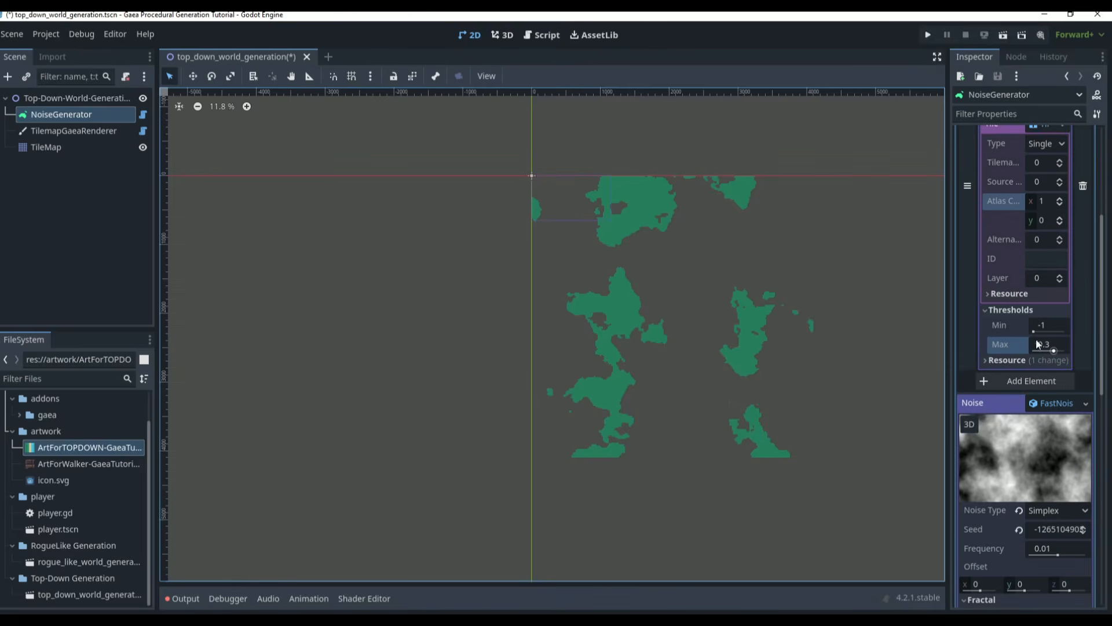
{"action": "scroll", "coordinate": [1037, 338], "scroll_direction": "up", "scroll_amount": 4}
{"action": "left_click", "coordinate": [1003, 132]}
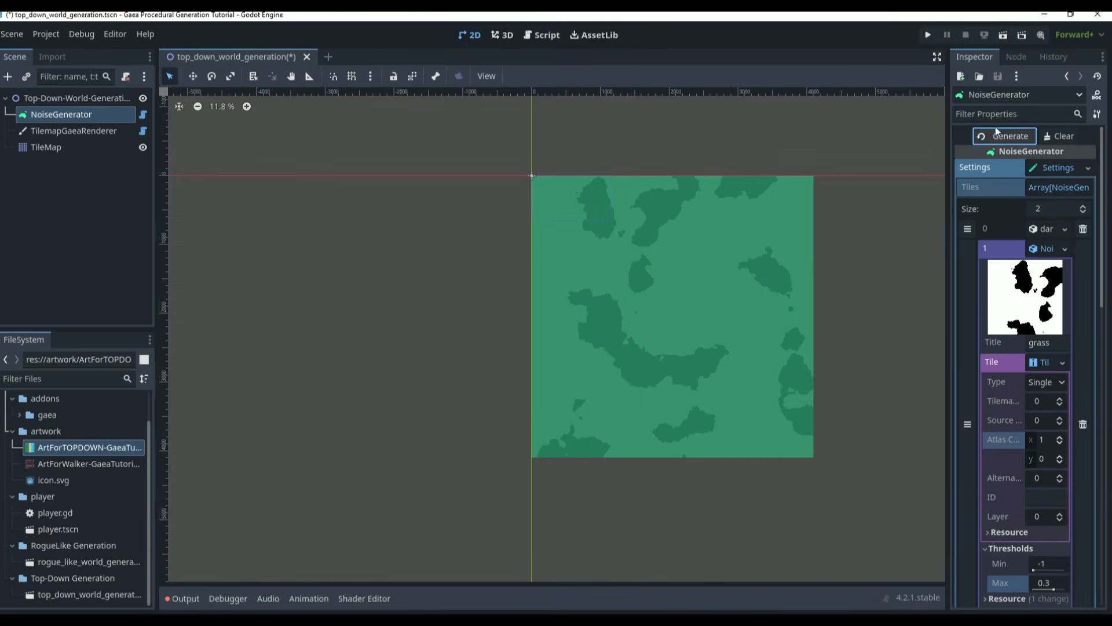
{"action": "left_click", "coordinate": [1006, 138]}
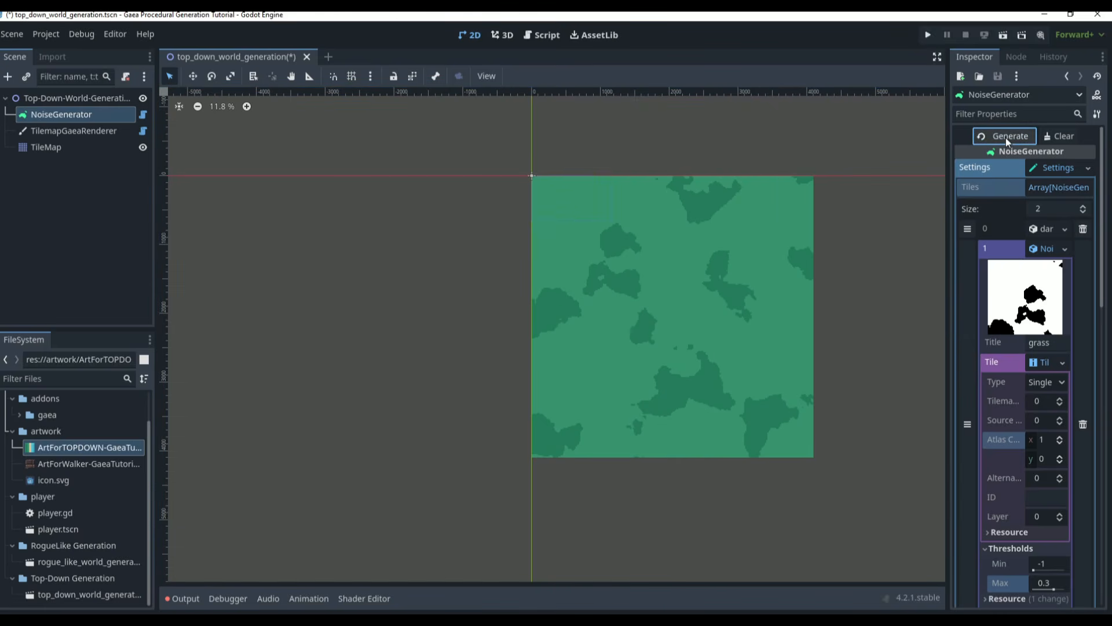
{"action": "left_click", "coordinate": [1006, 134]}
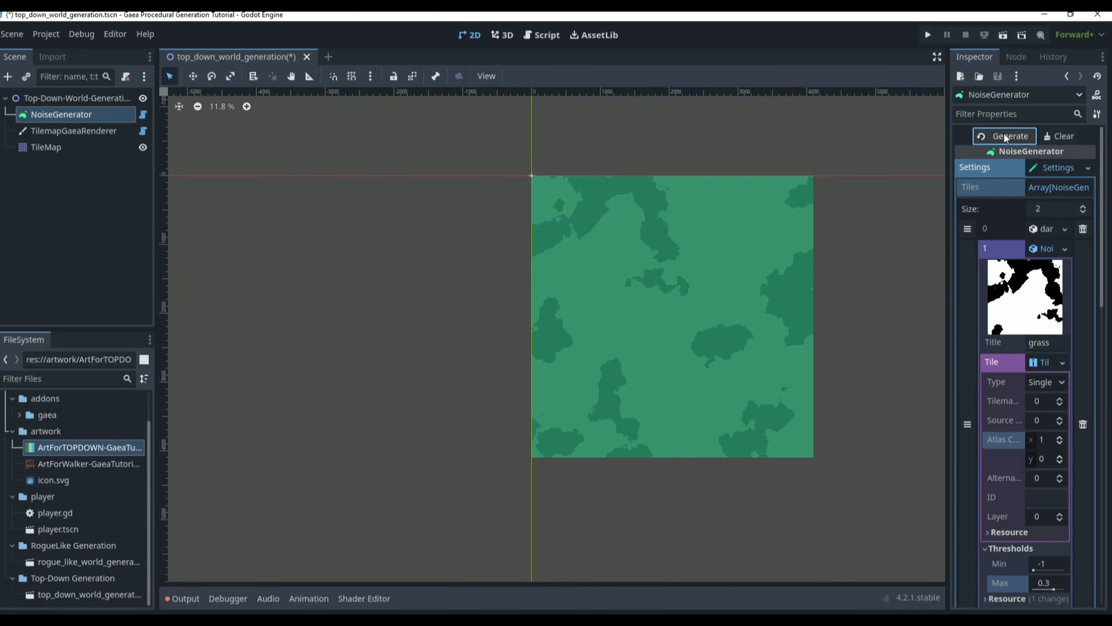
{"action": "scroll", "coordinate": [872, 294], "scroll_direction": "down", "scroll_amount": 1}
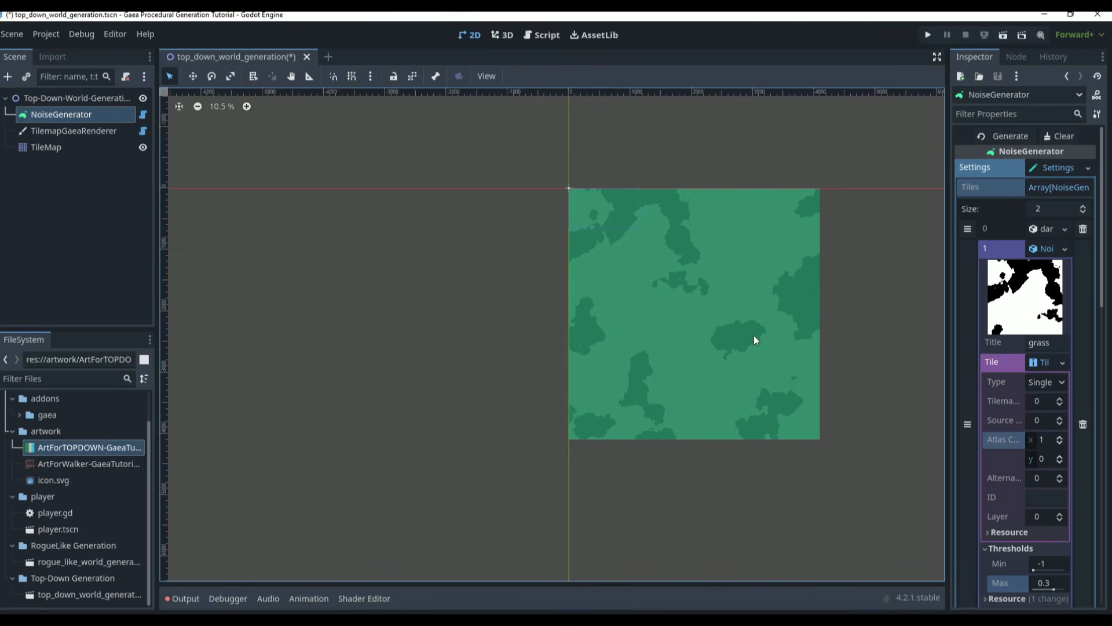
Set the grass entry's minimum threshold to -0.1
{"action": "scroll", "coordinate": [1023, 398], "scroll_direction": "down", "scroll_amount": 5}
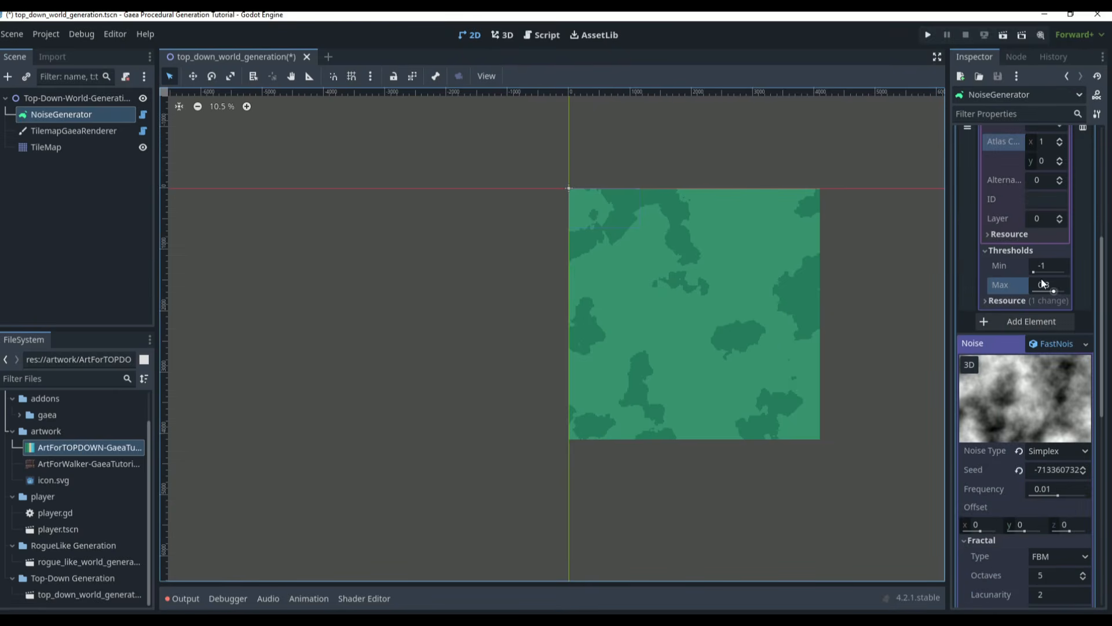
{"action": "scroll", "coordinate": [1000, 332], "scroll_direction": "up", "scroll_amount": 4}
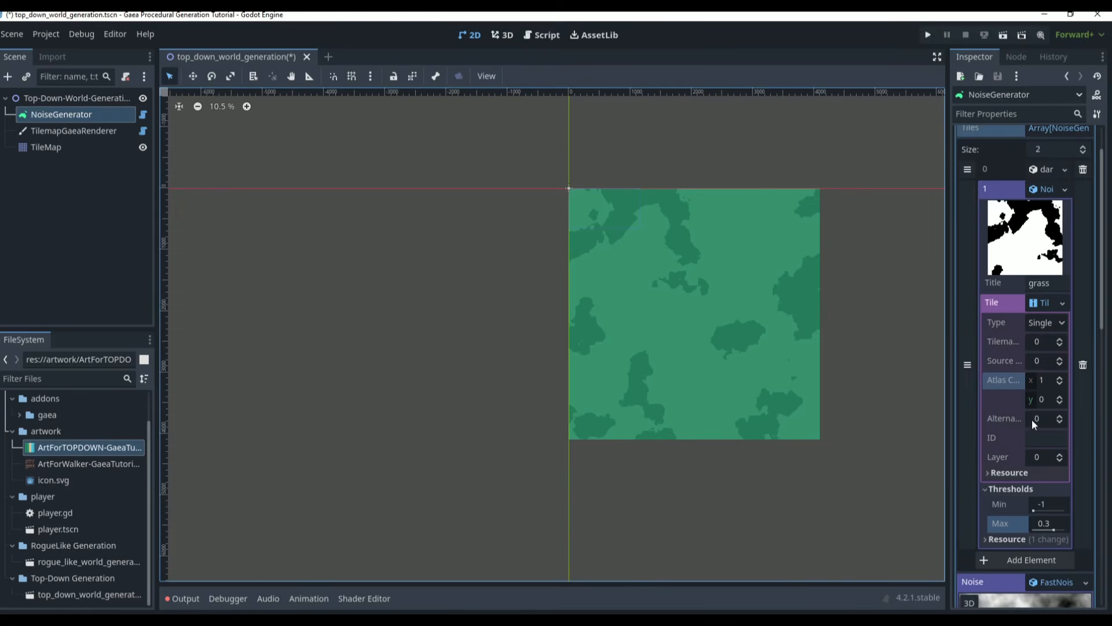
{"action": "scroll", "coordinate": [1030, 420], "scroll_direction": "down", "scroll_amount": 2}
{"action": "left_click", "coordinate": [1045, 404]}
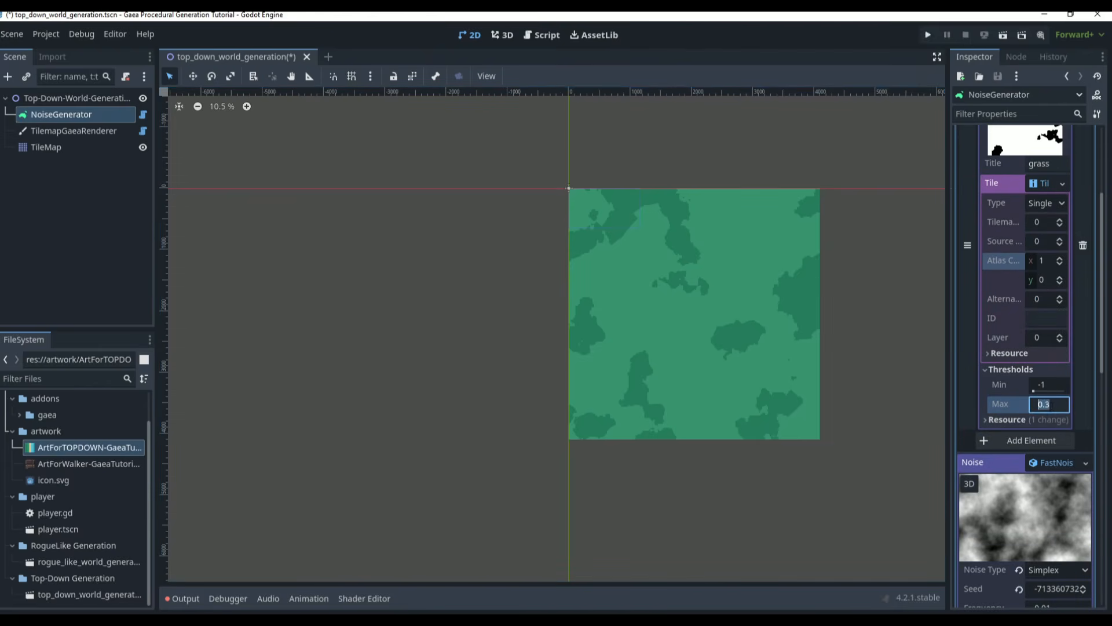
{"action": "left_click", "coordinate": [1057, 385]}
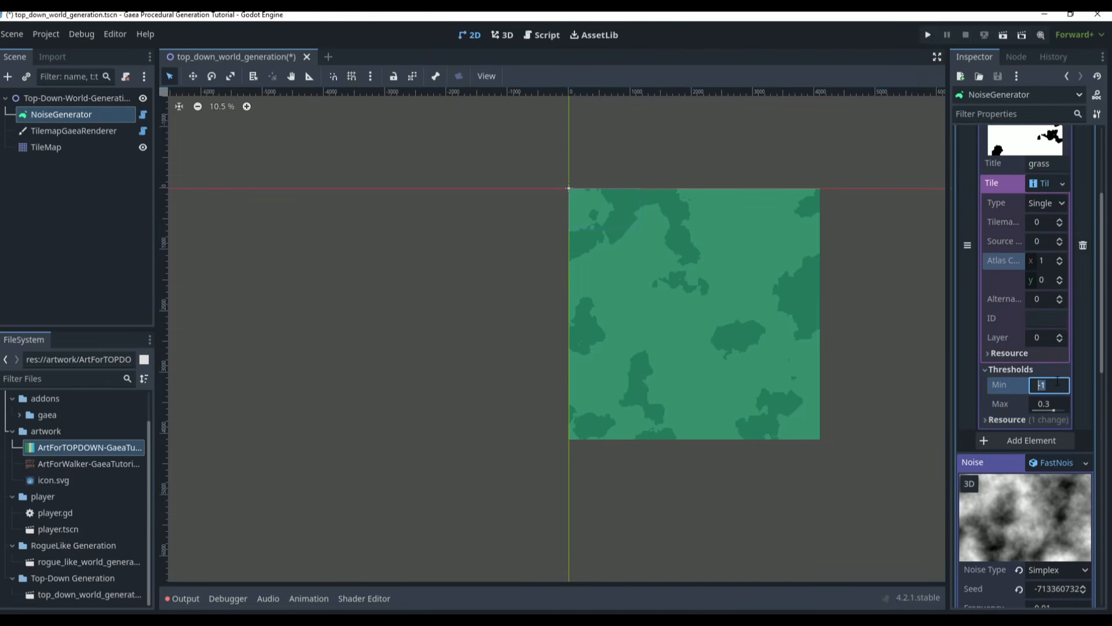
{"action": "key", "text": "BackSpace"}
{"action": "type", "text": "0"}
{"action": "key", "text": "BackSpace"}
{"action": "type", "text": "-0.1"}
{"action": "key", "text": "Return"}
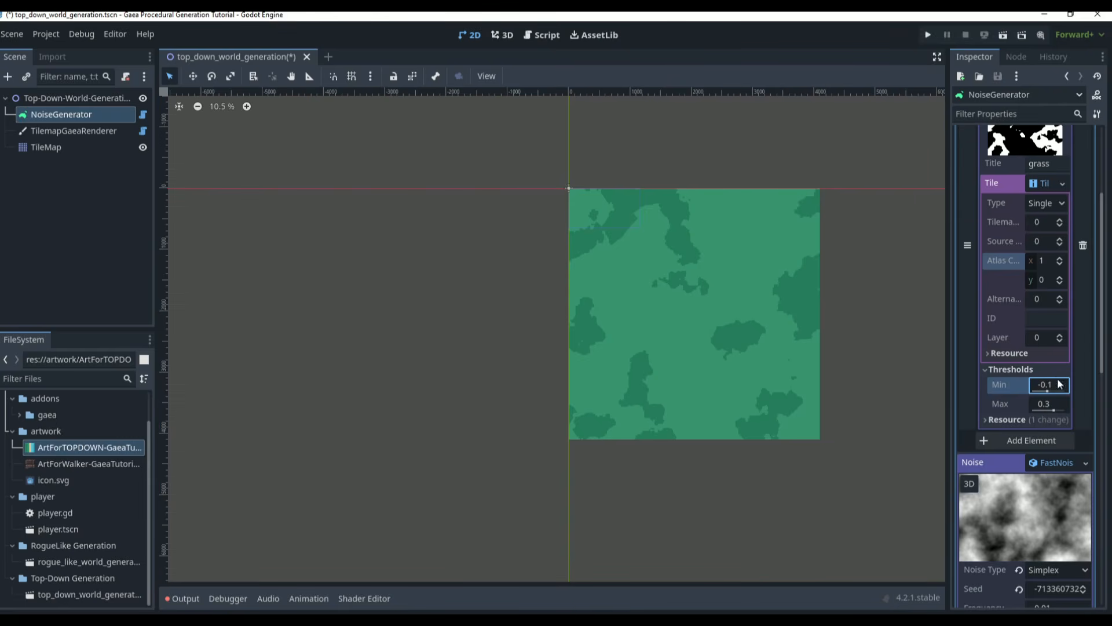
Generate the world five times with the narrowed grass threshold range to compare the layouts
{"action": "scroll", "coordinate": [1072, 318], "scroll_direction": "up", "scroll_amount": 3}
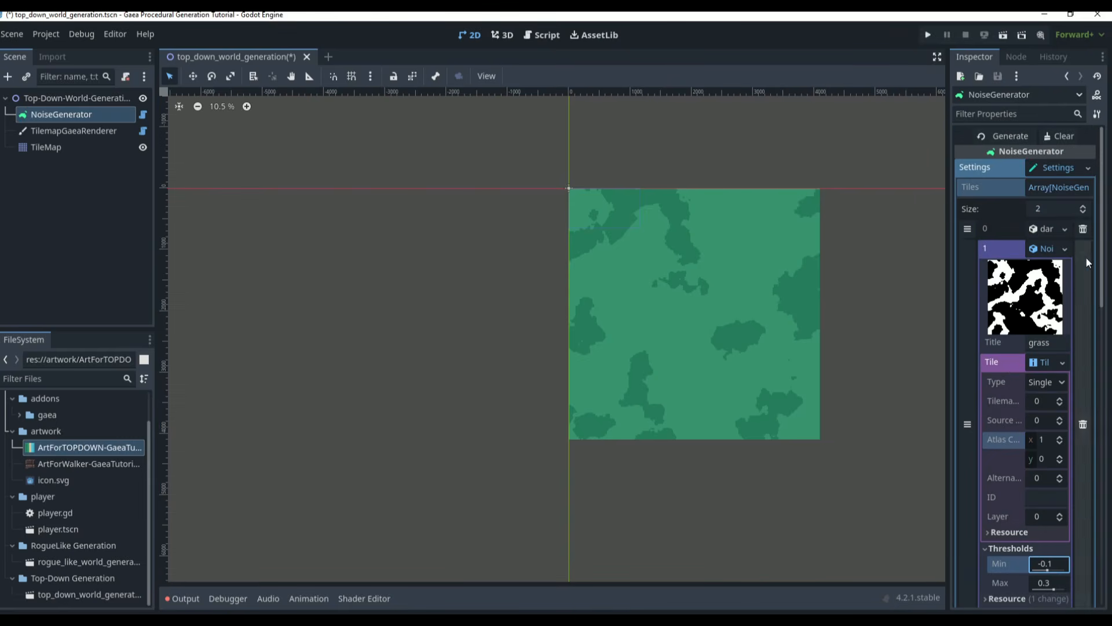
{"action": "left_click", "coordinate": [1008, 135]}
{"action": "left_click", "coordinate": [1007, 135]}
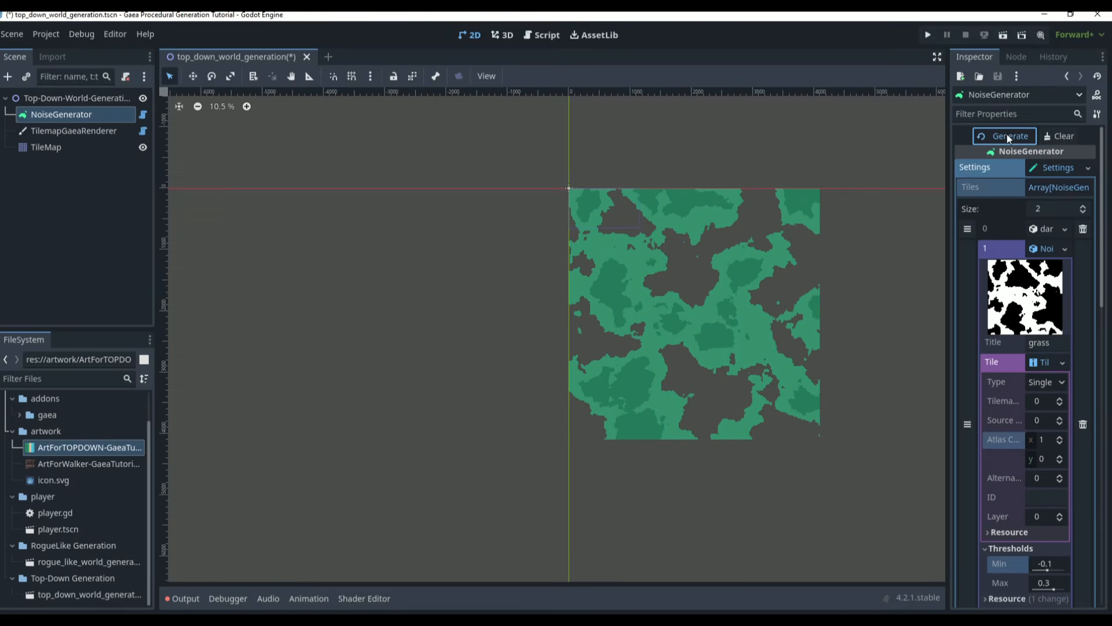
{"action": "left_click", "coordinate": [1007, 134]}
{"action": "left_click", "coordinate": [1009, 135]}
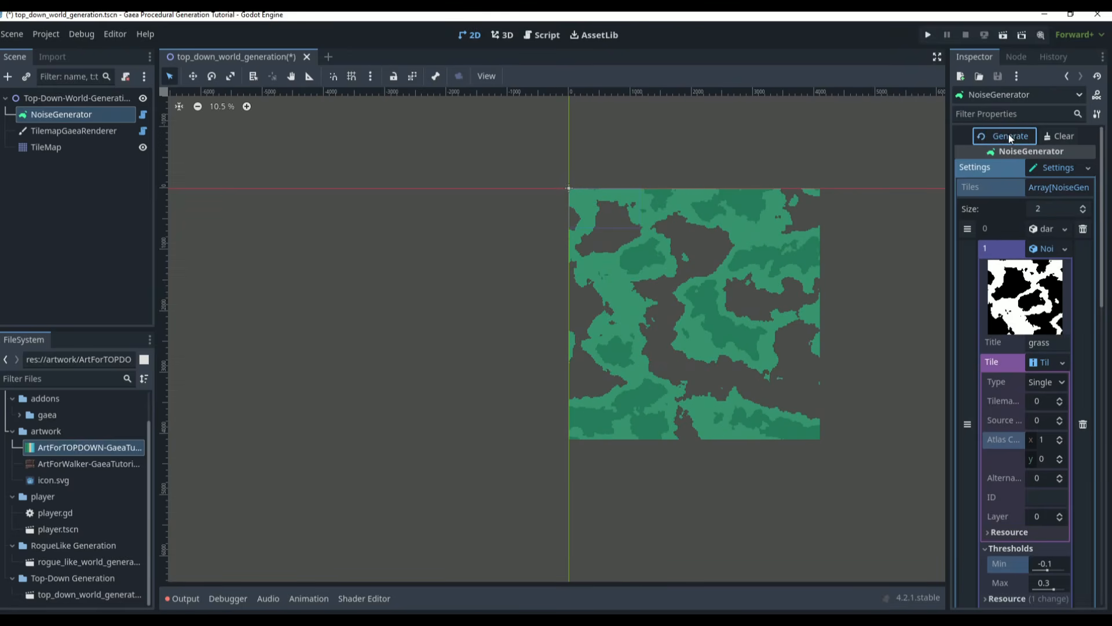
{"action": "left_click", "coordinate": [1009, 136]}
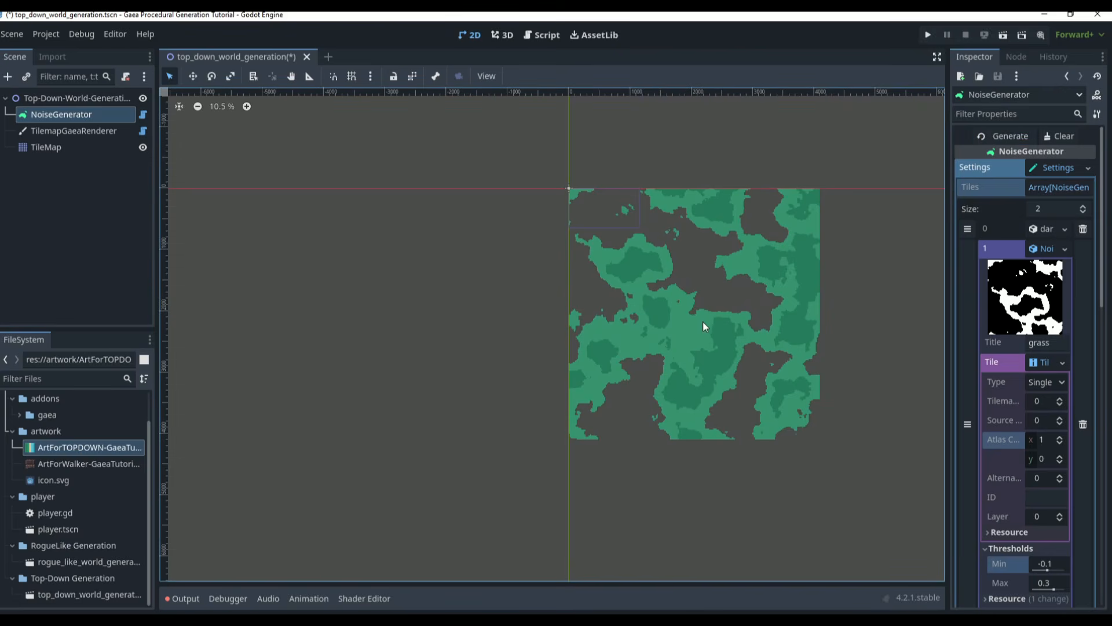
Add a third entry to the NoiseGenerator's tile list and title it sand
{"action": "scroll", "coordinate": [1014, 426], "scroll_direction": "down", "scroll_amount": 10}
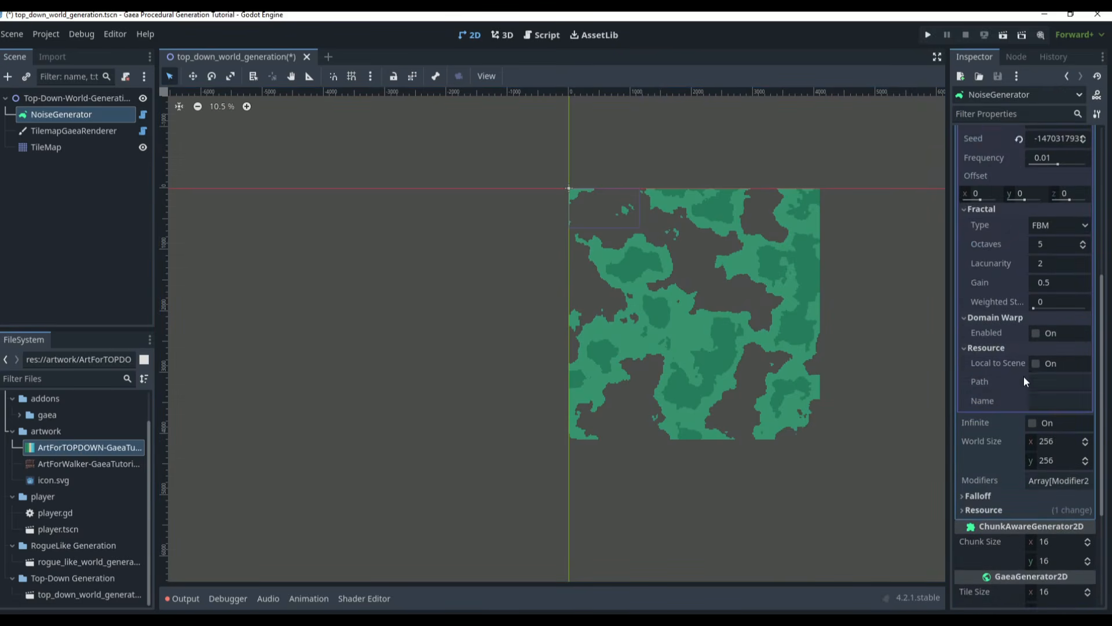
{"action": "scroll", "coordinate": [1023, 309], "scroll_direction": "up", "scroll_amount": 5}
{"action": "scroll", "coordinate": [1026, 312], "scroll_direction": "up", "scroll_amount": 3}
{"action": "left_click", "coordinate": [1040, 268]}
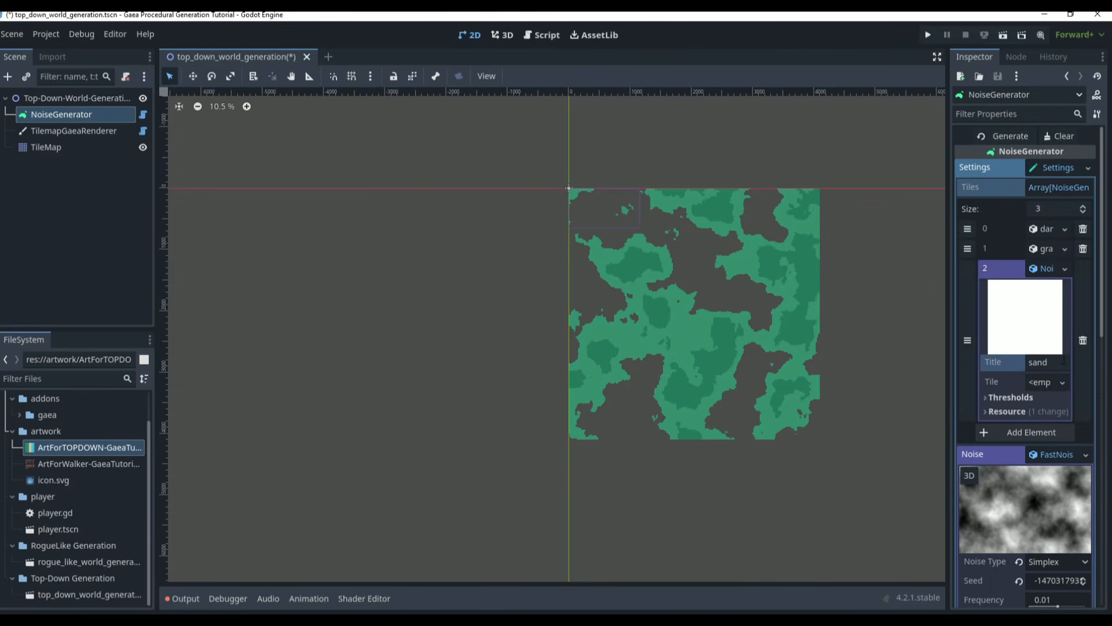
Assign a new TilemapTileInfo to the sand entry and set its atlas x coordinate to 2
{"action": "left_click", "coordinate": [1062, 383]}
{"action": "left_click", "coordinate": [989, 457]}
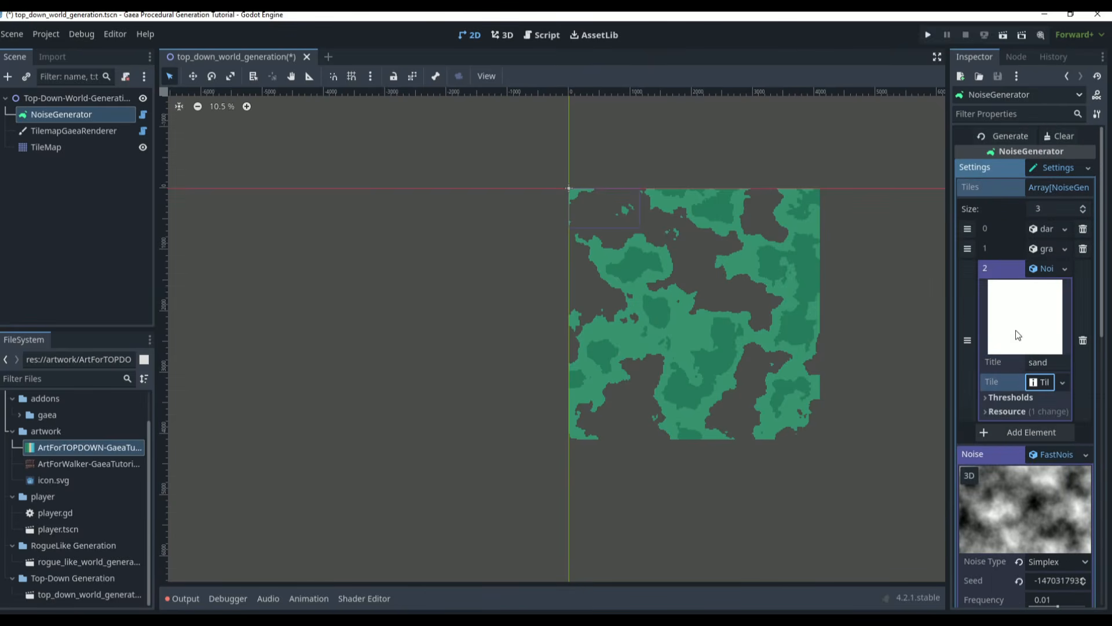
{"action": "left_click", "coordinate": [1035, 384]}
{"action": "left_click", "coordinate": [1043, 461]}
{"action": "type", "text": "2"}
{"action": "key", "text": "Return"}
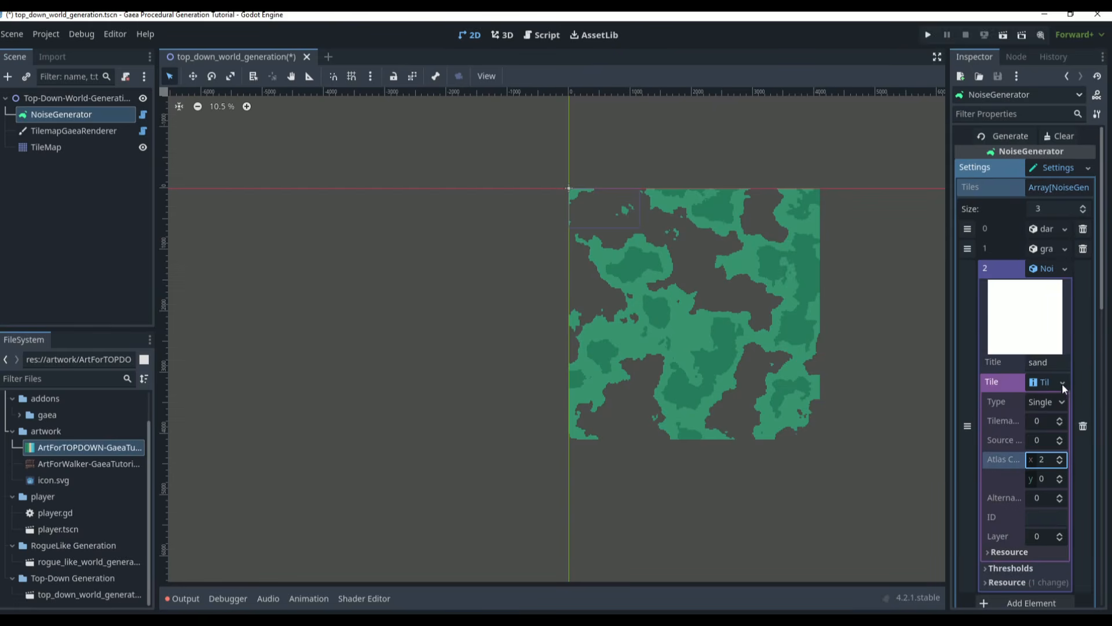
Check the grass entry's thresholds, then set the sand entry's maximum threshold to -0.1 and minimum to -0.4
{"action": "scroll", "coordinate": [1062, 384], "scroll_direction": "down", "scroll_amount": 3}
{"action": "left_click", "coordinate": [1043, 392]}
{"action": "scroll", "coordinate": [1043, 400], "scroll_direction": "up", "scroll_amount": 3}
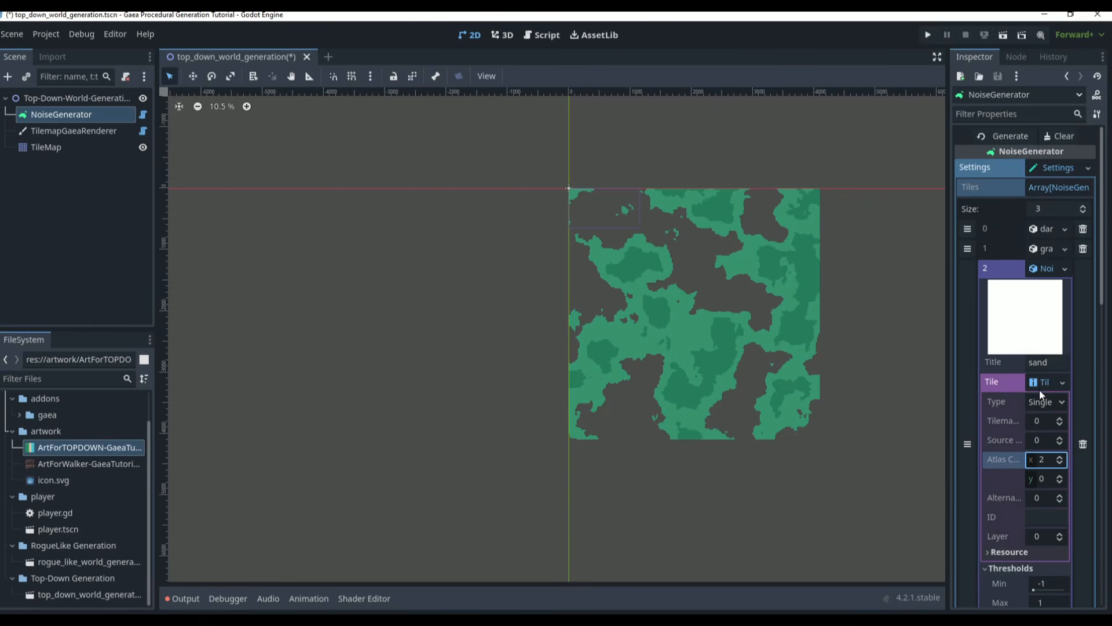
{"action": "left_click", "coordinate": [1045, 249]}
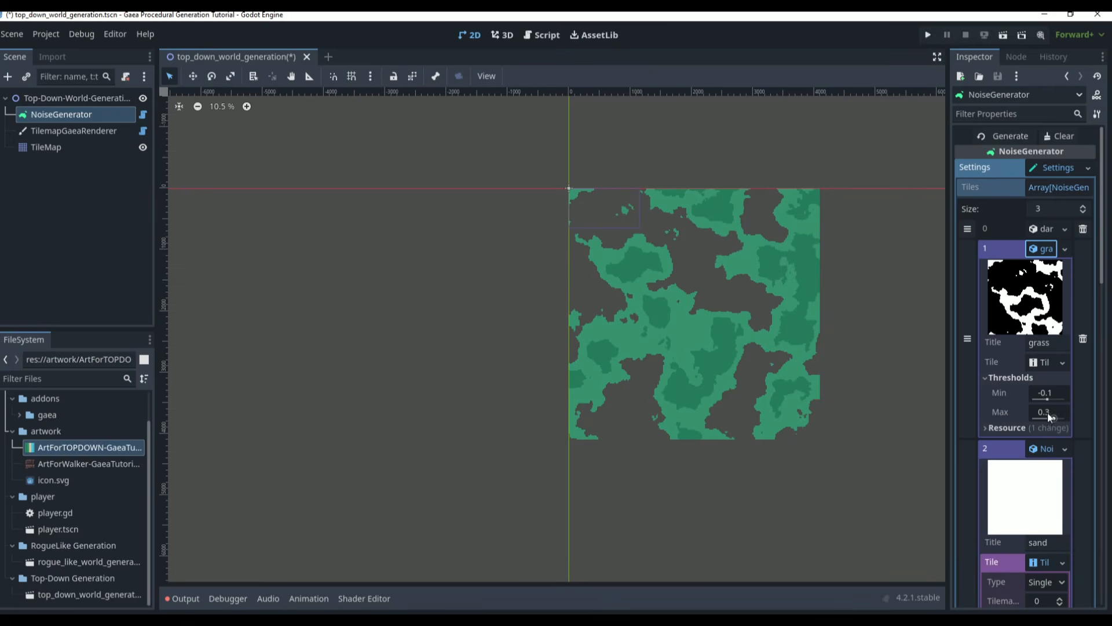
{"action": "scroll", "coordinate": [1050, 408], "scroll_direction": "down", "scroll_amount": 4}
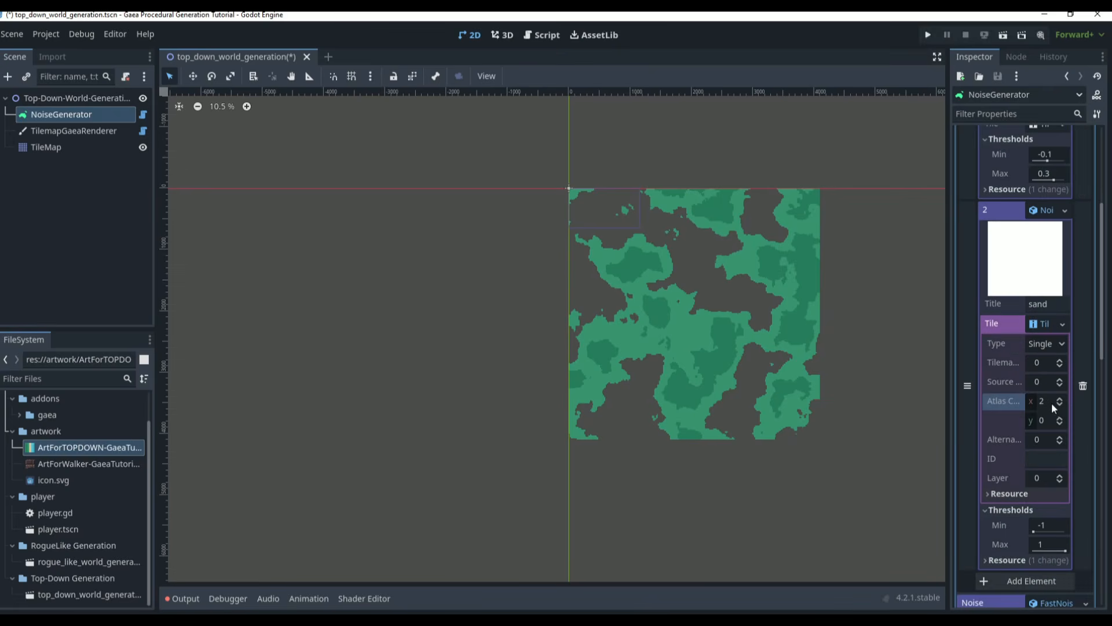
{"action": "scroll", "coordinate": [1034, 450], "scroll_direction": "down", "scroll_amount": 2}
{"action": "left_click", "coordinate": [1050, 425]}
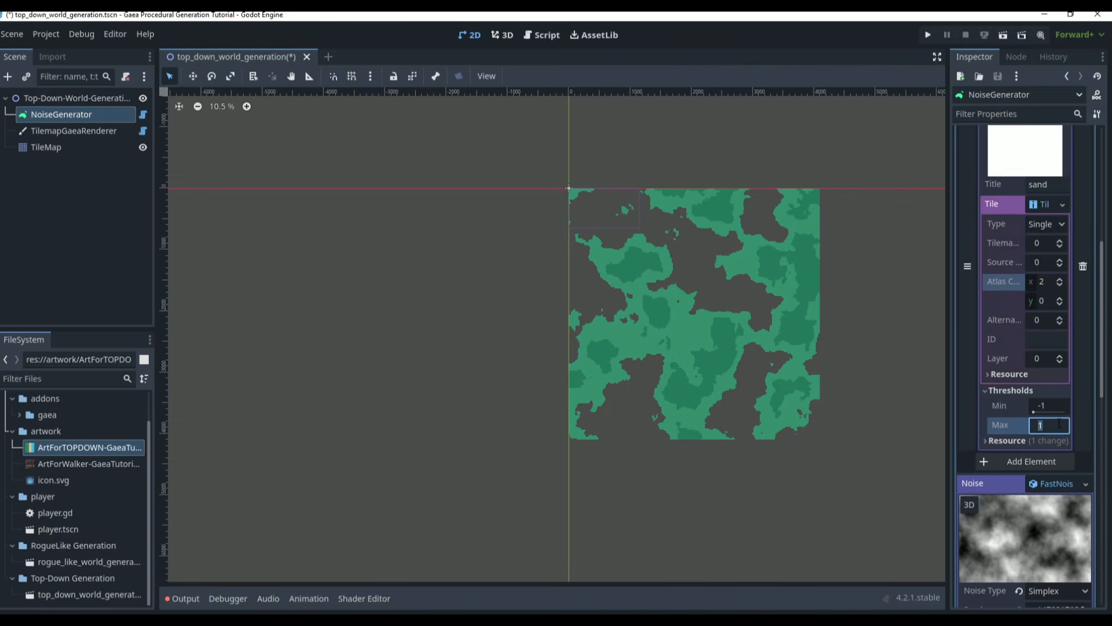
{"action": "type", "text": "-0.1"}
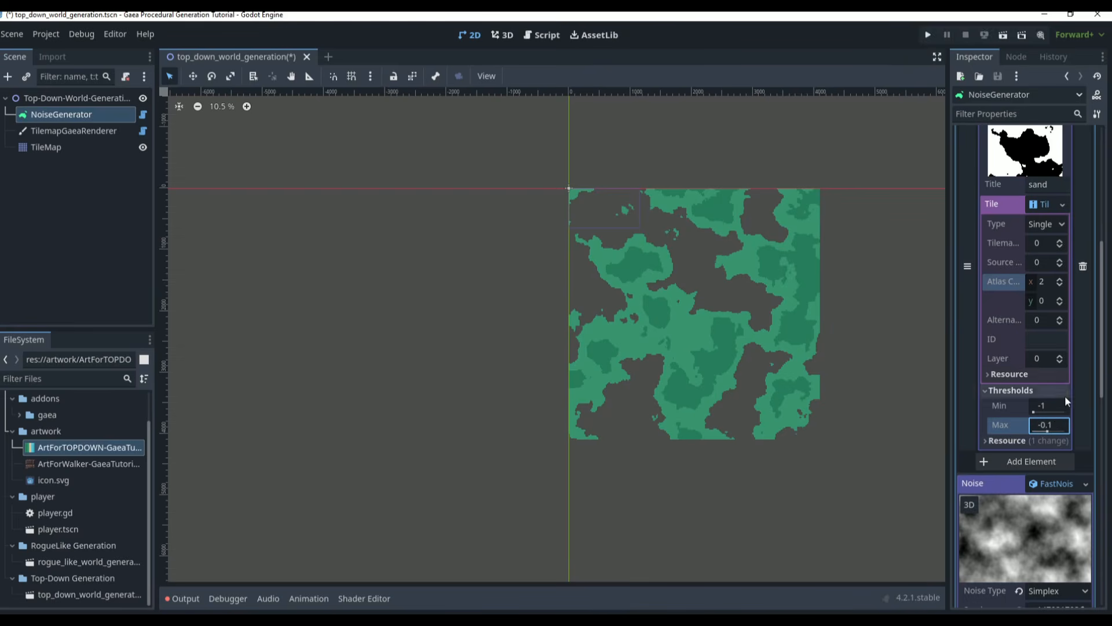
{"action": "left_click", "coordinate": [1050, 406]}
{"action": "type", "text": "-"}
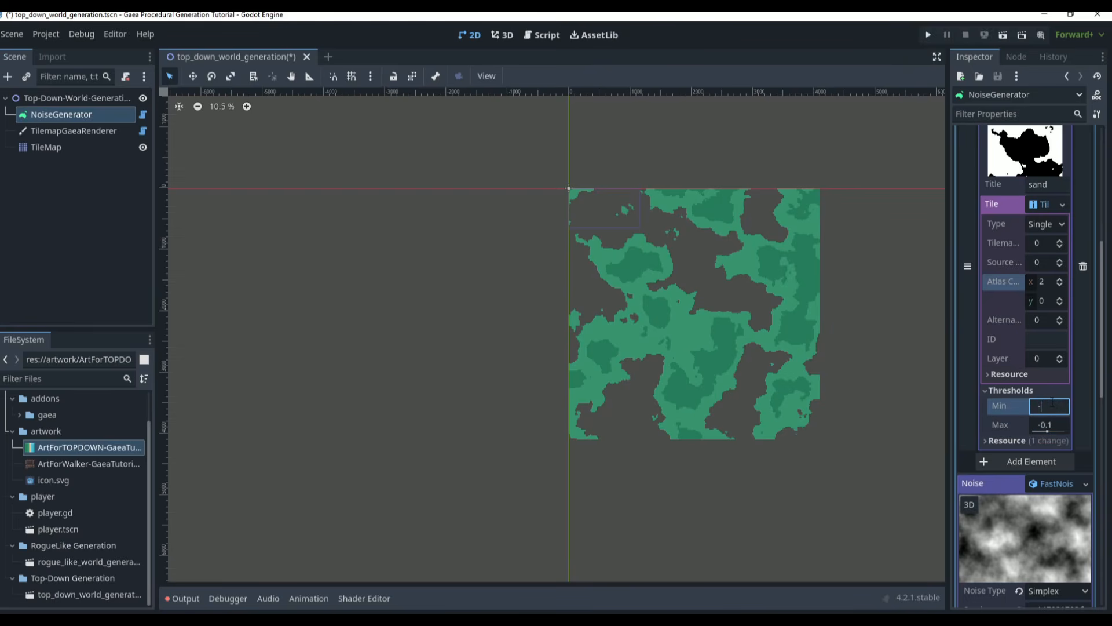
{"action": "type", "text": "0.4"}
{"action": "key", "text": "Return"}
Generate the world twice with the sand tile included
{"action": "scroll", "coordinate": [1020, 232], "scroll_direction": "up", "scroll_amount": 8}
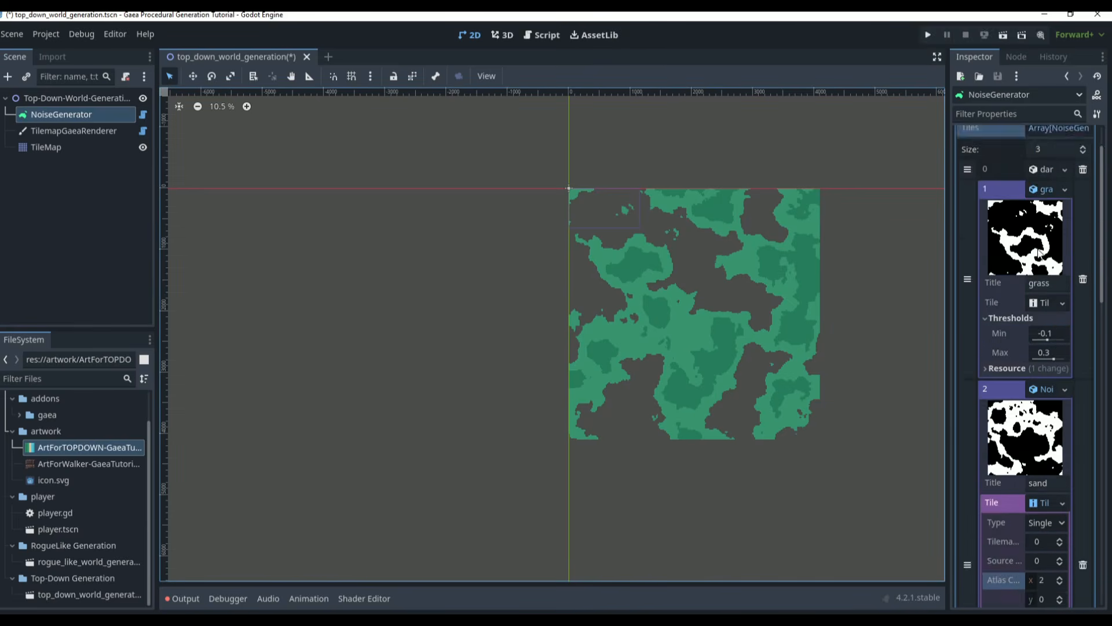
{"action": "left_click", "coordinate": [1010, 138]}
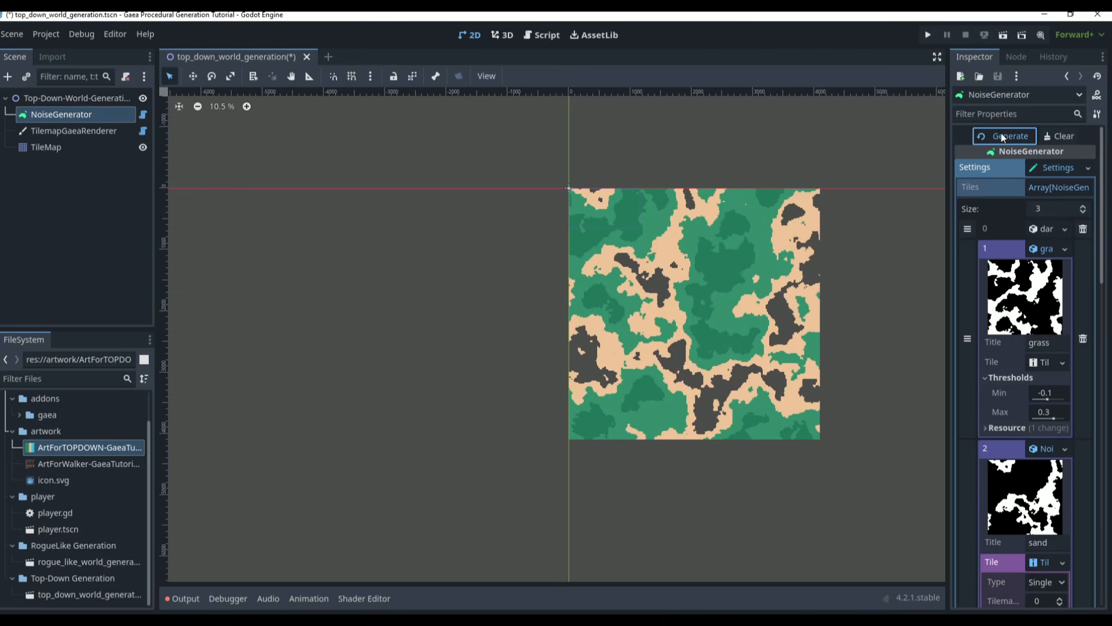
{"action": "left_click", "coordinate": [1001, 133]}
Add a fourth entry to the tile list and title it "shallow ater"
{"action": "scroll", "coordinate": [1024, 253], "scroll_direction": "down", "scroll_amount": 5}
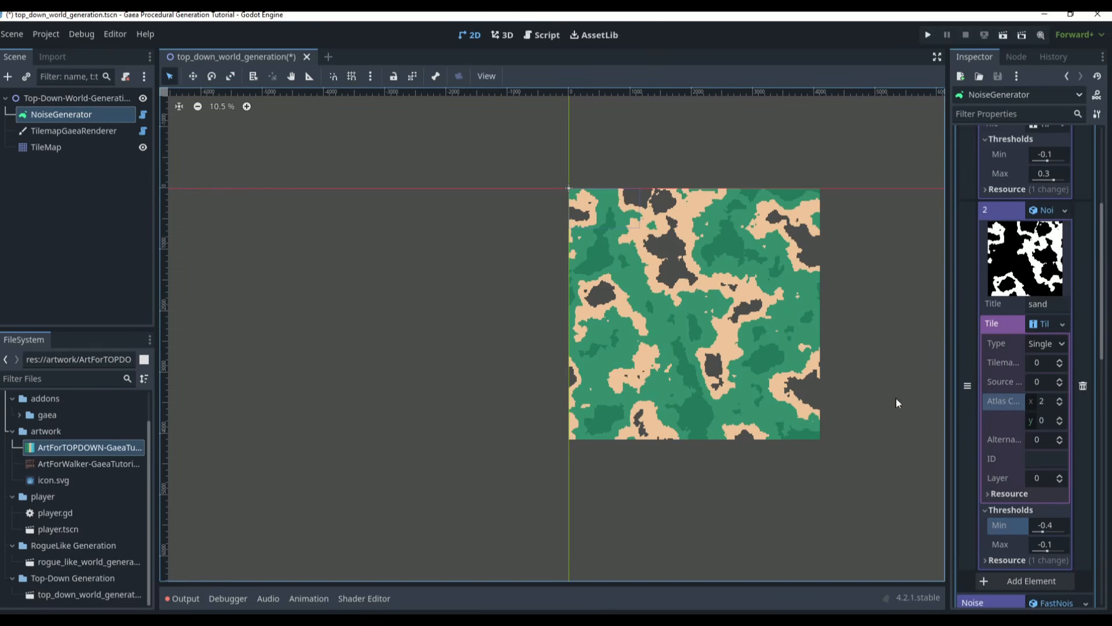
{"action": "scroll", "coordinate": [1031, 478], "scroll_direction": "down", "scroll_amount": 10}
{"action": "scroll", "coordinate": [1013, 281], "scroll_direction": "up", "scroll_amount": 10}
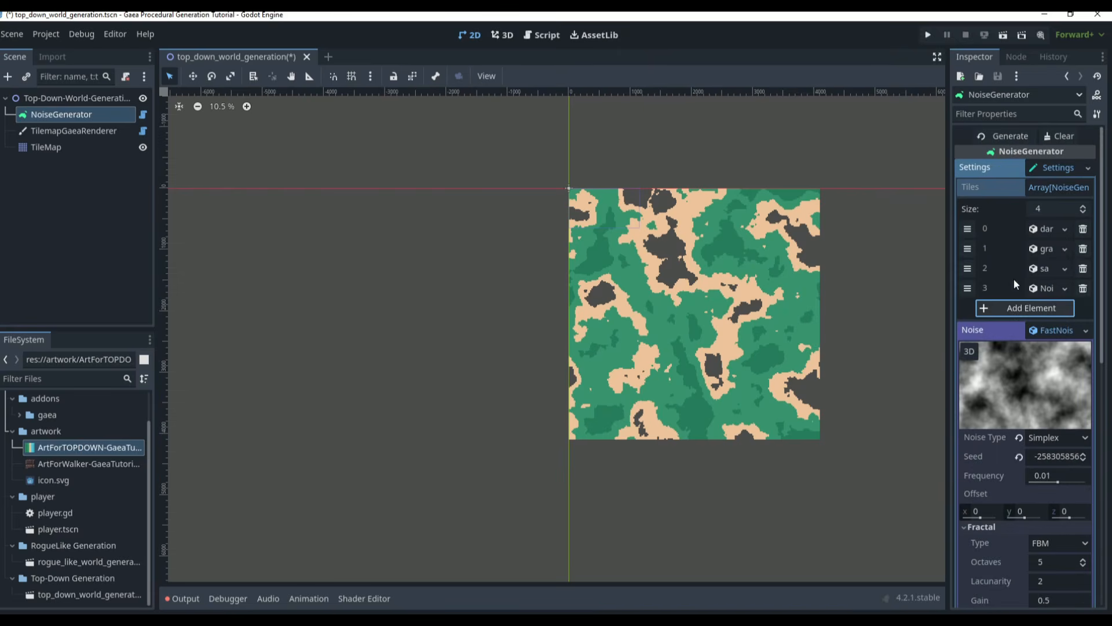
{"action": "left_click", "coordinate": [1041, 288]}
{"action": "left_click", "coordinate": [1043, 382]}
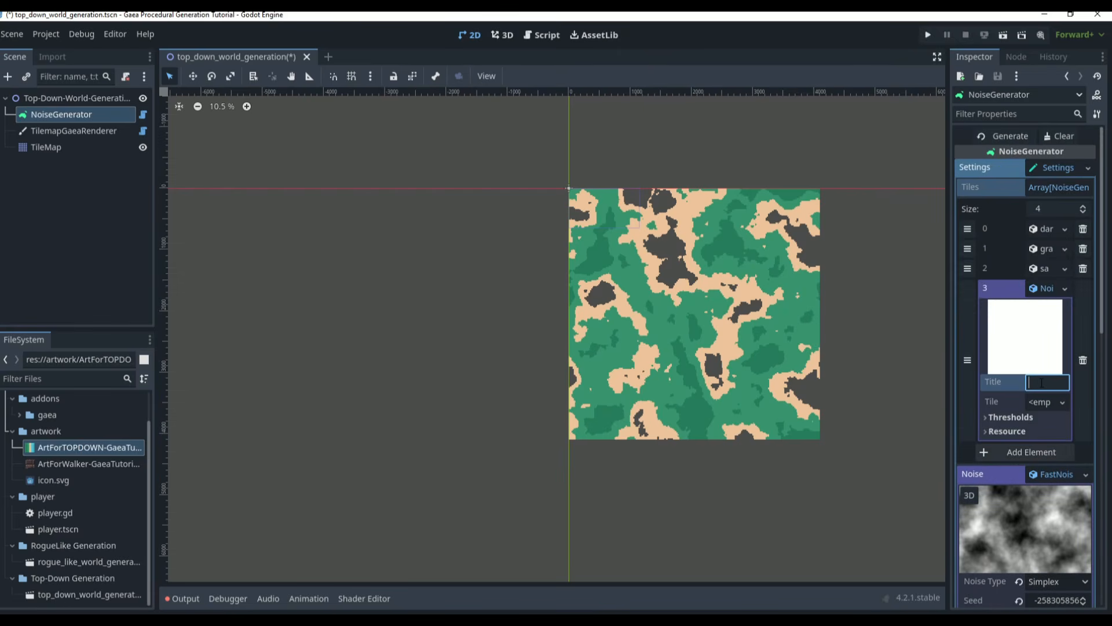
{"action": "type", "text": "shallodw"}
{"action": "key", "text": "BackSpace"}
{"action": "key", "text": "BackSpace"}
{"action": "type", "text": "w ater"}
{"action": "key", "text": "Return"}
Assign a new TilemapTileInfo to the shallow water entry and set its atlas x coordinate to 3
{"action": "left_click", "coordinate": [1041, 405]}
{"action": "left_click", "coordinate": [1027, 461]}
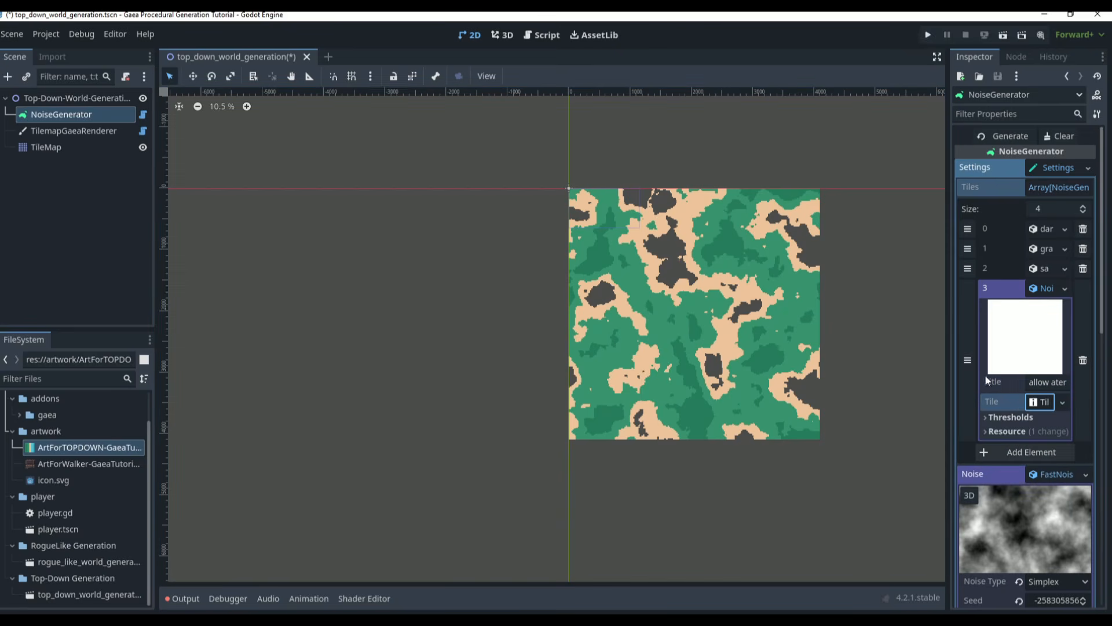
{"action": "left_click", "coordinate": [1057, 475]}
{"action": "left_click", "coordinate": [1057, 475]}
{"action": "left_click", "coordinate": [1056, 475]}
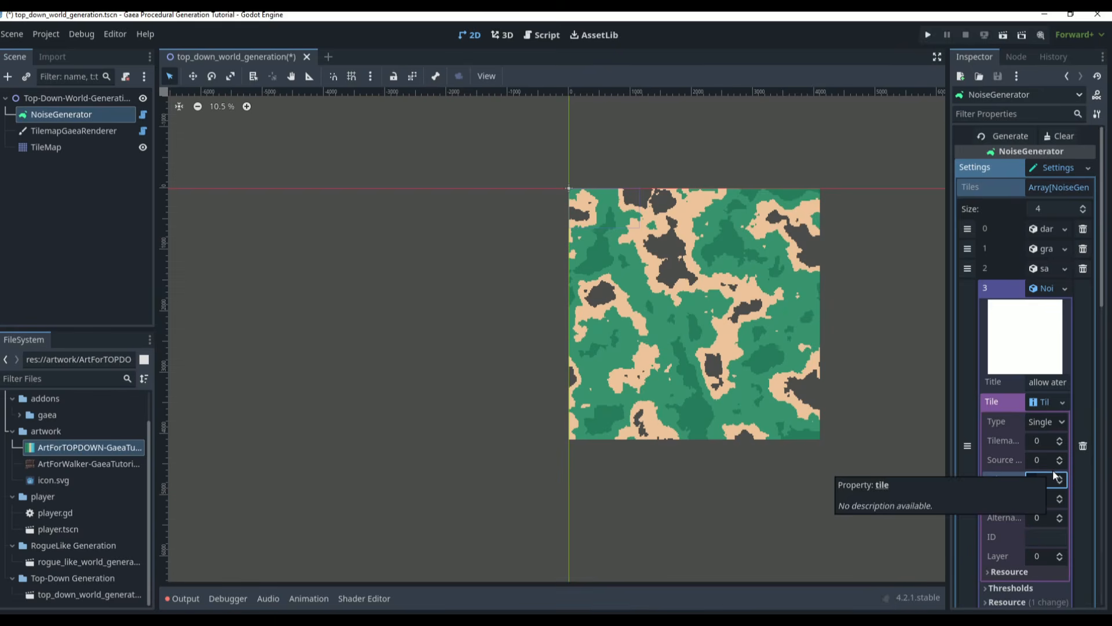
Set the shallow water entry's maximum threshold to -0.4 and its minimum threshold to -0.5
{"action": "scroll", "coordinate": [1002, 438], "scroll_direction": "down", "scroll_amount": 3}
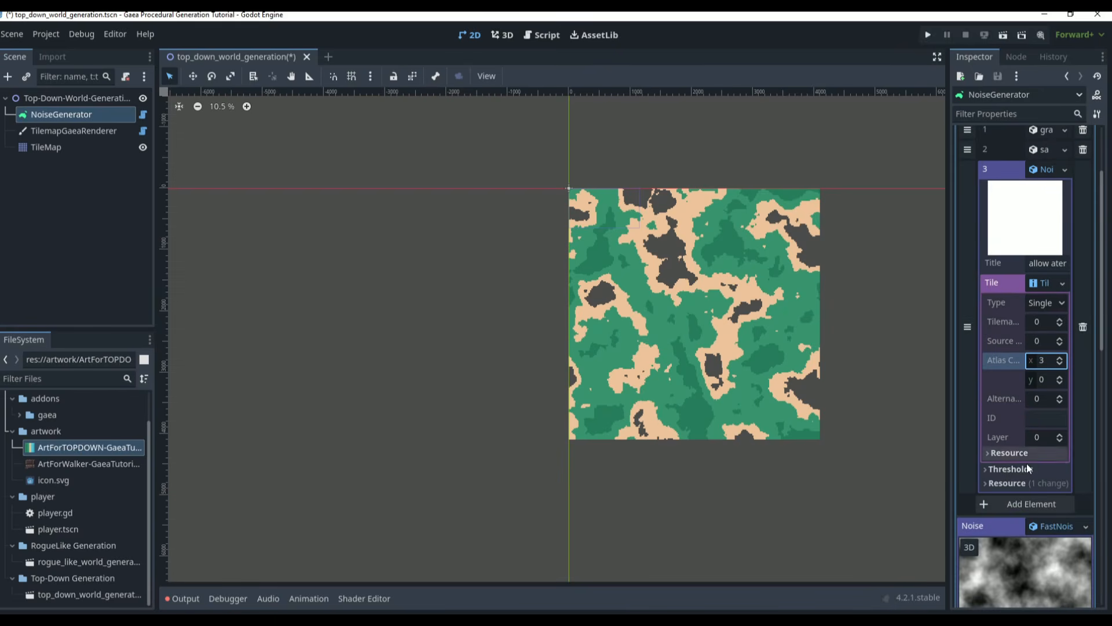
{"action": "left_click", "coordinate": [1009, 467]}
{"action": "left_click", "coordinate": [1049, 503]}
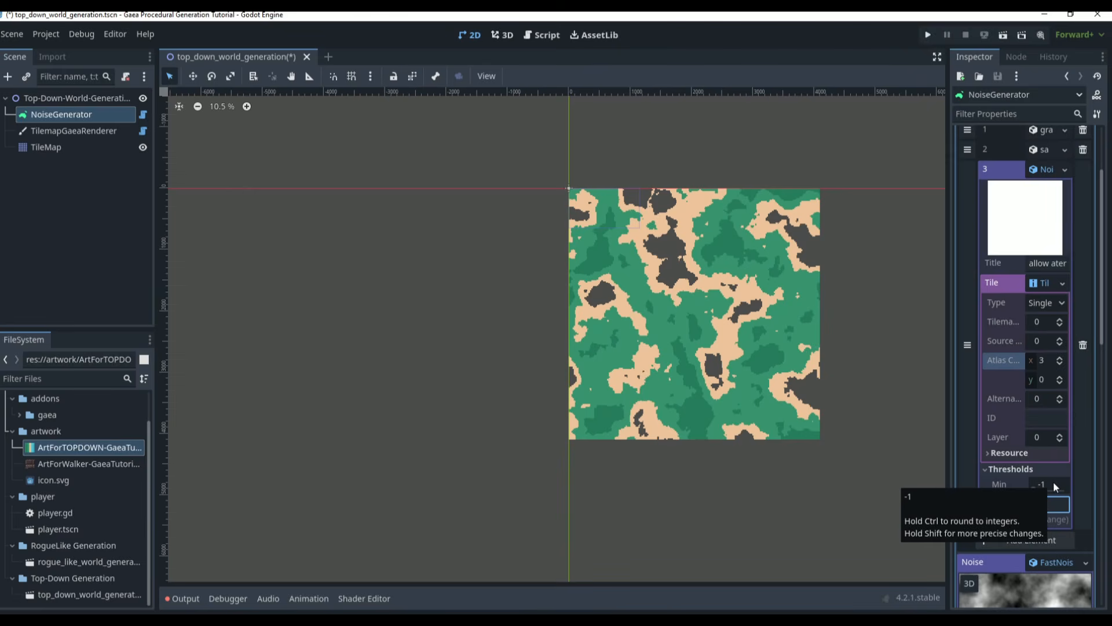
{"action": "key", "text": "Return"}
{"action": "left_click", "coordinate": [1053, 482]}
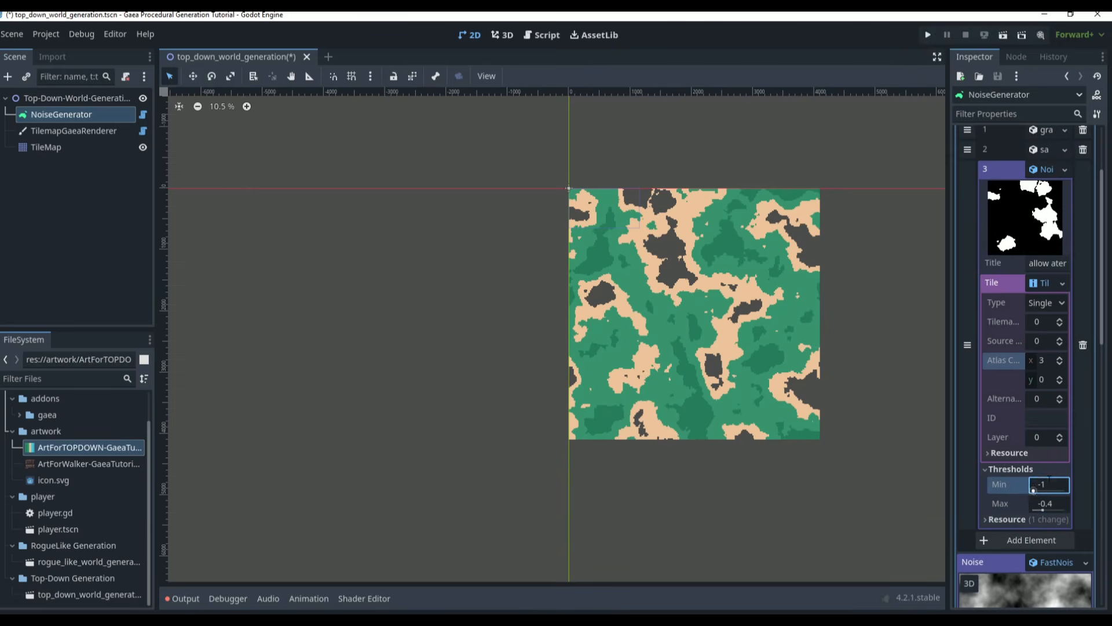
{"action": "type", "text": "-0.5"}
{"action": "key", "text": "Return"}
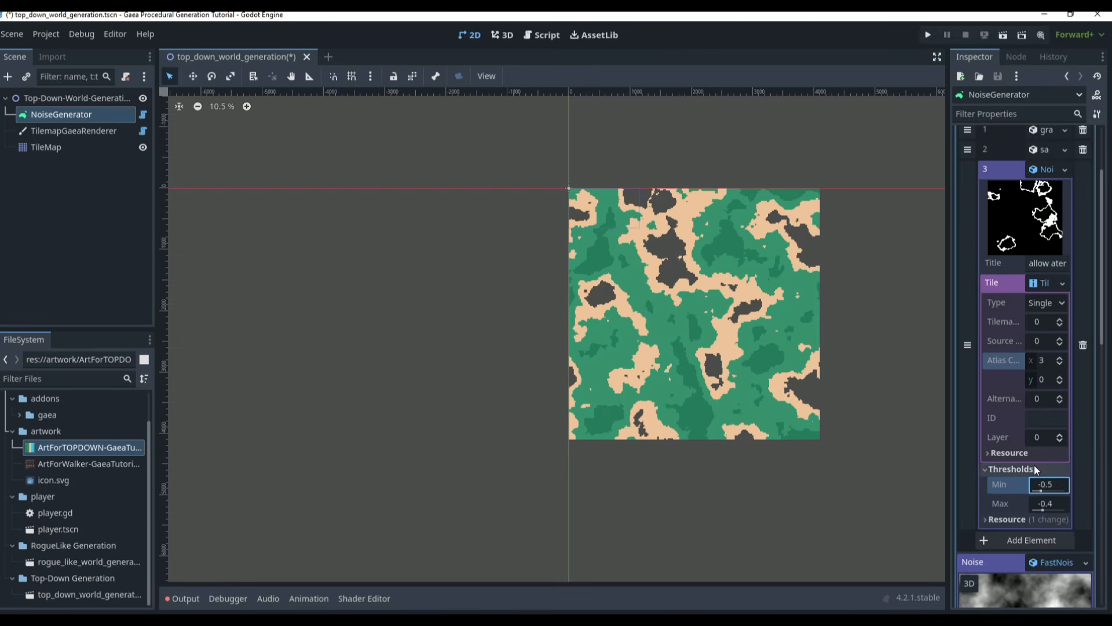
Add a fifth entry to the tile list and title it water
{"action": "left_click", "coordinate": [1012, 540]}
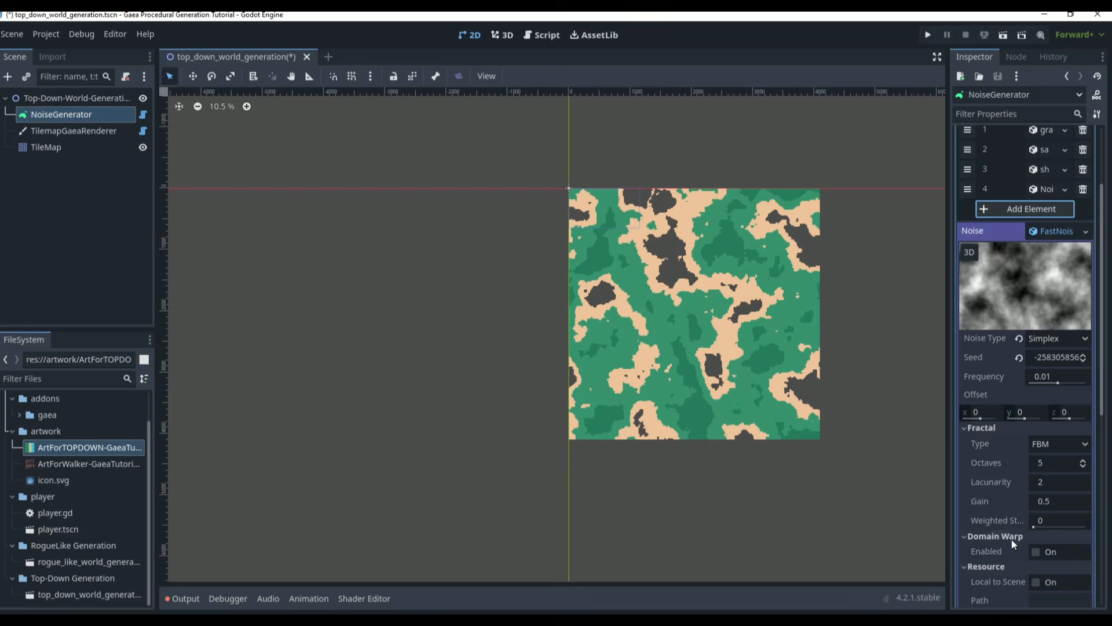
{"action": "left_click", "coordinate": [1047, 189]}
{"action": "left_click", "coordinate": [1046, 283]}
{"action": "type", "text": "water"}
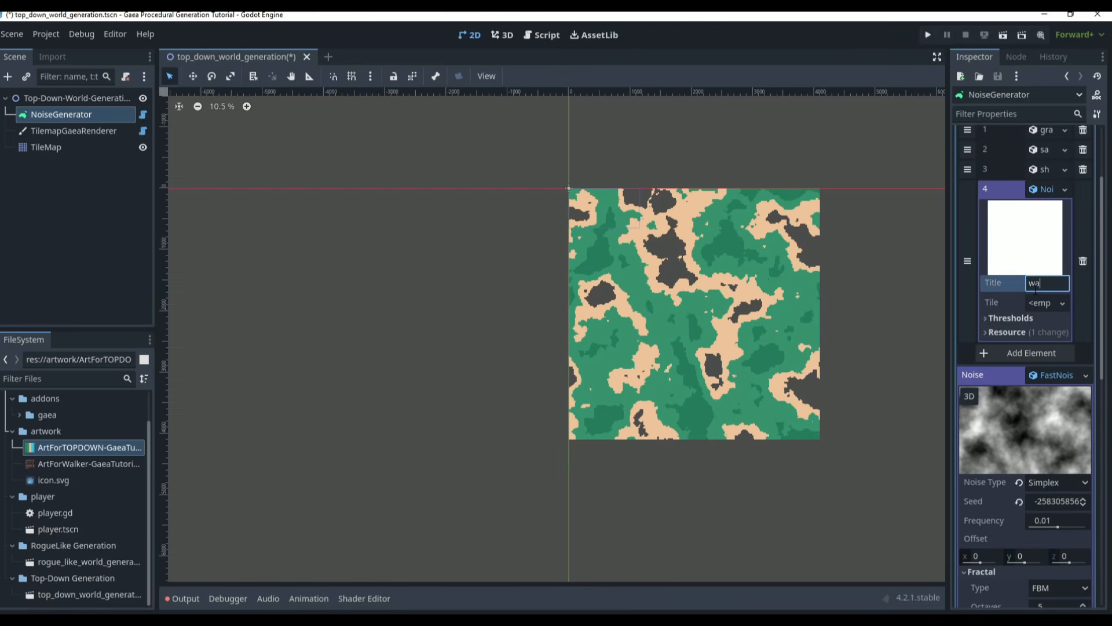
{"action": "key", "text": "Return"}
Assign a new TilemapTileInfo to the water entry and set its atlas x coordinate to 4
{"action": "left_click", "coordinate": [1038, 302]}
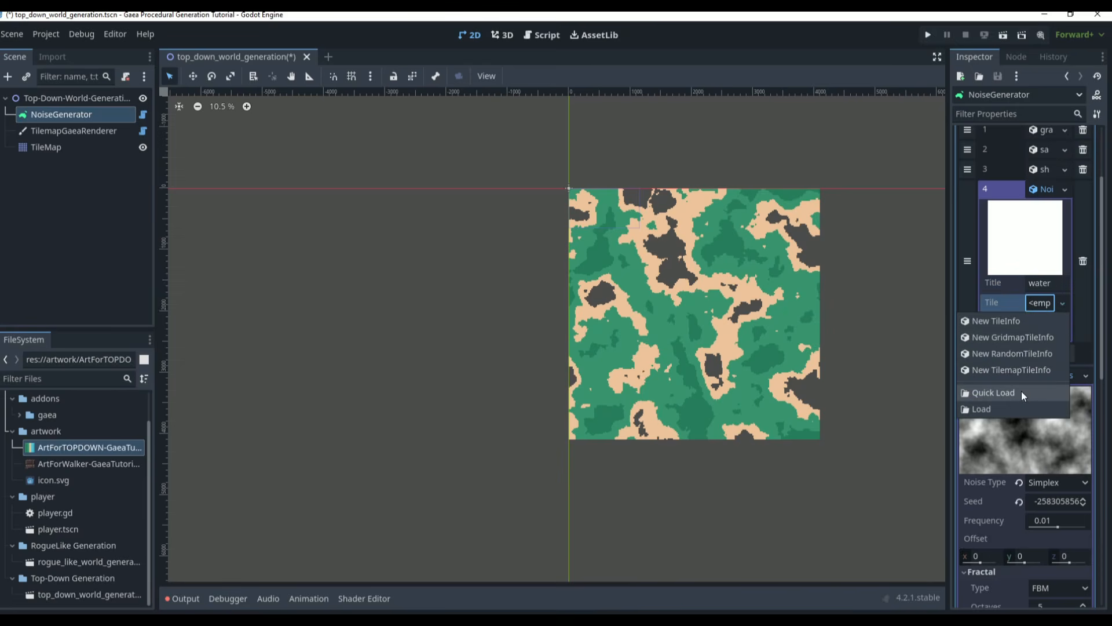
{"action": "left_click", "coordinate": [1020, 374]}
{"action": "left_click", "coordinate": [1040, 302]}
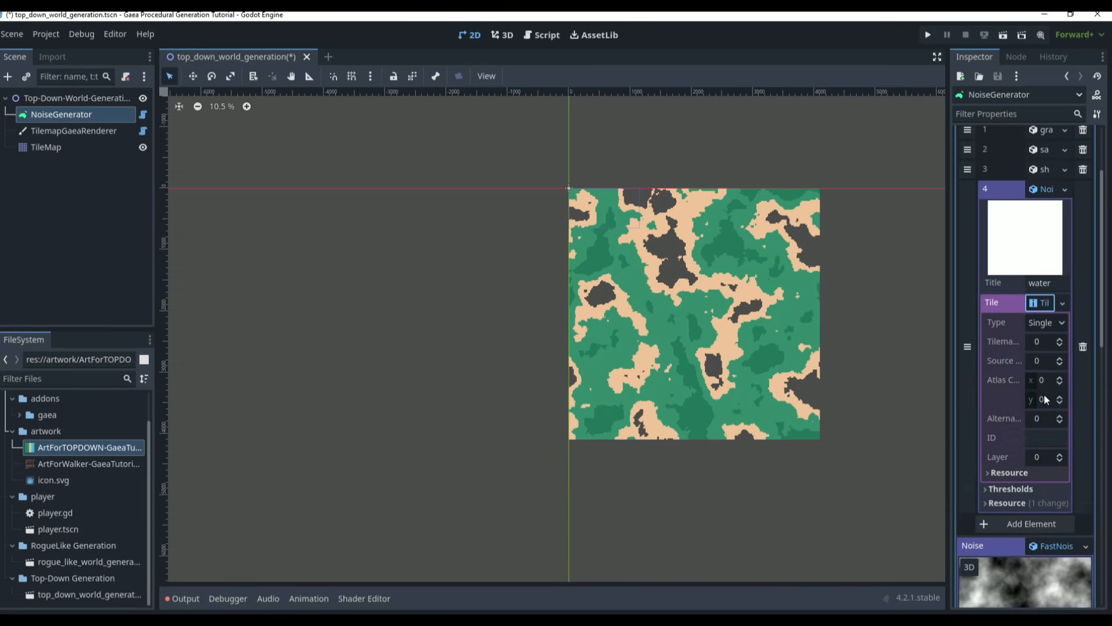
{"action": "left_click", "coordinate": [1041, 380]}
{"action": "type", "text": "4"}
Set the water entry's maximum threshold to -0.5, keeping the minimum at -1
{"action": "left_click", "coordinate": [1024, 487]}
{"action": "scroll", "coordinate": [1025, 482], "scroll_direction": "down", "scroll_amount": 1}
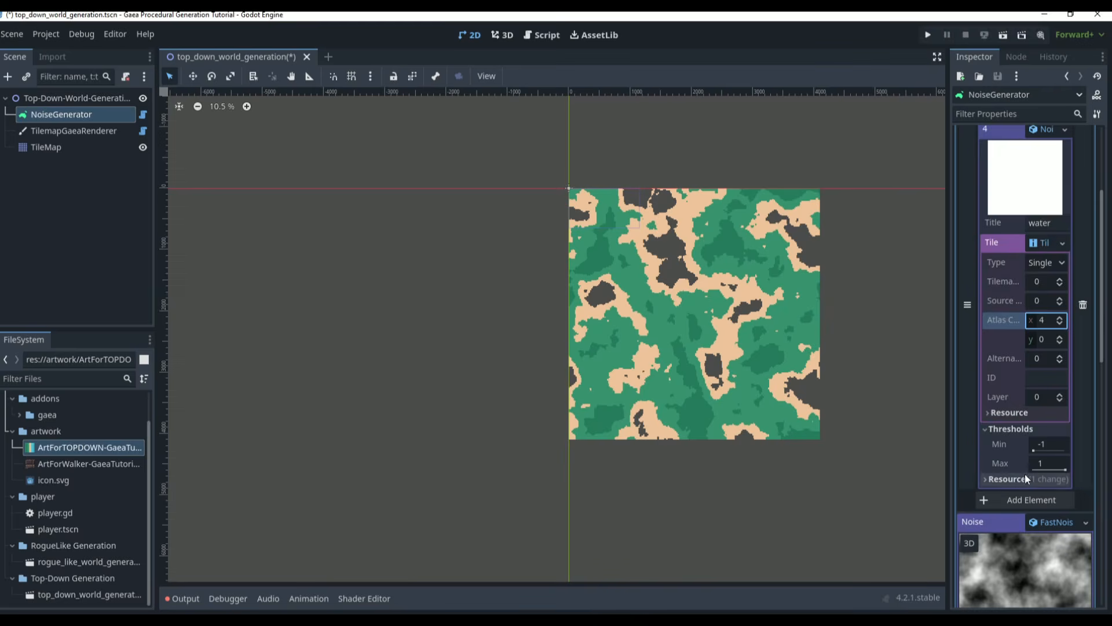
{"action": "left_click", "coordinate": [1053, 461]}
{"action": "type", "text": "-0.5"}
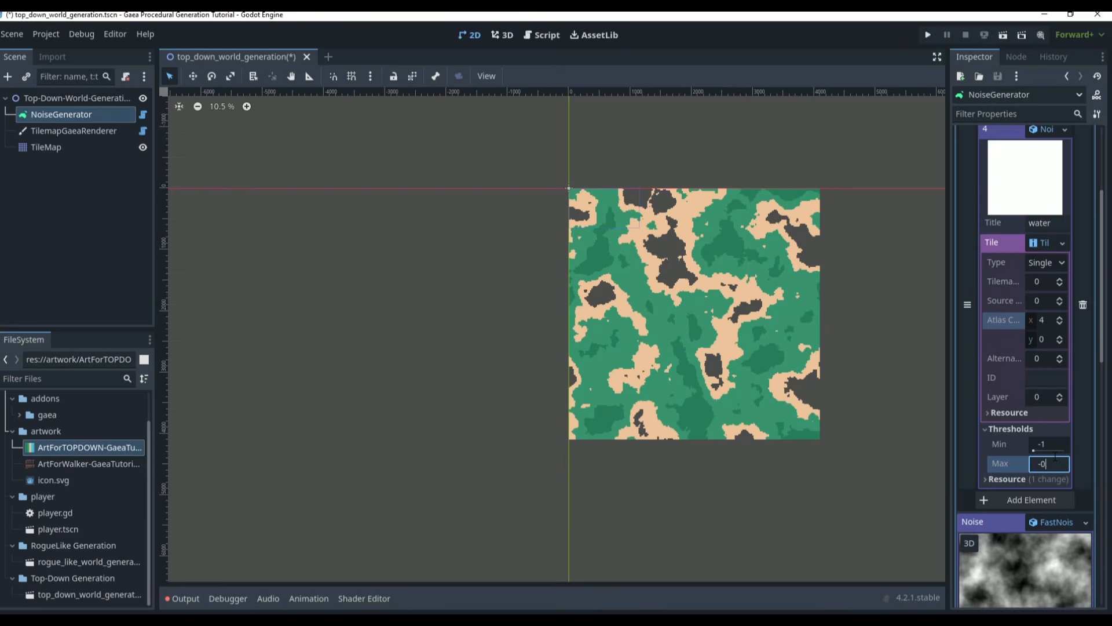
{"action": "key", "text": "Return"}
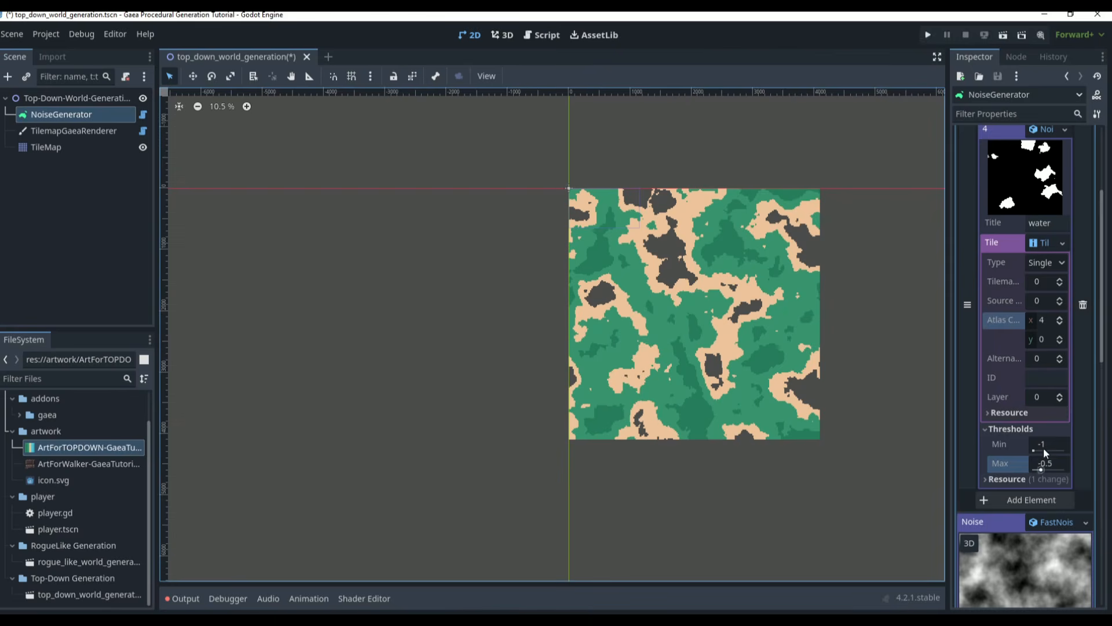
Generate the world with all five tile entries, repeating it several times to compare different random maps
{"action": "scroll", "coordinate": [1044, 447], "scroll_direction": "up", "scroll_amount": 4}
{"action": "scroll", "coordinate": [1045, 345], "scroll_direction": "down", "scroll_amount": 4}
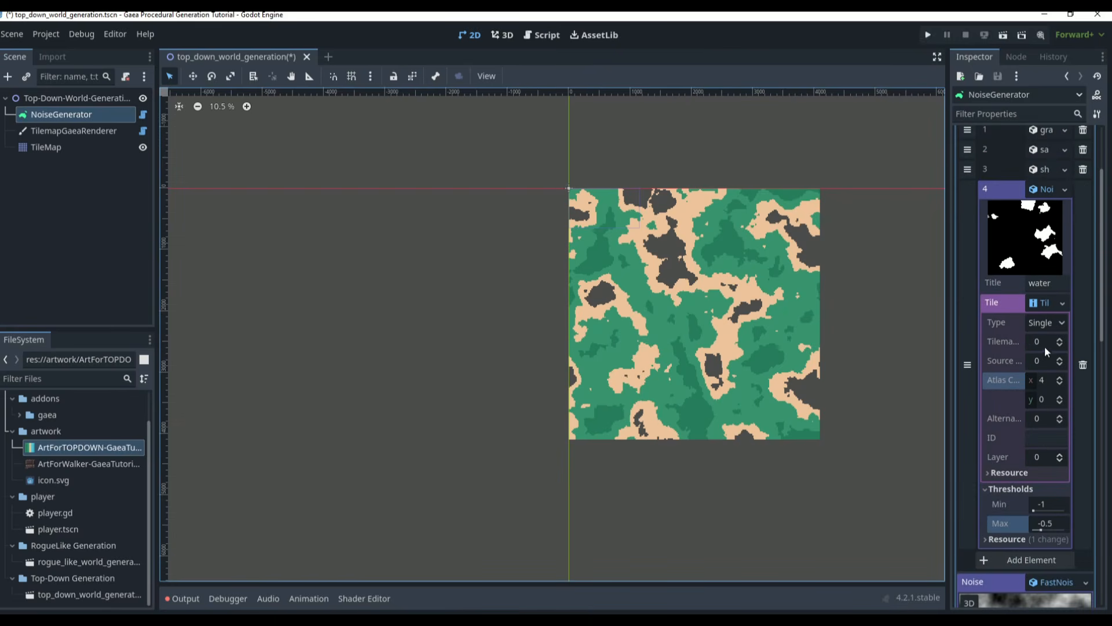
{"action": "scroll", "coordinate": [1007, 156], "scroll_direction": "up", "scroll_amount": 4}
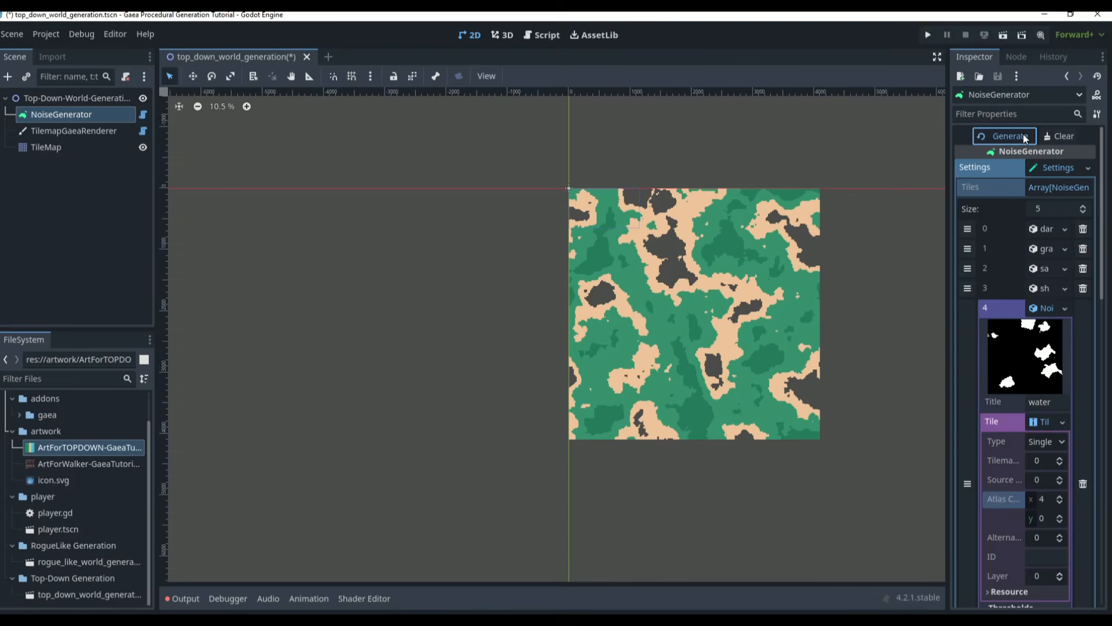
{"action": "left_click", "coordinate": [1023, 134]}
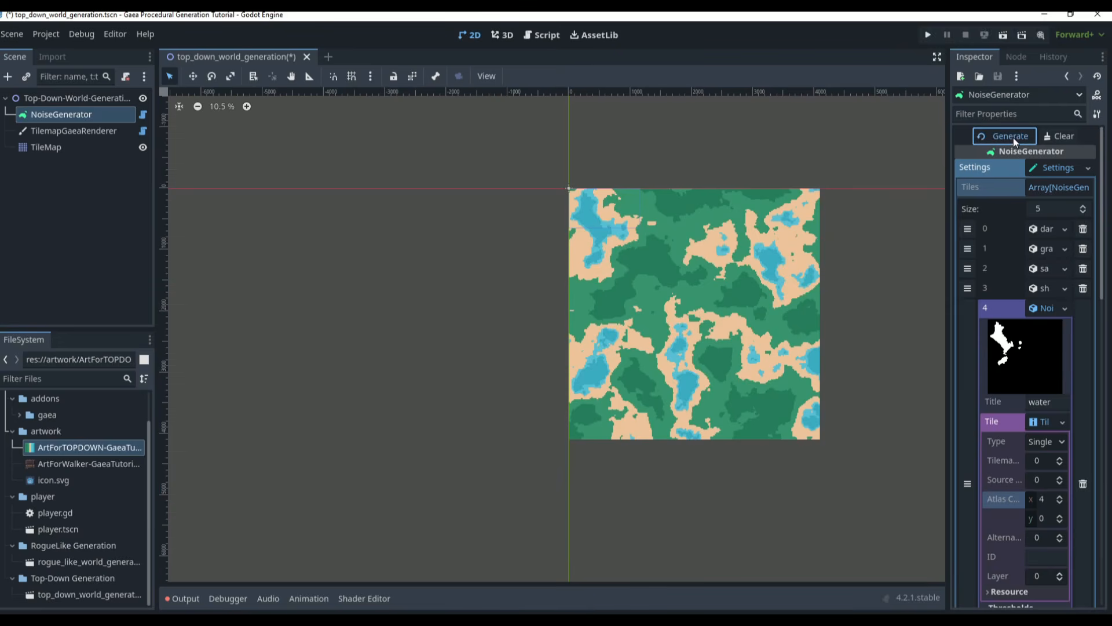
{"action": "left_click", "coordinate": [1013, 137]}
{"action": "left_click", "coordinate": [1013, 137]}
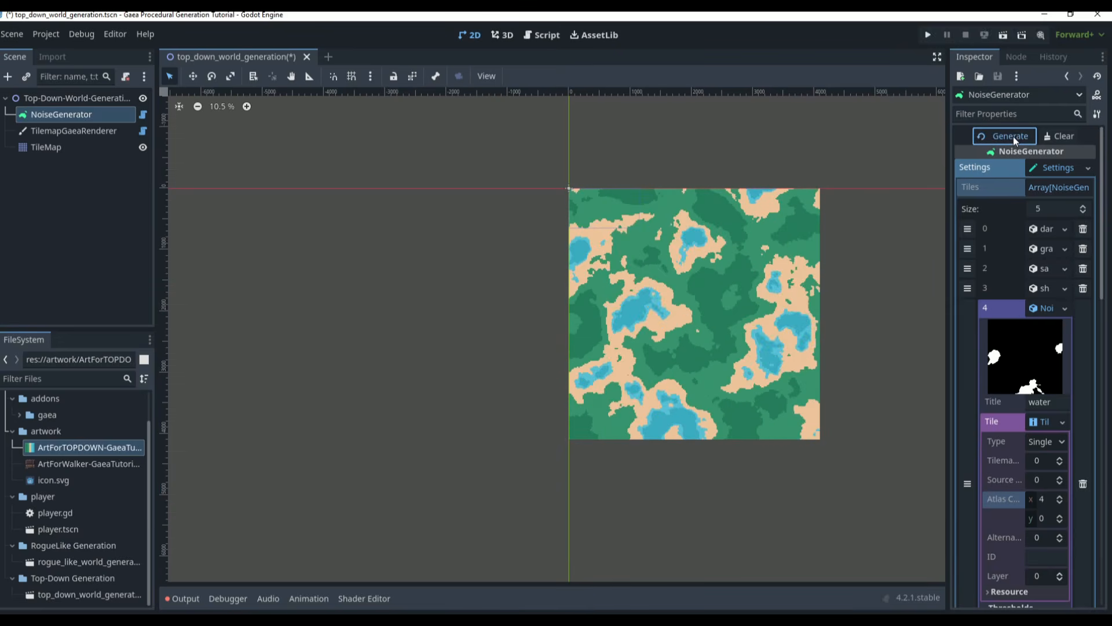
{"action": "left_click", "coordinate": [1013, 136]}
{"action": "left_click", "coordinate": [1013, 135]}
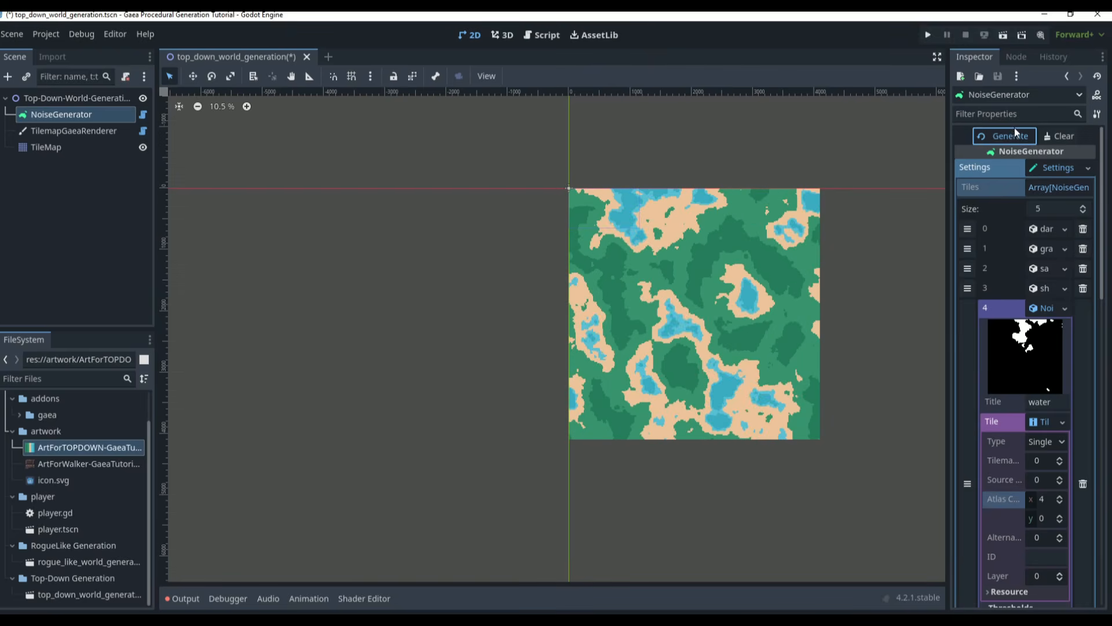
{"action": "left_click", "coordinate": [1015, 129]}
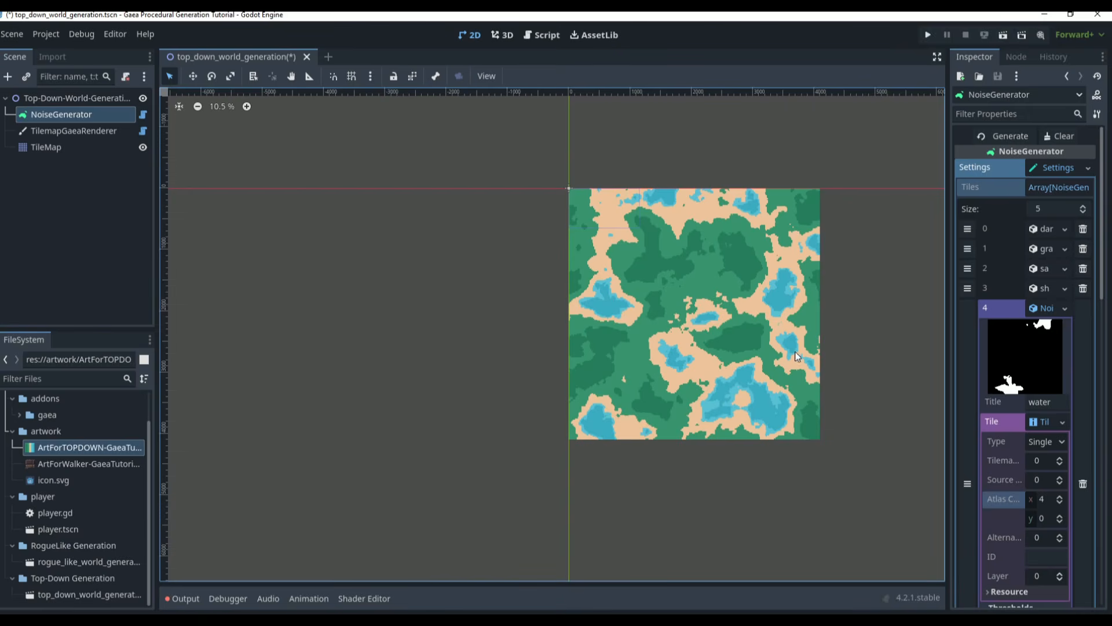
Set the x value of the noise generator's world size to 500
{"action": "scroll", "coordinate": [839, 358], "scroll_direction": "down", "scroll_amount": 5}
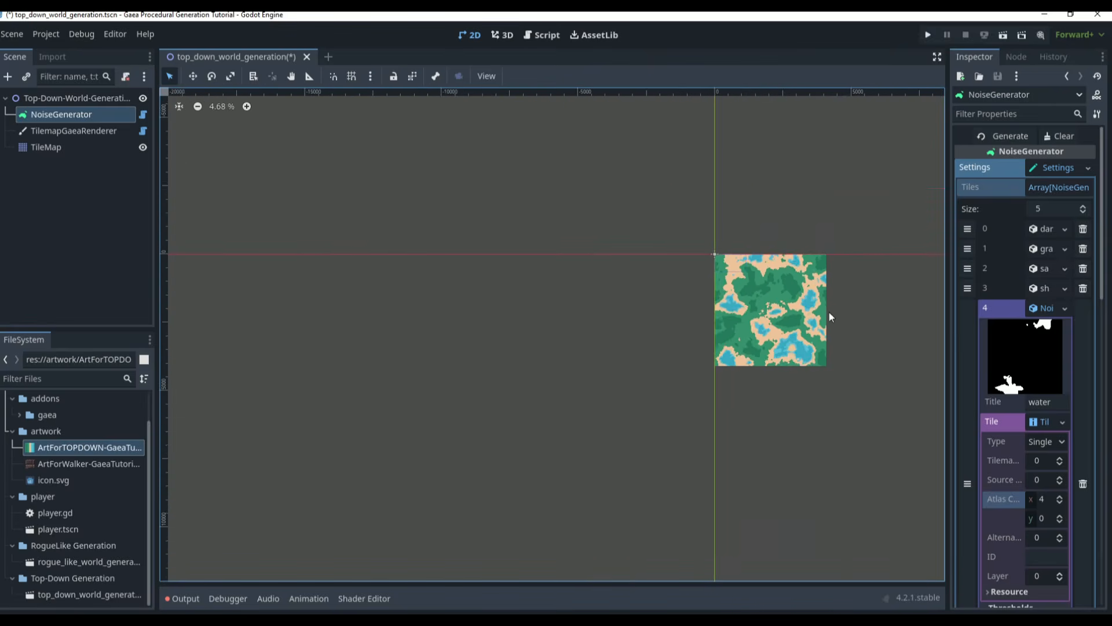
{"action": "scroll", "coordinate": [828, 312], "scroll_direction": "down", "scroll_amount": 8}
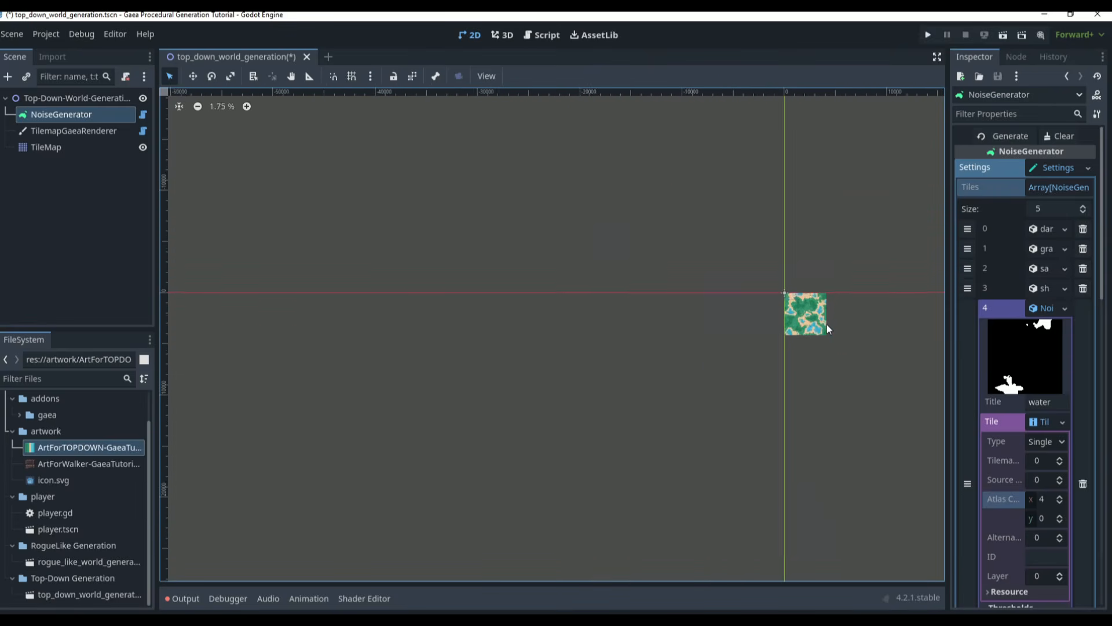
{"action": "scroll", "coordinate": [1068, 334], "scroll_direction": "down", "scroll_amount": 8}
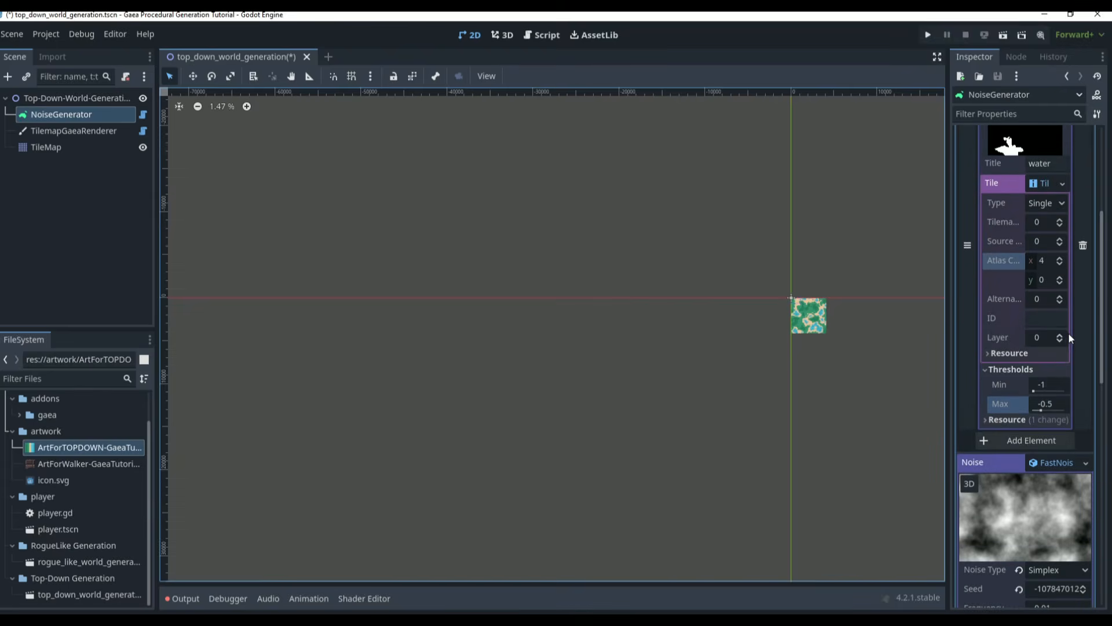
{"action": "scroll", "coordinate": [1032, 396], "scroll_direction": "up", "scroll_amount": 3}
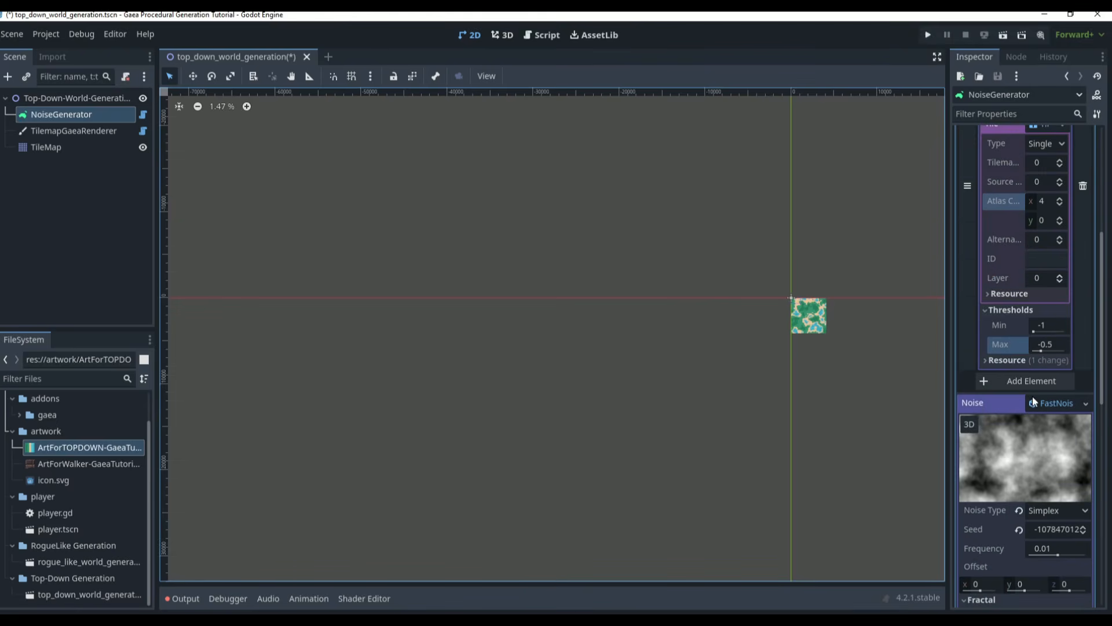
{"action": "scroll", "coordinate": [1022, 433], "scroll_direction": "up", "scroll_amount": 5}
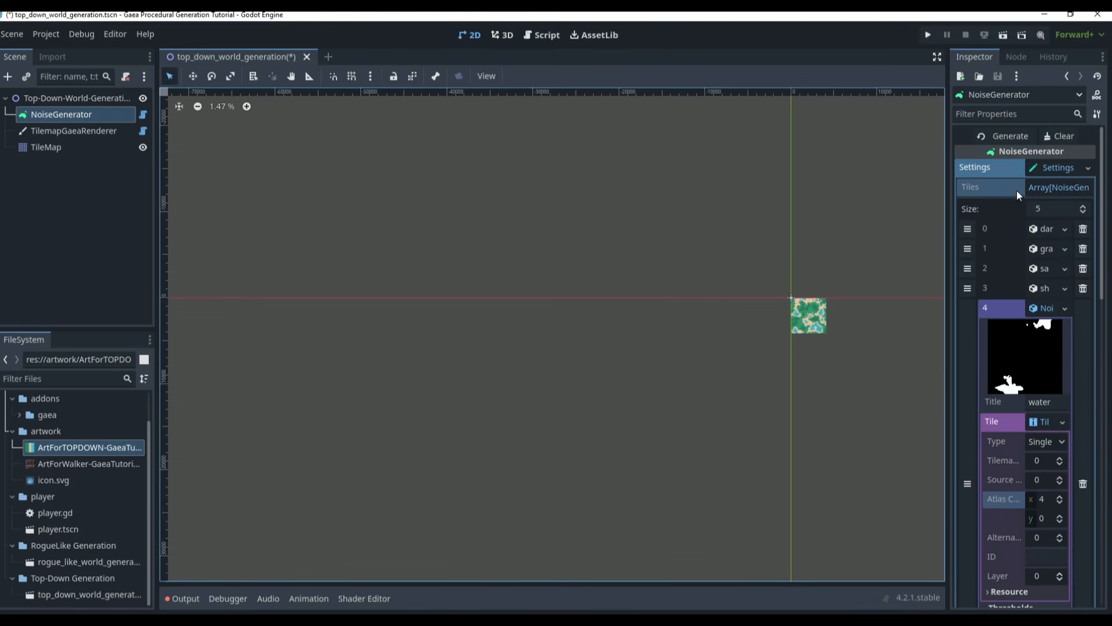
{"action": "scroll", "coordinate": [1002, 209], "scroll_direction": "down", "scroll_amount": 8}
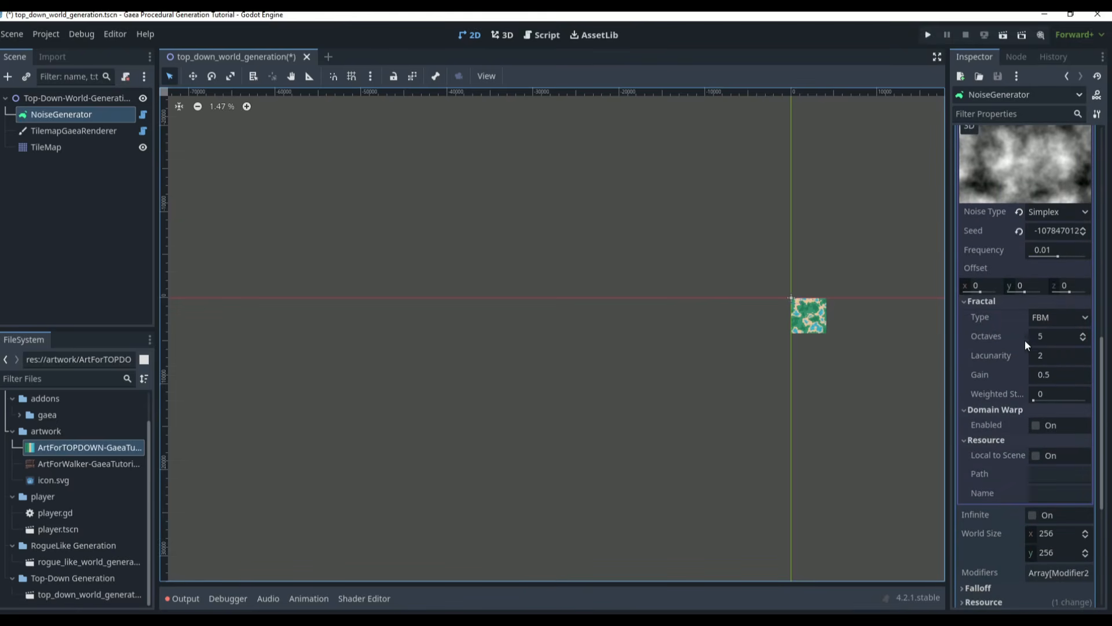
{"action": "scroll", "coordinate": [1026, 333], "scroll_direction": "up", "scroll_amount": 2}
{"action": "scroll", "coordinate": [1048, 303], "scroll_direction": "up", "scroll_amount": 1}
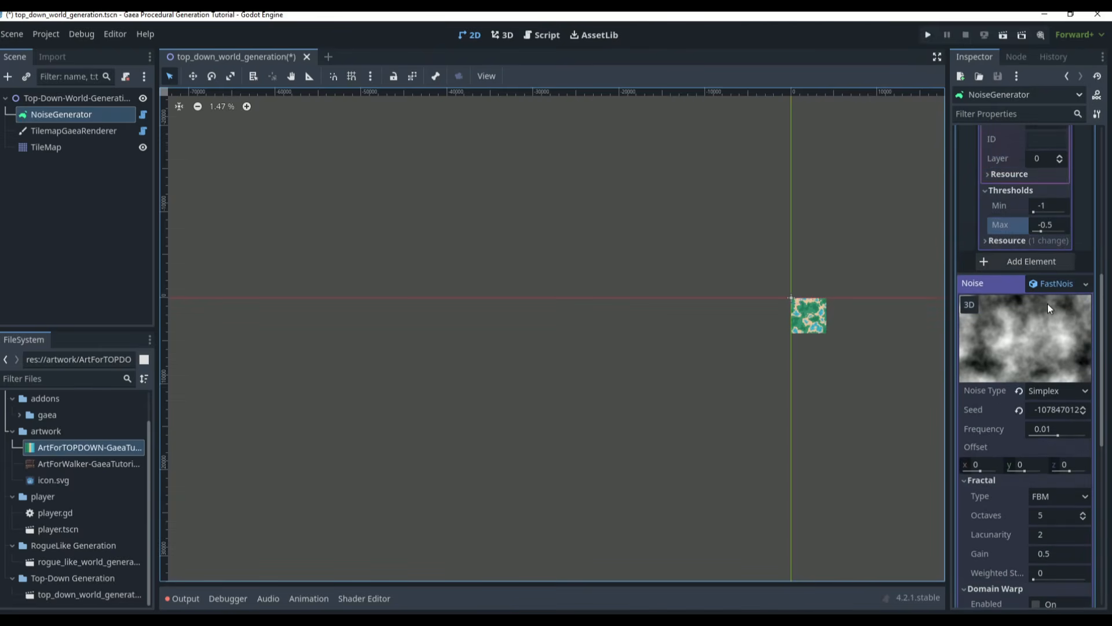
{"action": "scroll", "coordinate": [1055, 335], "scroll_direction": "down", "scroll_amount": 6}
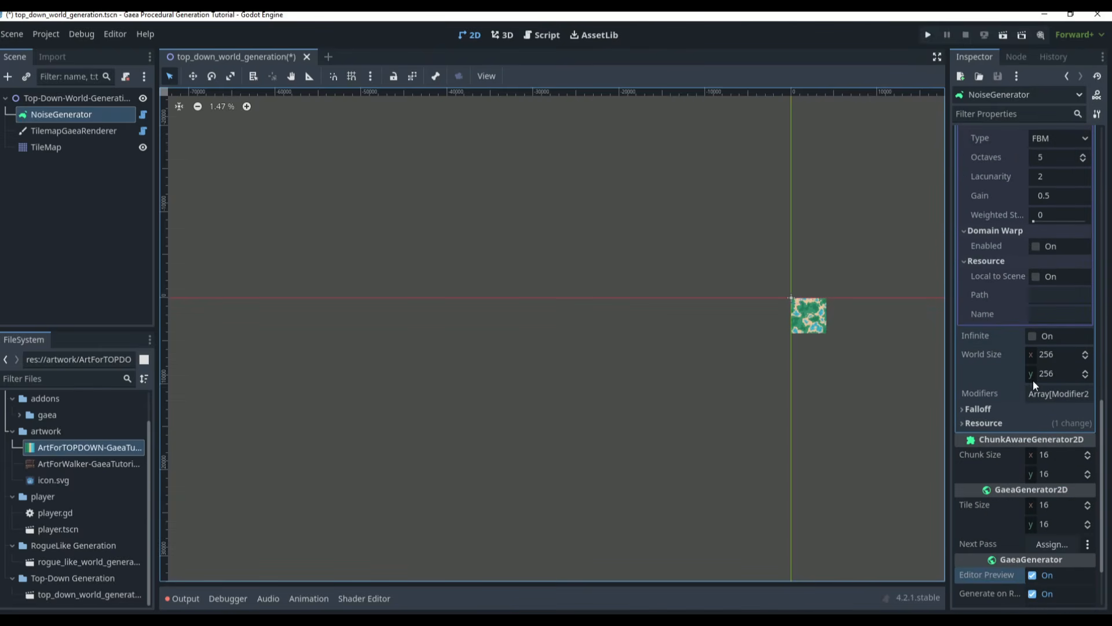
{"action": "scroll", "coordinate": [1034, 380], "scroll_direction": "down", "scroll_amount": 2}
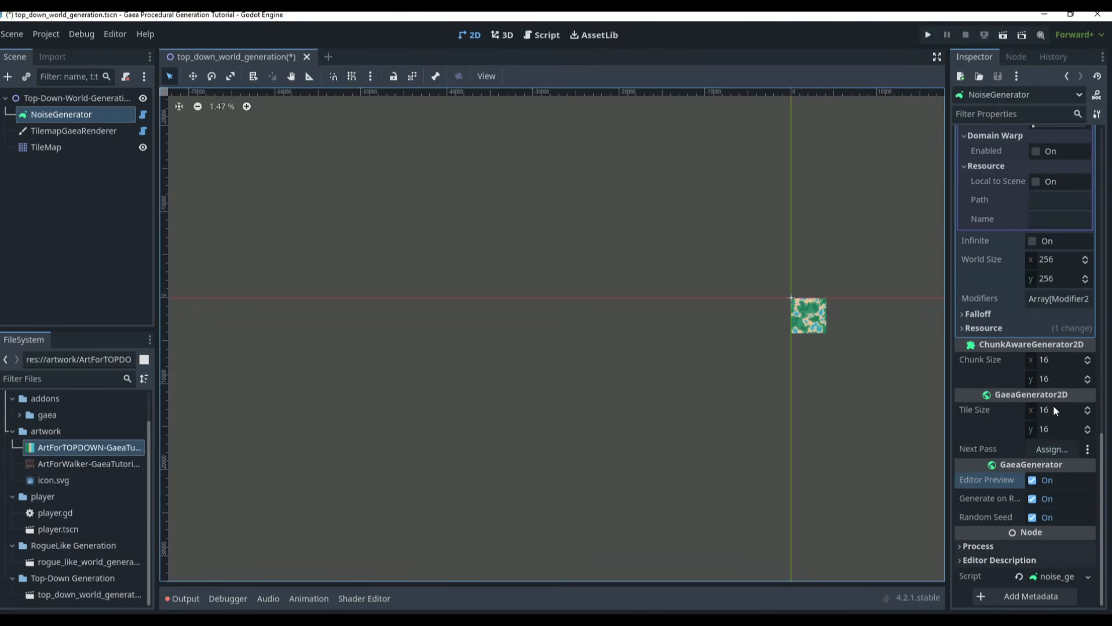
{"action": "left_click", "coordinate": [1051, 259]}
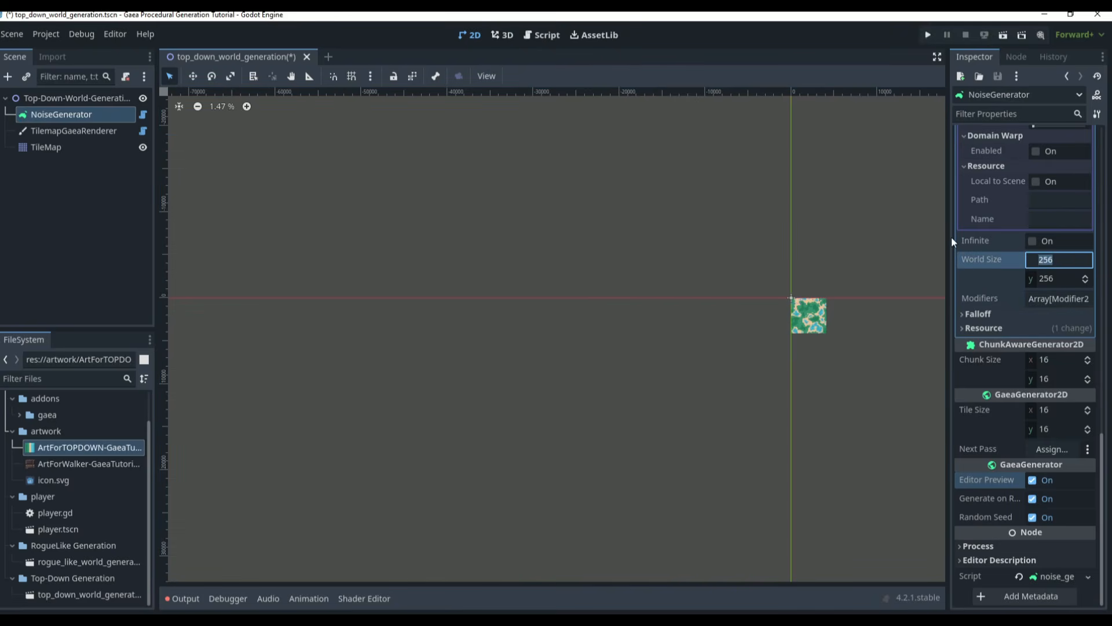
{"action": "scroll", "coordinate": [1037, 298], "scroll_direction": "up", "scroll_amount": 9}
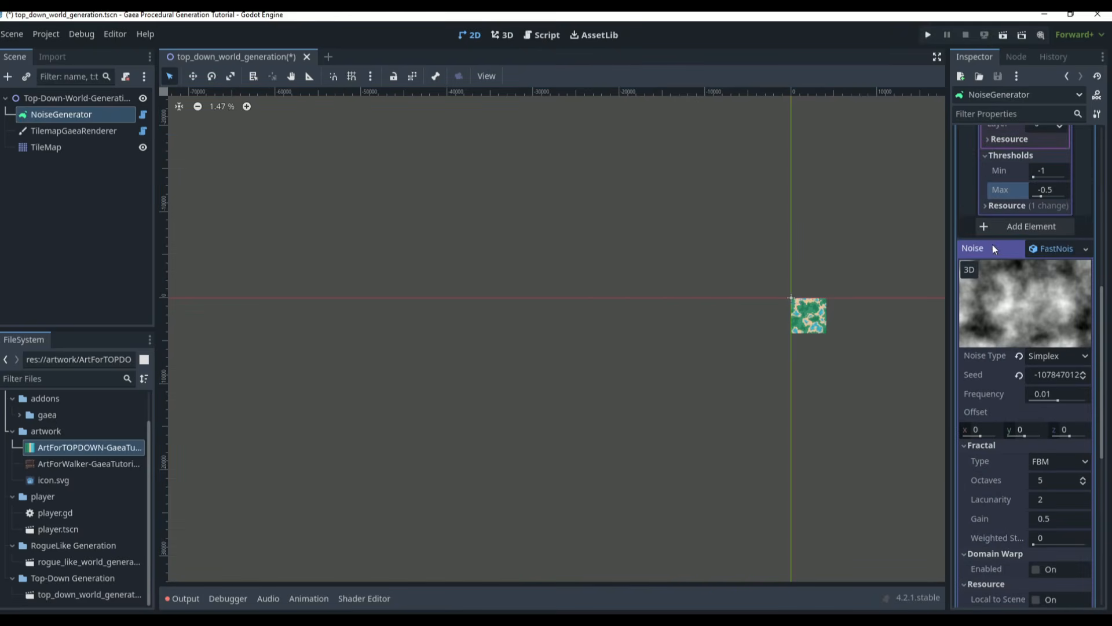
{"action": "scroll", "coordinate": [993, 307], "scroll_direction": "down", "scroll_amount": 9}
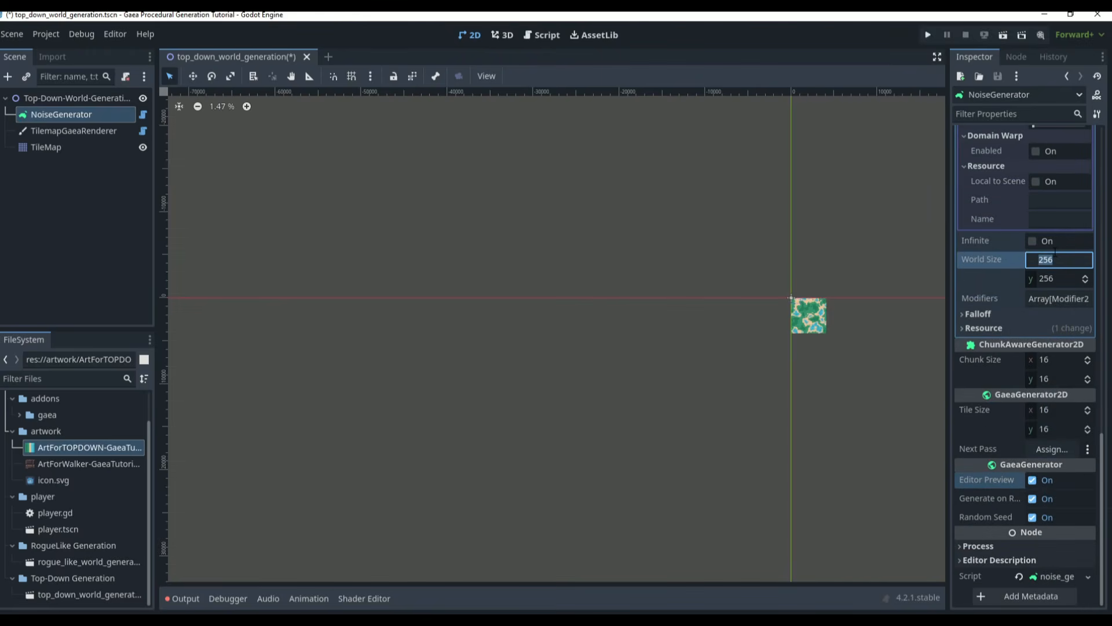
{"action": "type", "text": "500"}
{"action": "key", "text": "Return"}
Regenerate the world at the new width and examine the wider map in the viewport
{"action": "scroll", "coordinate": [1011, 176], "scroll_direction": "up", "scroll_amount": 5}
{"action": "scroll", "coordinate": [992, 148], "scroll_direction": "up", "scroll_amount": 12}
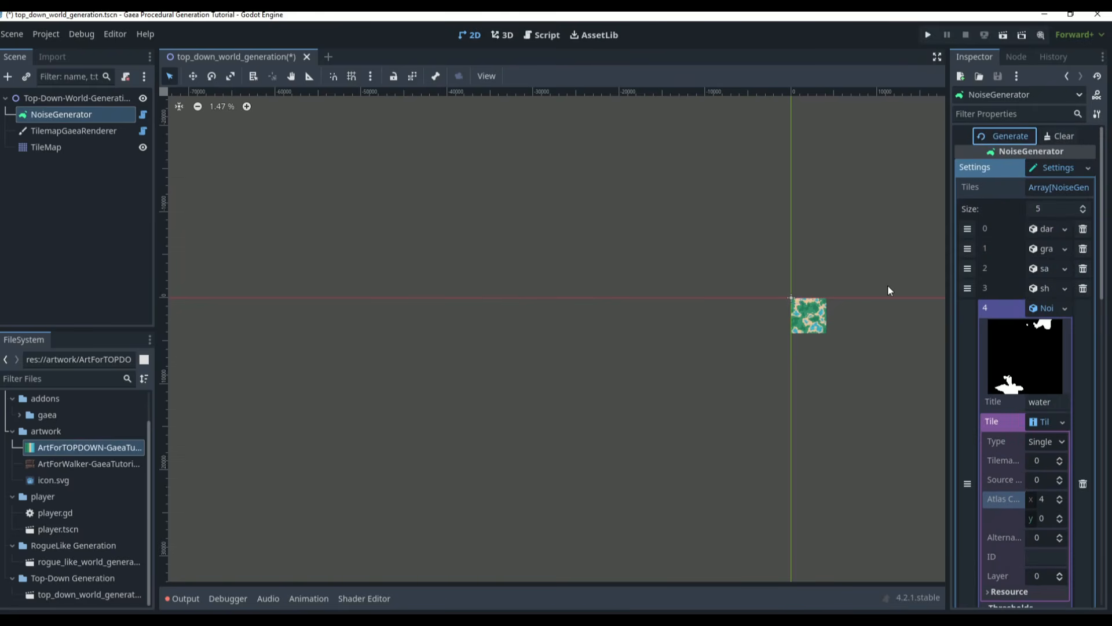
{"action": "scroll", "coordinate": [880, 309], "scroll_direction": "up", "scroll_amount": 6}
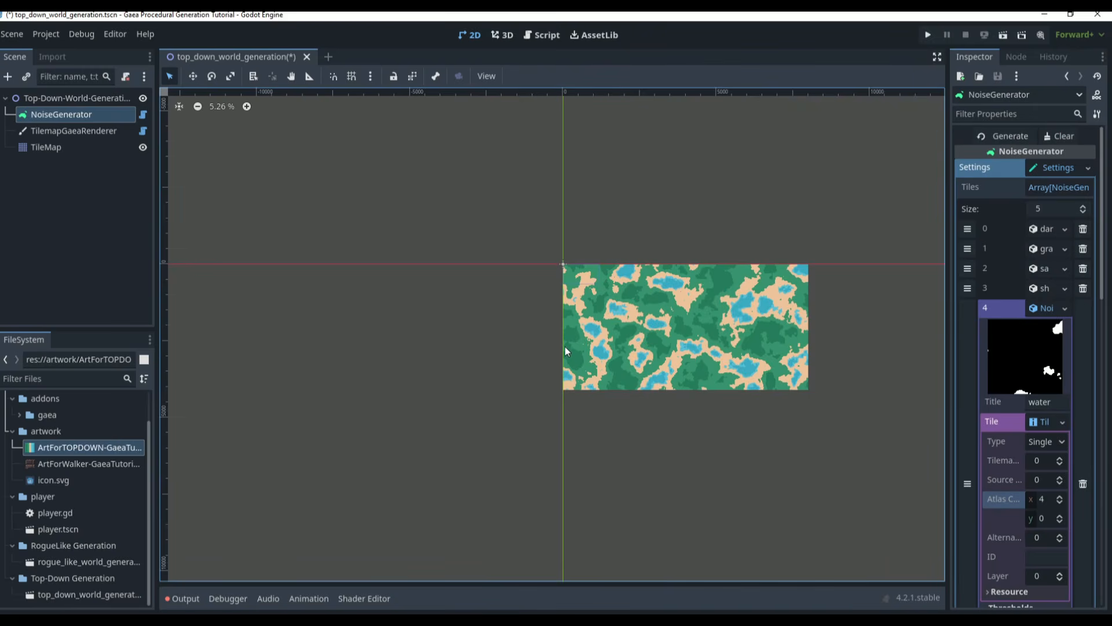
{"action": "scroll", "coordinate": [762, 296], "scroll_direction": "down", "scroll_amount": 3}
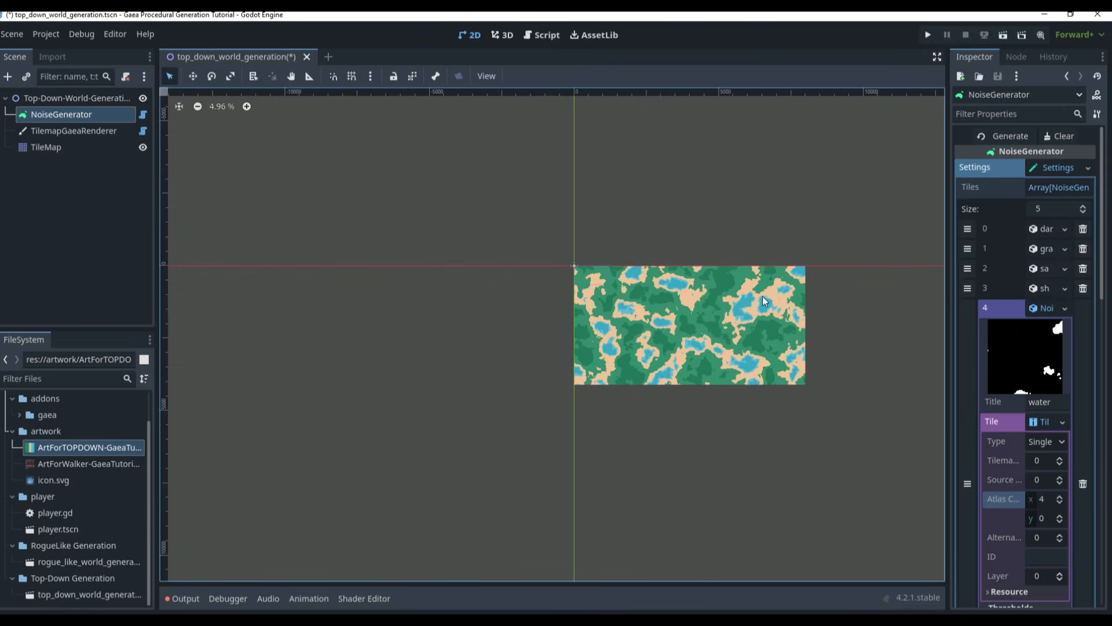
{"action": "scroll", "coordinate": [770, 310], "scroll_direction": "up", "scroll_amount": 5}
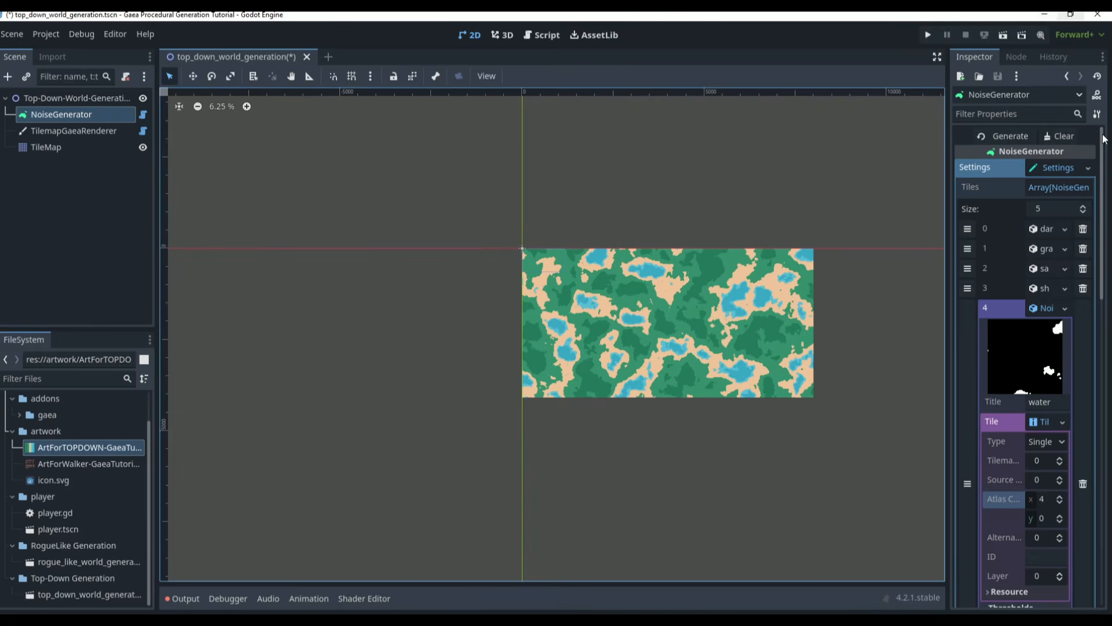
Restore the x value of the noise generator's world size to 256
{"action": "scroll", "coordinate": [1024, 322], "scroll_direction": "down", "scroll_amount": 10}
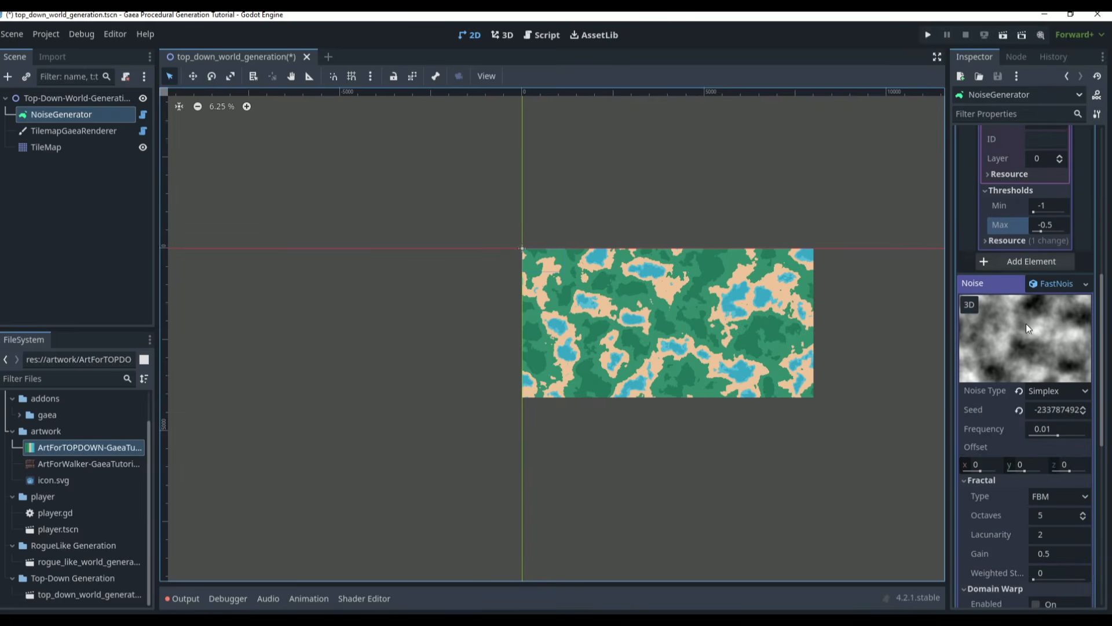
{"action": "scroll", "coordinate": [1020, 334], "scroll_direction": "down", "scroll_amount": 2}
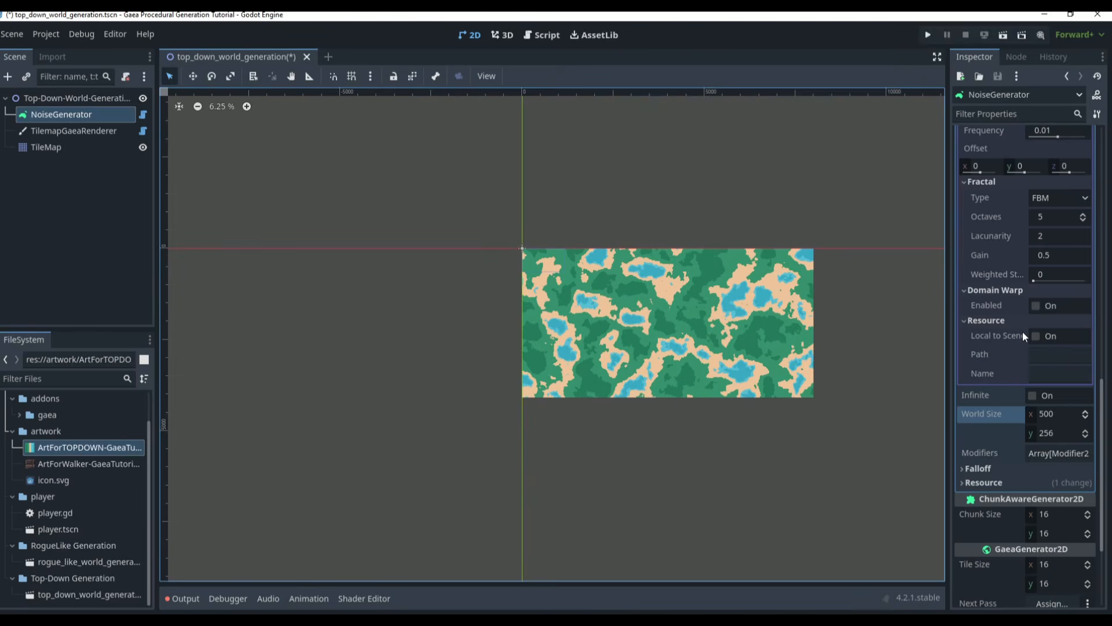
{"action": "left_click", "coordinate": [1051, 415]}
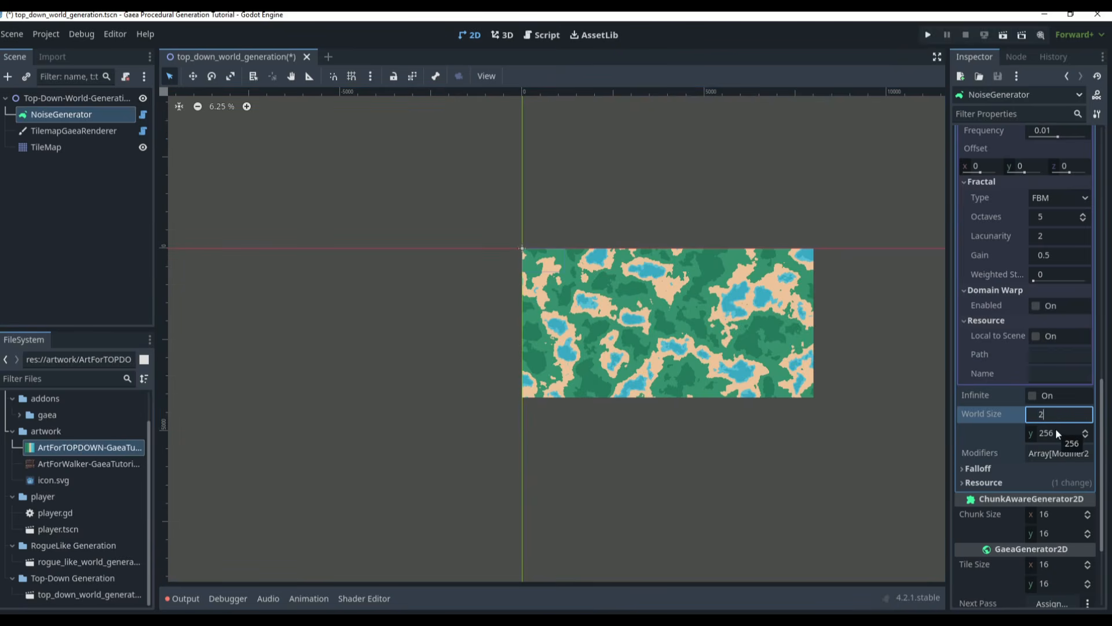
{"action": "type", "text": "256"}
Enable falloff in the noise generator's settings and assign a new FalloffMap to it
{"action": "left_click", "coordinate": [1006, 468]}
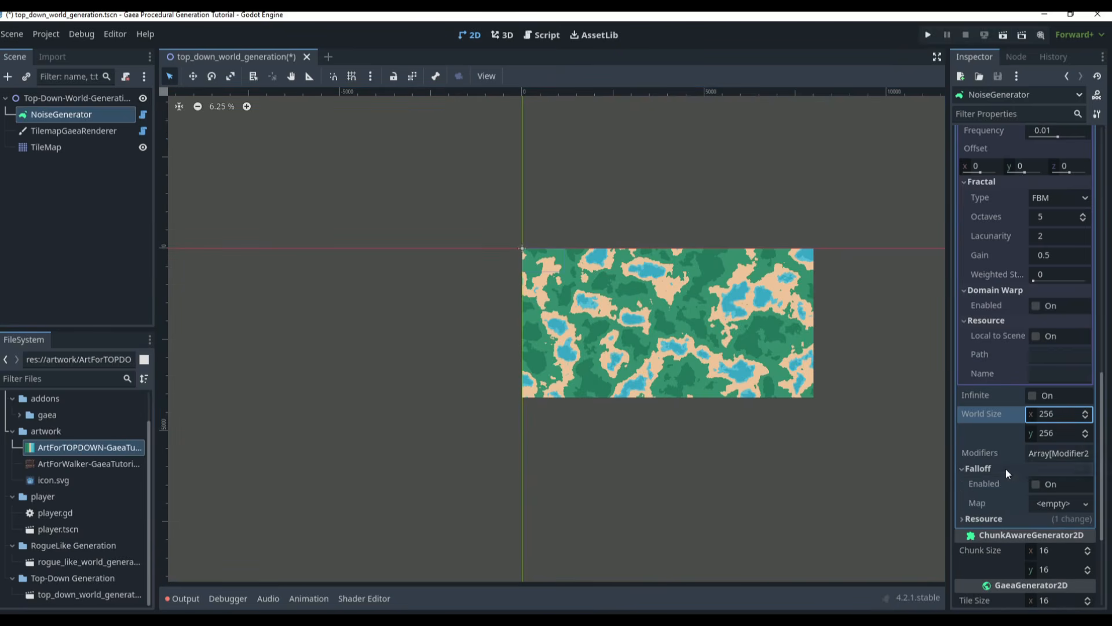
{"action": "left_click", "coordinate": [1035, 484]}
{"action": "left_click", "coordinate": [1061, 502]}
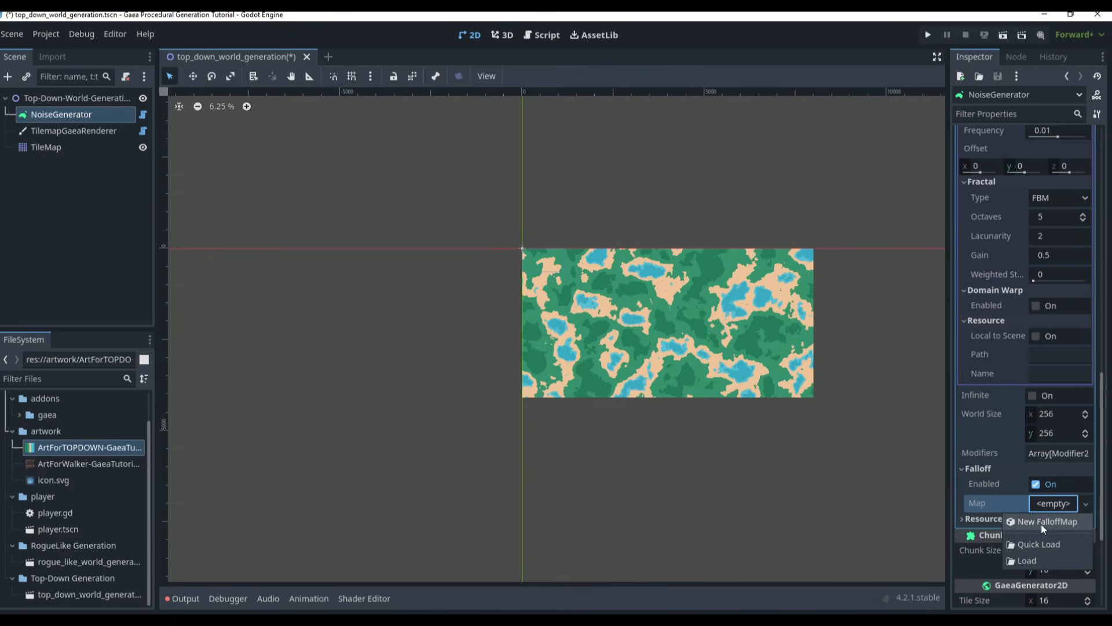
{"action": "left_click", "coordinate": [1041, 523]}
{"action": "scroll", "coordinate": [1044, 485], "scroll_direction": "down", "scroll_amount": 4}
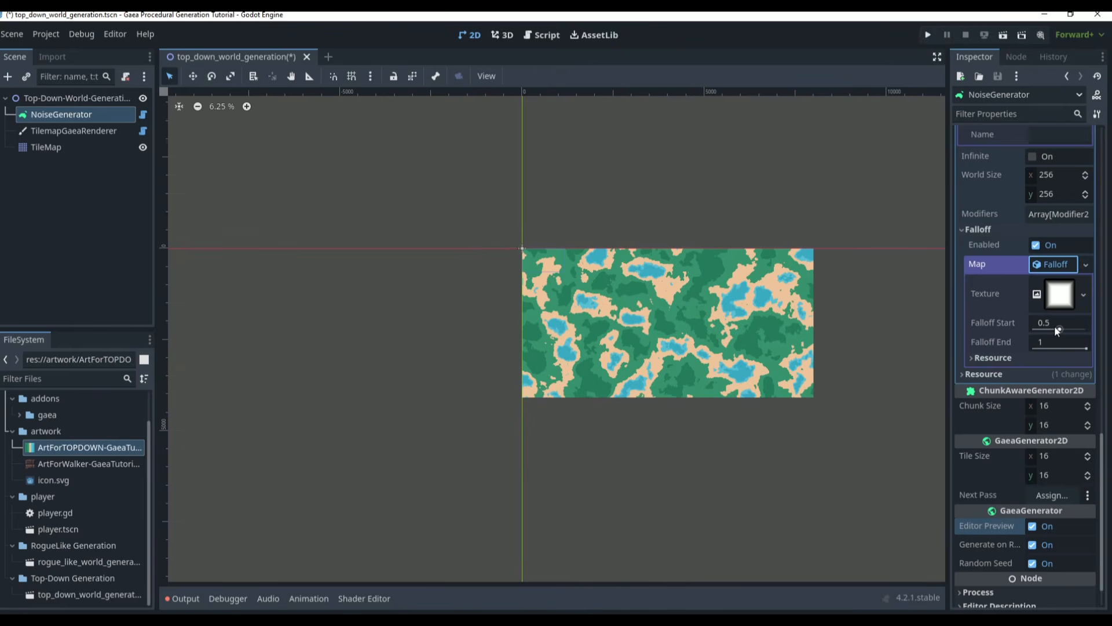
Generate the world with the falloff map applied, repeating it several times to compare the island shapes
{"action": "scroll", "coordinate": [1025, 231], "scroll_direction": "up", "scroll_amount": 10}
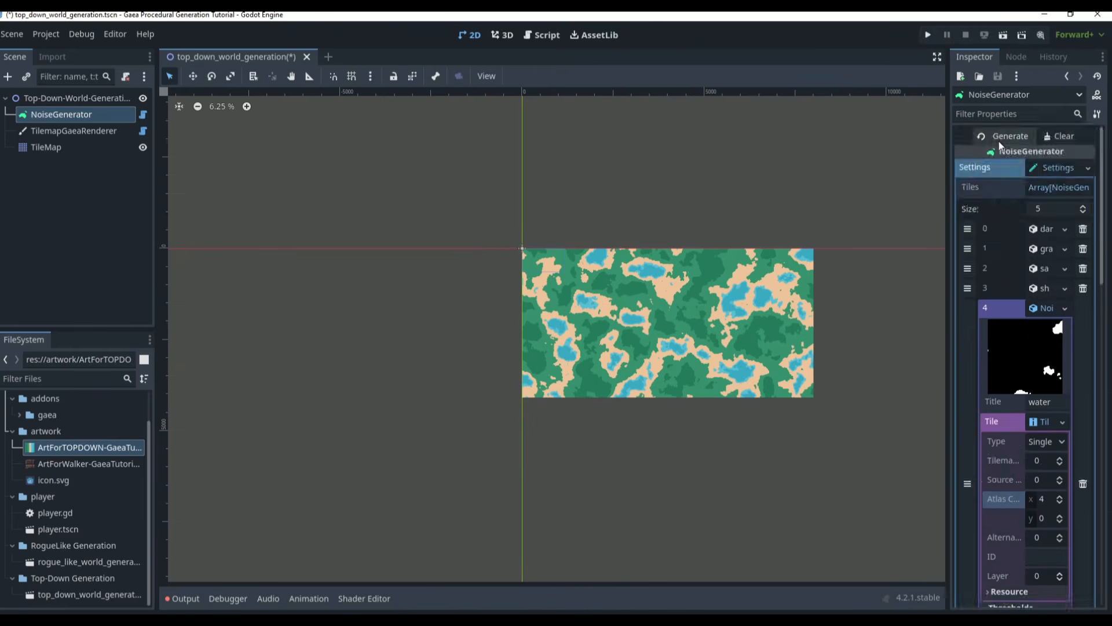
{"action": "left_click", "coordinate": [1002, 139]}
{"action": "scroll", "coordinate": [557, 312], "scroll_direction": "up", "scroll_amount": 5}
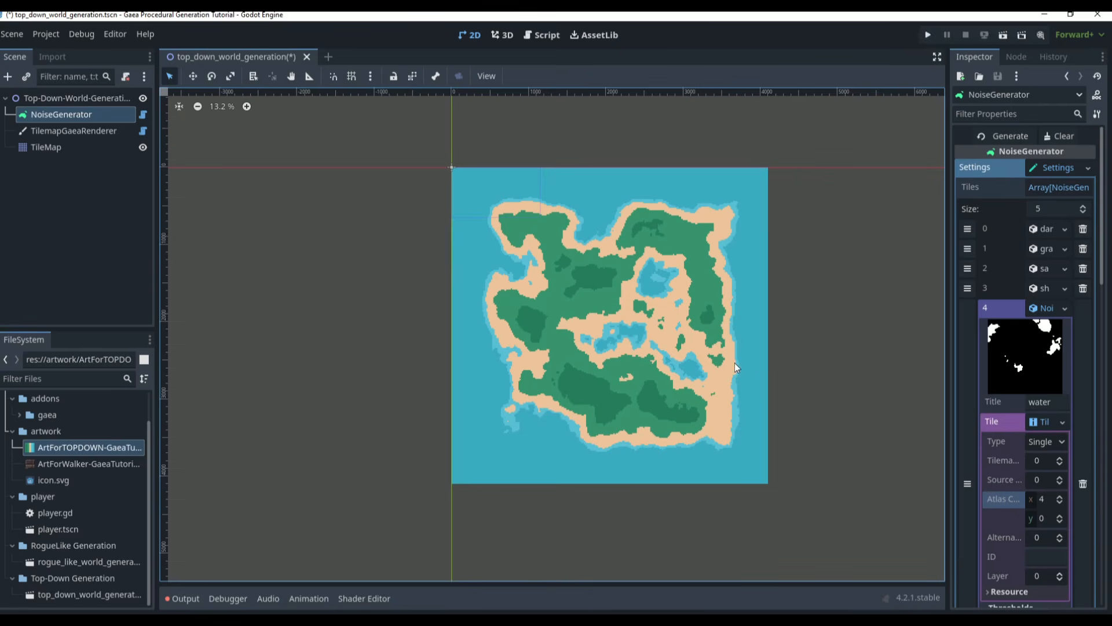
{"action": "left_click", "coordinate": [982, 134]}
{"action": "left_click", "coordinate": [981, 133]}
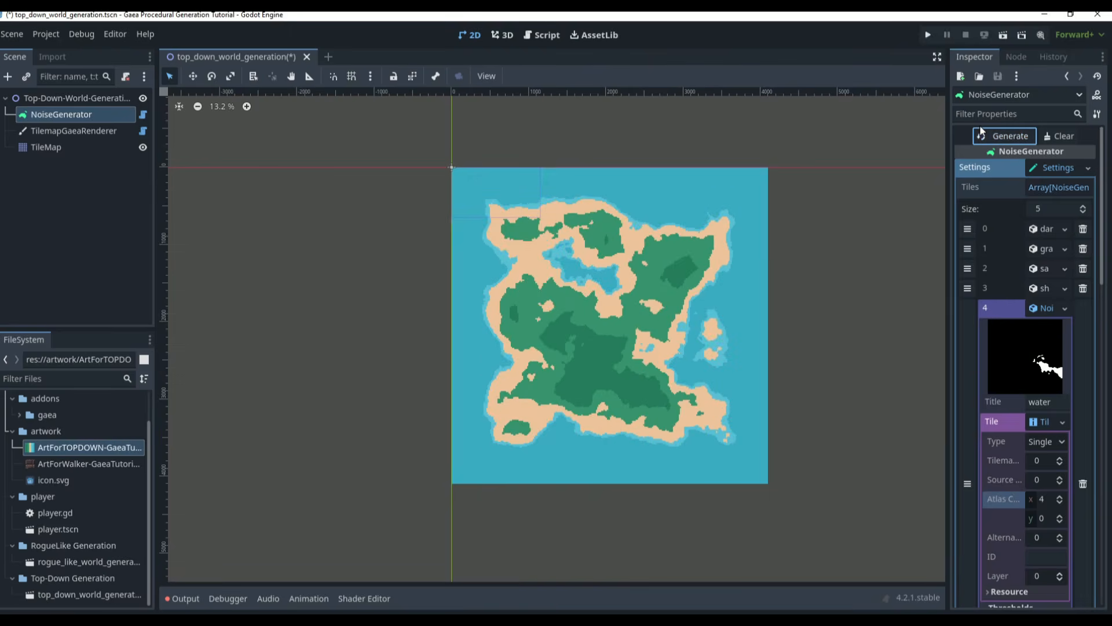
{"action": "left_click", "coordinate": [980, 132]}
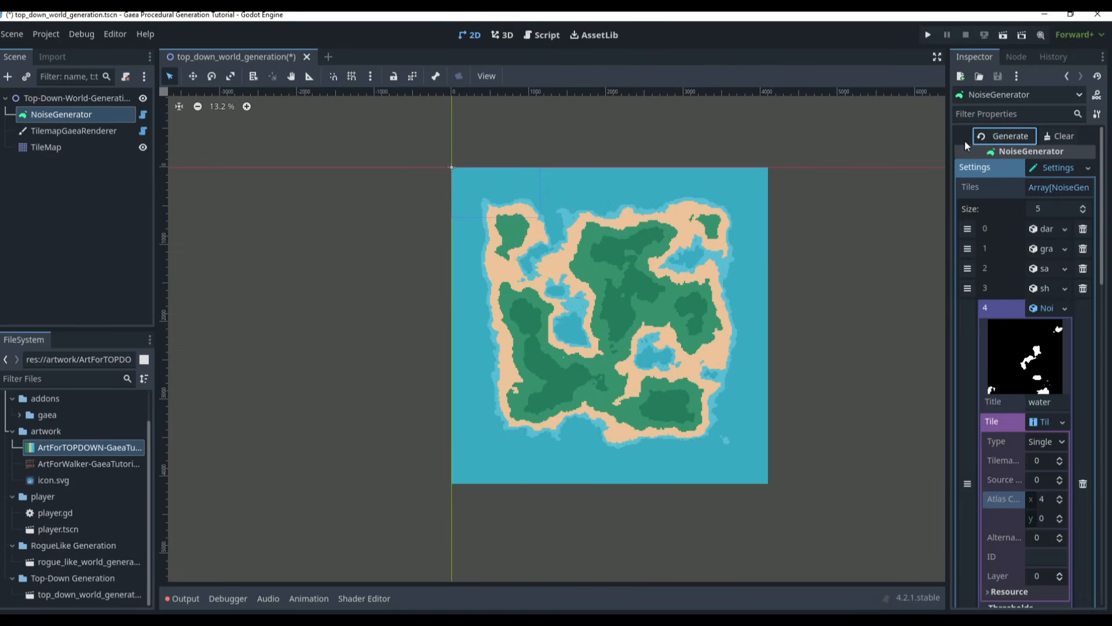
Set the falloff map's Falloff Start to 0.25 in the noise generator's settings
{"action": "scroll", "coordinate": [890, 245], "scroll_direction": "down", "scroll_amount": 3}
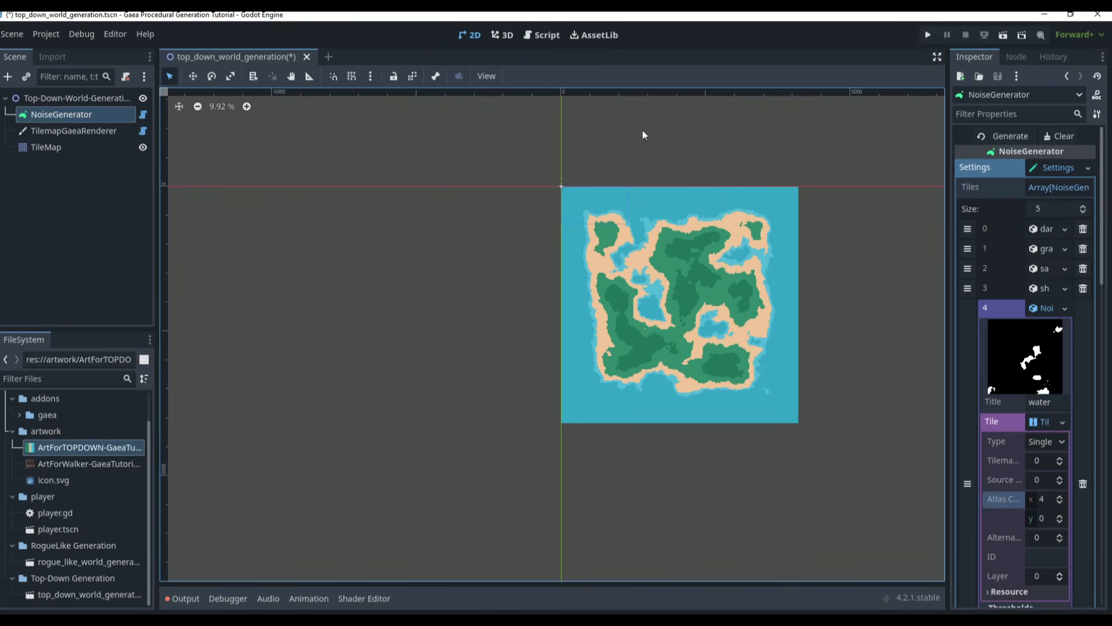
{"action": "scroll", "coordinate": [1030, 293], "scroll_direction": "down", "scroll_amount": 3}
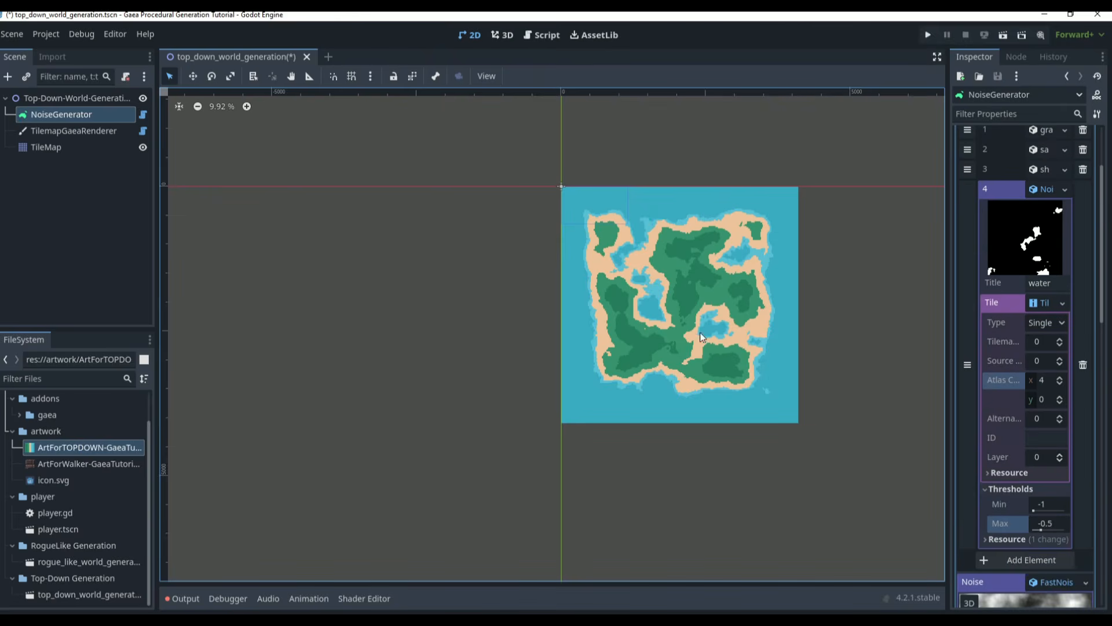
{"action": "scroll", "coordinate": [1002, 367], "scroll_direction": "down", "scroll_amount": 10}
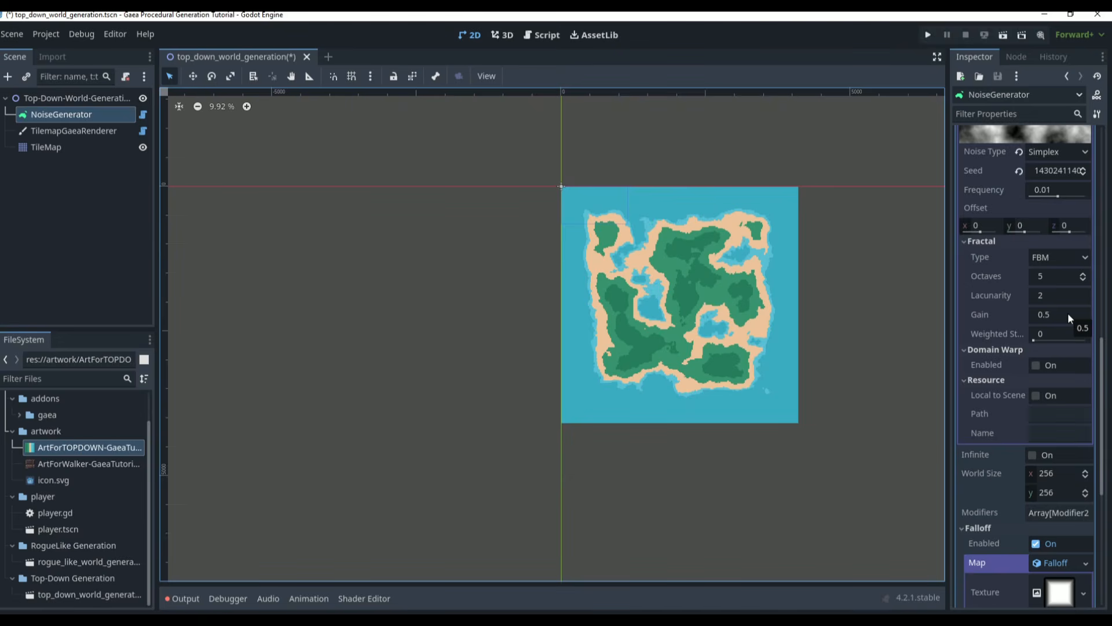
{"action": "scroll", "coordinate": [1028, 382], "scroll_direction": "down", "scroll_amount": 6}
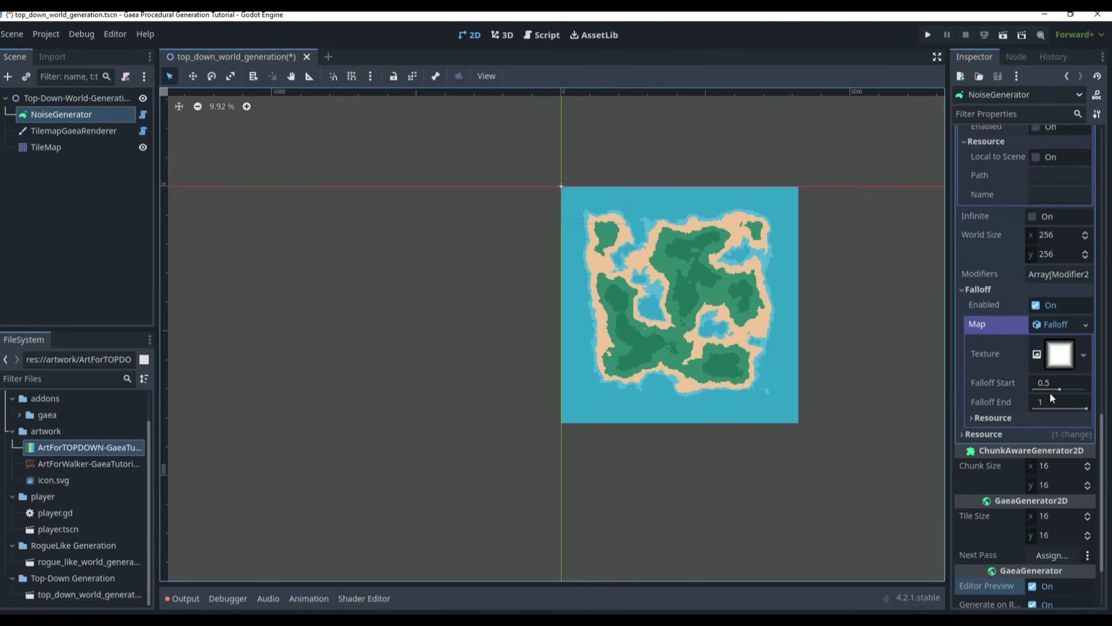
{"action": "left_click", "coordinate": [1052, 383]}
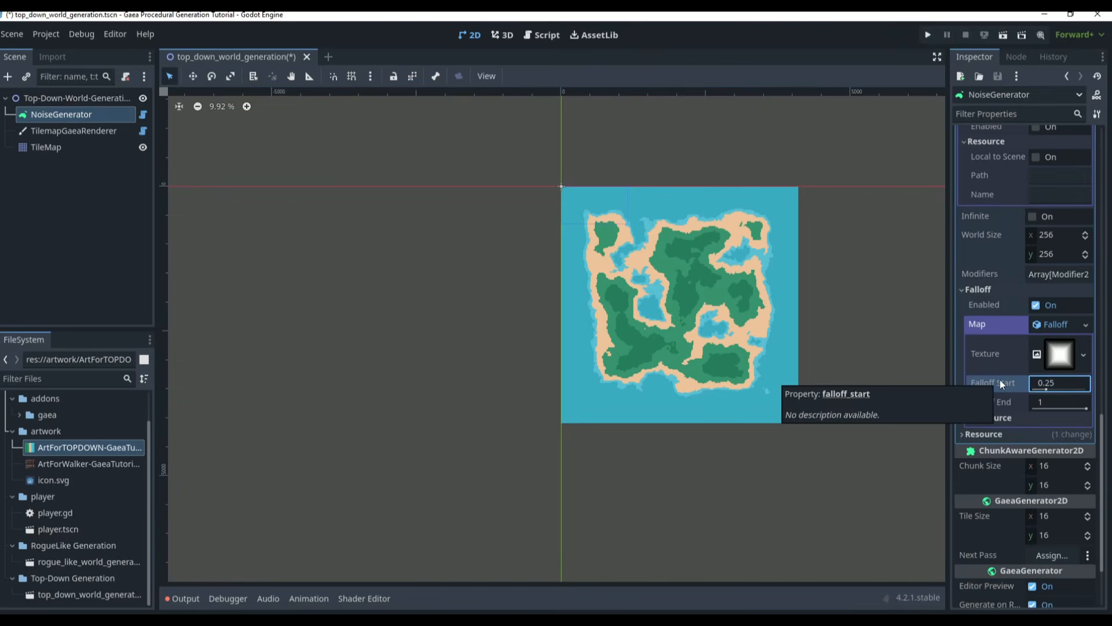
Generate the world several times with the new falloff start to compare the island shapes
{"action": "scroll", "coordinate": [1041, 145], "scroll_direction": "up", "scroll_amount": 15}
{"action": "left_click", "coordinate": [1007, 136]}
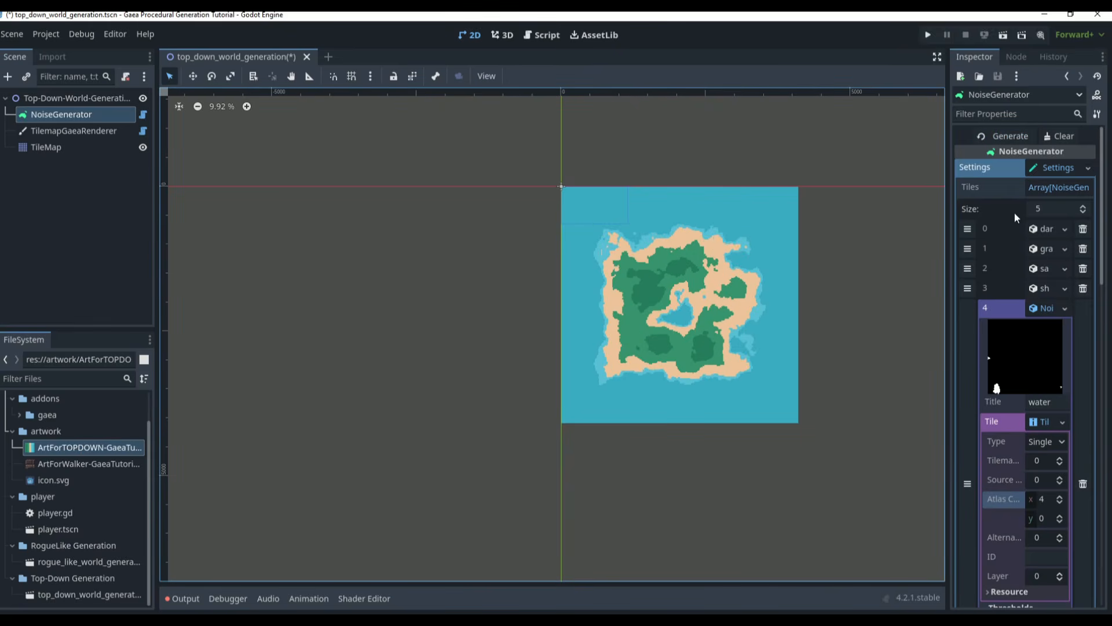
{"action": "left_click", "coordinate": [1011, 137]}
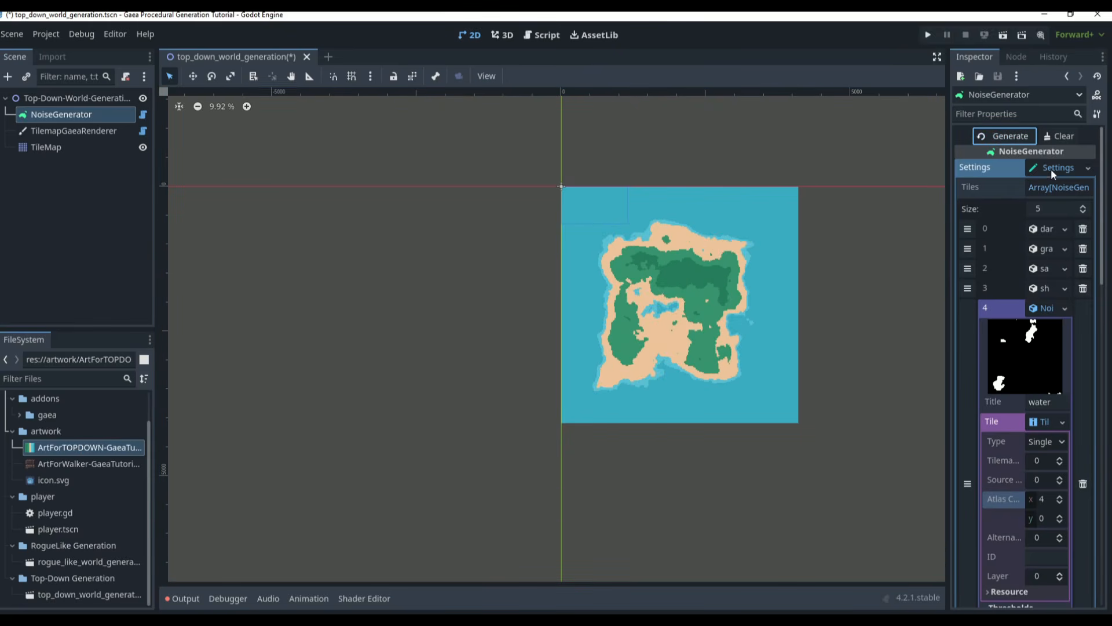
{"action": "left_click", "coordinate": [1004, 139]}
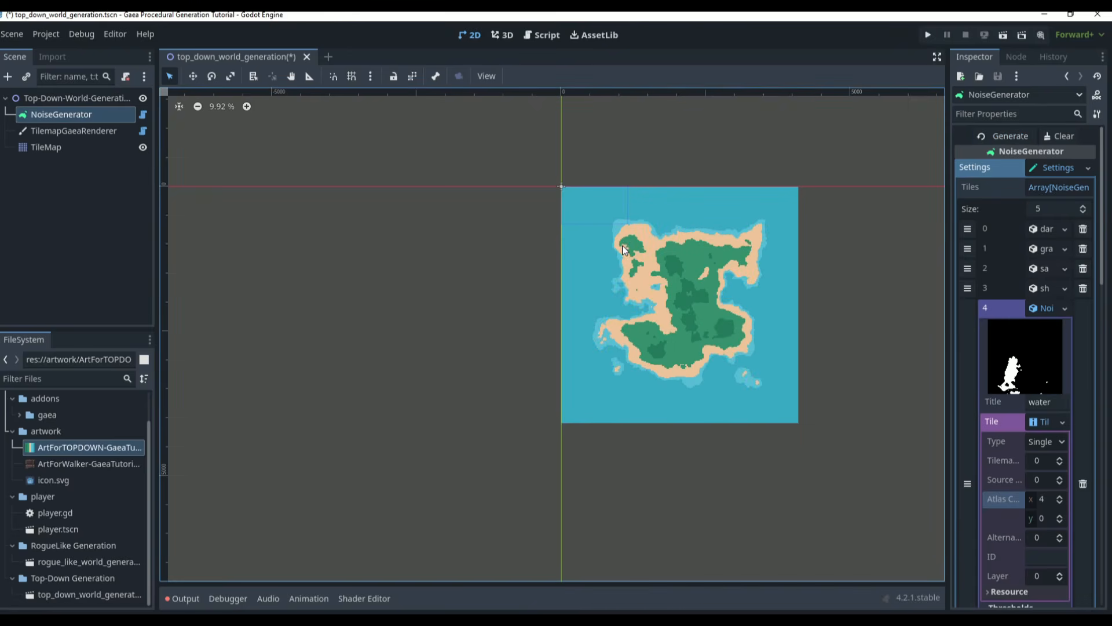
Review the sand and grass tile thresholds, and set the shallow water tile's minimum threshold to -0.6
{"action": "left_click", "coordinate": [1048, 268]}
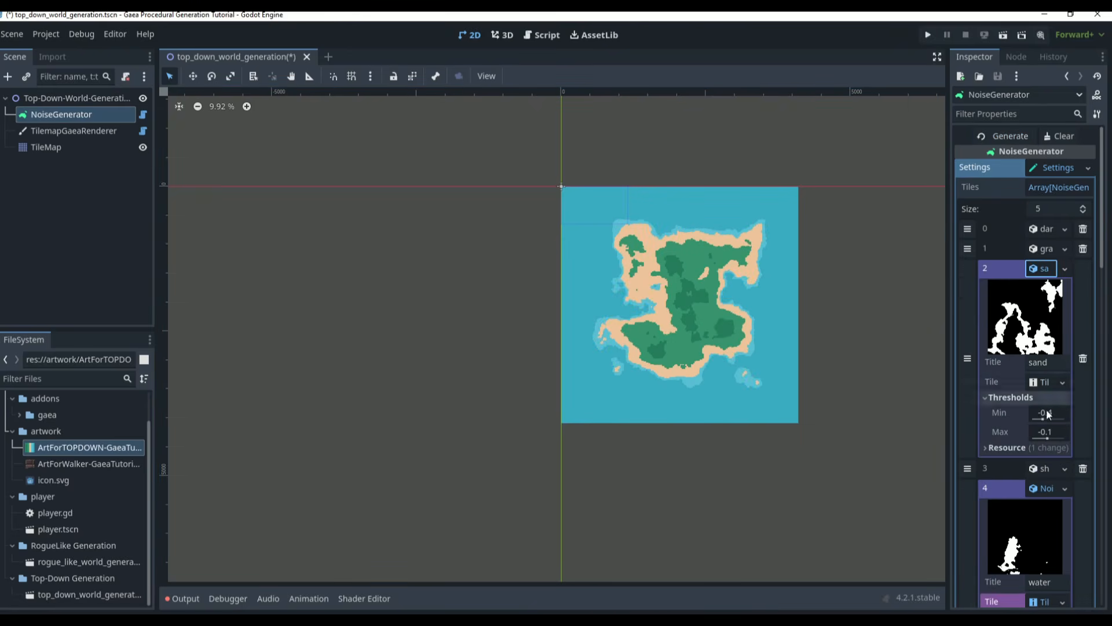
{"action": "left_click", "coordinate": [1050, 412]}
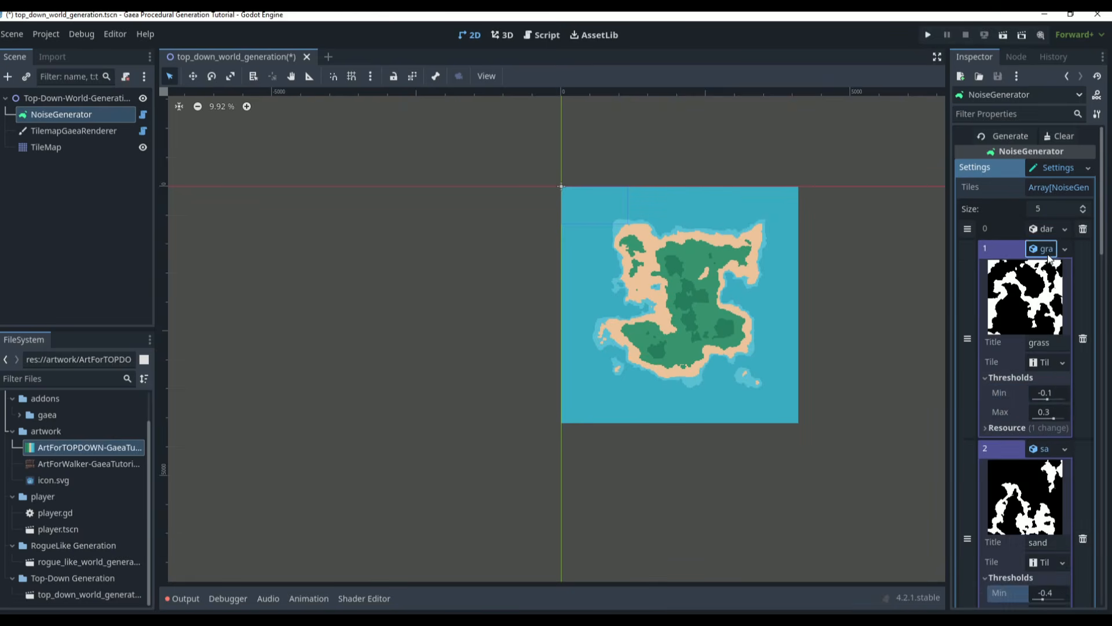
{"action": "scroll", "coordinate": [1040, 405], "scroll_direction": "down", "scroll_amount": 5}
{"action": "scroll", "coordinate": [1037, 427], "scroll_direction": "down", "scroll_amount": 3}
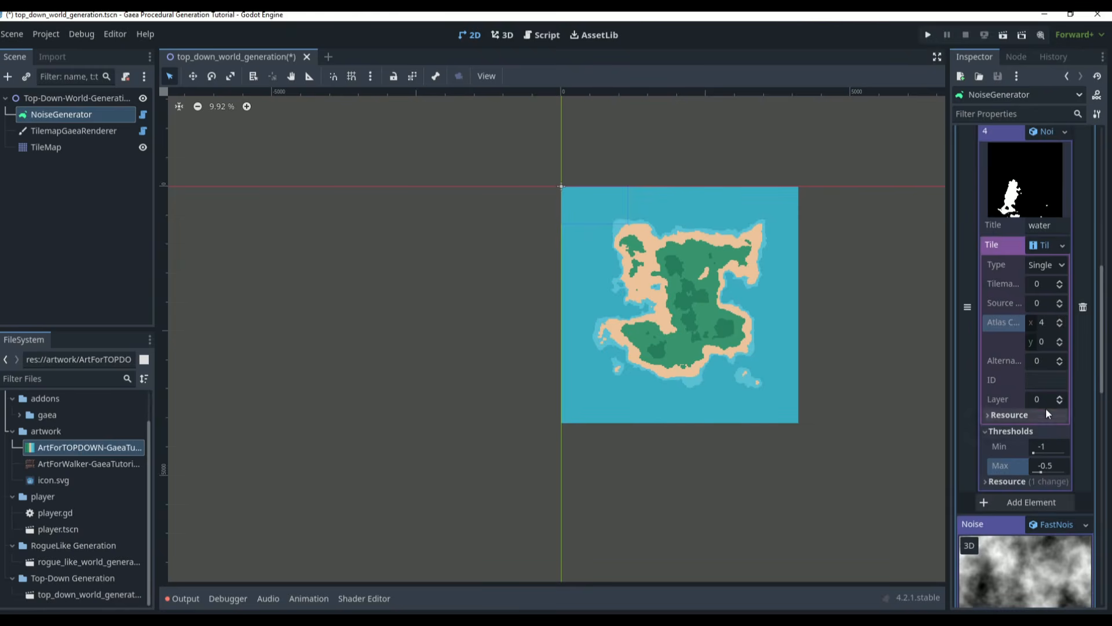
{"action": "scroll", "coordinate": [1037, 441], "scroll_direction": "up", "scroll_amount": 6}
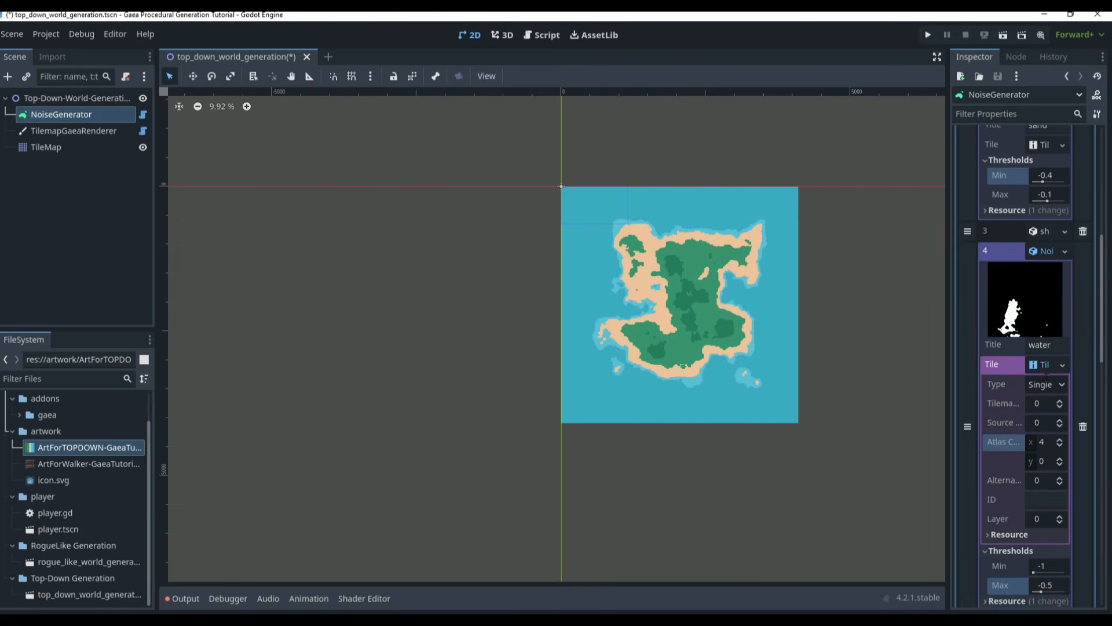
{"action": "scroll", "coordinate": [1037, 411], "scroll_direction": "down", "scroll_amount": 3}
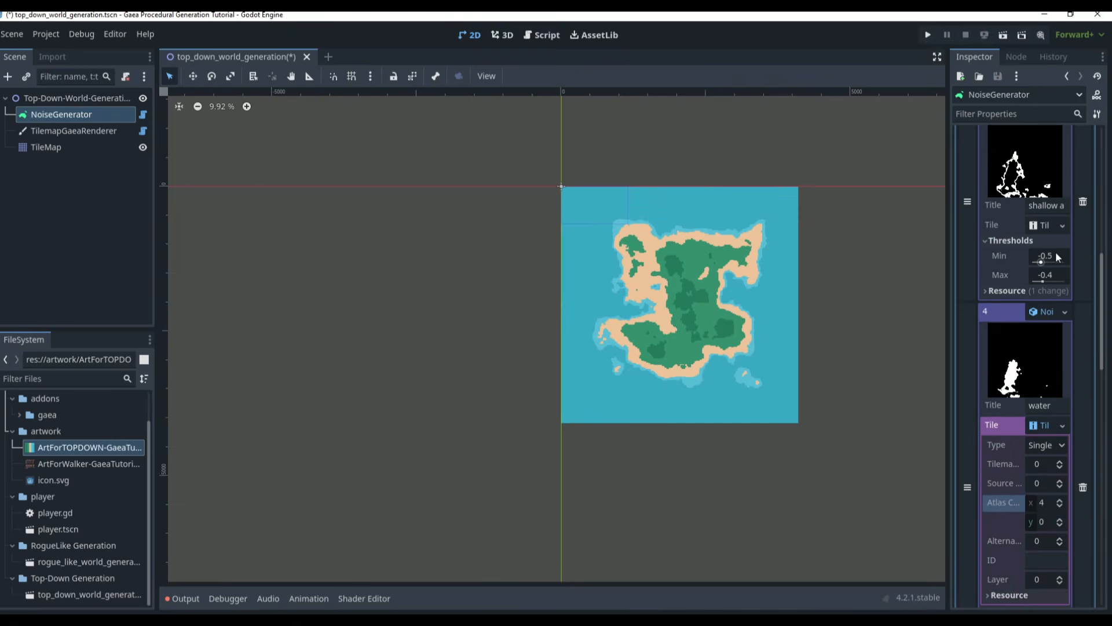
{"action": "left_click", "coordinate": [1052, 255]}
{"action": "key", "text": "BackSpace"}
{"action": "type", "text": "6"}
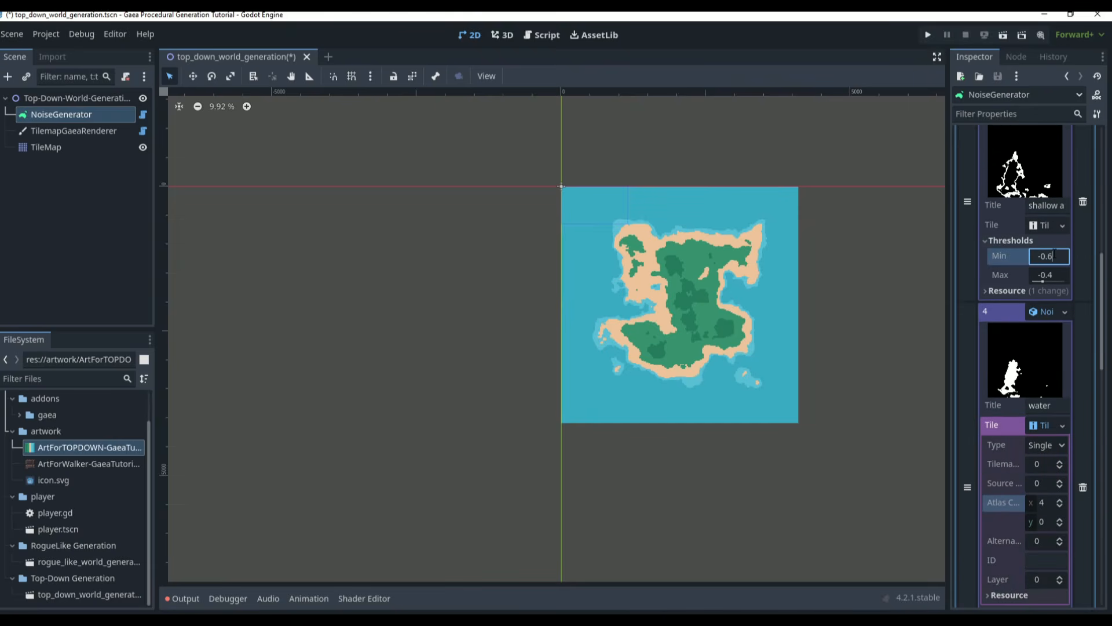
{"action": "key", "text": "Return"}
Set the water tile's maximum threshold to -0.6
{"action": "scroll", "coordinate": [1028, 600], "scroll_direction": "down", "scroll_amount": 5}
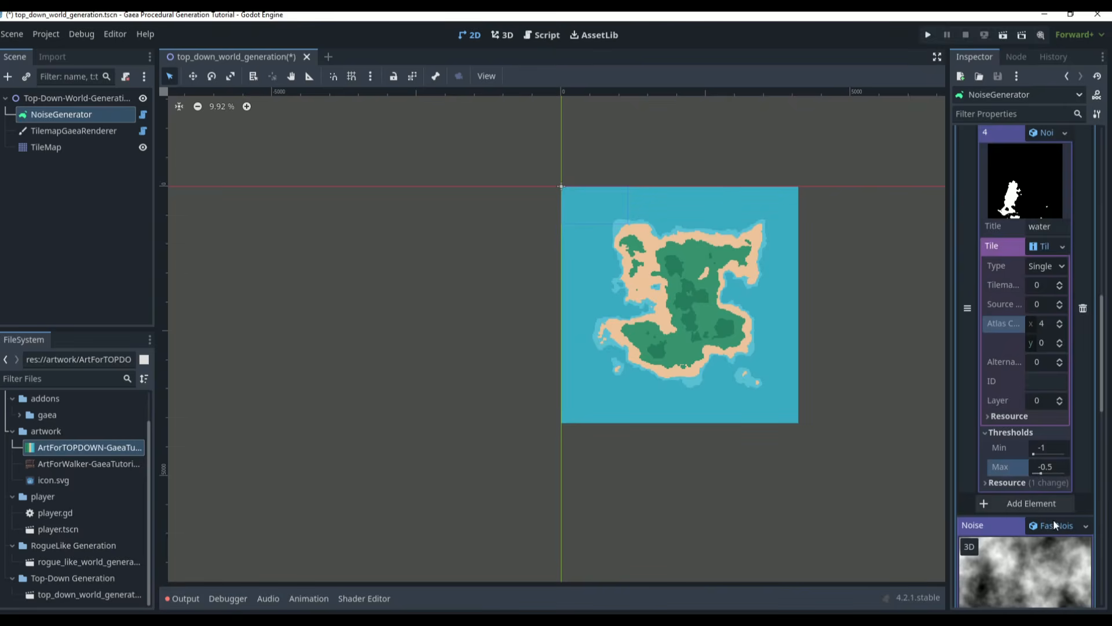
{"action": "left_click", "coordinate": [1052, 449]}
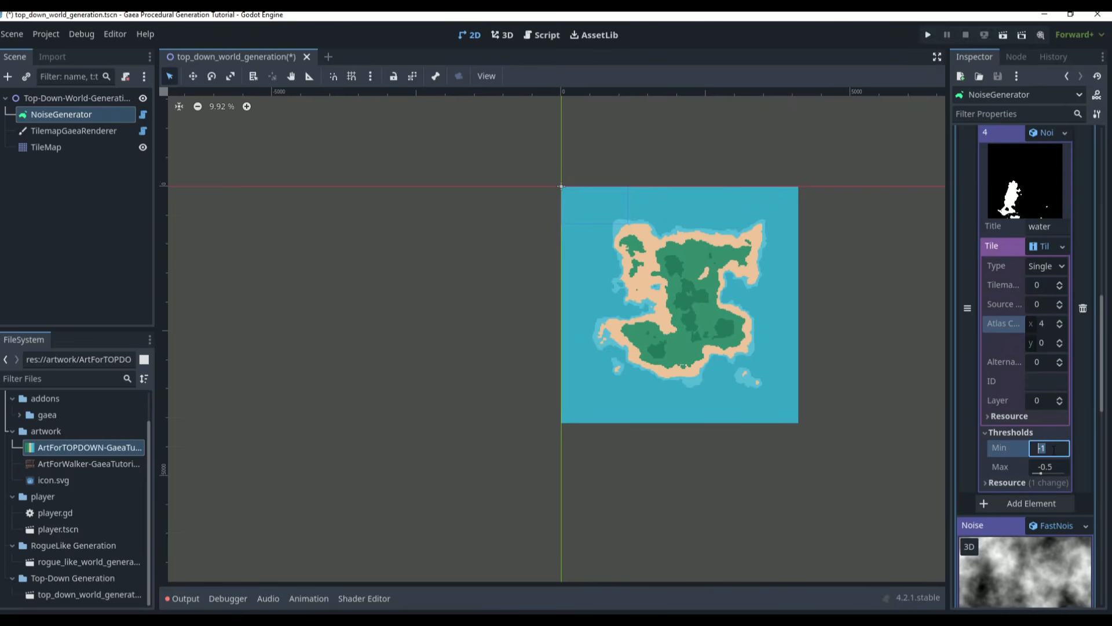
{"action": "left_click", "coordinate": [1056, 463]}
{"action": "key", "text": "Return"}
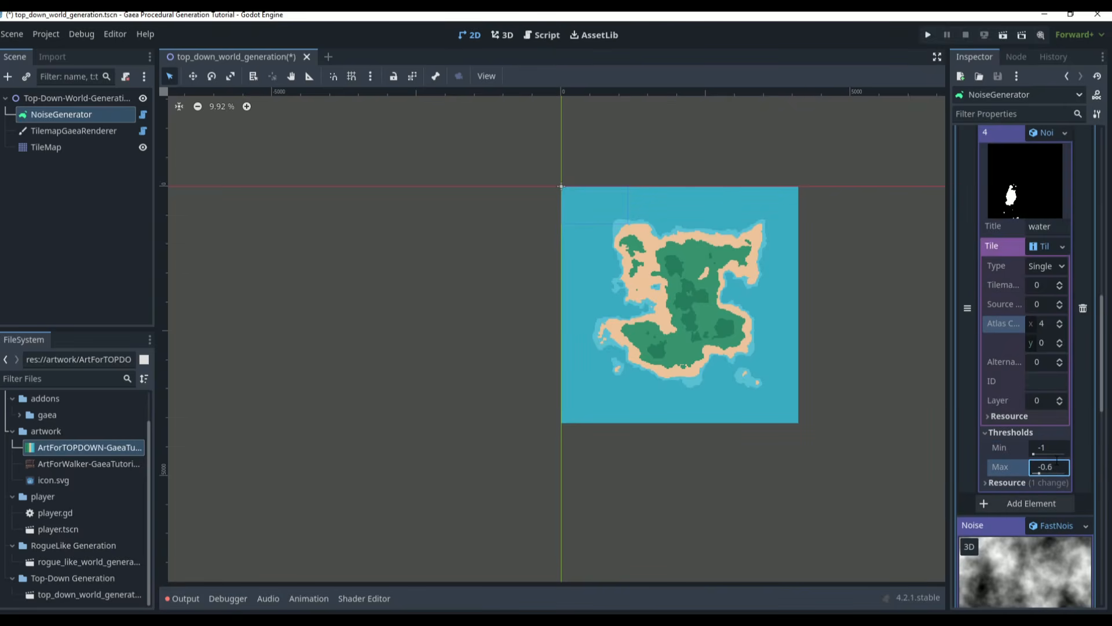
Regenerate the world several times with the adjusted shallow water and water thresholds
{"action": "scroll", "coordinate": [1014, 318], "scroll_direction": "up", "scroll_amount": 10}
{"action": "scroll", "coordinate": [1026, 168], "scroll_direction": "up", "scroll_amount": 3}
{"action": "left_click", "coordinate": [1031, 136]}
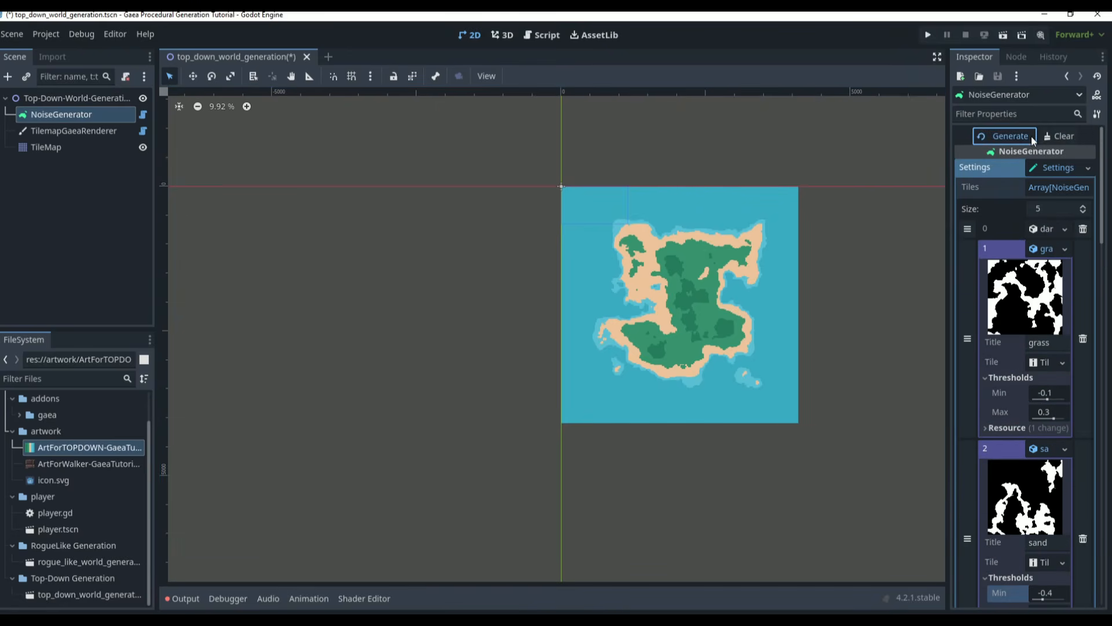
{"action": "left_click", "coordinate": [1031, 137]}
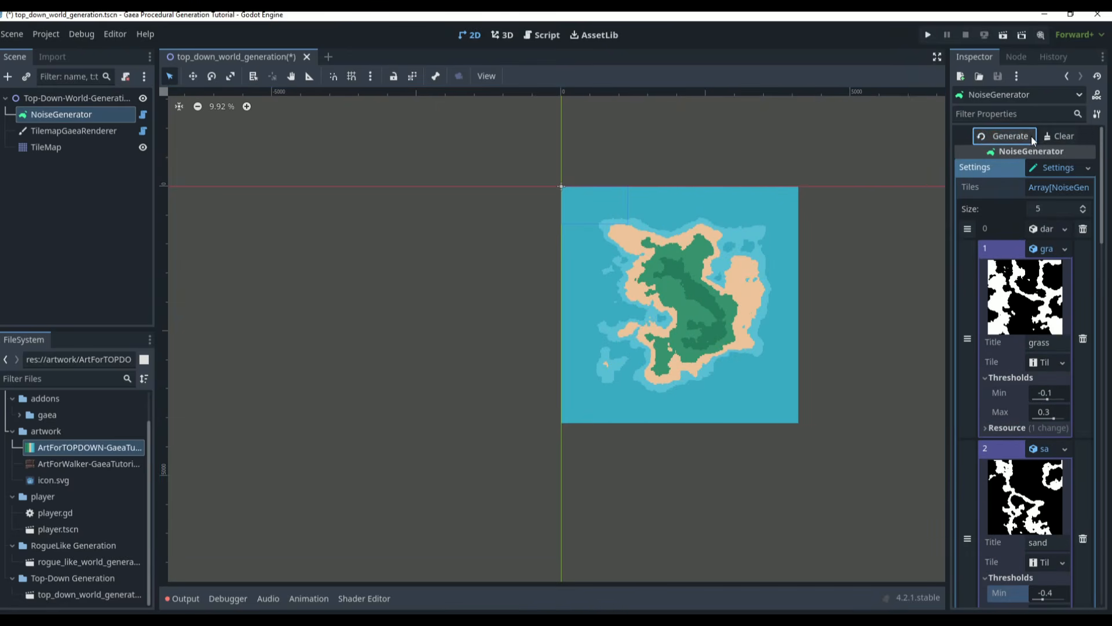
{"action": "left_click", "coordinate": [1024, 136]}
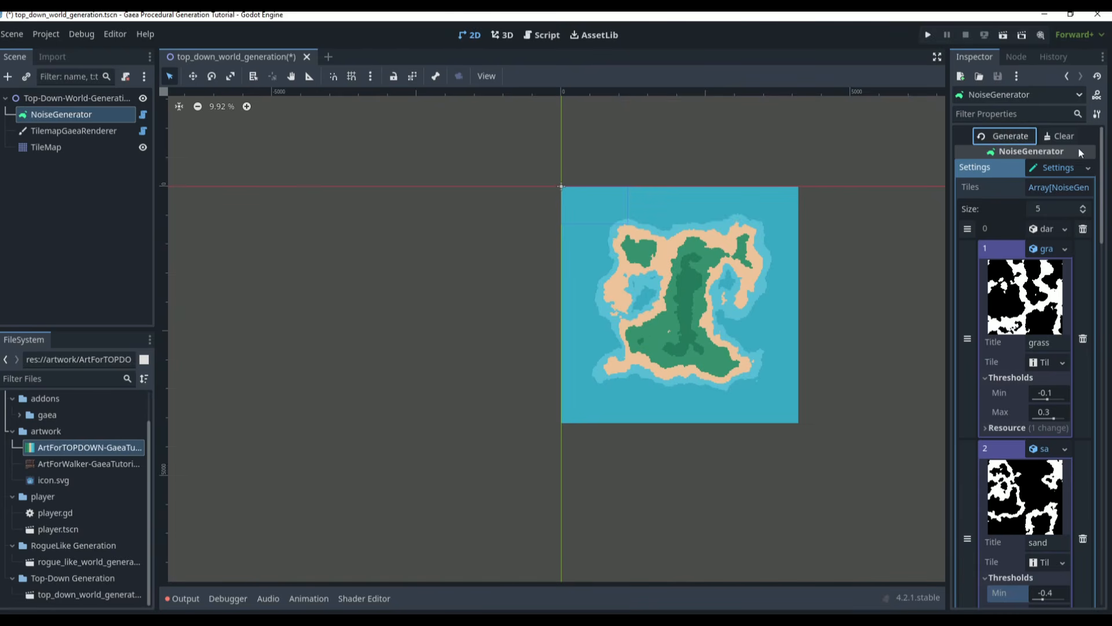
Try to instantiate player/player.tscn as a child of the top-down world root node
{"action": "left_click", "coordinate": [55, 99]}
{"action": "left_click", "coordinate": [25, 77]}
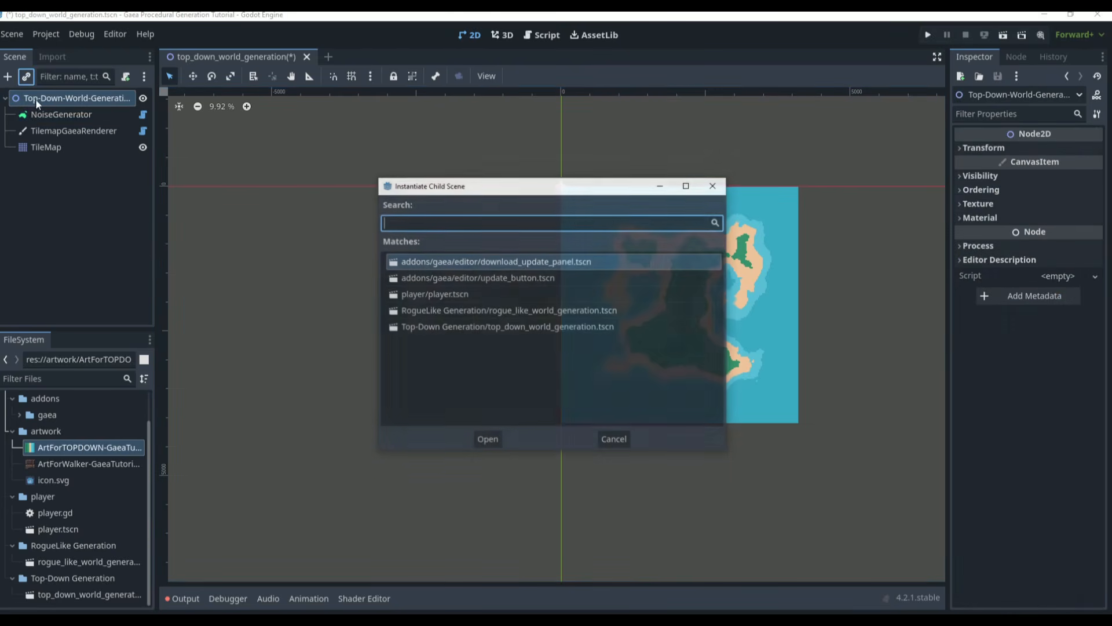
{"action": "double_click", "coordinate": [464, 294]}
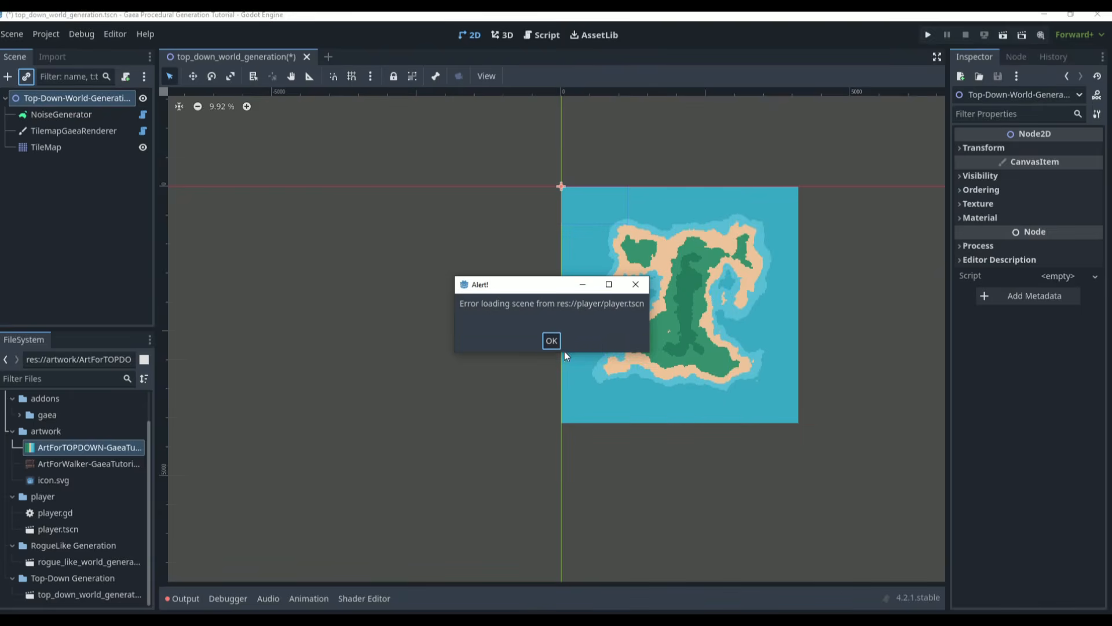
{"action": "left_click", "coordinate": [551, 339]}
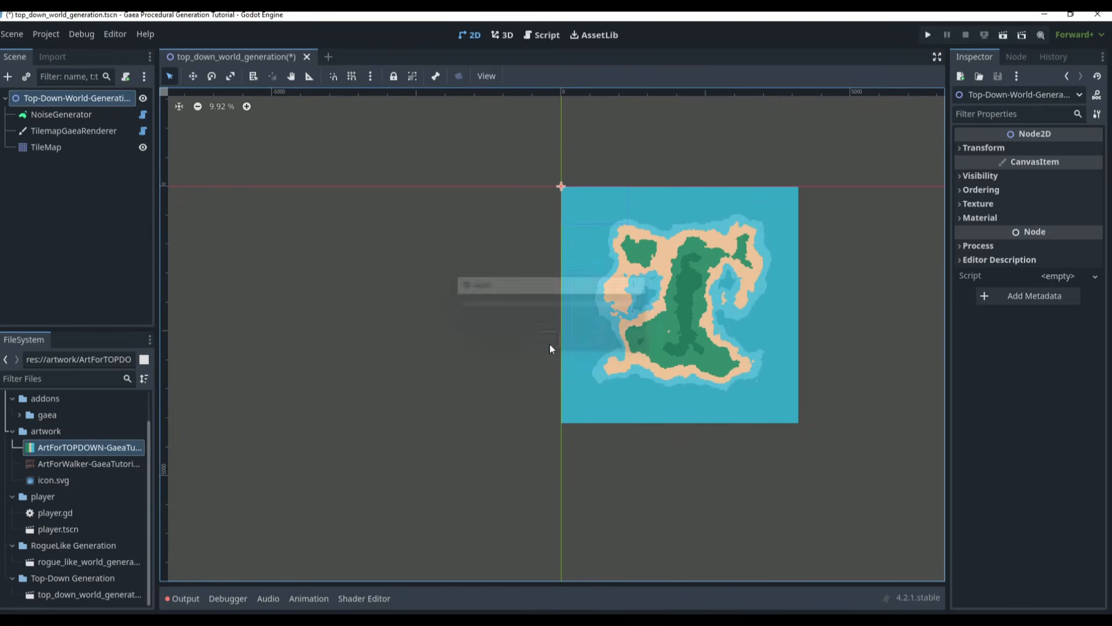
Try to open player.tscn despite its missing dependency
{"action": "left_click", "coordinate": [72, 514]}
{"action": "double_click", "coordinate": [66, 529]}
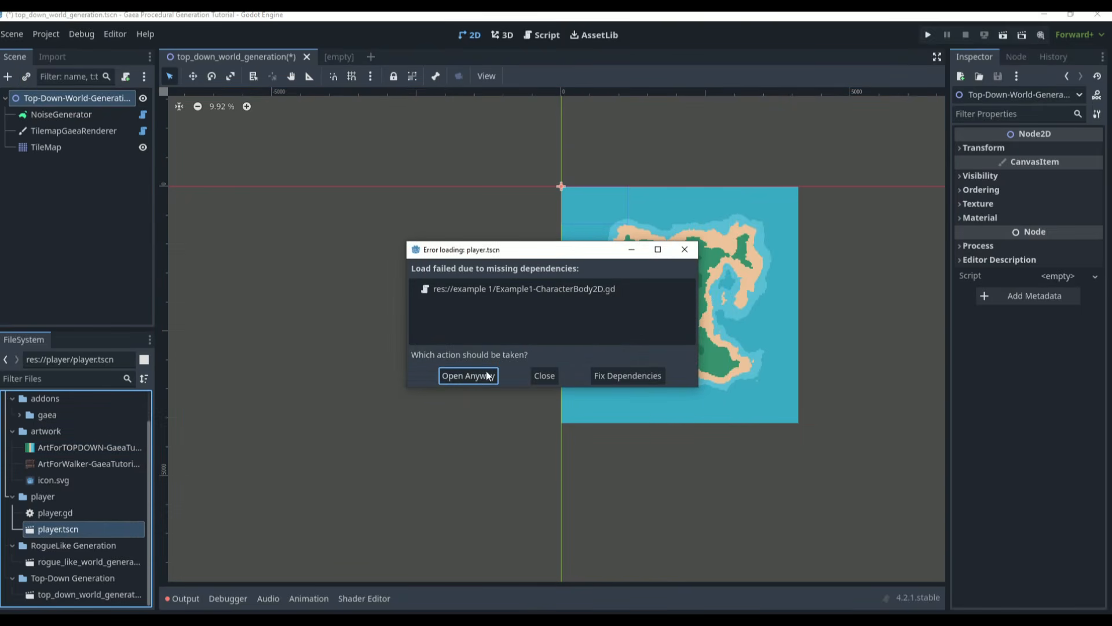
{"action": "left_click", "coordinate": [476, 380]}
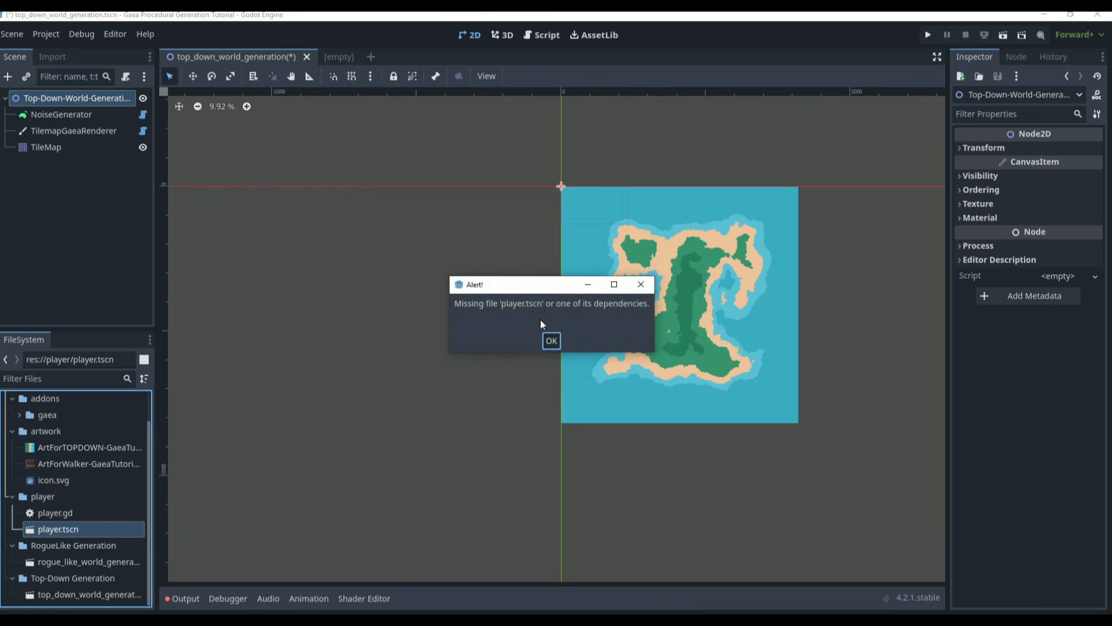
{"action": "left_click", "coordinate": [549, 342]}
Replace player.tscn's broken Example1-CharacterBody2D.gd dependency with player/player.gd and open the player scene
{"action": "double_click", "coordinate": [74, 528]}
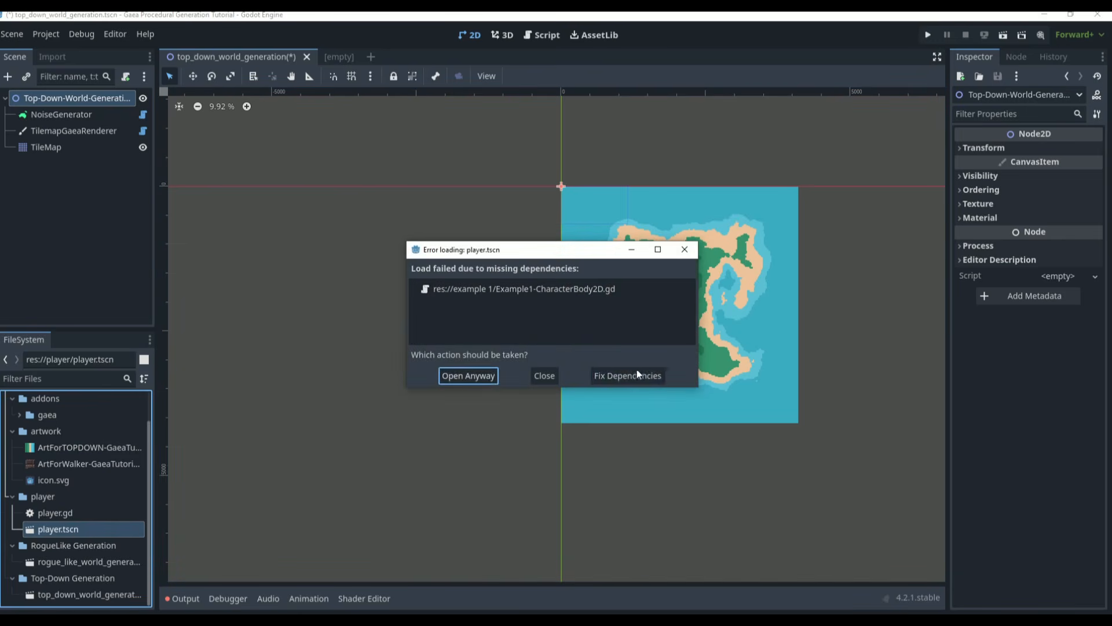
{"action": "left_click", "coordinate": [631, 374]}
{"action": "left_click", "coordinate": [750, 207]}
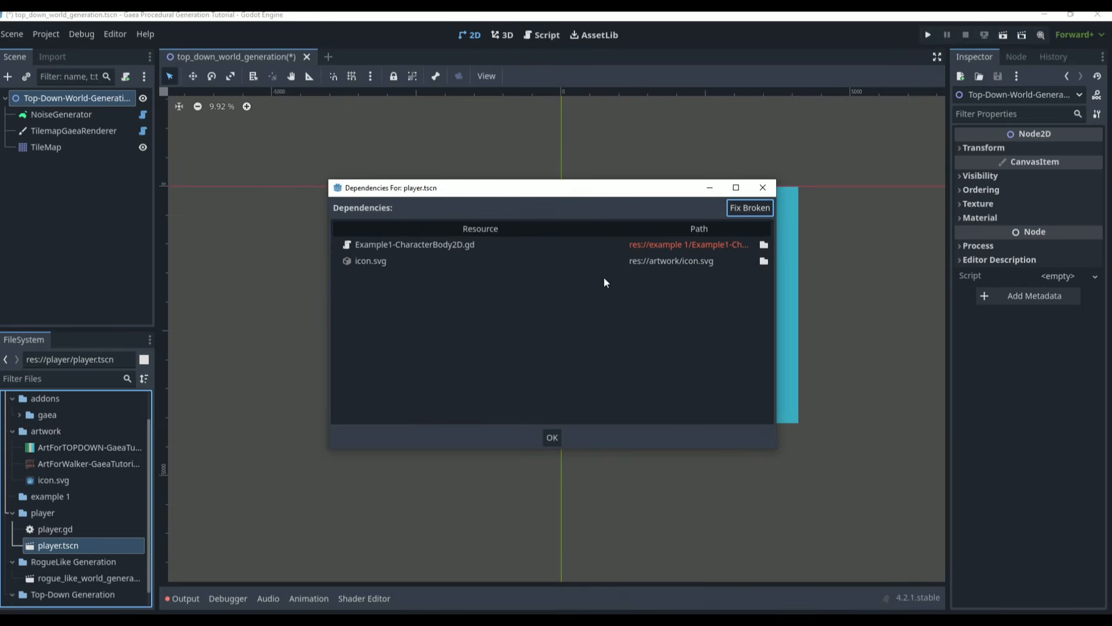
{"action": "left_click", "coordinate": [493, 250]}
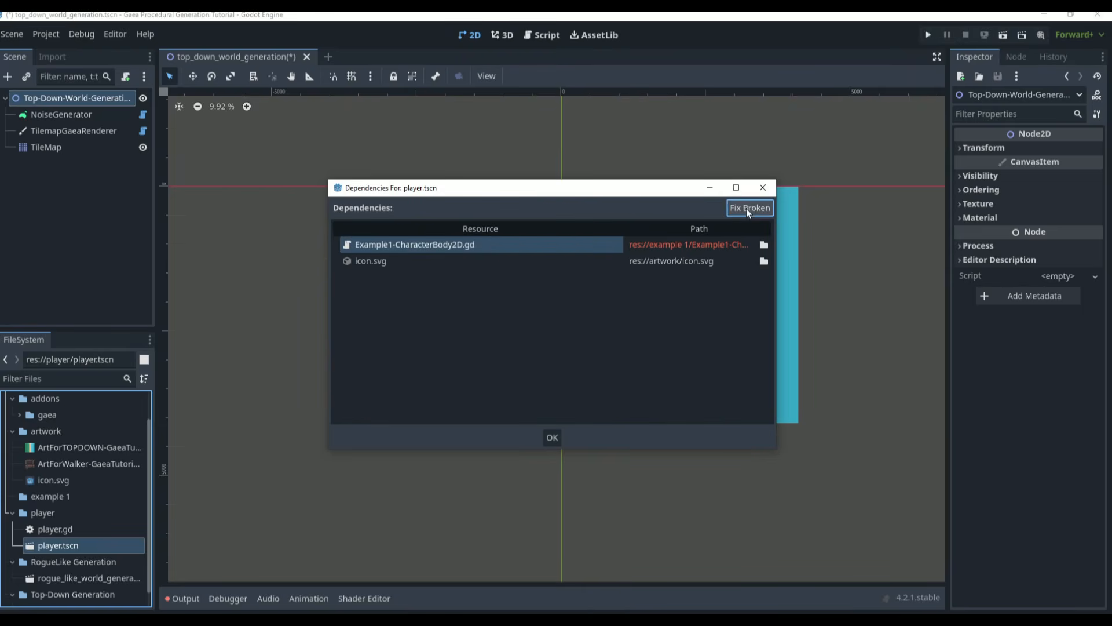
{"action": "left_click", "coordinate": [725, 245]}
{"action": "left_click", "coordinate": [764, 245]}
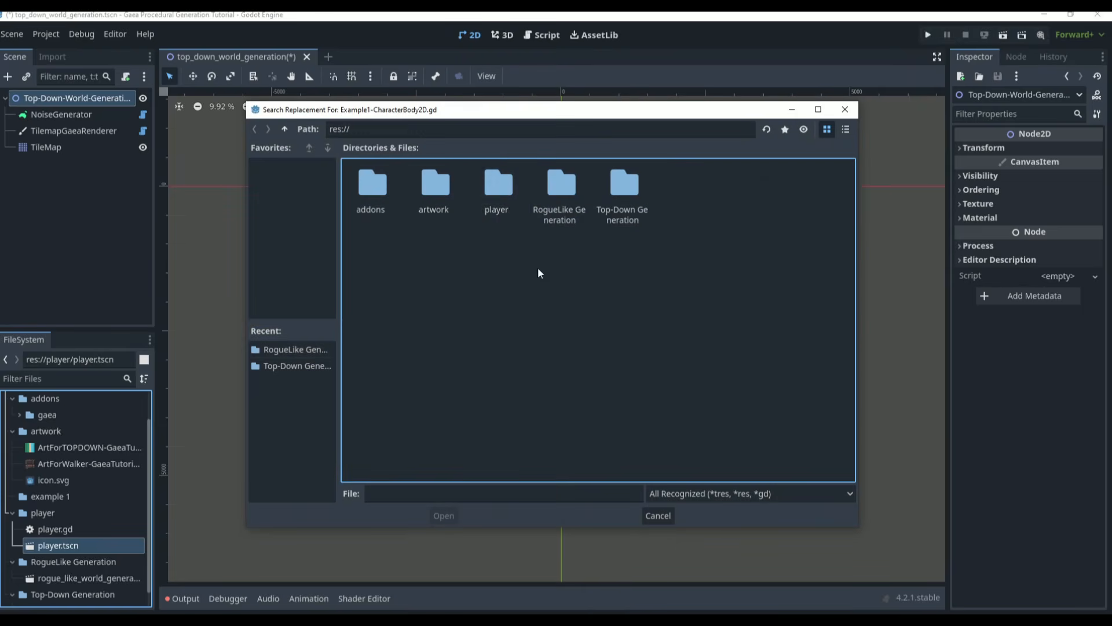
{"action": "double_click", "coordinate": [498, 185]}
{"action": "left_click", "coordinate": [363, 192]}
{"action": "left_click", "coordinate": [444, 516]}
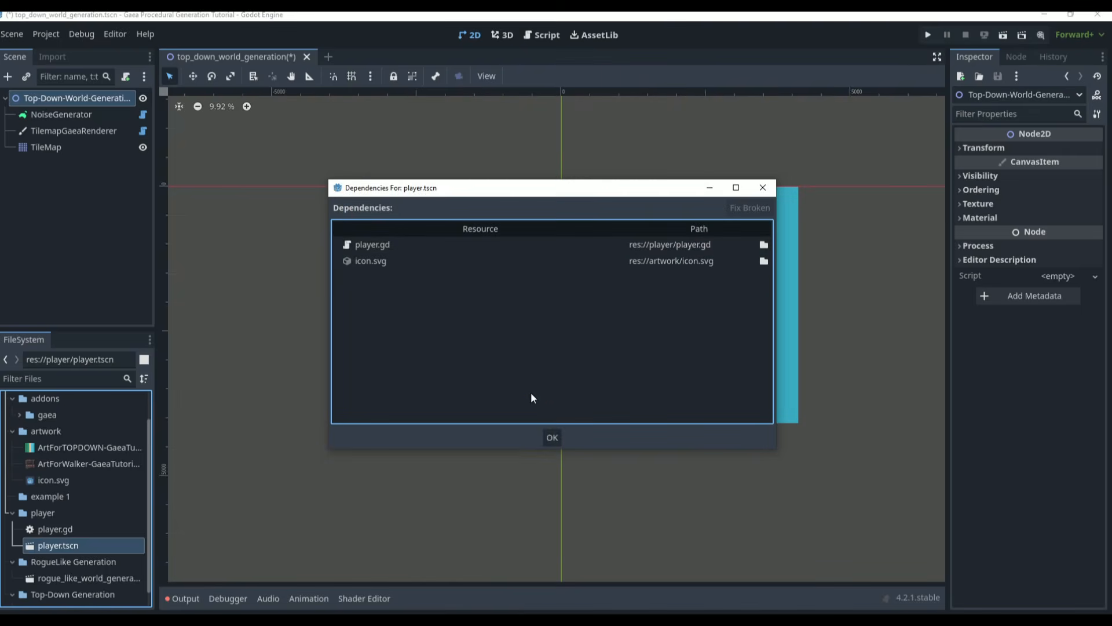
{"action": "left_click", "coordinate": [549, 437]}
{"action": "left_click", "coordinate": [464, 377]}
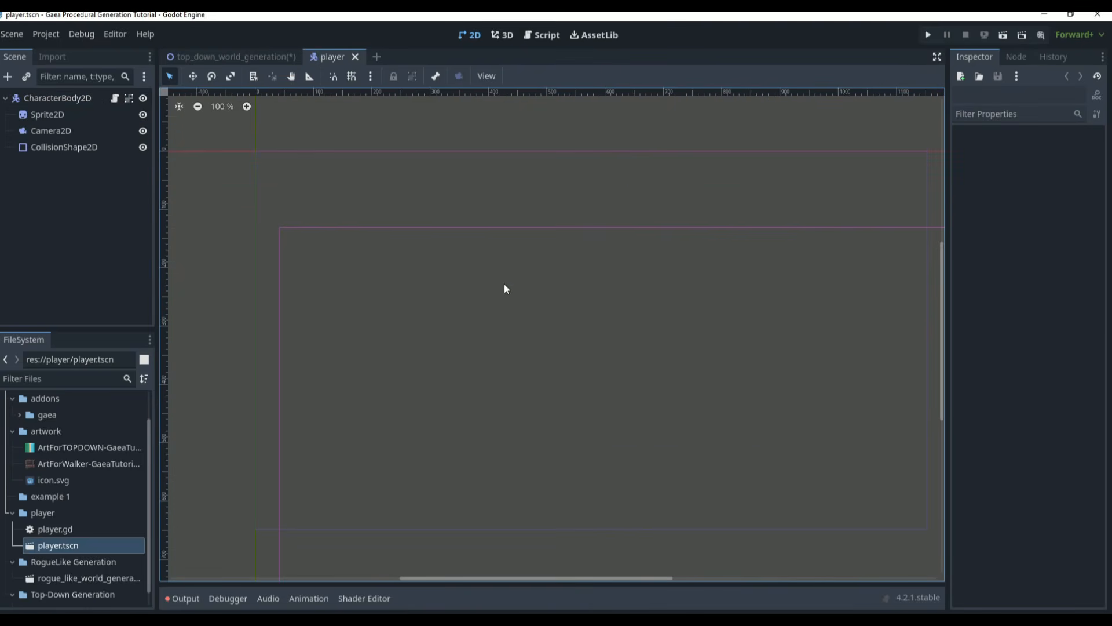
Instantiate player/player.tscn under the root node of top_down_world_generation and save the scene
{"action": "left_click", "coordinate": [218, 57]}
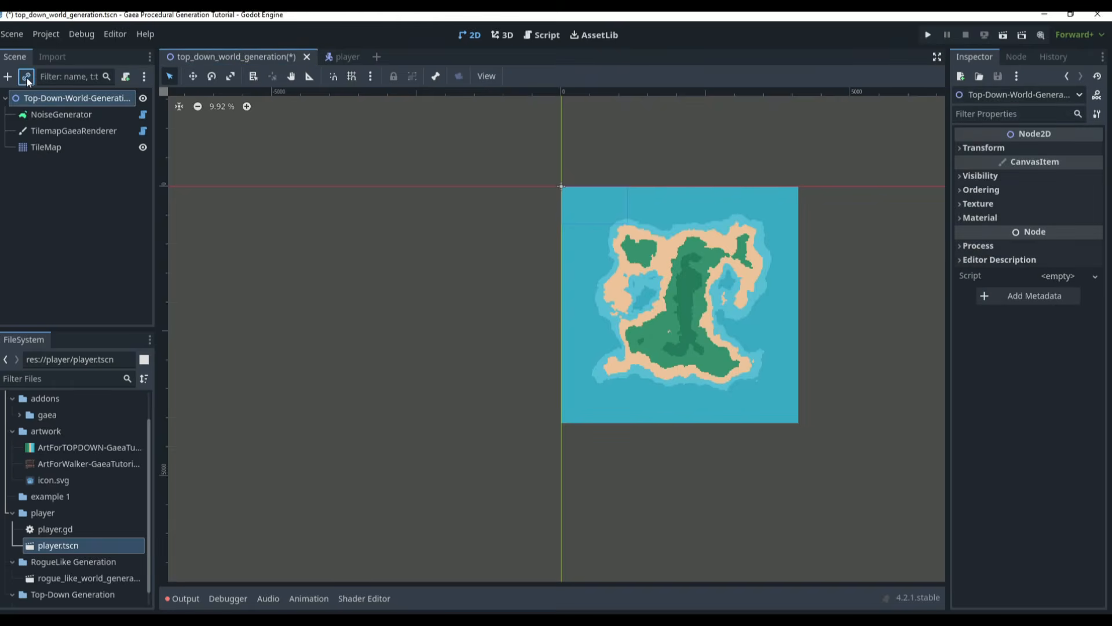
{"action": "left_click", "coordinate": [26, 77]}
{"action": "double_click", "coordinate": [475, 294]}
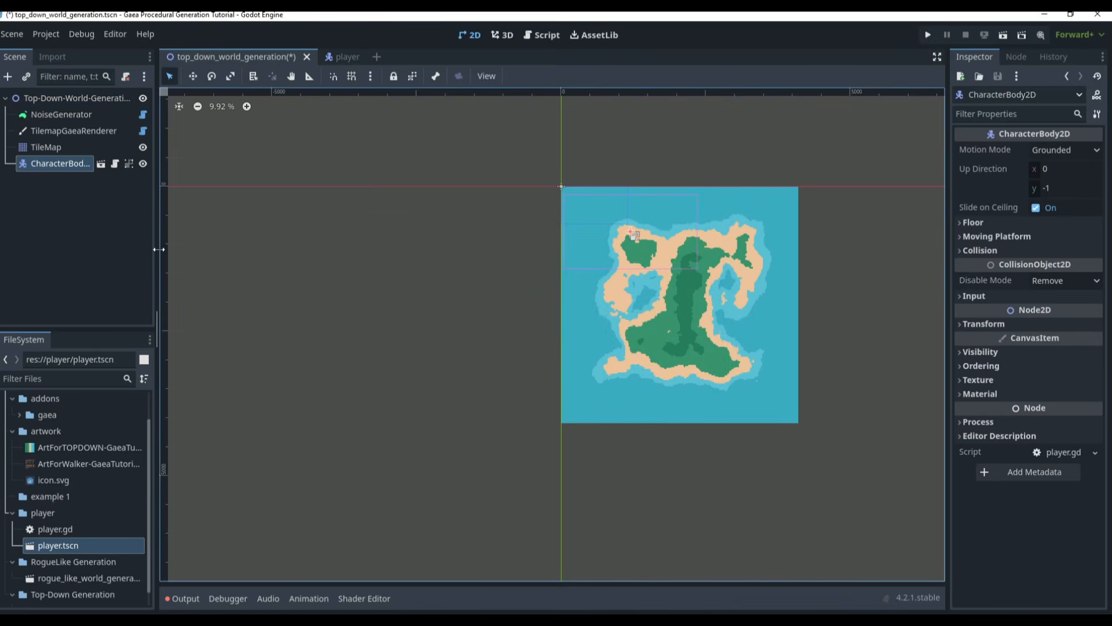
{"action": "scroll", "coordinate": [388, 259], "scroll_direction": "down", "scroll_amount": 3}
{"action": "scroll", "coordinate": [496, 258], "scroll_direction": "up", "scroll_amount": 4}
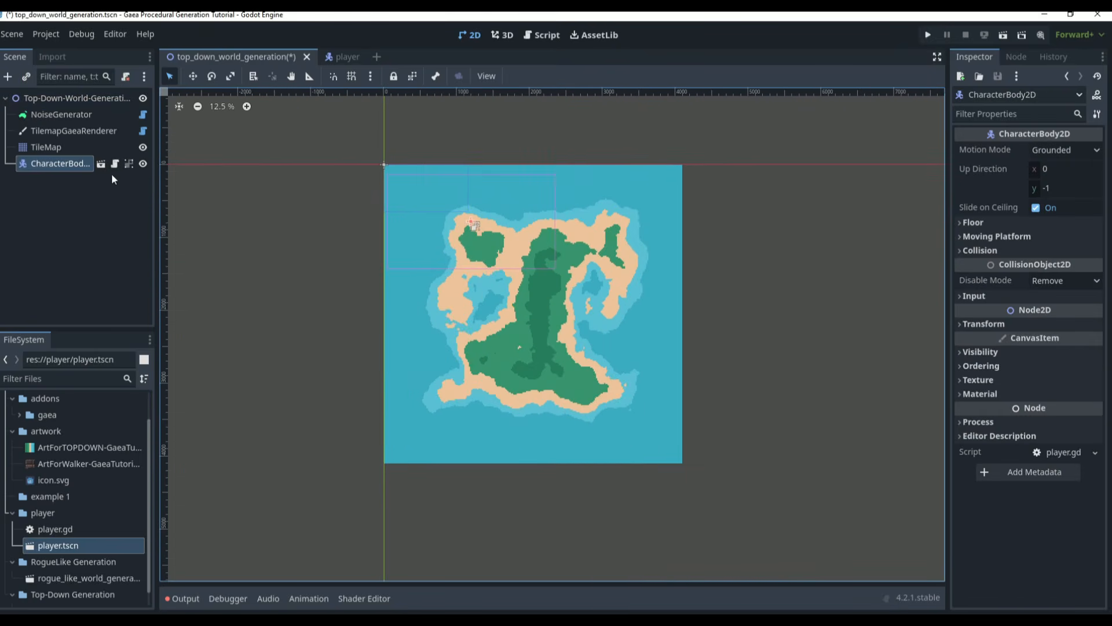
{"action": "left_click", "coordinate": [70, 98]}
{"action": "key", "text": "ctrl+s"}
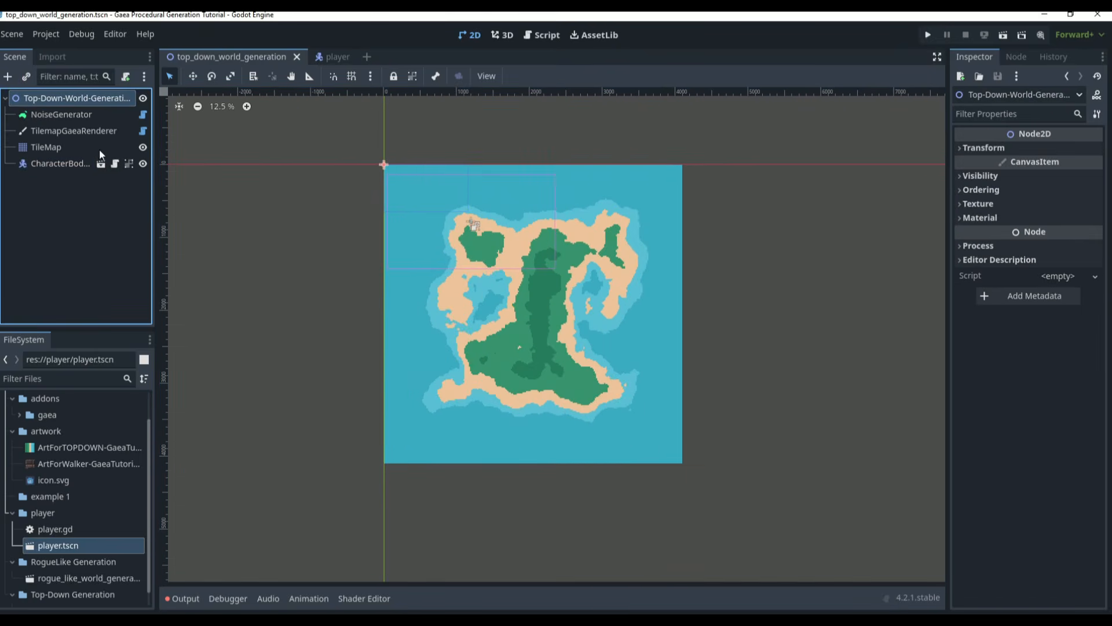
Run the top-down world scene, walk the player from the open water across the generated island, and close the game
{"action": "key", "text": "F6"}
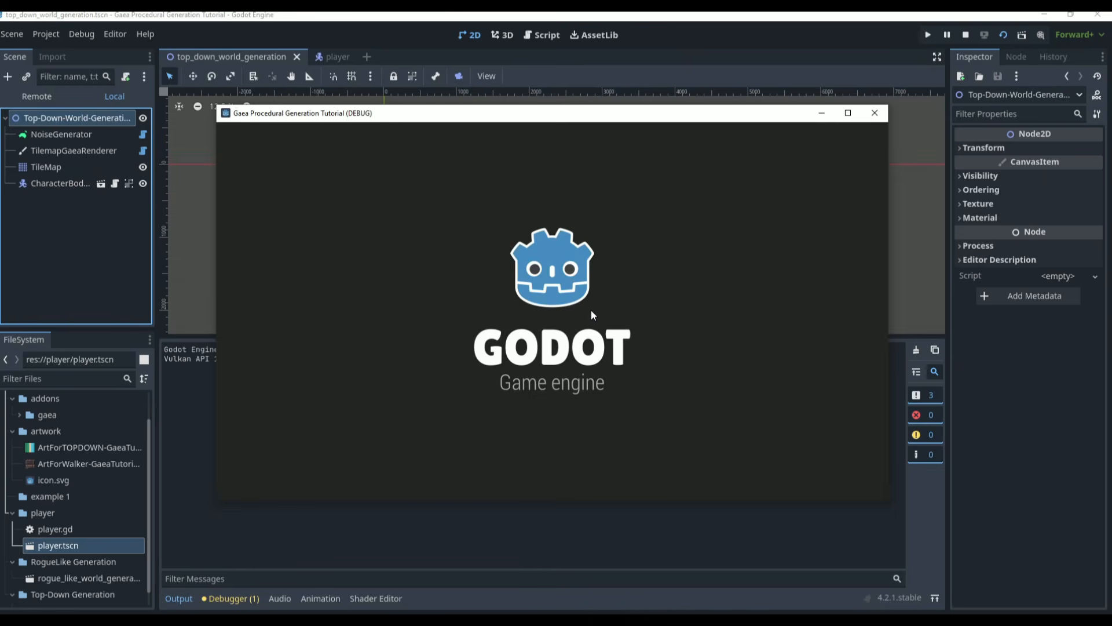
{"action": "key", "text": "Down"}
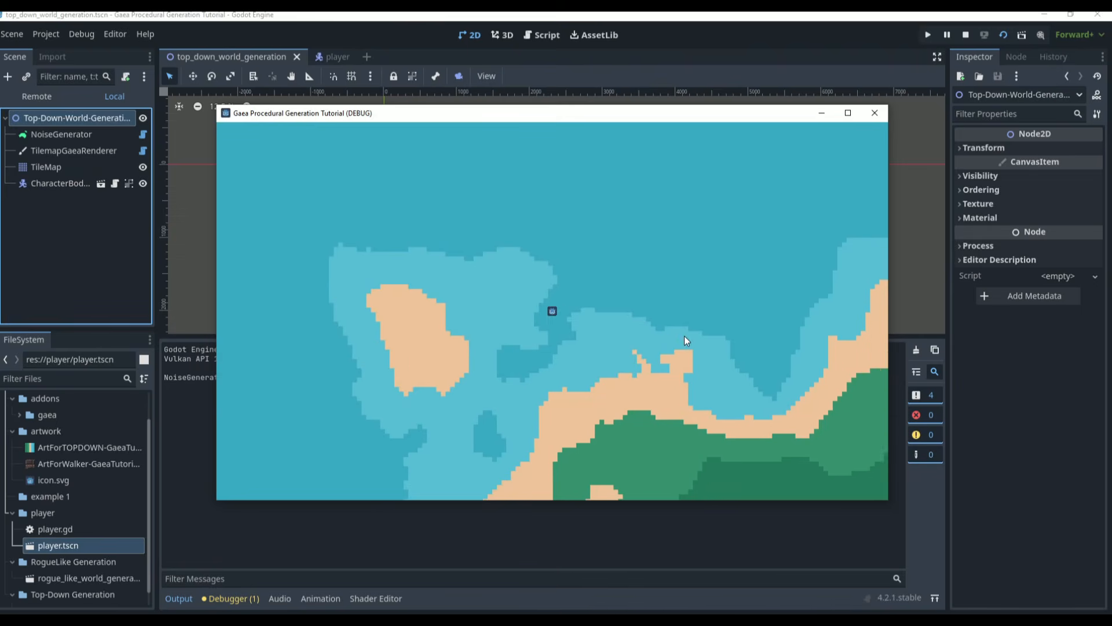
{"action": "key", "text": "Right"}
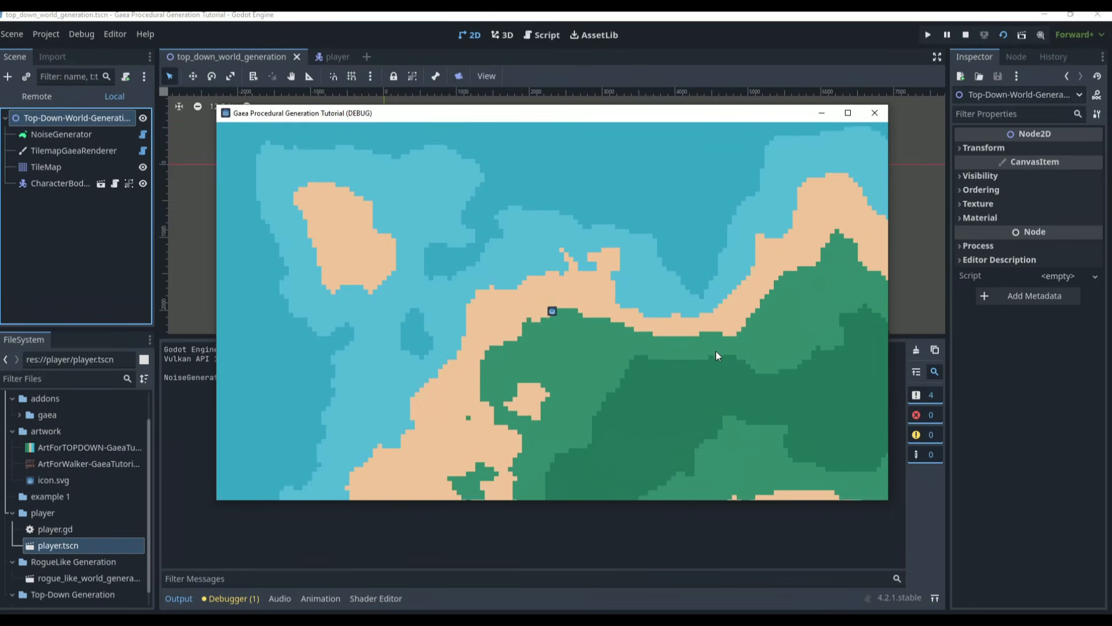
{"action": "key", "text": "Down"}
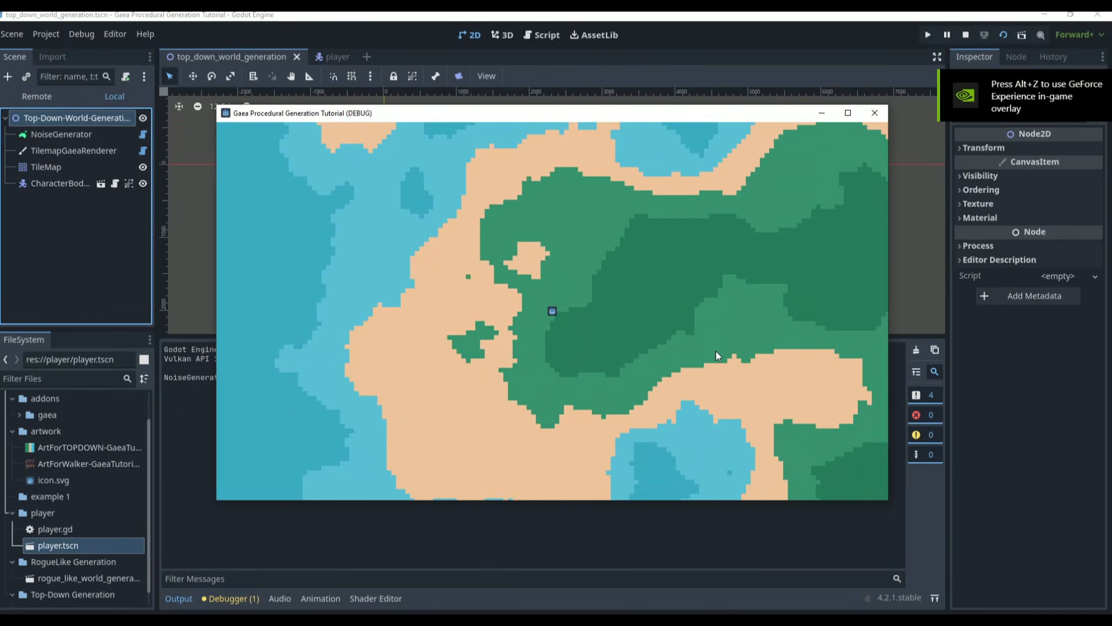
{"action": "key", "text": "Down"}
{"action": "key", "text": "Right"}
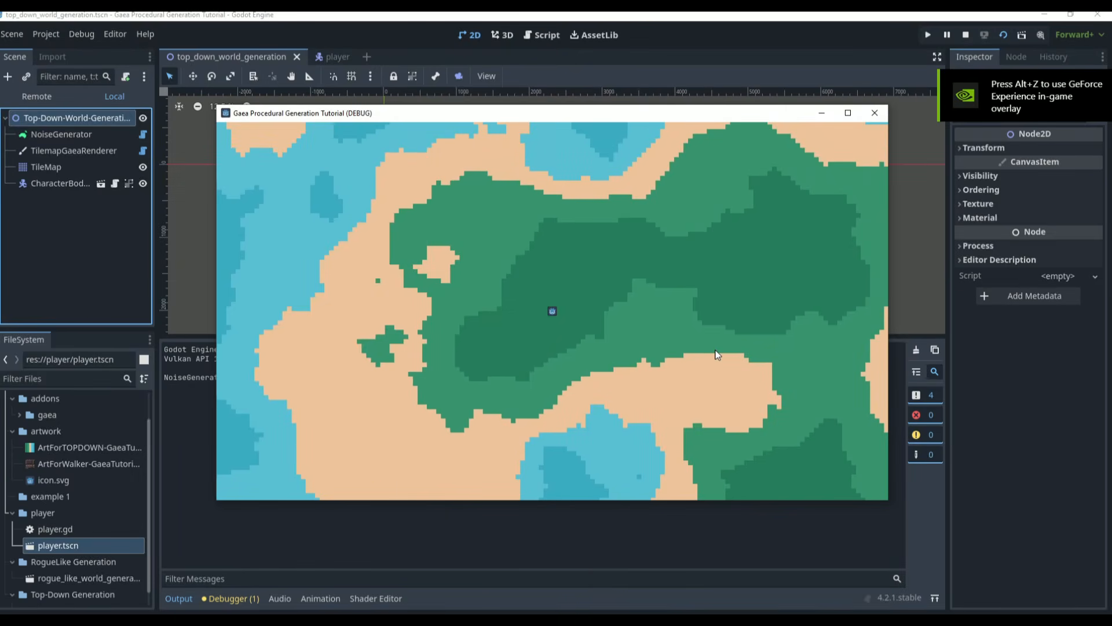
{"action": "key", "text": "Right"}
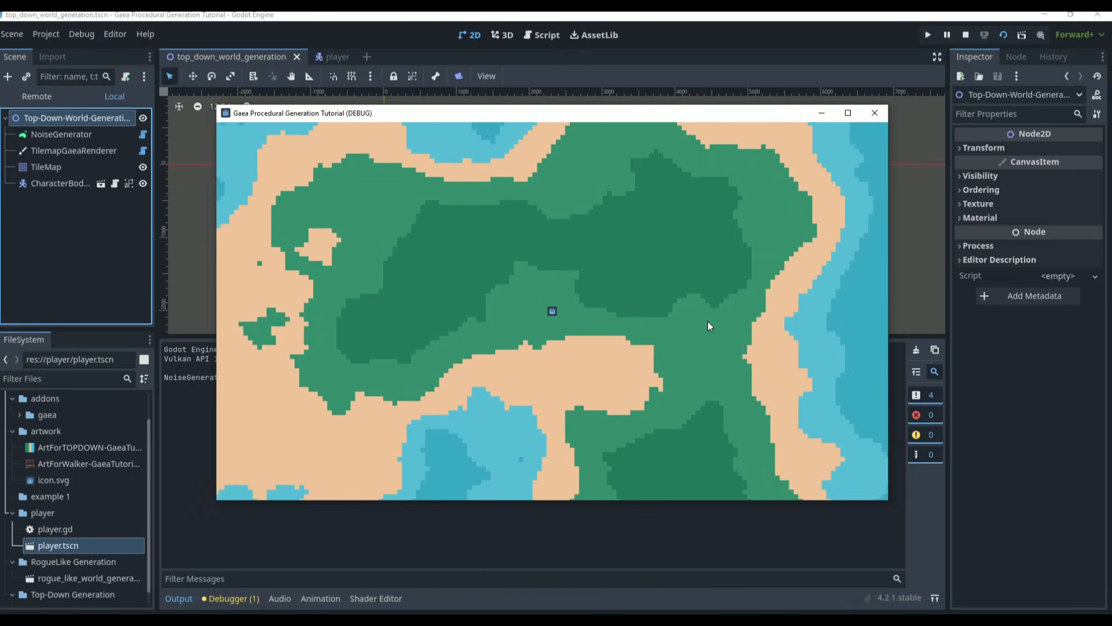
{"action": "key", "text": "Down"}
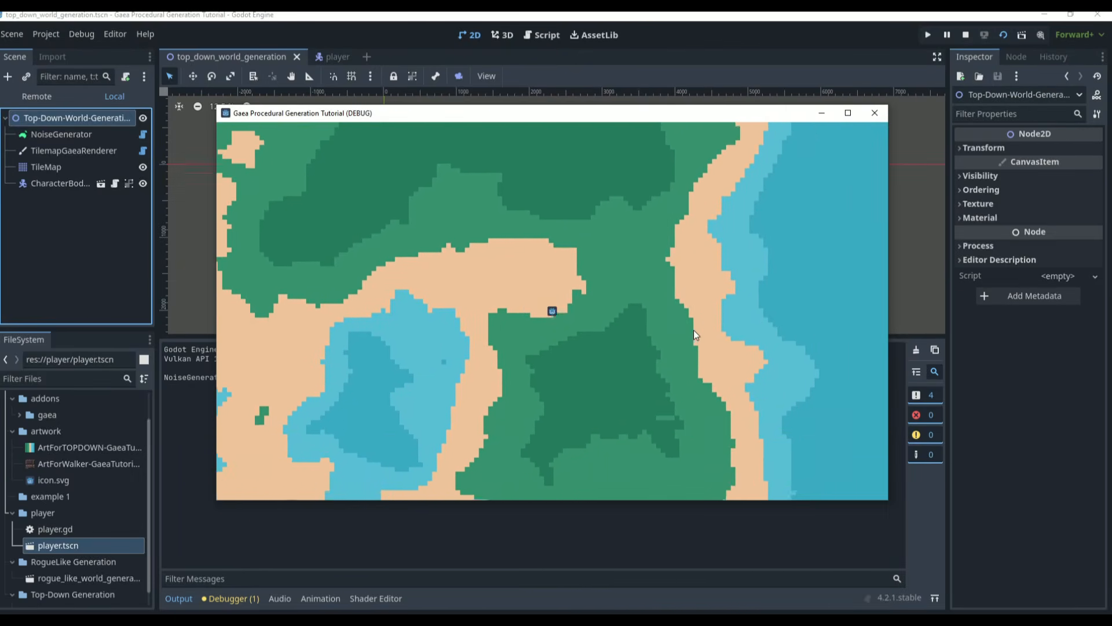
{"action": "key", "text": "Down"}
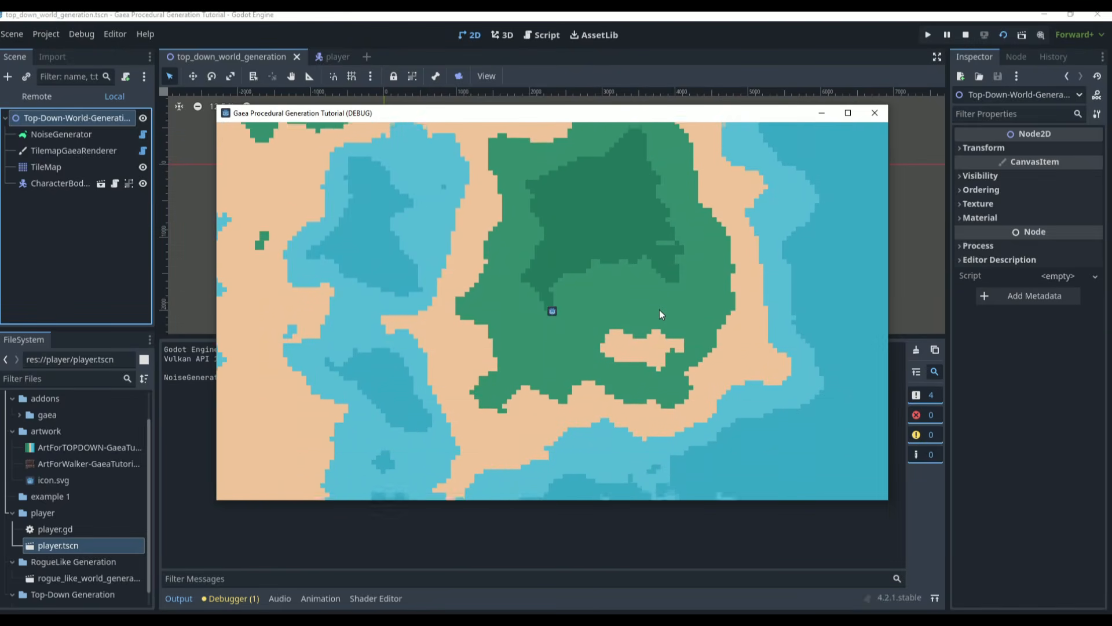
{"action": "key", "text": "Down"}
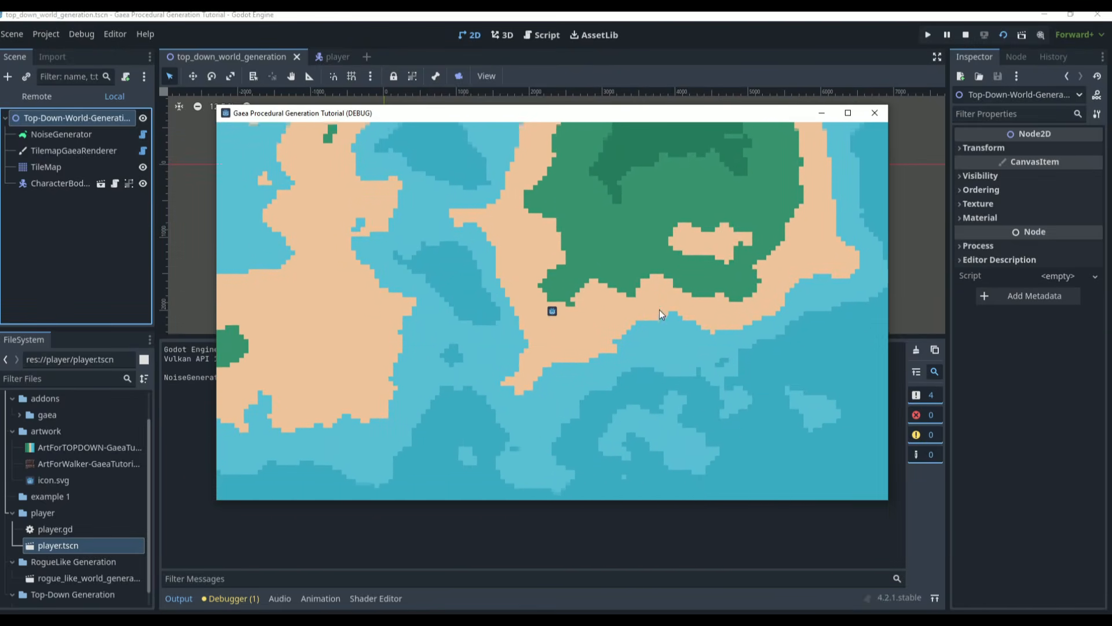
{"action": "key", "text": "Right"}
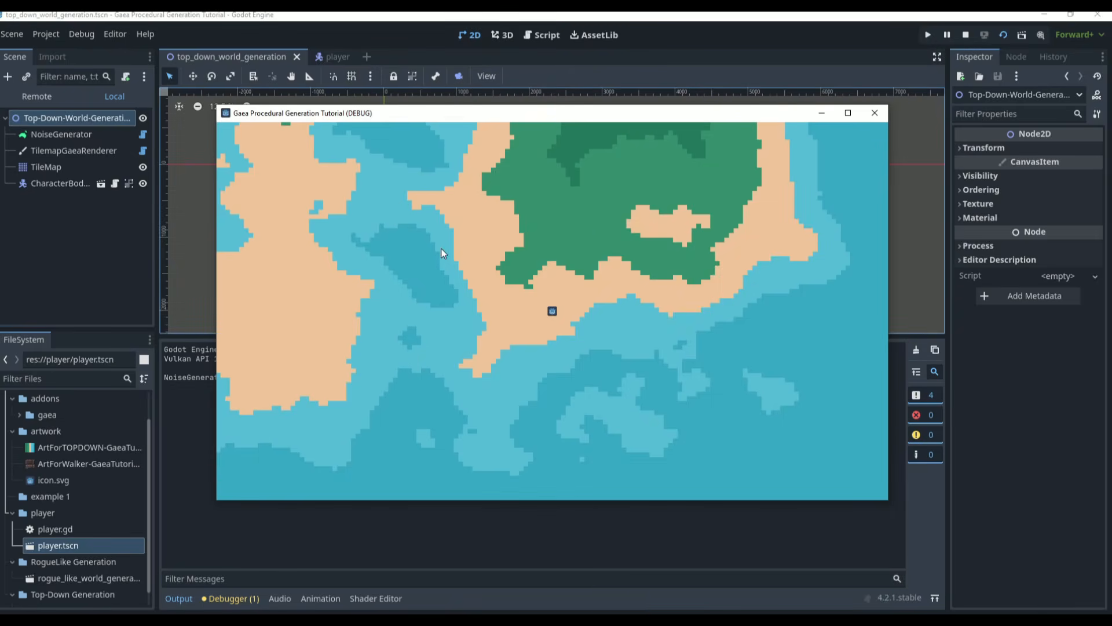
{"action": "key", "text": "Left"}
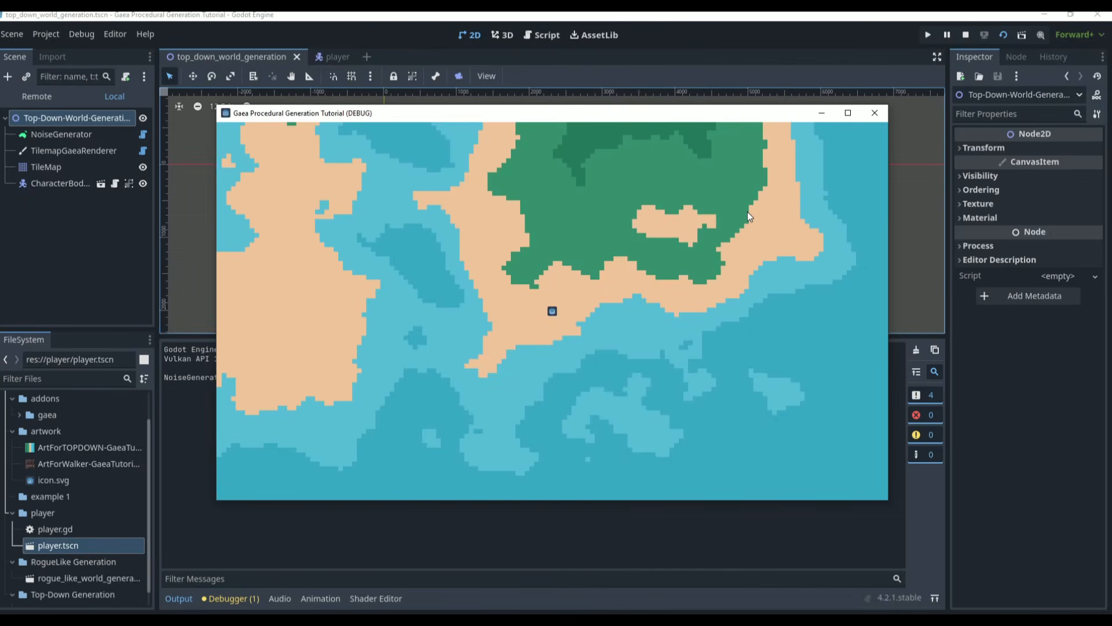
{"action": "left_click", "coordinate": [875, 112]}
Add a physics layer to the TileMap's TileSet with its TileSet editor open
{"action": "left_click", "coordinate": [56, 141]}
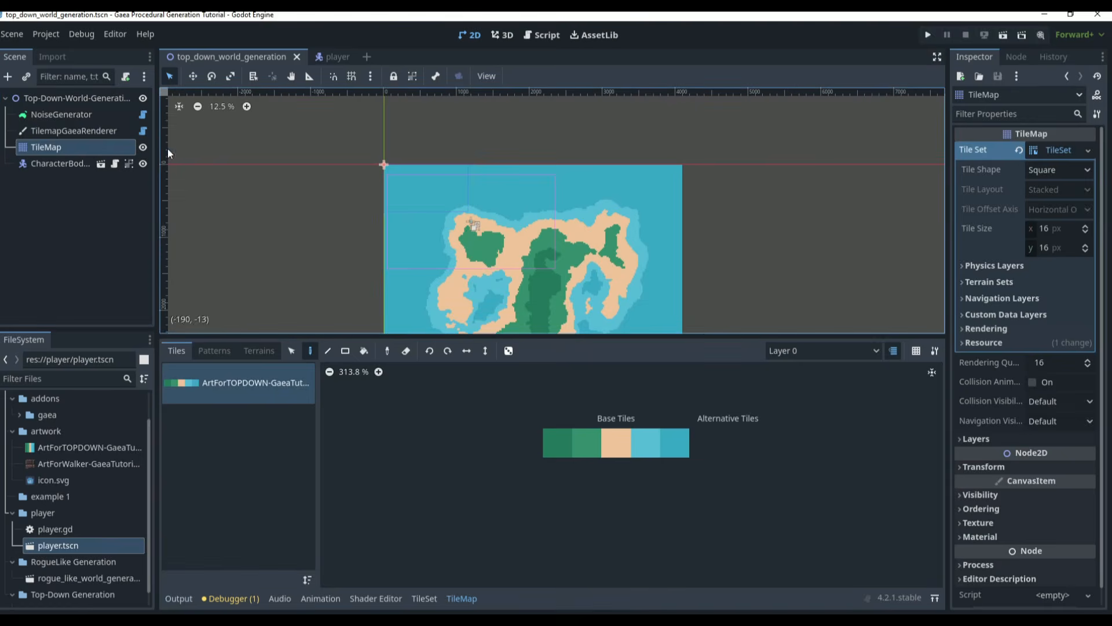
{"action": "left_click", "coordinate": [424, 598]}
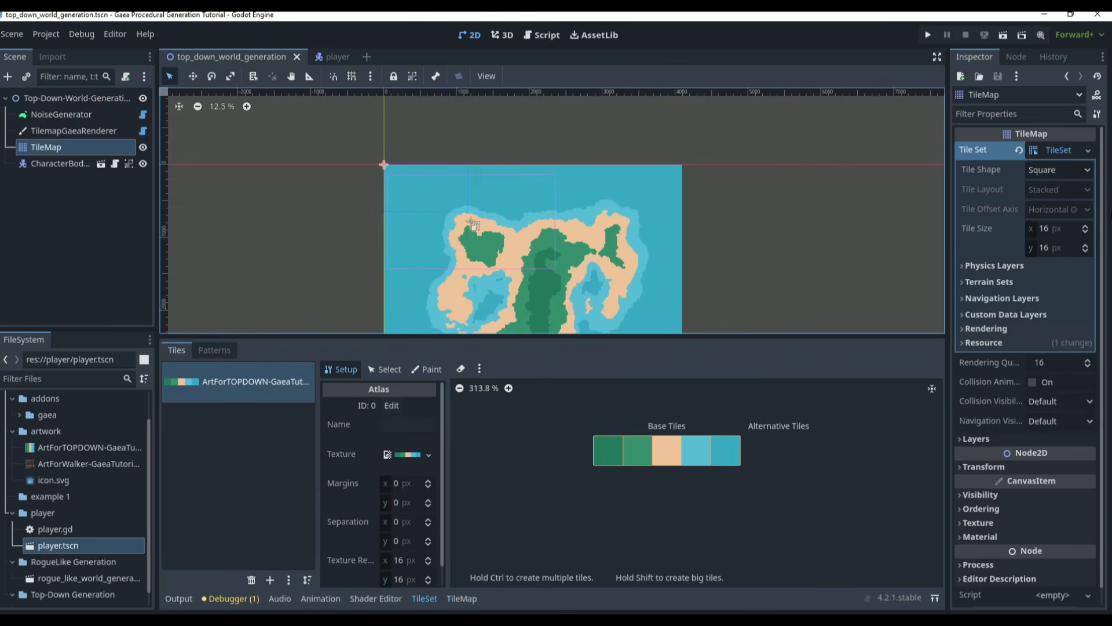
{"action": "left_click", "coordinate": [995, 268]}
{"action": "left_click", "coordinate": [1034, 283]}
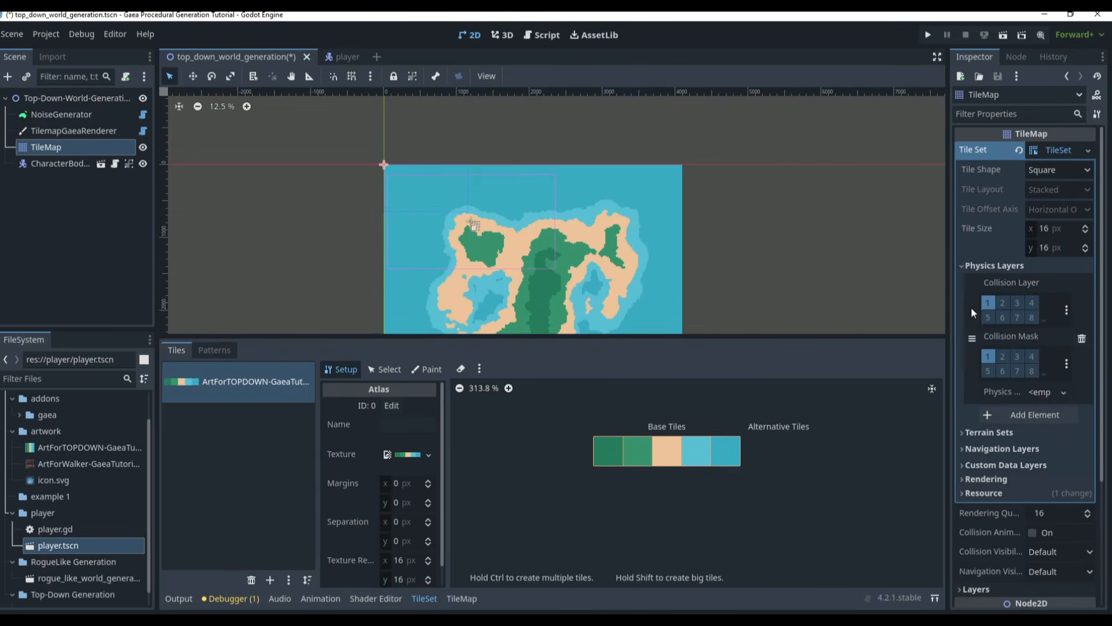
Paint Physics Layer 0 collision onto the light-blue and dark-blue water tiles of the TileSet
{"action": "left_click", "coordinate": [422, 370]}
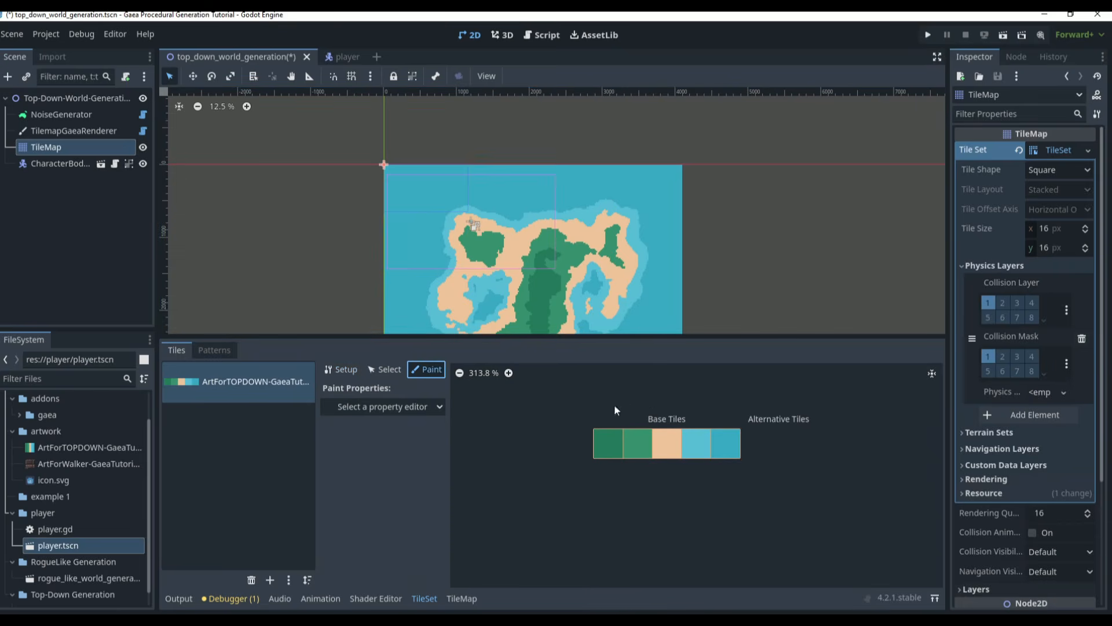
{"action": "left_click", "coordinate": [427, 410]}
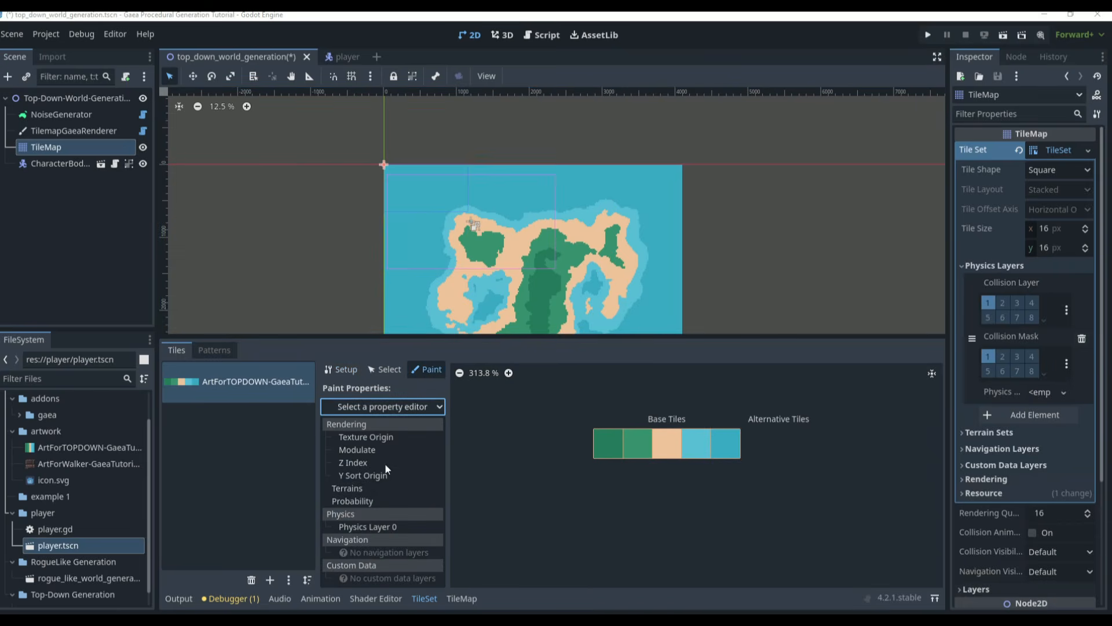
{"action": "left_click", "coordinate": [365, 524]}
{"action": "left_click", "coordinate": [696, 453]}
{"action": "left_click", "coordinate": [726, 461]}
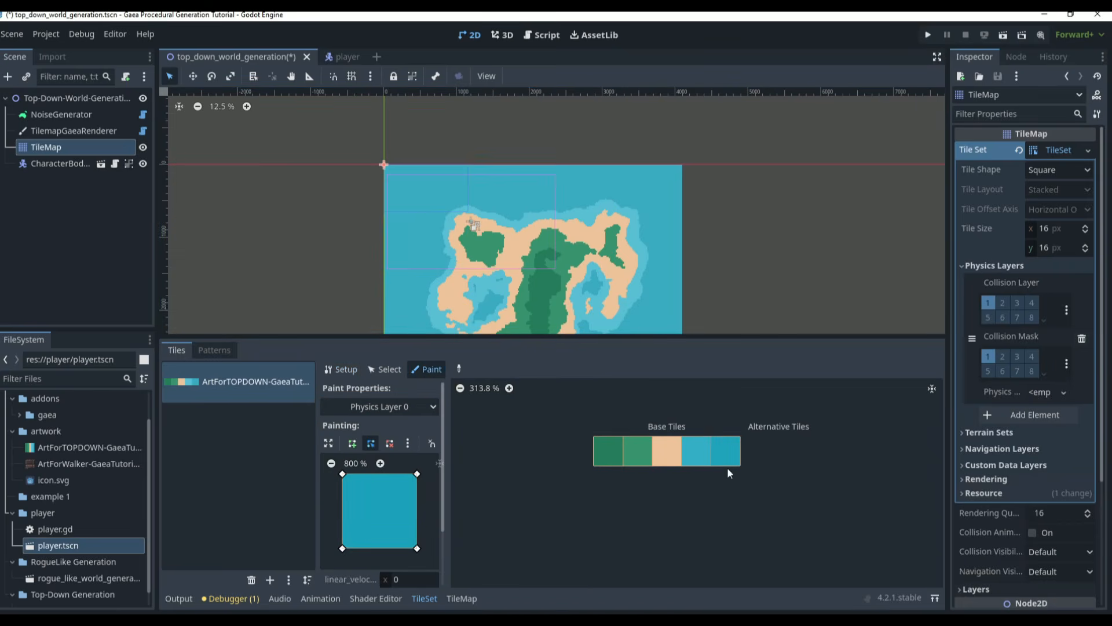
Run the game and walk the player along the island's shorelines to test the water collision, then stop the game
{"action": "left_click", "coordinate": [46, 97]}
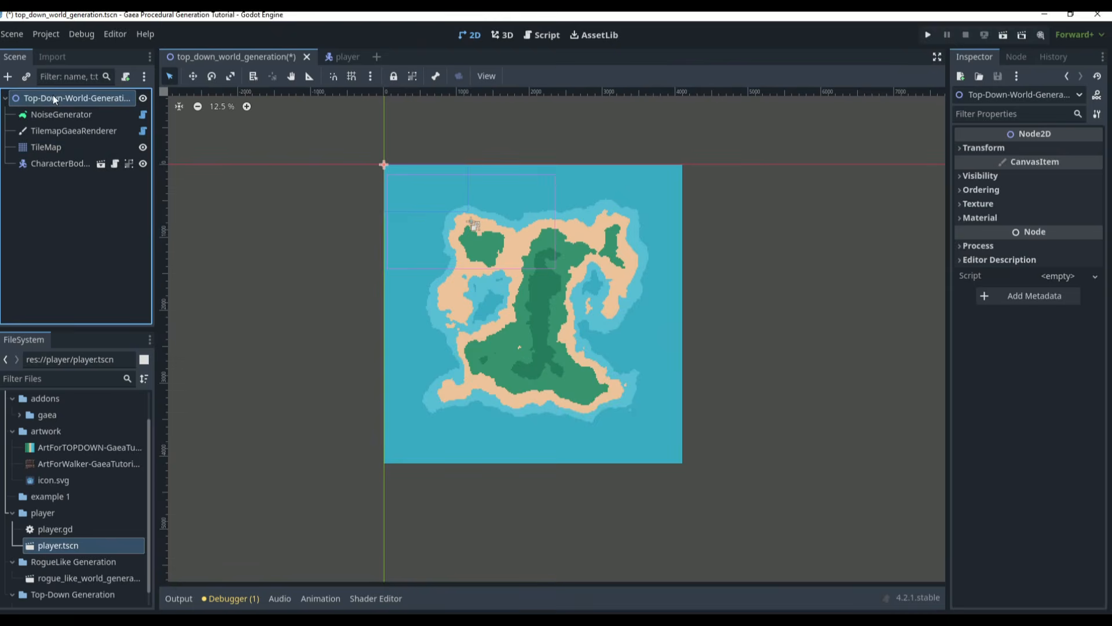
{"action": "key", "text": "F5"}
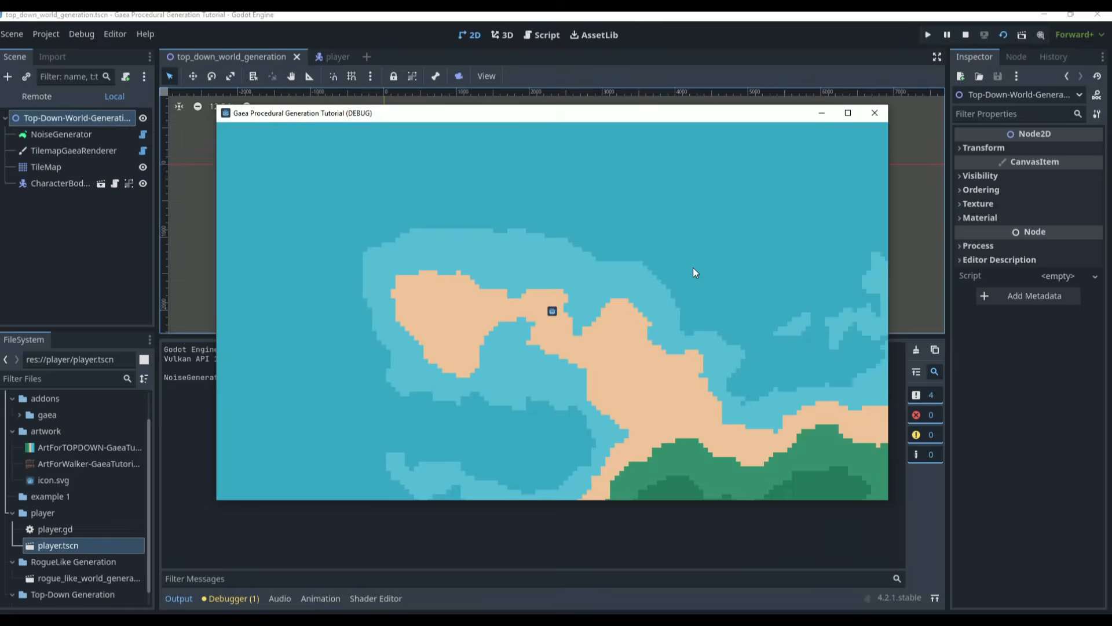
{"action": "key", "text": "Right"}
{"action": "key", "text": "Down"}
{"action": "key", "text": "Right"}
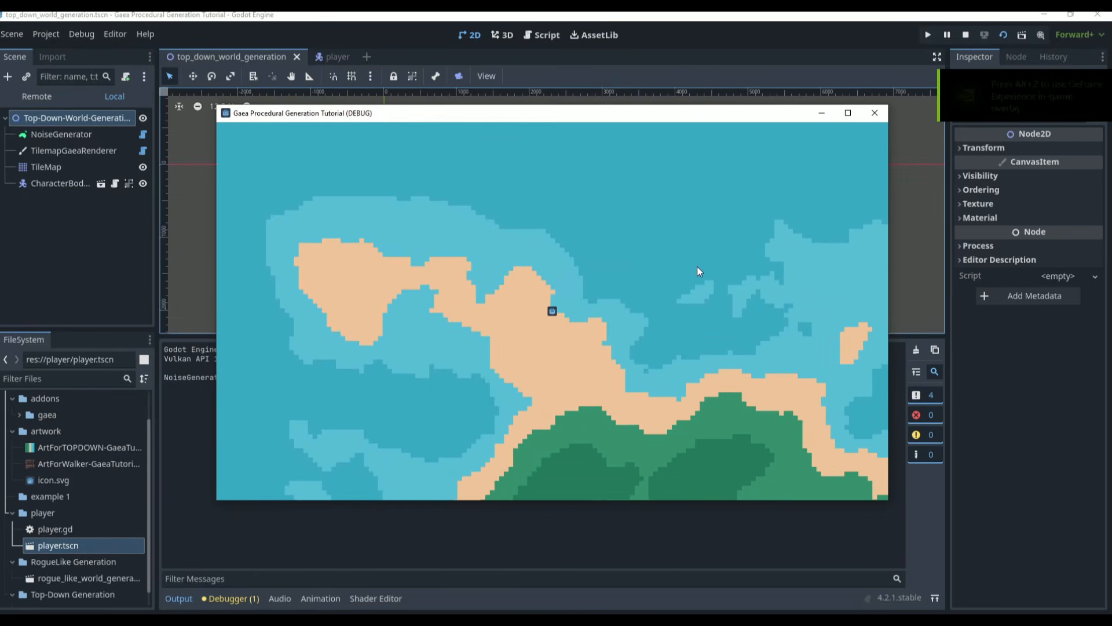
{"action": "key", "text": "Right"}
{"action": "key", "text": "Down"}
{"action": "key", "text": "Down"}
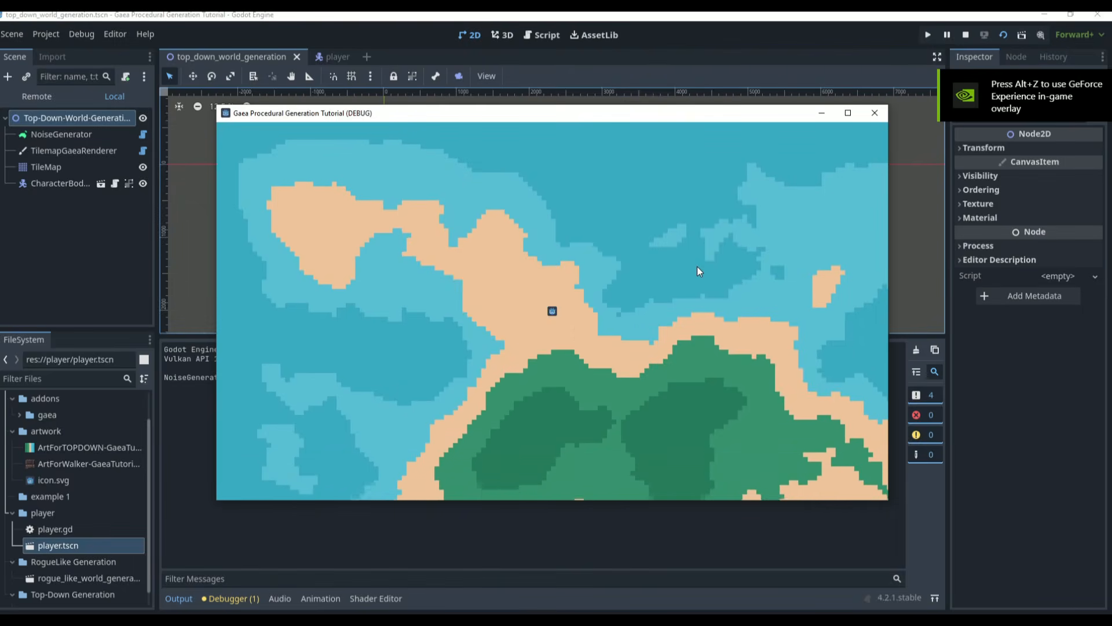
{"action": "key", "text": "Down"}
{"action": "key", "text": "Left"}
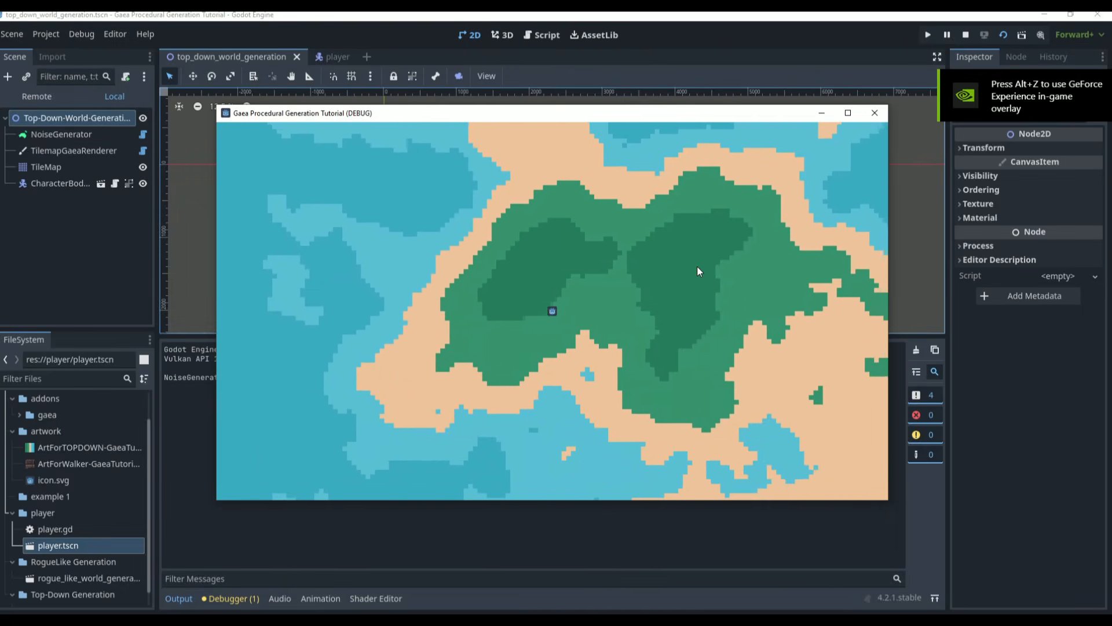
{"action": "key", "text": "Down"}
{"action": "key", "text": "Right"}
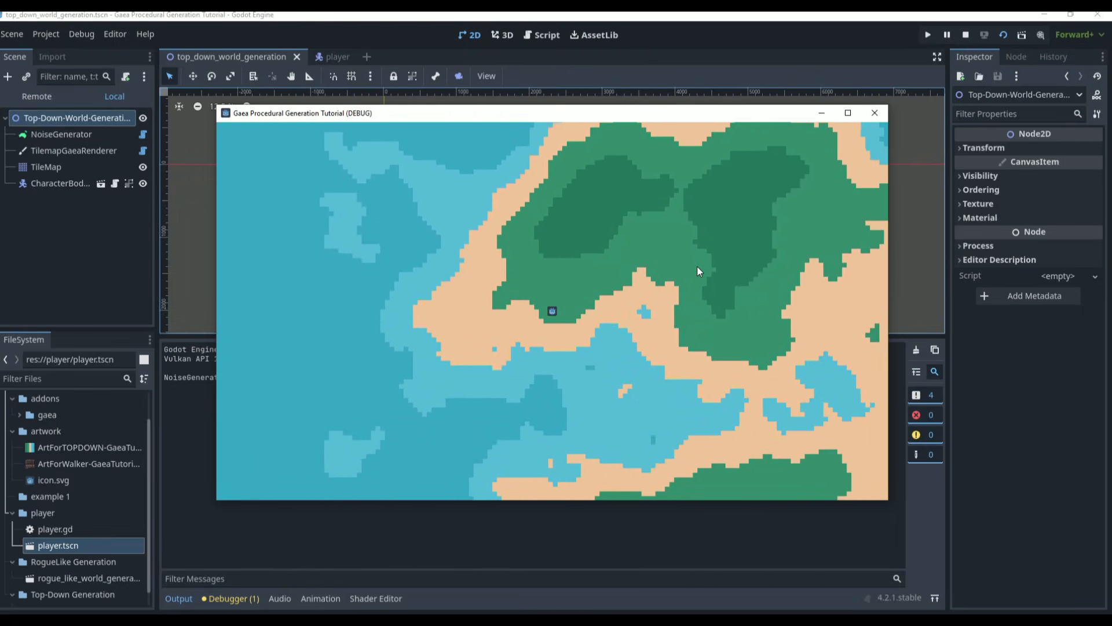
{"action": "key", "text": "Up"}
{"action": "key", "text": "Right"}
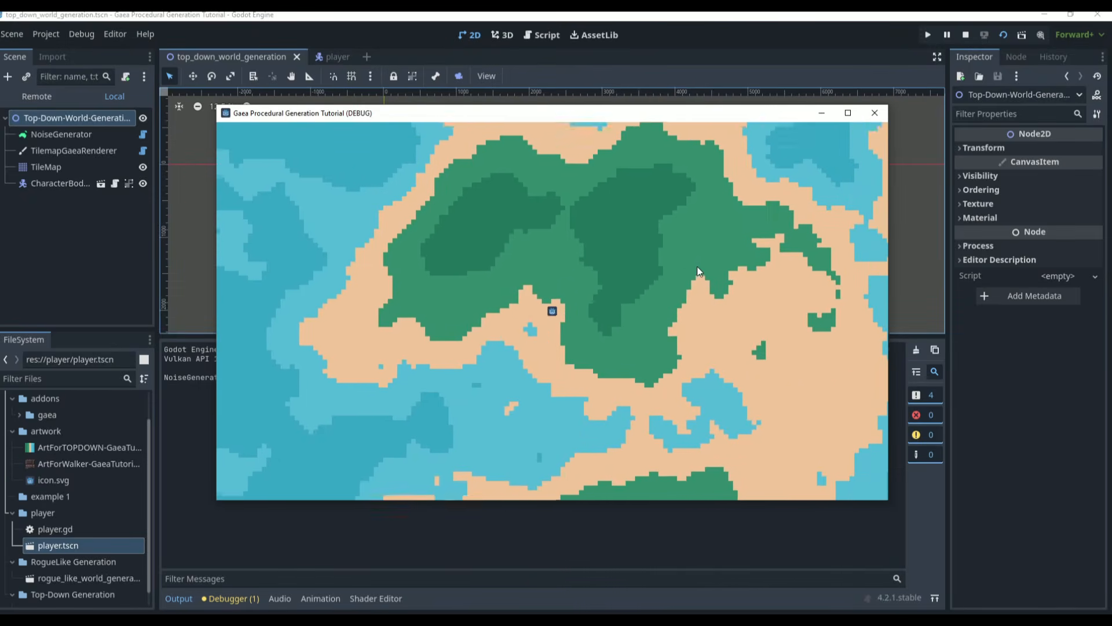
{"action": "key", "text": "Down"}
{"action": "key", "text": "Right"}
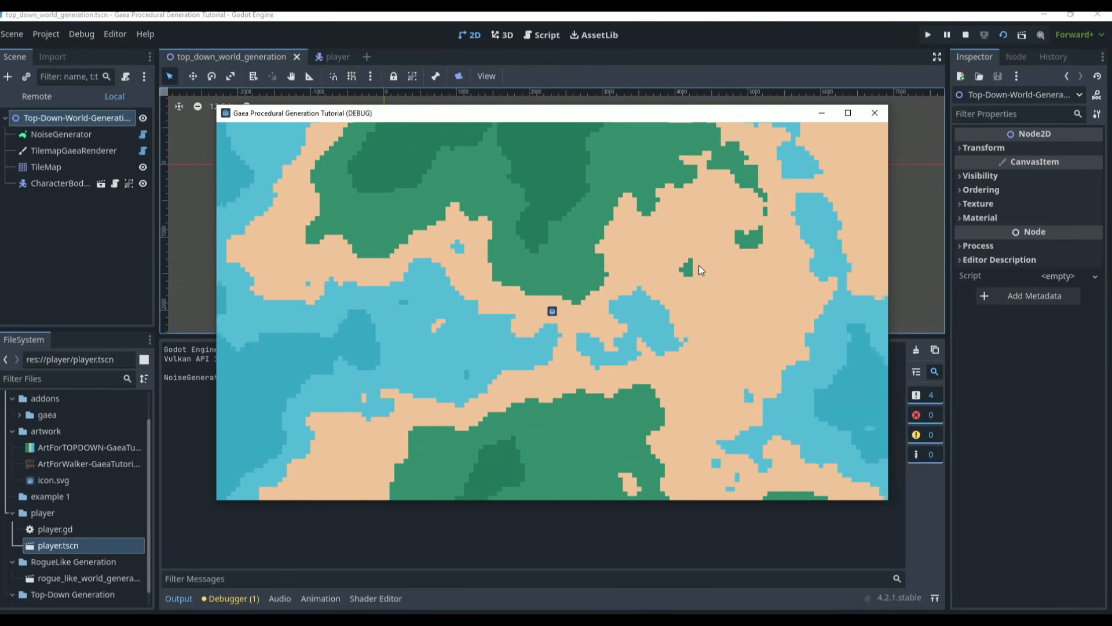
{"action": "key", "text": "Down"}
{"action": "key", "text": "Left"}
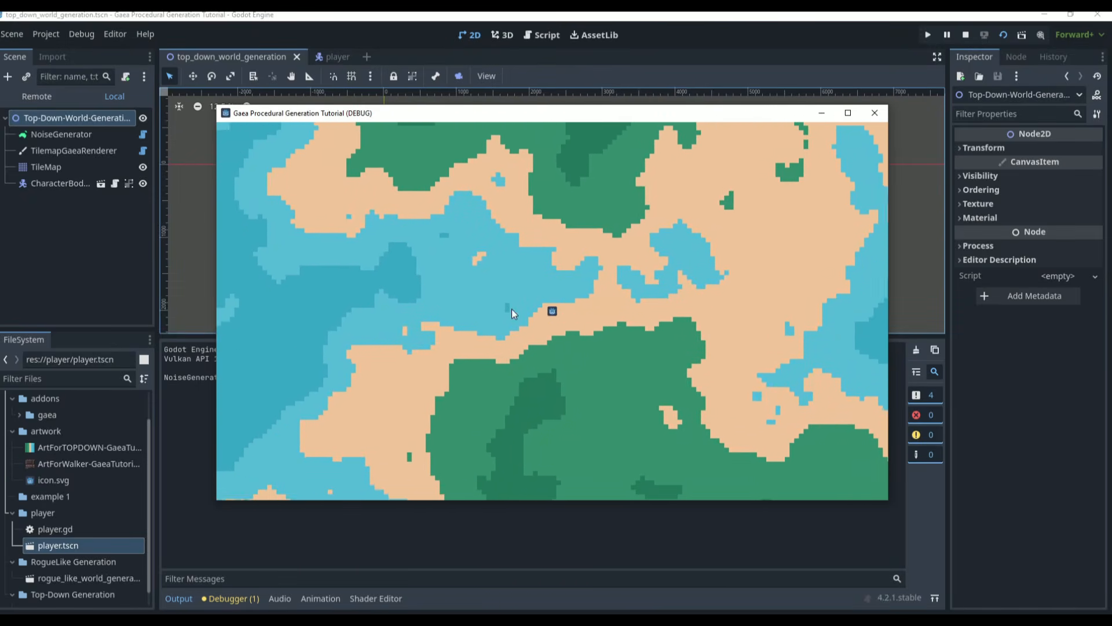
{"action": "key", "text": "Up"}
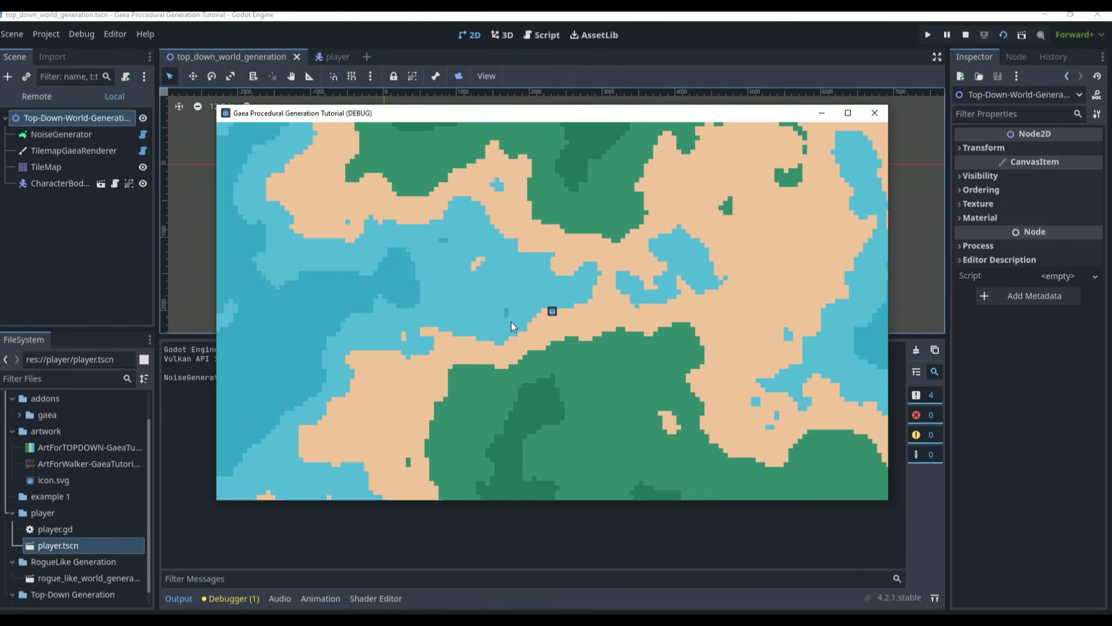
{"action": "key", "text": "Down"}
{"action": "key", "text": "Left"}
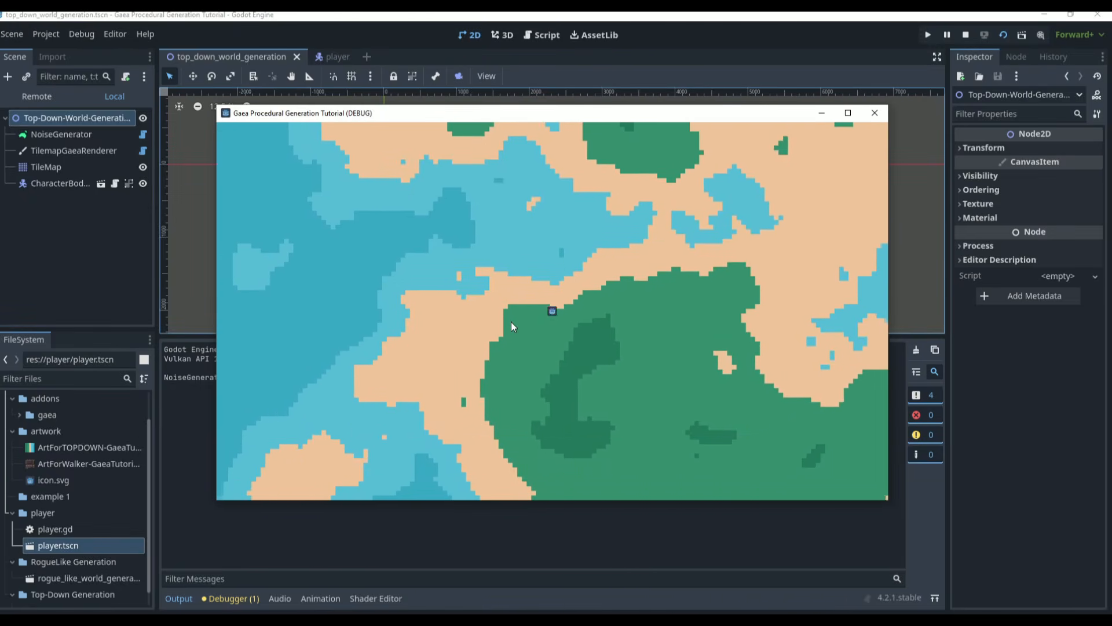
{"action": "key", "text": "Down"}
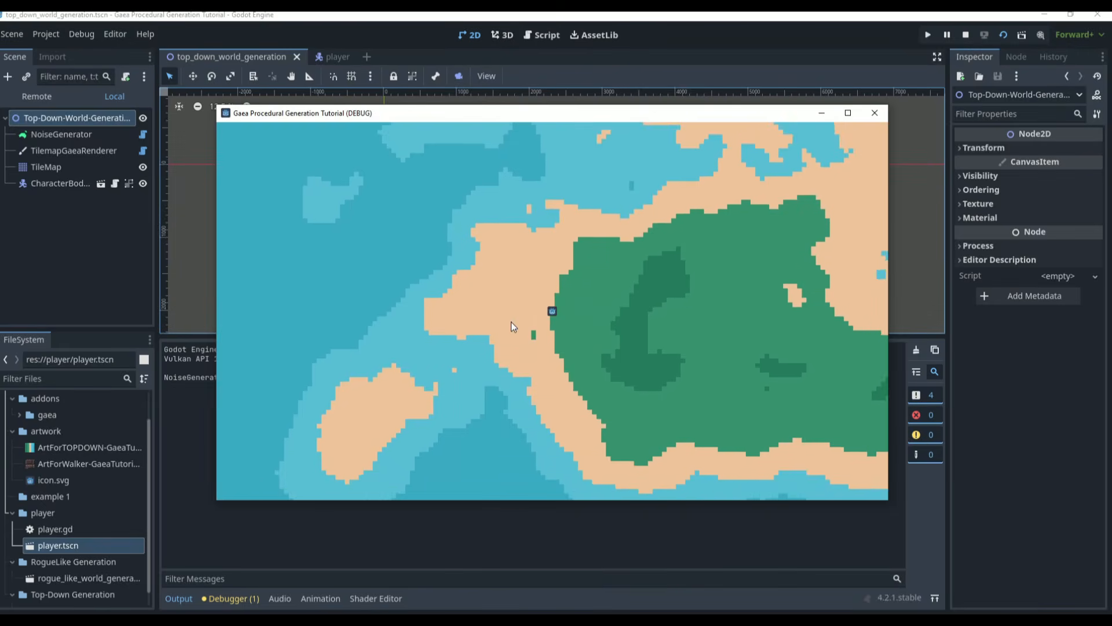
{"action": "key", "text": "Right"}
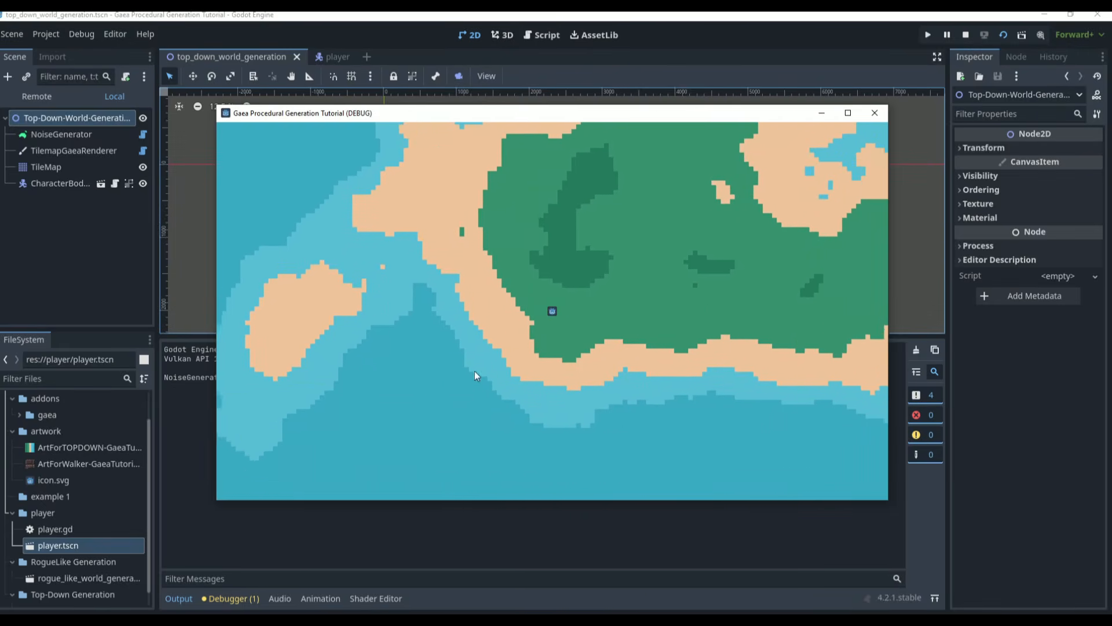
{"action": "key", "text": "Up"}
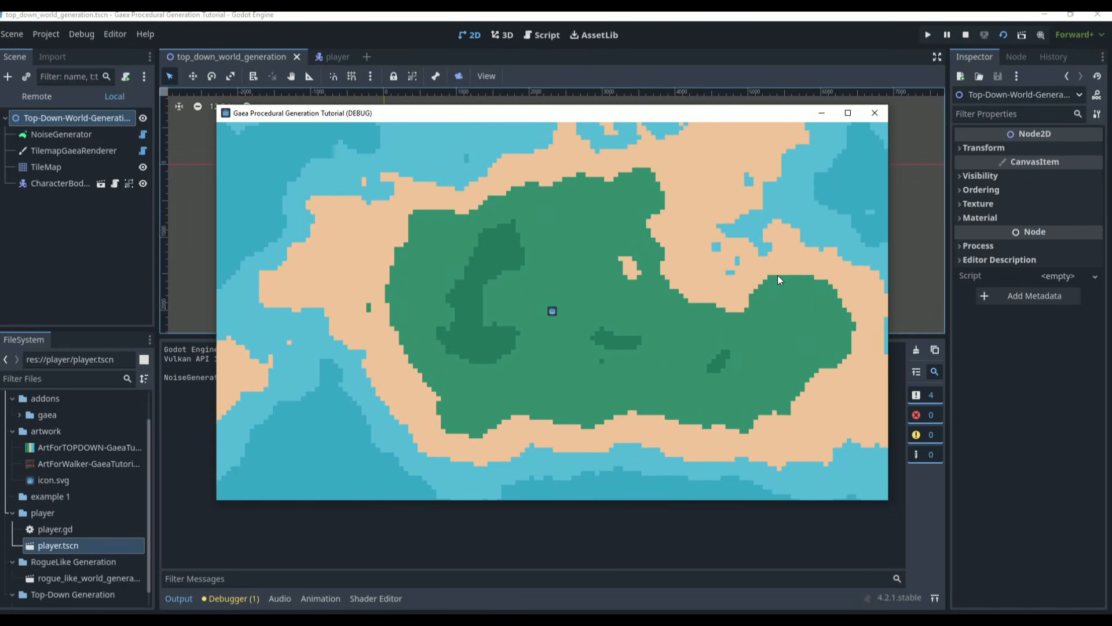
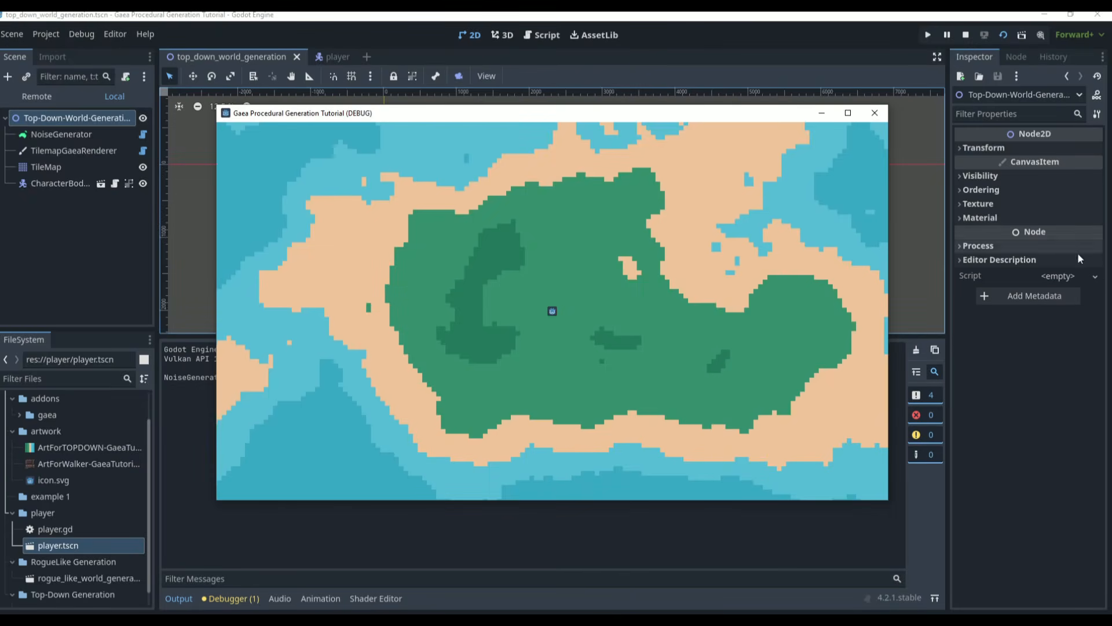
{"action": "key", "text": "w"}
{"action": "key", "text": "a"}
{"action": "key", "text": "s"}
{"action": "key", "text": "a"}
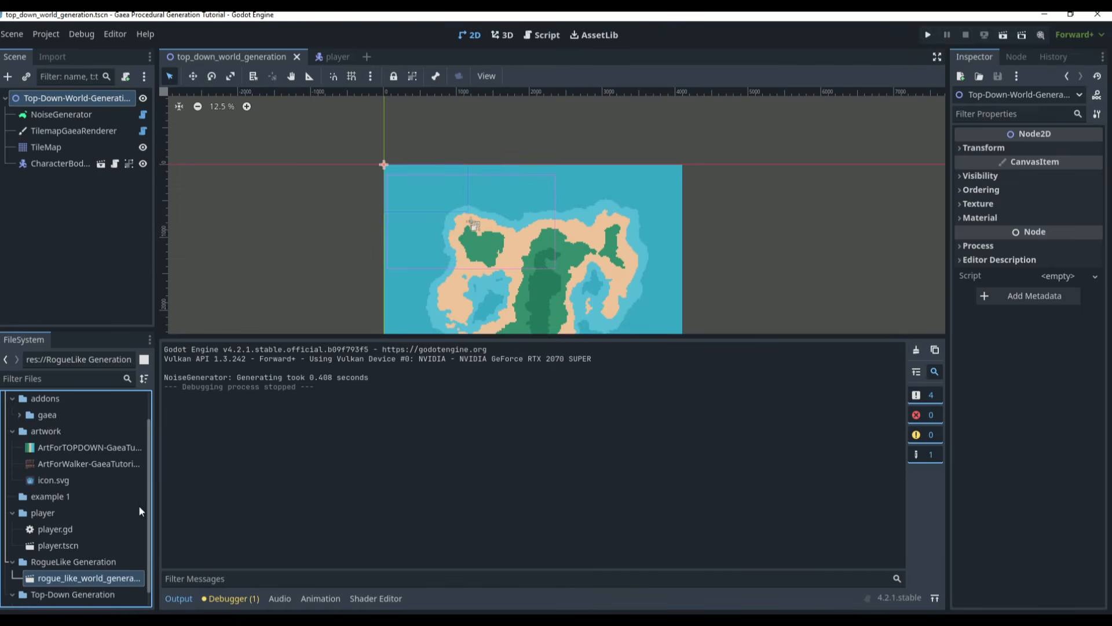
Open the rogue_like_world_generation scene from the RogueLike Generation folder
{"action": "double_click", "coordinate": [85, 578]}
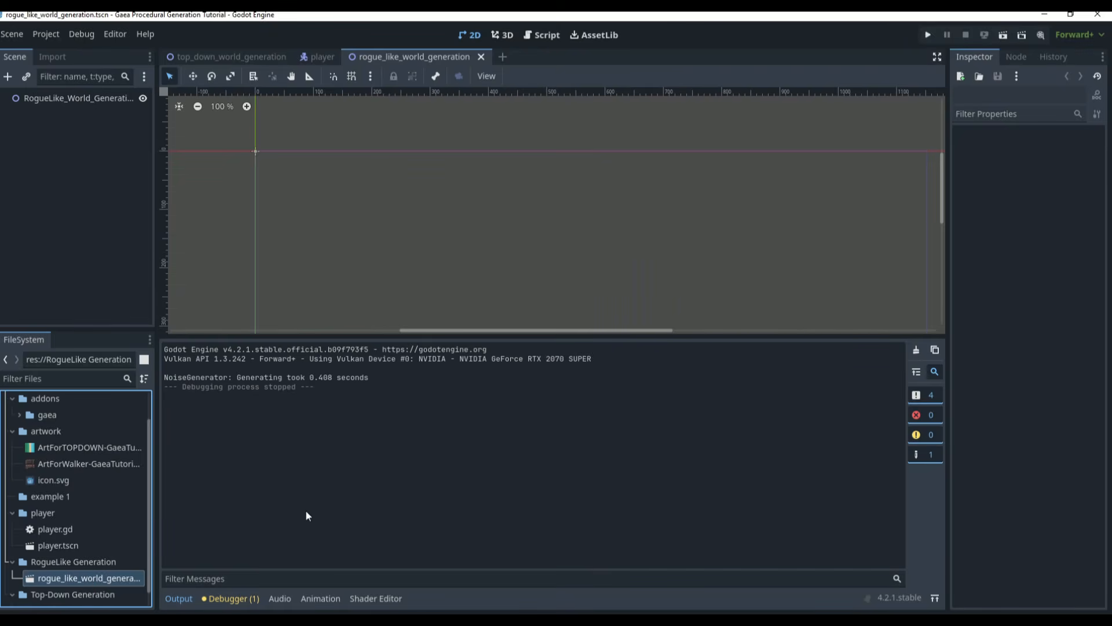
{"action": "left_click_drag", "start_coordinate": [457, 331], "coordinate": [453, 332]}
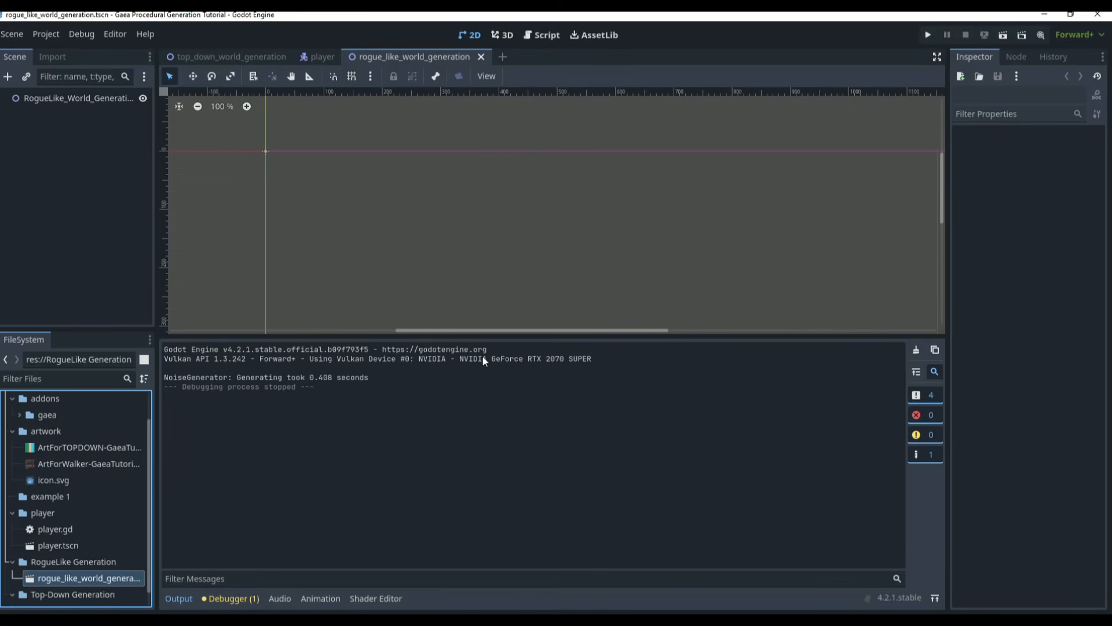
Add a WalkerGenerator node under the RogueLike_World_Generation root node
{"action": "left_click_drag", "start_coordinate": [549, 334], "coordinate": [549, 459]}
{"action": "left_click", "coordinate": [58, 98]}
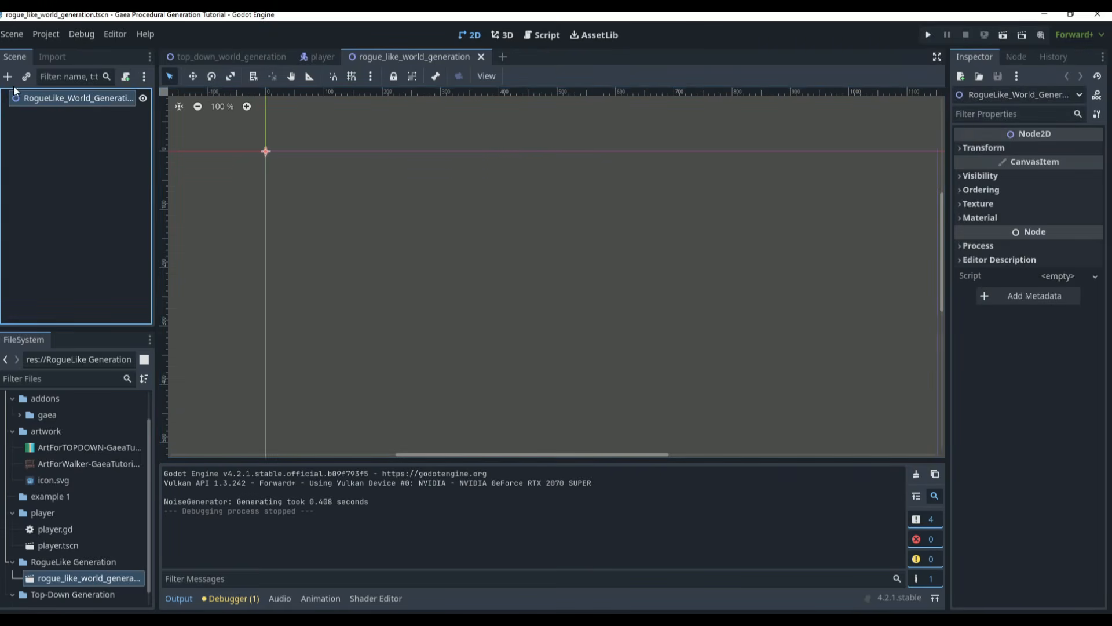
{"action": "left_click", "coordinate": [8, 77]}
{"action": "type", "text": "wa;"}
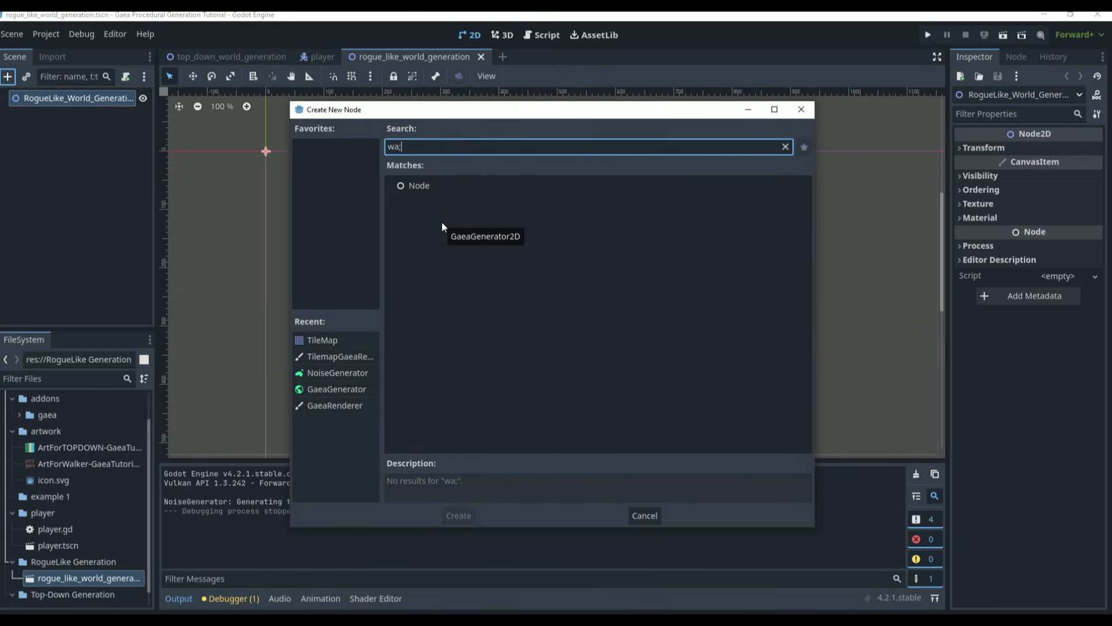
{"action": "key", "text": "BackSpace"}
{"action": "type", "text": "lke"}
{"action": "key", "text": "Return"}
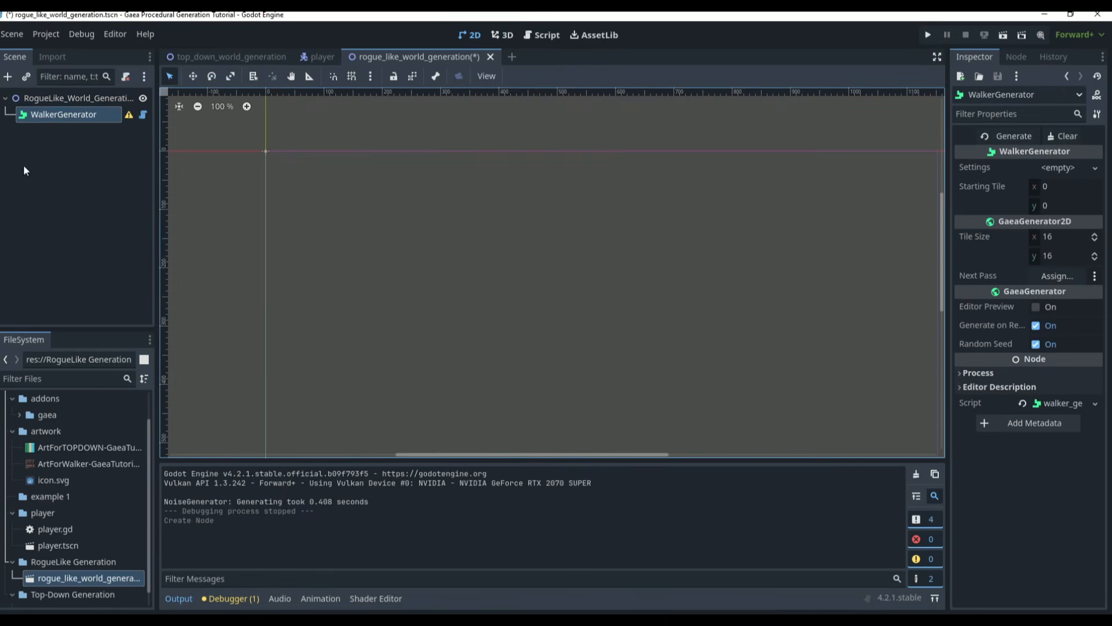
Add a TilemapGaeaRenderer node as a child of the scene's root node
{"action": "left_click", "coordinate": [60, 99]}
{"action": "left_click", "coordinate": [9, 77]}
{"action": "type", "text": "r"}
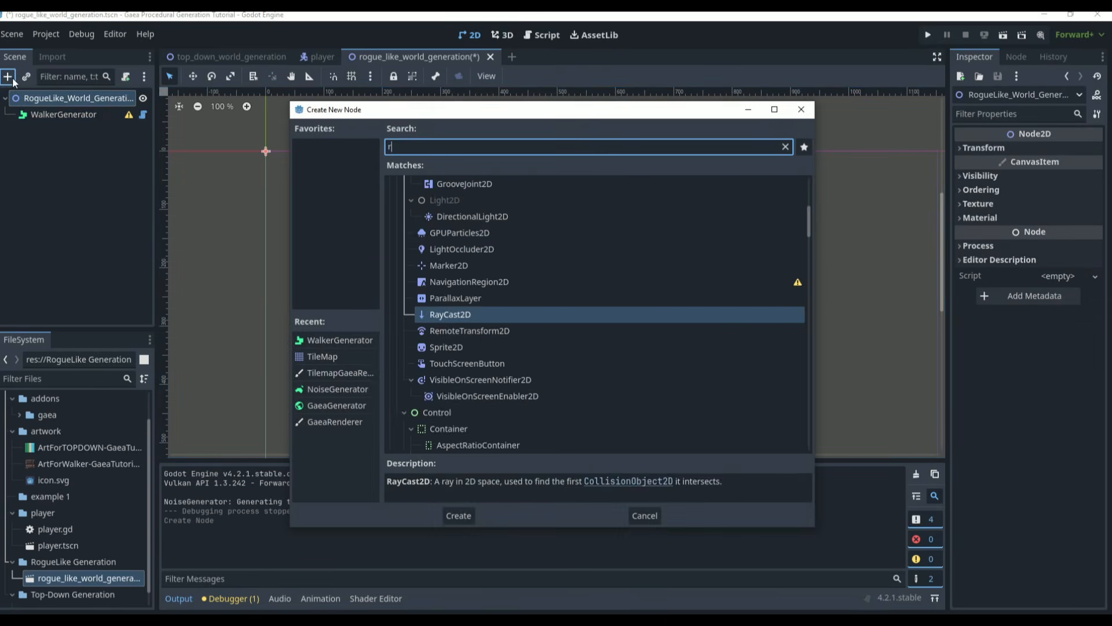
{"action": "type", "text": "ender"}
{"action": "key", "text": "Down"}
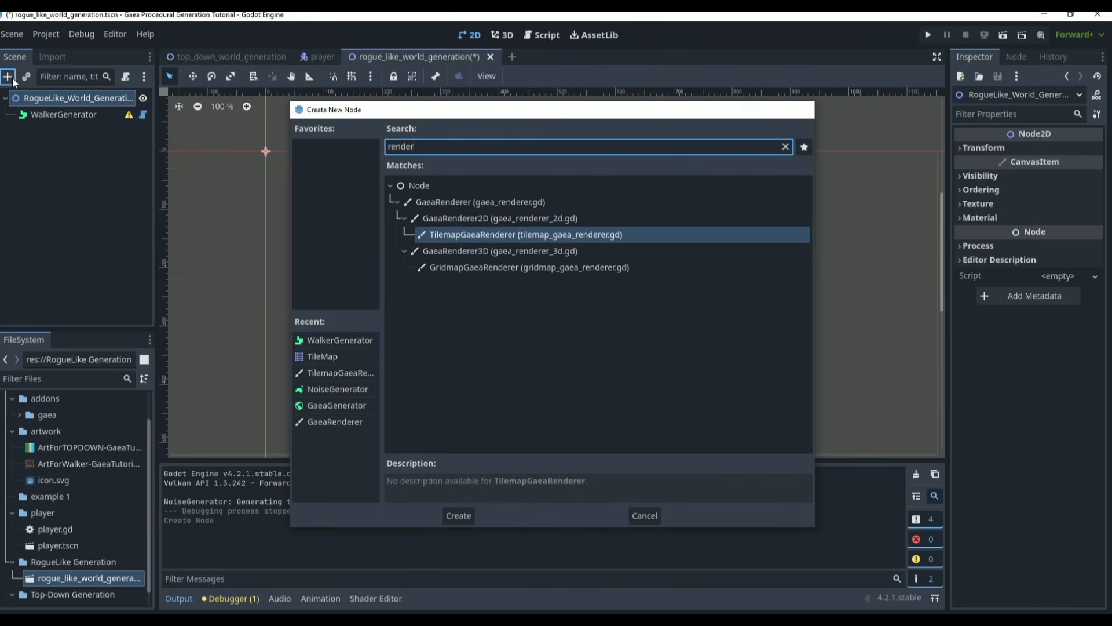
{"action": "key", "text": "Return"}
Add a TileMap node and make it a direct child of the scene's root node
{"action": "left_click", "coordinate": [36, 113]}
{"action": "left_click", "coordinate": [9, 77]}
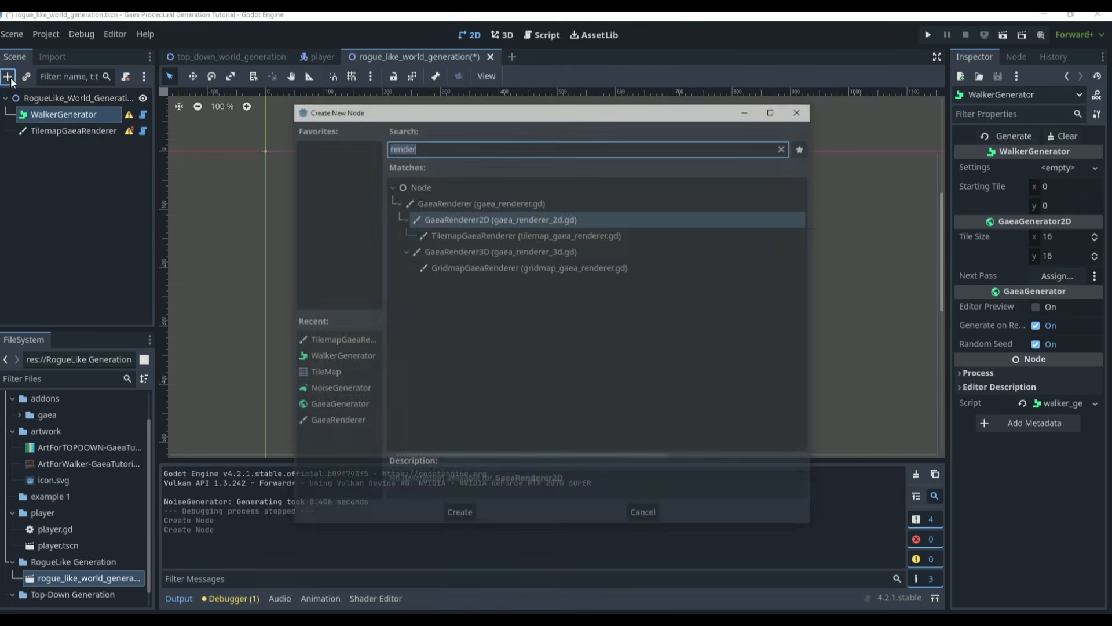
{"action": "type", "text": "tilemap"}
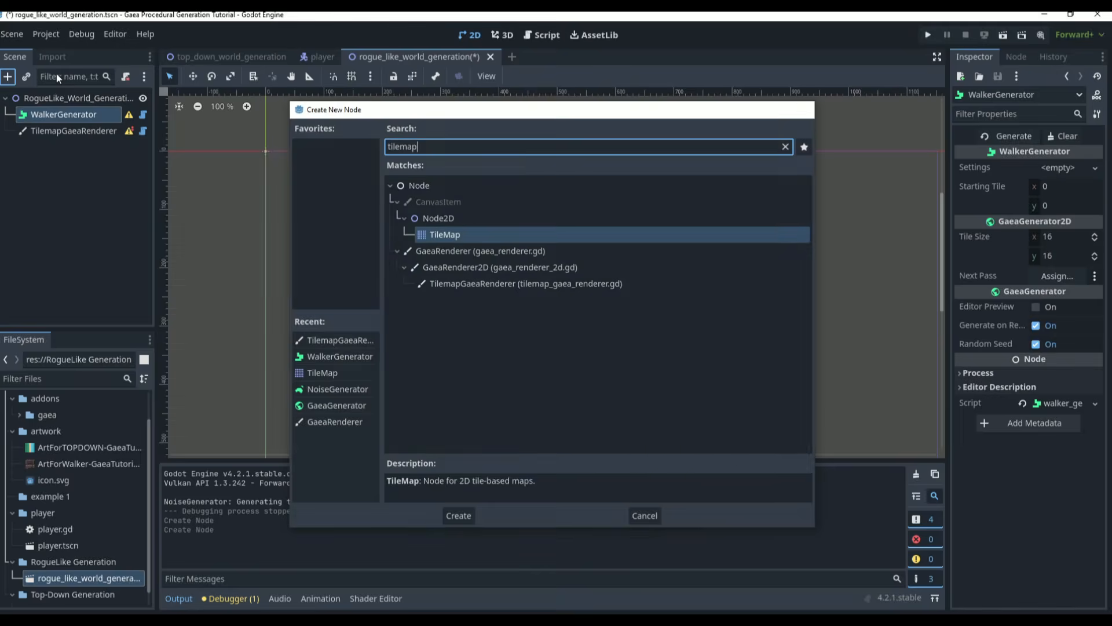
{"action": "key", "text": "Return"}
{"action": "left_click_drag", "start_coordinate": [53, 130], "coordinate": [60, 98]}
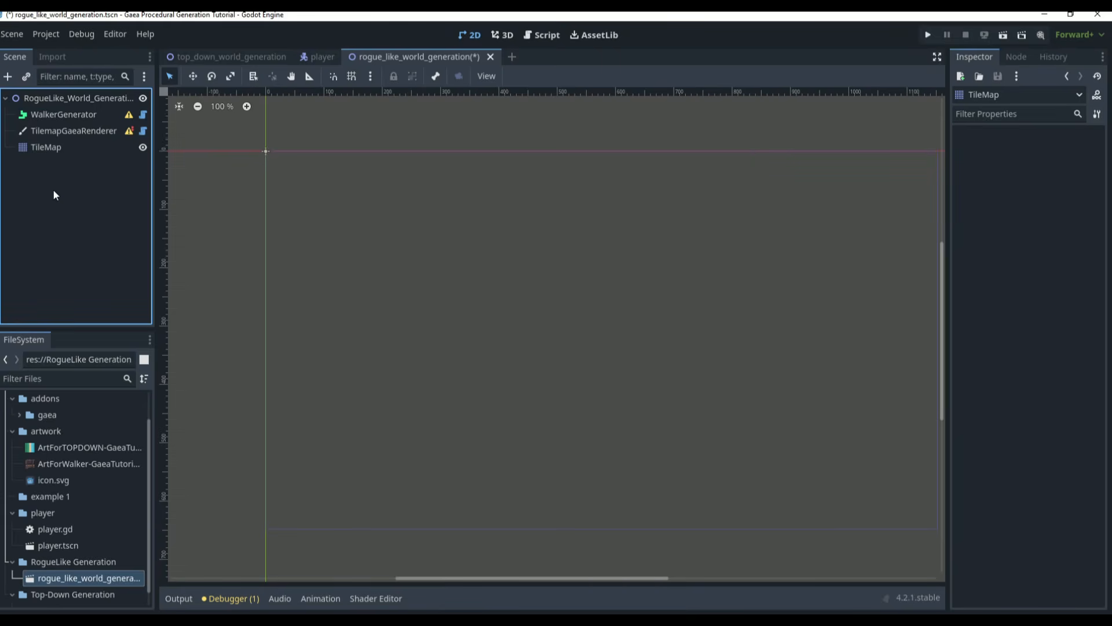
Create a new TileSet resource for the TileMap node, with more room for its tile editor
{"action": "left_click", "coordinate": [66, 144]}
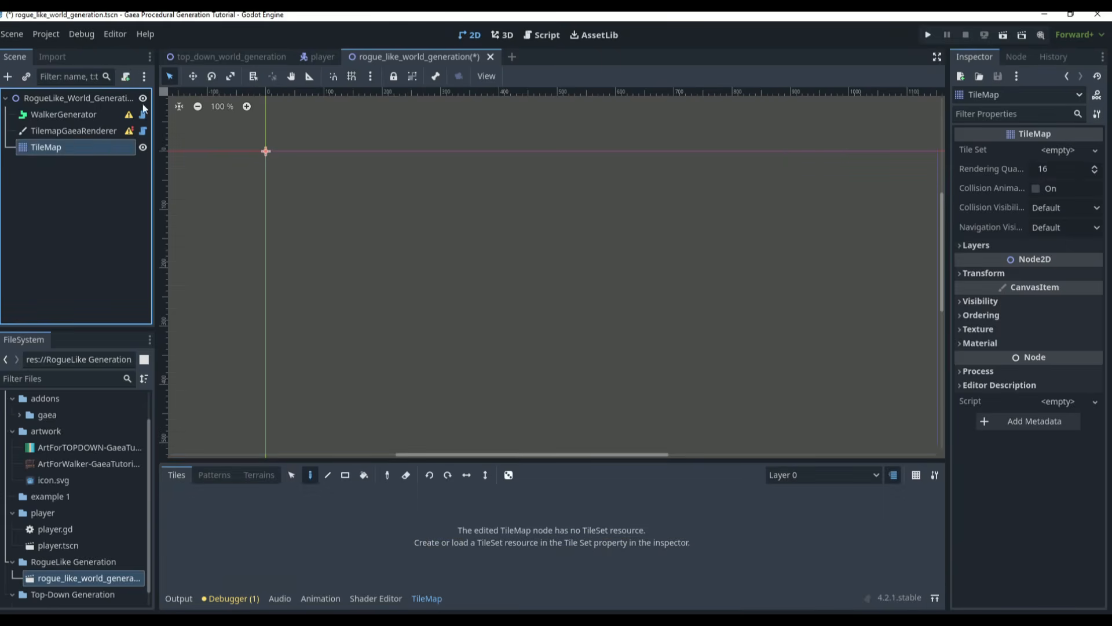
{"action": "left_click_drag", "start_coordinate": [590, 459], "coordinate": [590, 293]}
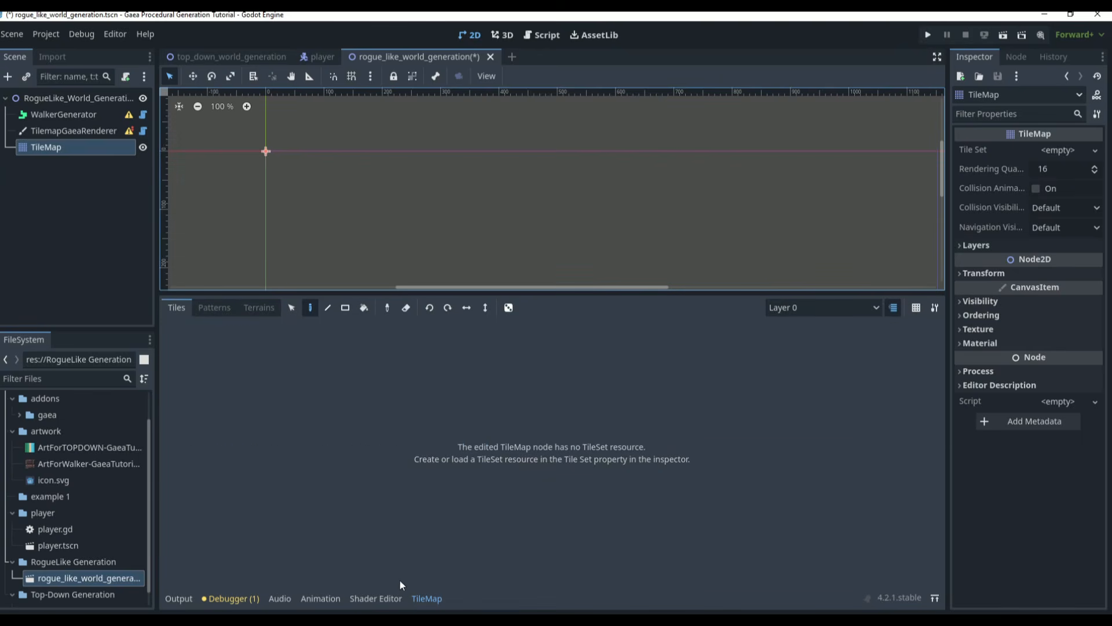
{"action": "left_click", "coordinate": [1054, 151]}
{"action": "left_click", "coordinate": [1060, 168]}
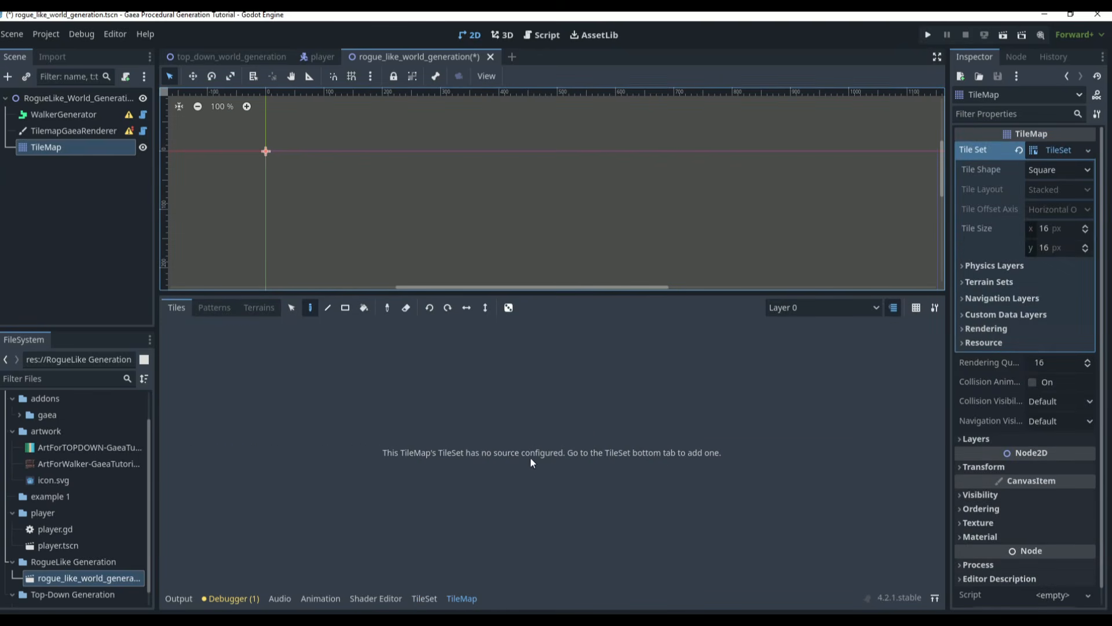
Add the ArtForWalker artwork to the TileSet as an atlas, creating its tiles automatically
{"action": "left_click", "coordinate": [424, 597]}
{"action": "left_click_drag", "start_coordinate": [54, 457], "coordinate": [270, 439]}
{"action": "left_click", "coordinate": [497, 341]}
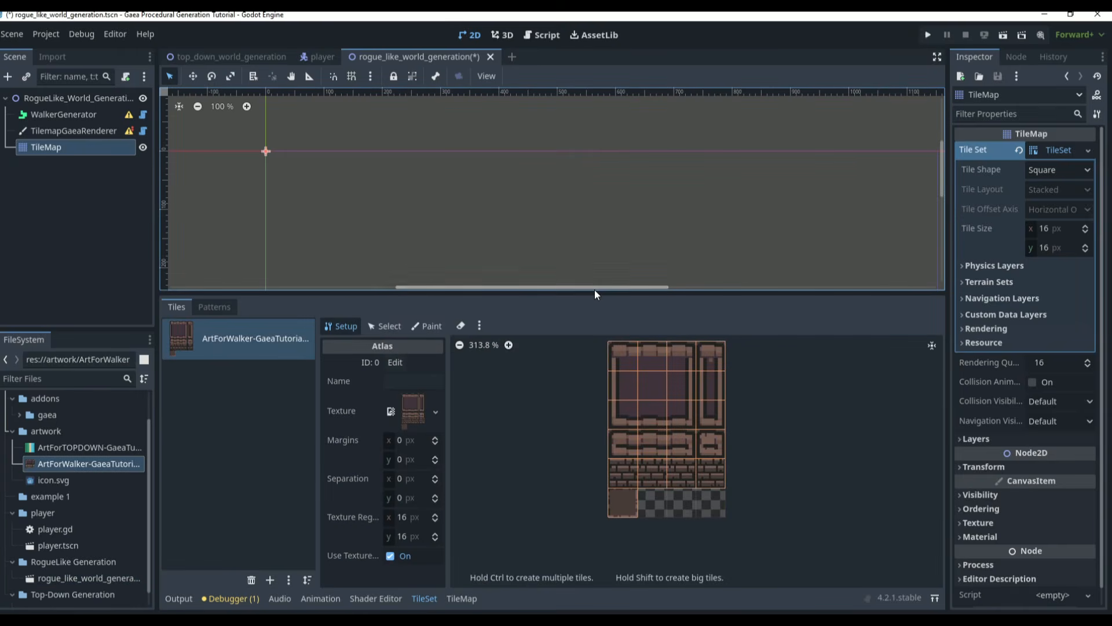
{"action": "left_click_drag", "start_coordinate": [581, 294], "coordinate": [602, 199]}
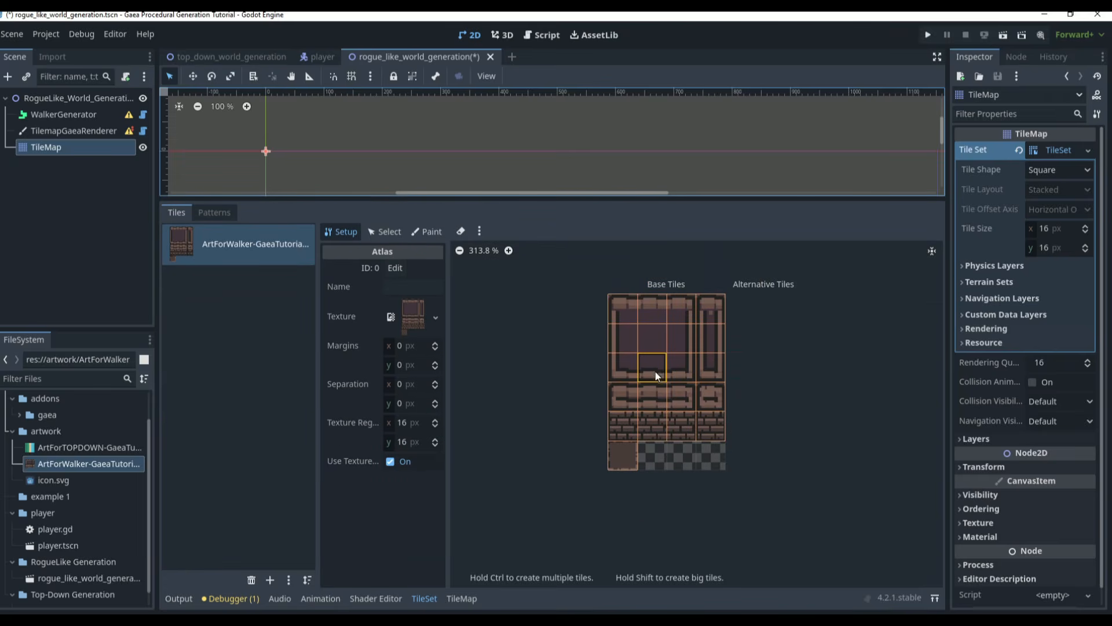
{"action": "scroll", "coordinate": [707, 415], "scroll_direction": "up", "scroll_amount": 3}
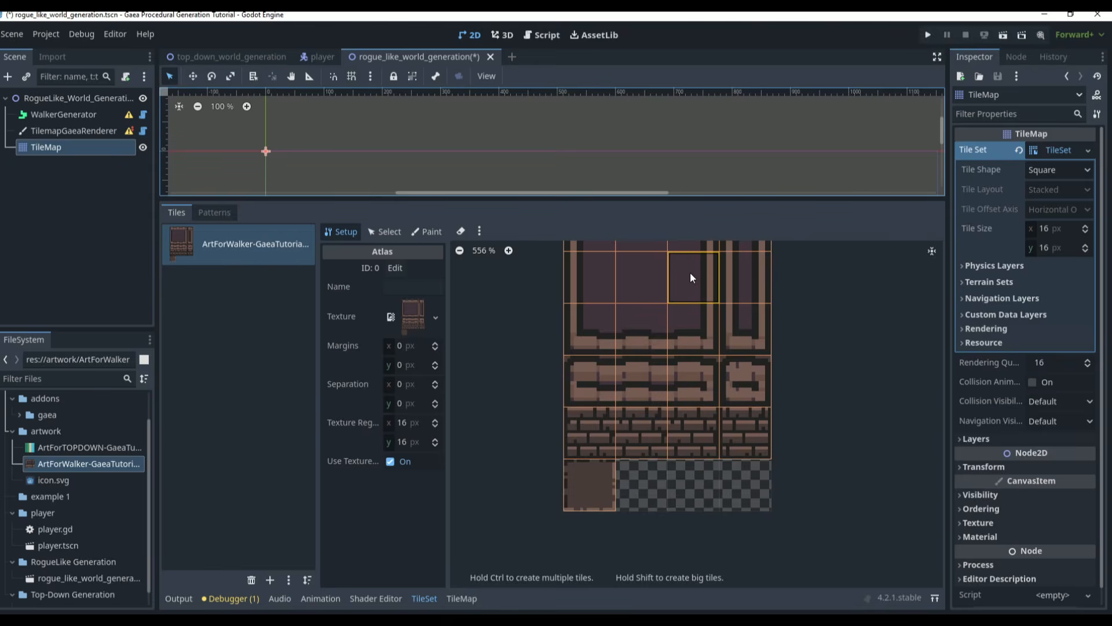
Add a terrain set to the TileSet and create a terrain named Floor in it
{"action": "left_click", "coordinate": [993, 285]}
{"action": "left_click", "coordinate": [1019, 308]}
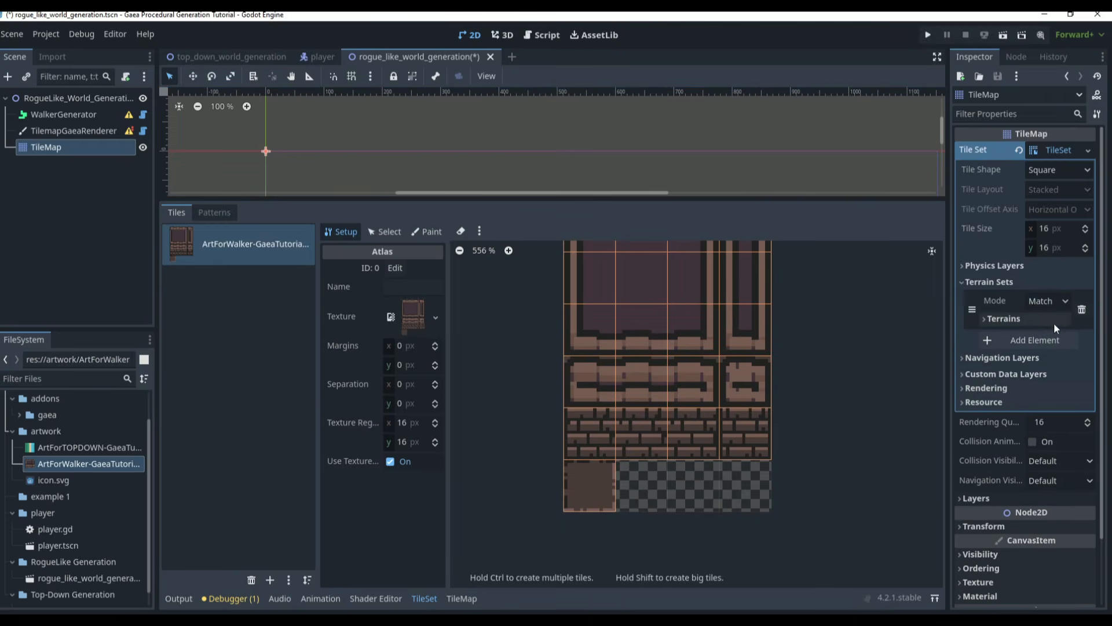
{"action": "left_click", "coordinate": [1039, 321]}
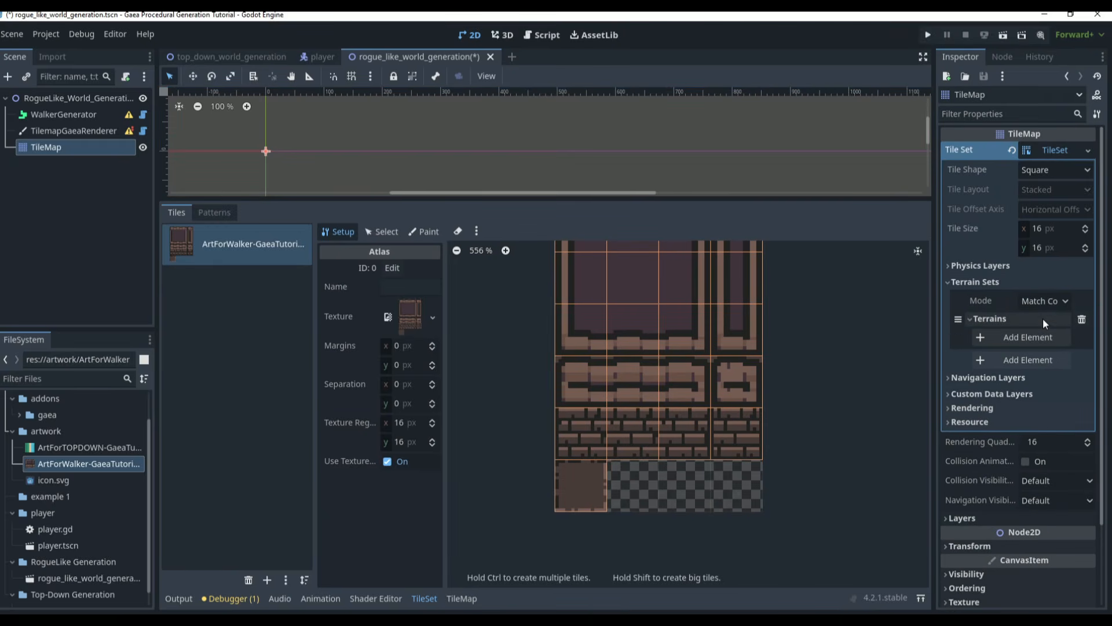
{"action": "scroll", "coordinate": [1034, 339], "scroll_direction": "down", "scroll_amount": 2}
{"action": "left_click", "coordinate": [1029, 278]}
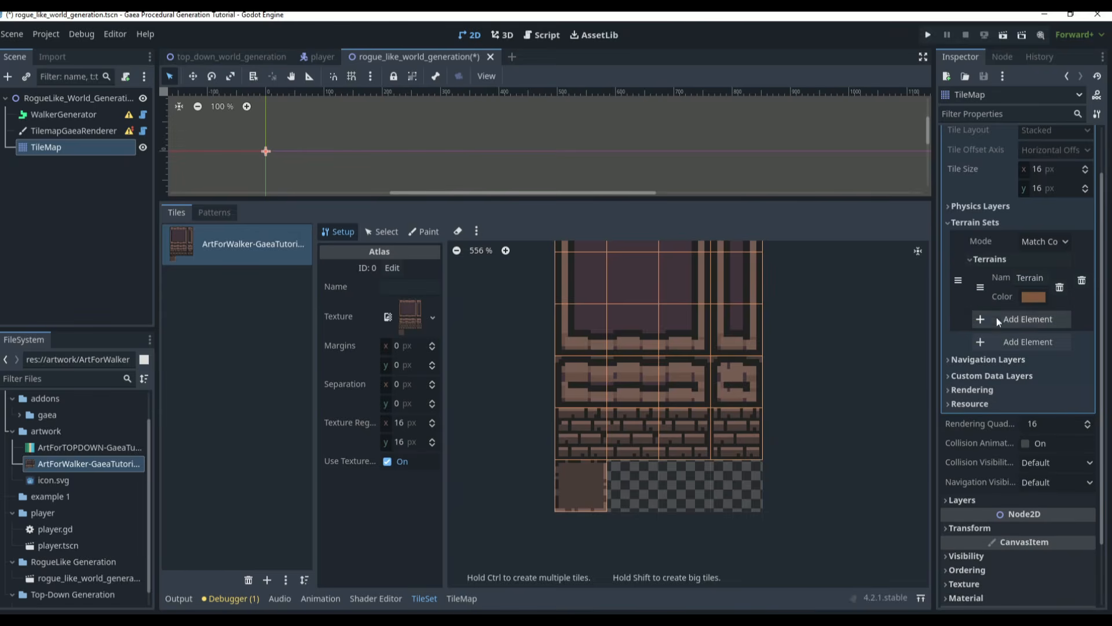
{"action": "left_click", "coordinate": [1031, 278]}
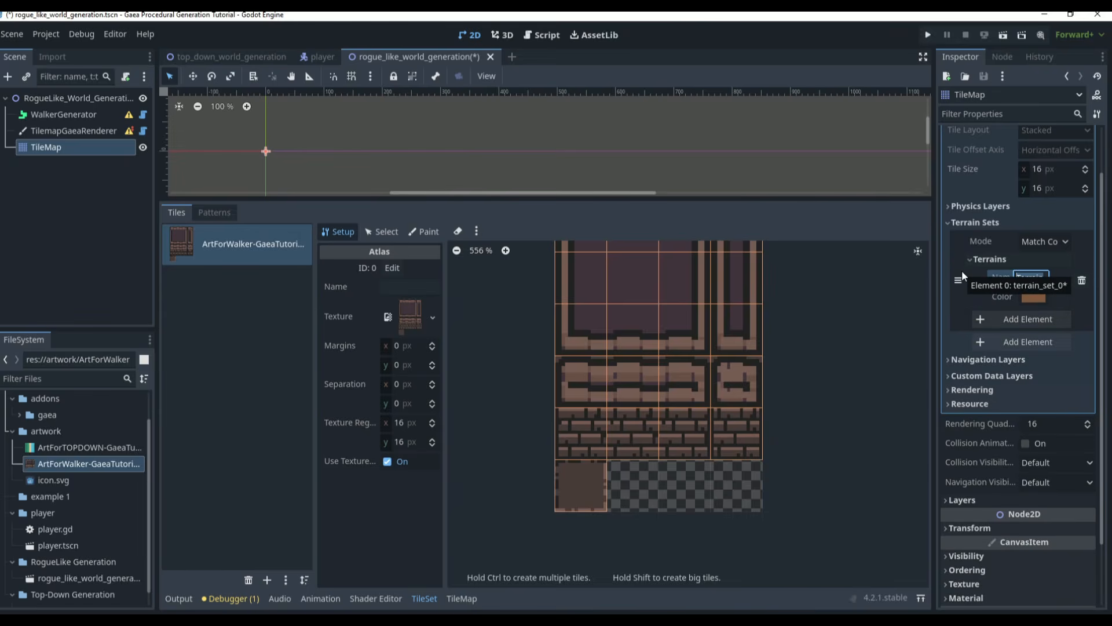
{"action": "type", "text": "Flo"}
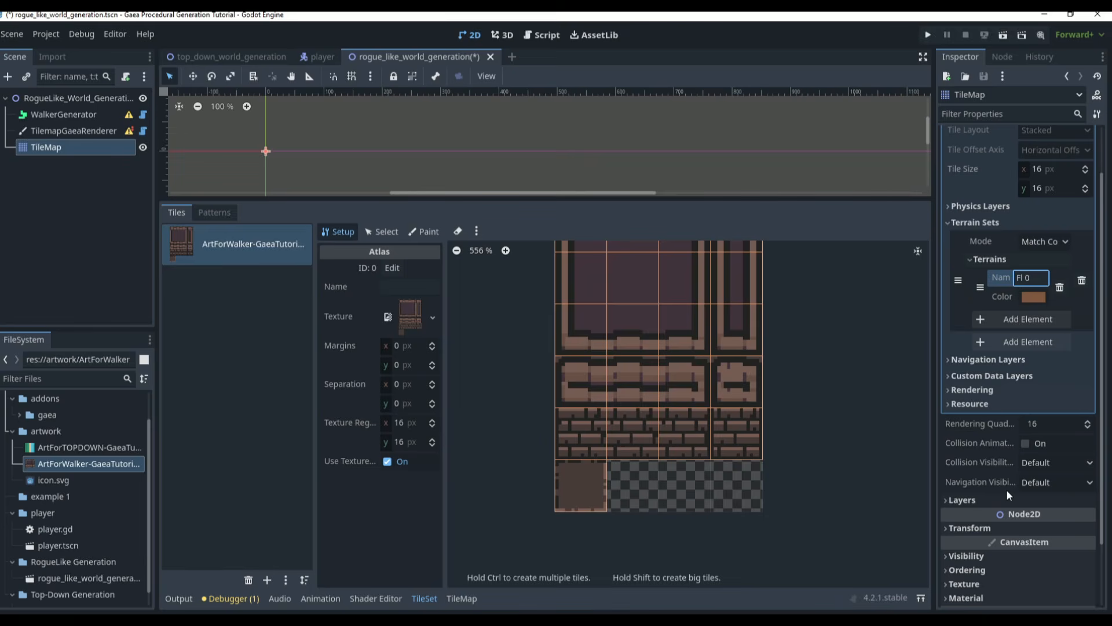
{"action": "type", "text": "or"}
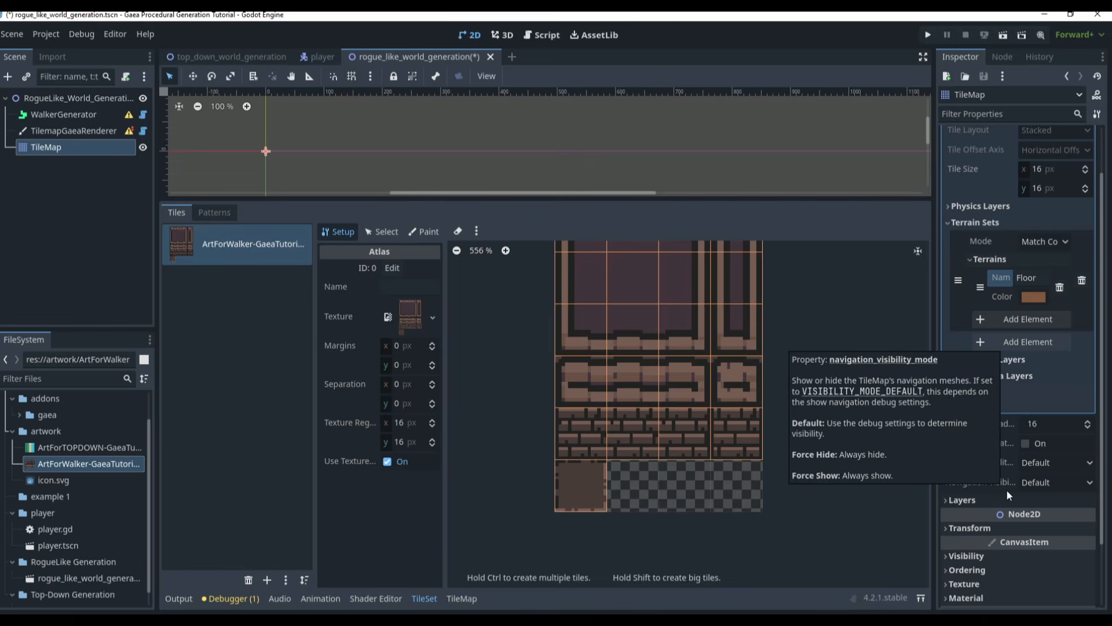
Add a second terrain named Walls to the terrain set
{"action": "left_click", "coordinate": [1029, 320]}
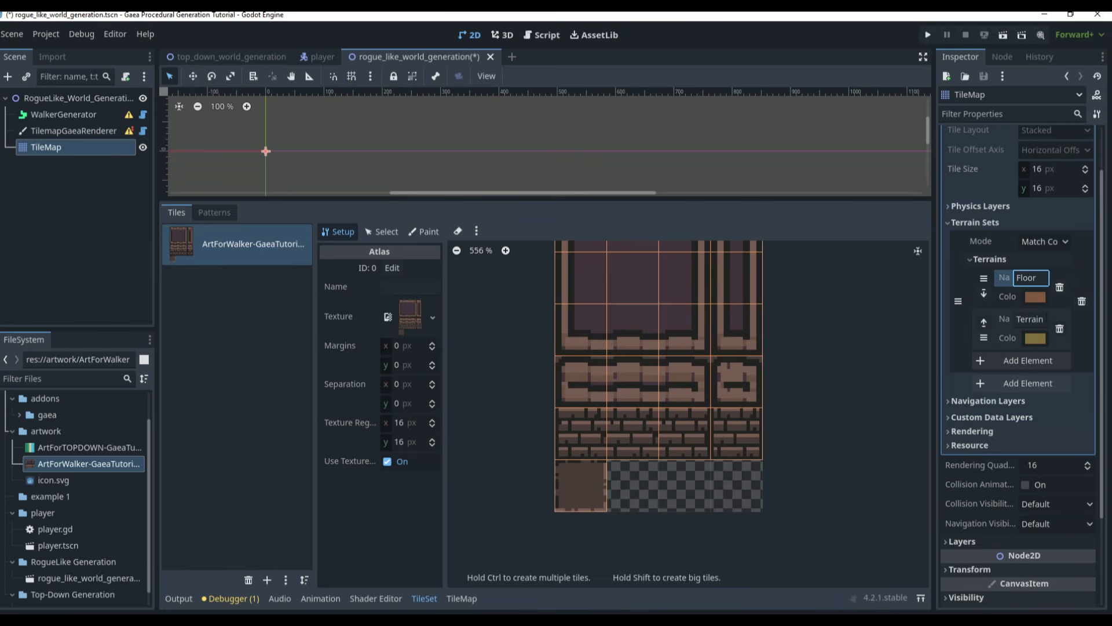
{"action": "left_click", "coordinate": [1029, 319]}
{"action": "type", "text": "Wal"}
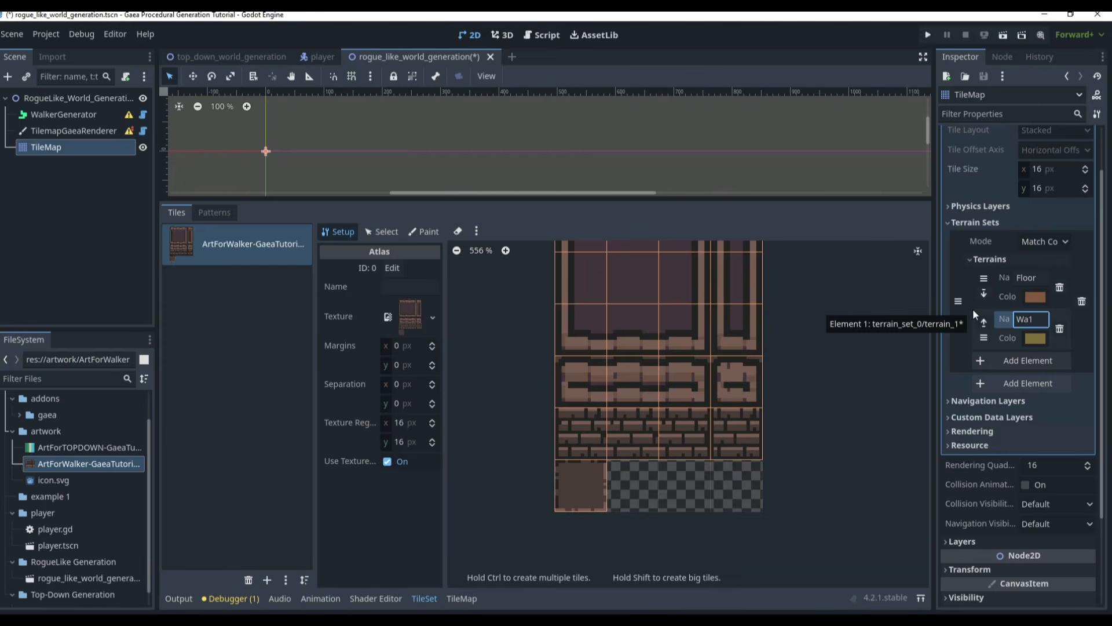
{"action": "type", "text": "ls"}
{"action": "key", "text": "Return"}
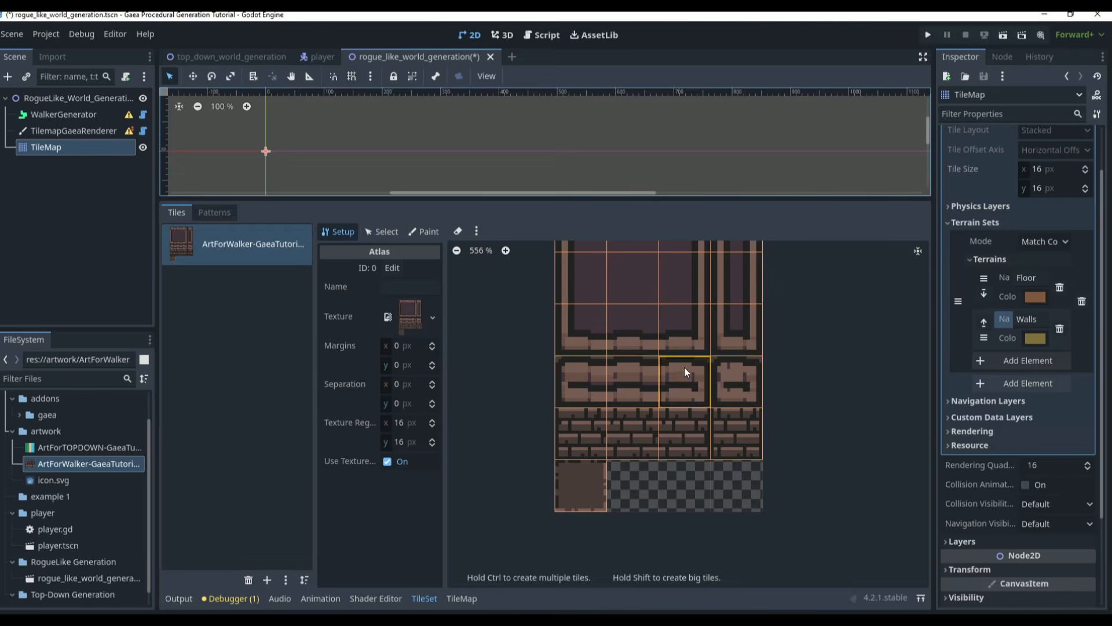
Add a third terrain named Filling to the terrain set
{"action": "left_click", "coordinate": [1021, 361]}
{"action": "left_click", "coordinate": [1030, 369]}
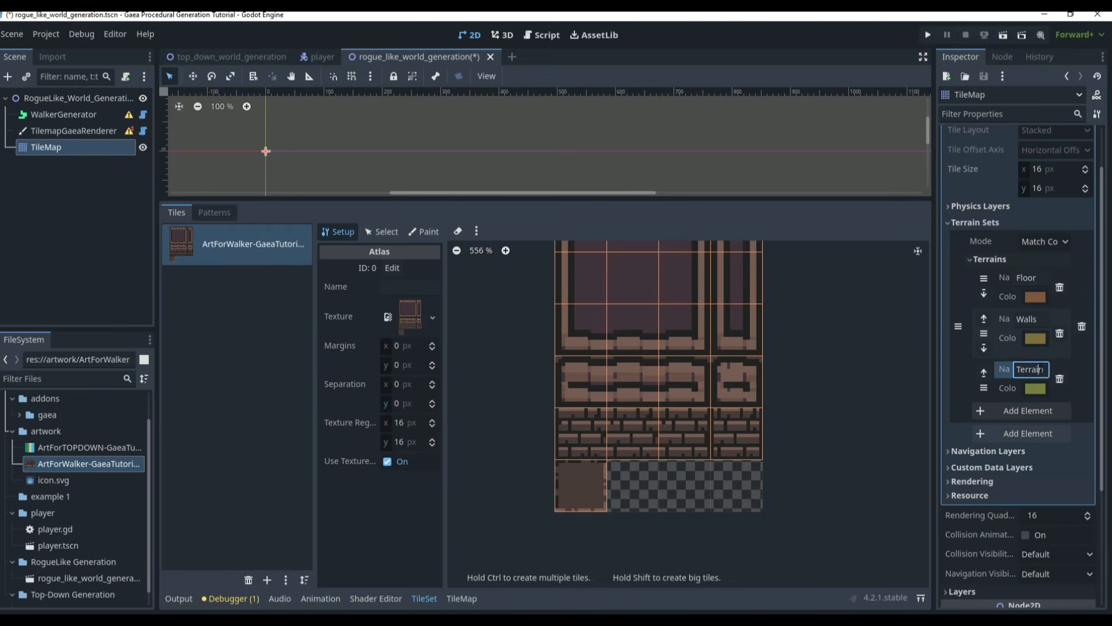
{"action": "double_click", "coordinate": [1030, 369]}
{"action": "type", "text": "Filling"}
{"action": "key", "text": "Return"}
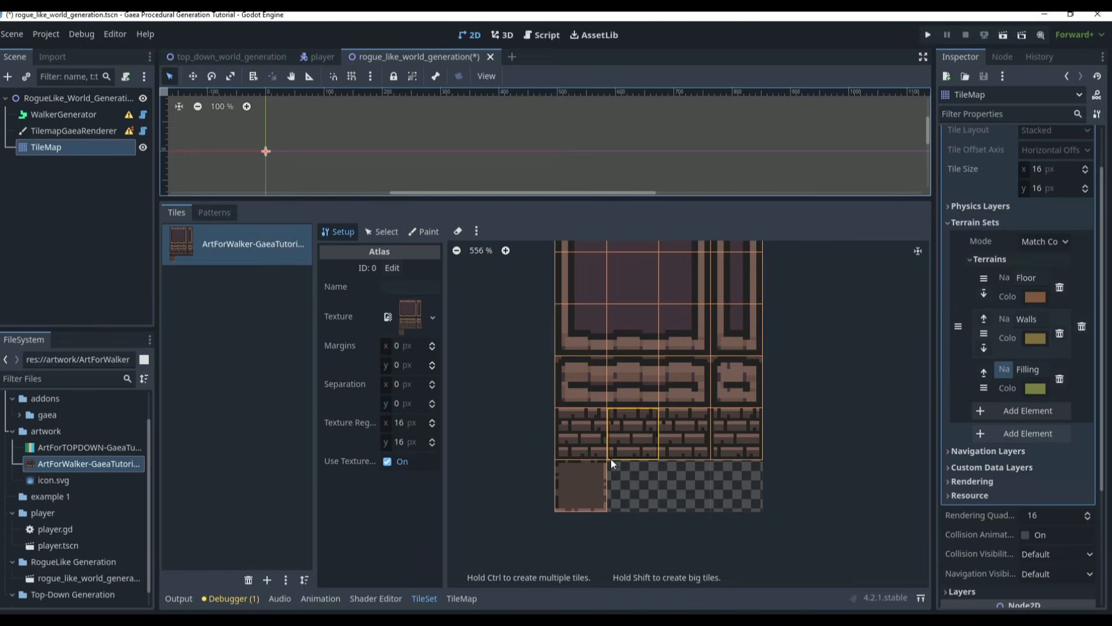
Paint the Floor terrain from the new terrain set onto the centre of the plain brown tile below the bricks
{"action": "scroll", "coordinate": [682, 408], "scroll_direction": "down", "scroll_amount": 1}
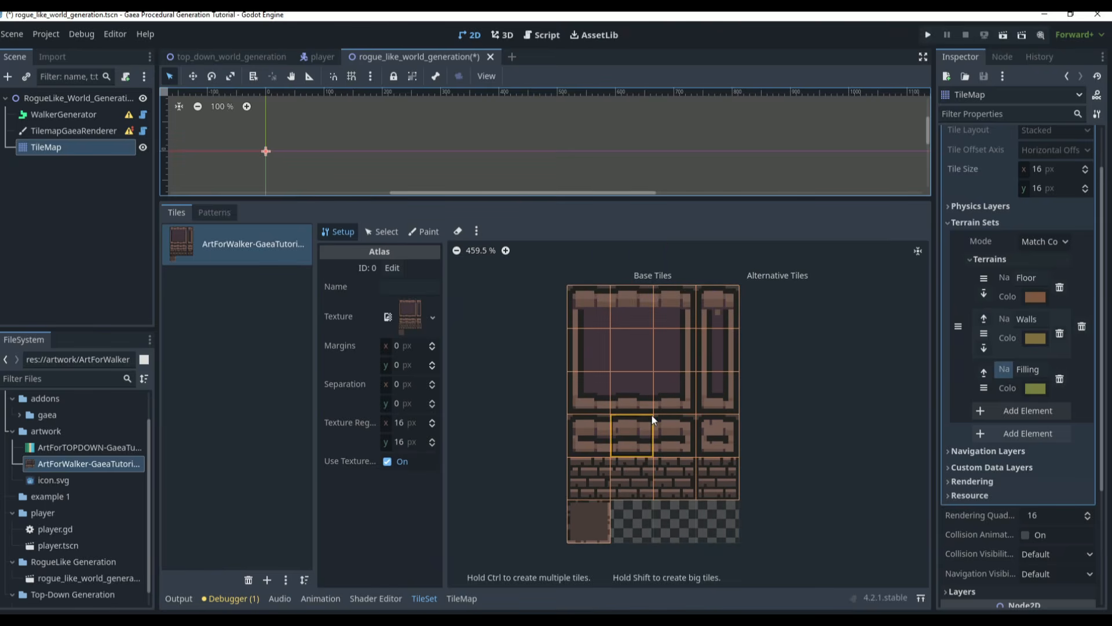
{"action": "scroll", "coordinate": [648, 453], "scroll_direction": "up", "scroll_amount": 1}
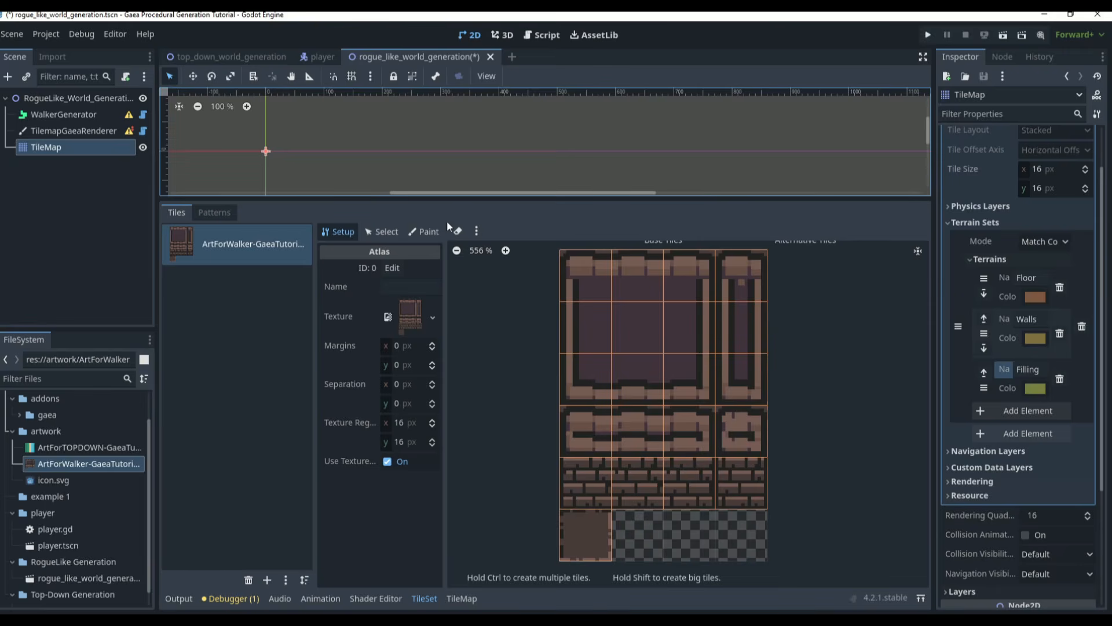
{"action": "left_click", "coordinate": [426, 231]}
{"action": "left_click", "coordinate": [411, 270]}
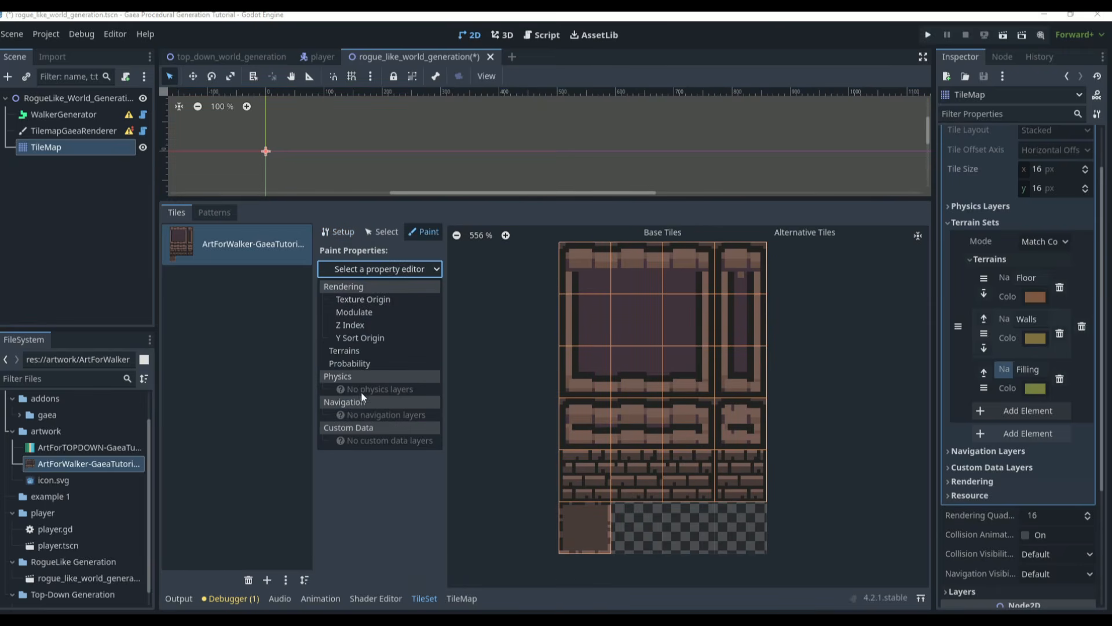
{"action": "left_click", "coordinate": [359, 350]}
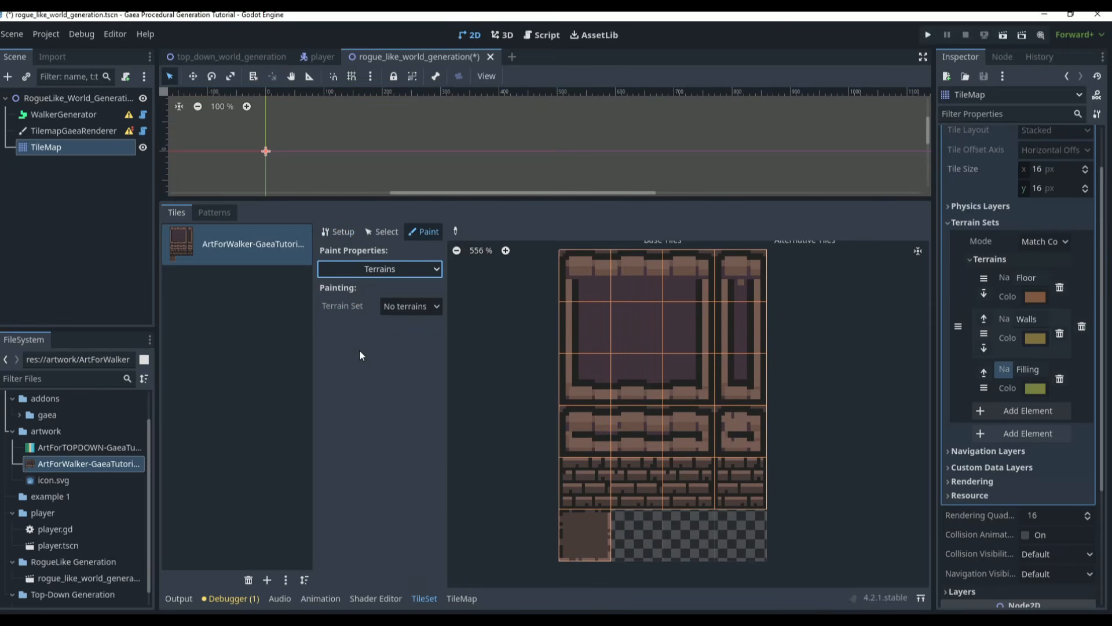
{"action": "left_click", "coordinate": [411, 306]}
{"action": "left_click", "coordinate": [426, 340]}
{"action": "left_click", "coordinate": [411, 327]}
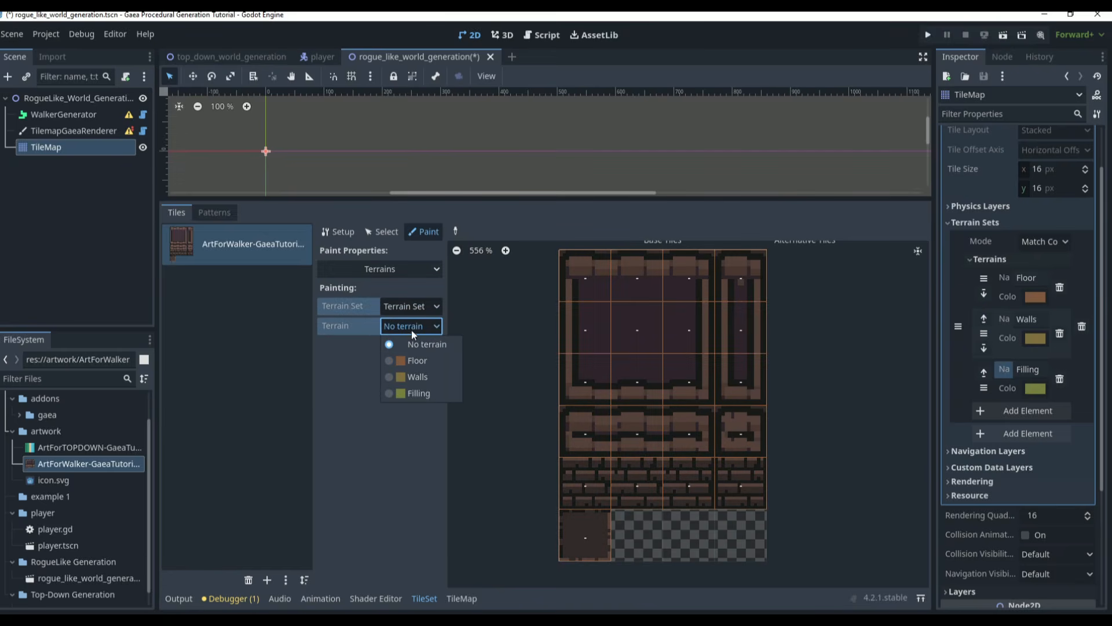
{"action": "left_click", "coordinate": [422, 362]}
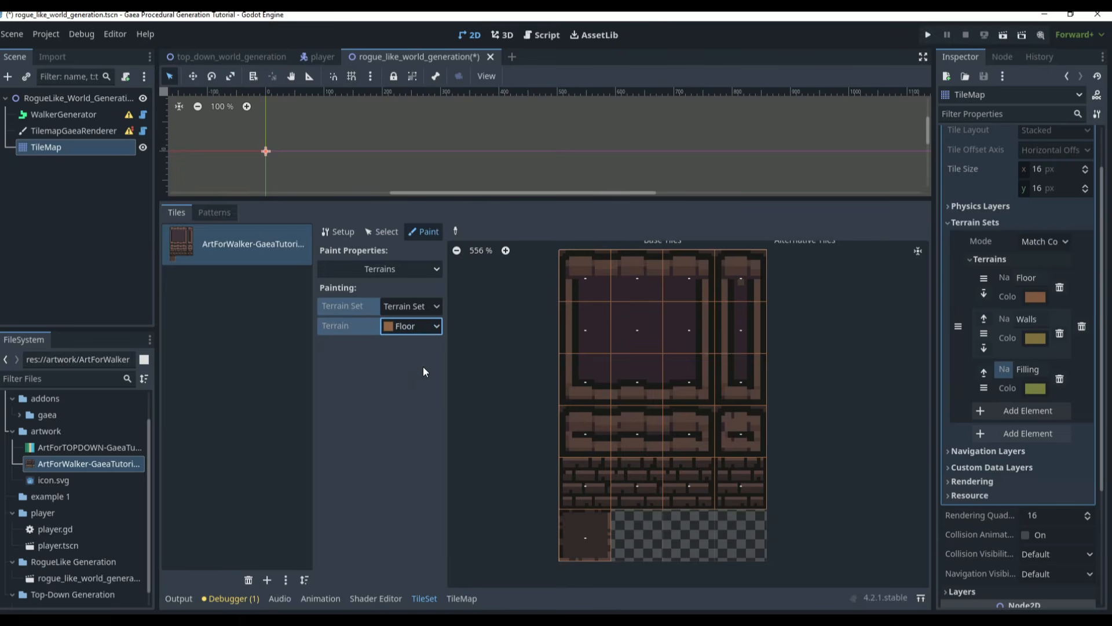
{"action": "left_click", "coordinate": [584, 537]}
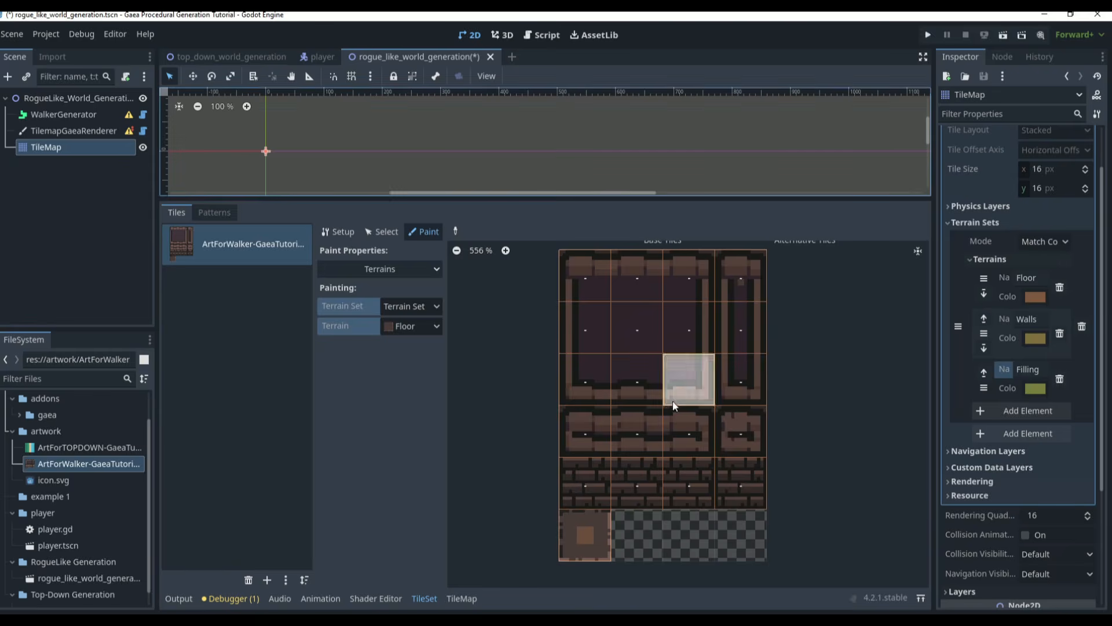
Paint the Walls terrain onto the four brick tiles, linking the three adjoining ones horizontally through their side bits
{"action": "left_click", "coordinate": [405, 323]}
{"action": "left_click", "coordinate": [417, 378]}
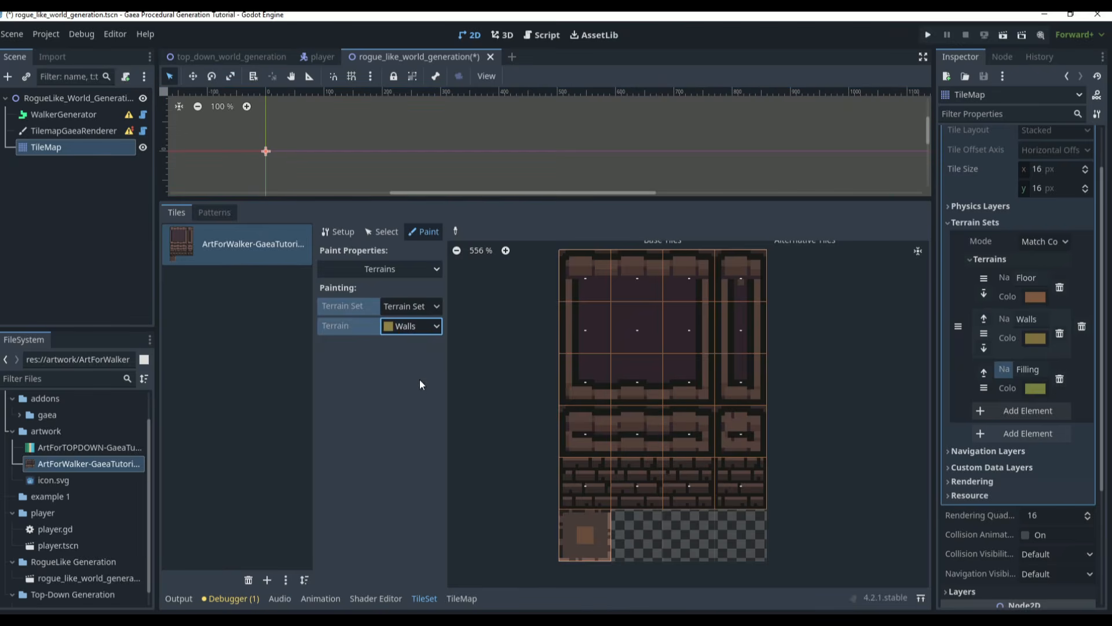
{"action": "left_click", "coordinate": [620, 483]}
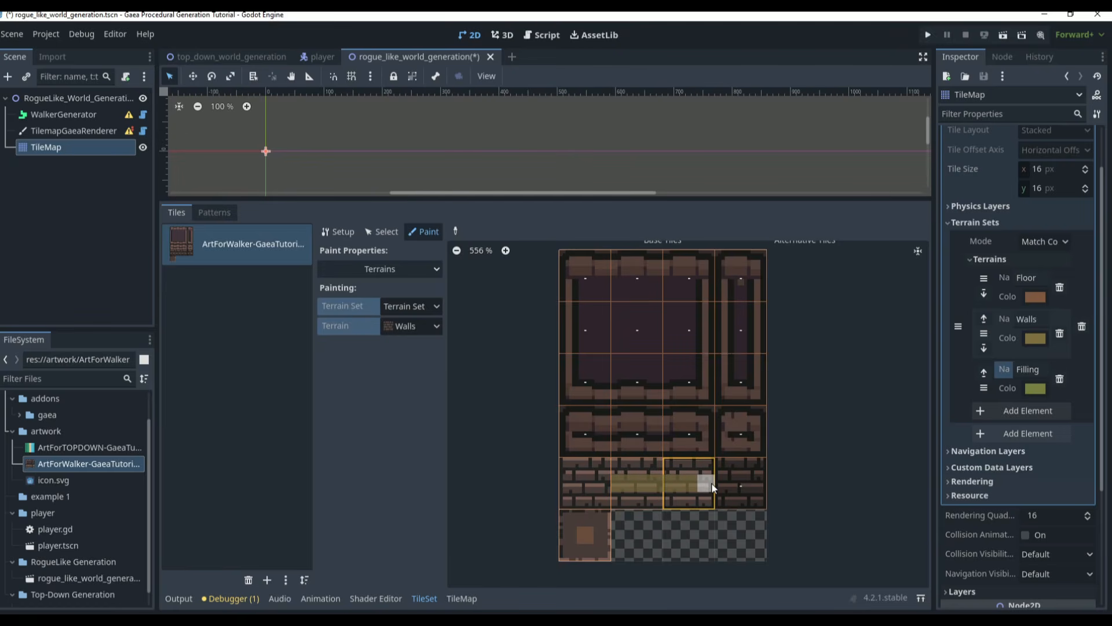
{"action": "left_click_drag", "start_coordinate": [596, 482], "coordinate": [587, 483]}
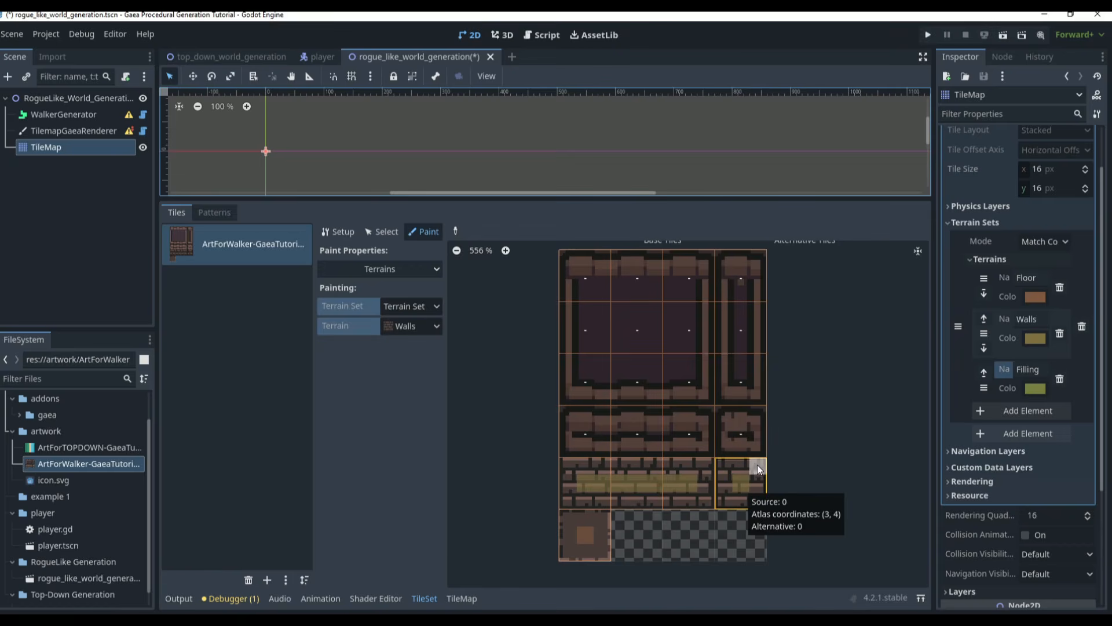
Paint the Filling terrain onto the four ledge tiles directly above the bricks, linking the three adjoining ones horizontally through their side bits
{"action": "left_click", "coordinate": [411, 325]}
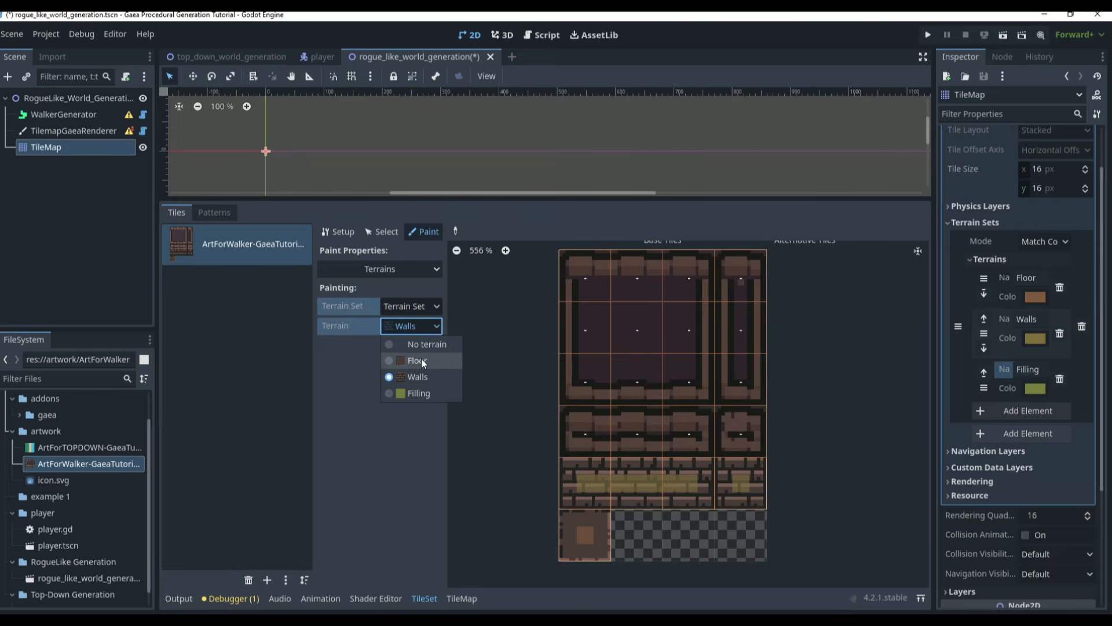
{"action": "left_click", "coordinate": [421, 392]}
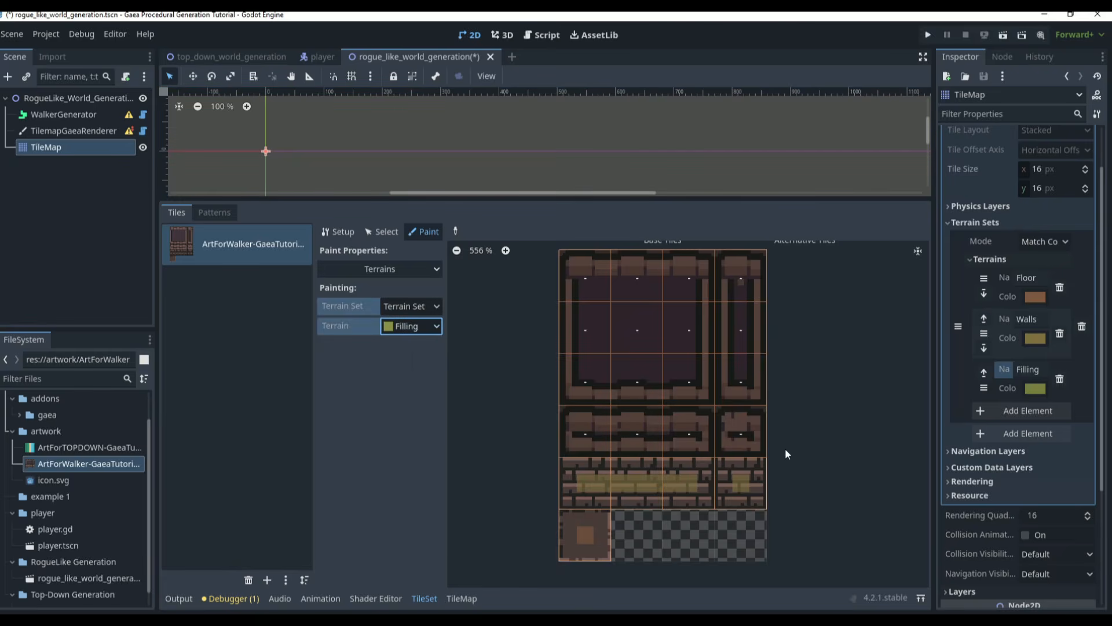
{"action": "left_click", "coordinate": [741, 432]}
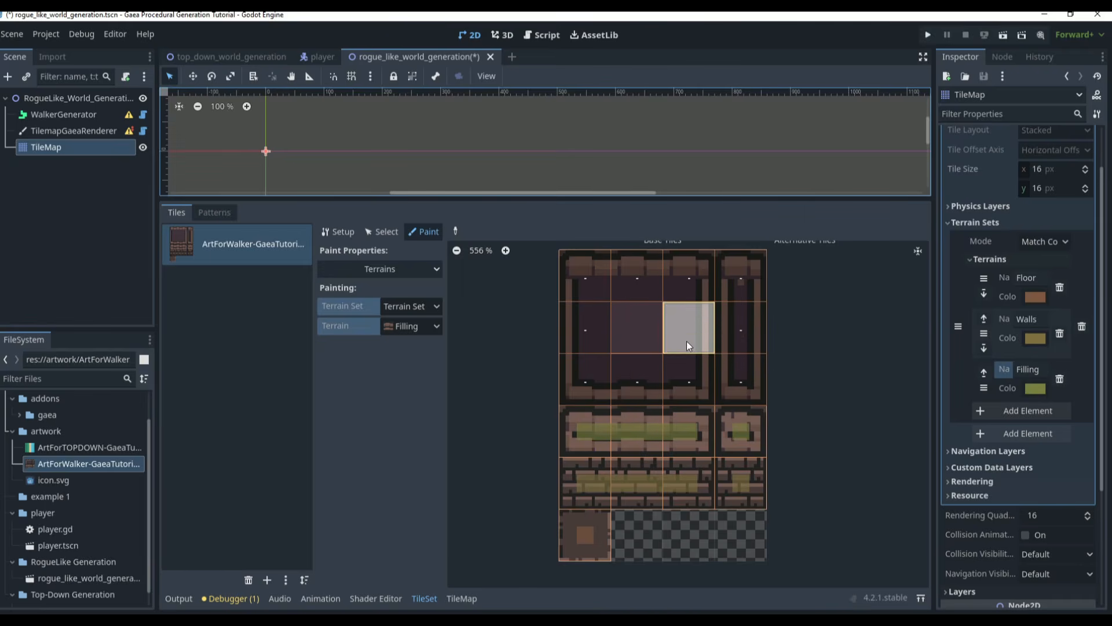
Paint the middle tile of the large 3×3 block entirely with Filling, plus the centres of the eight tiles around it
{"action": "left_click", "coordinate": [654, 328]}
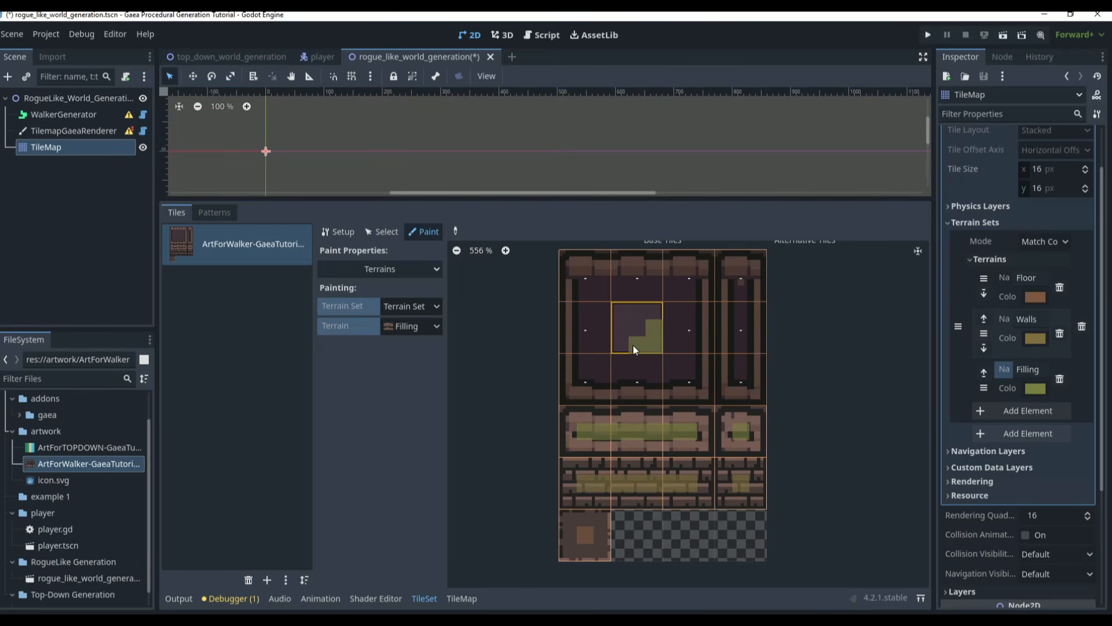
{"action": "left_click_drag", "start_coordinate": [638, 327], "coordinate": [653, 318]}
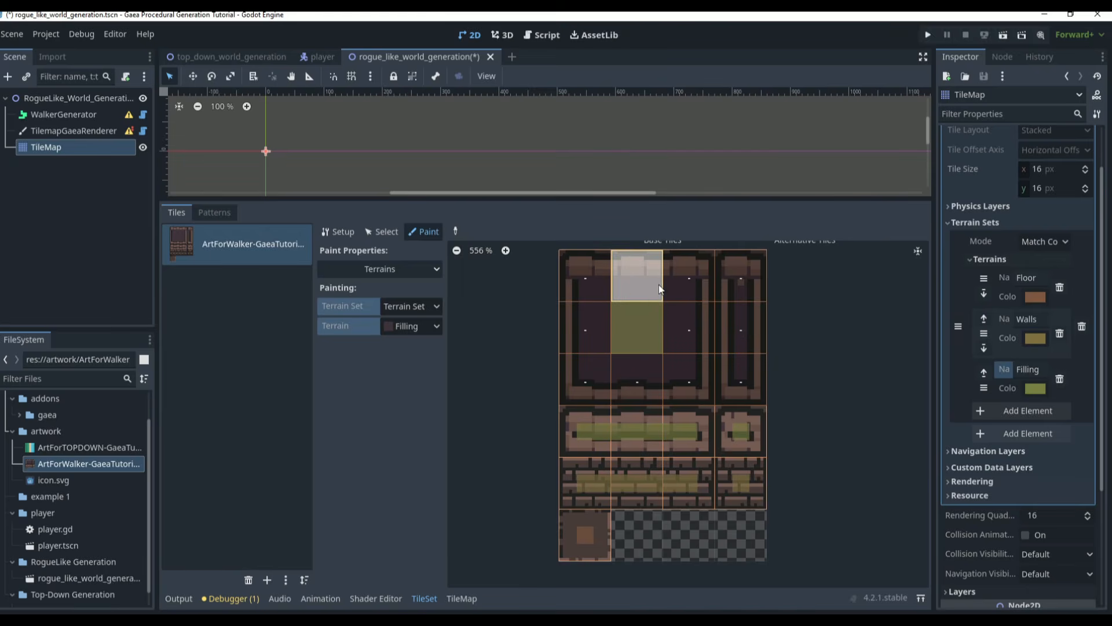
{"action": "left_click", "coordinate": [1042, 240]}
{"action": "left_click", "coordinate": [654, 294]}
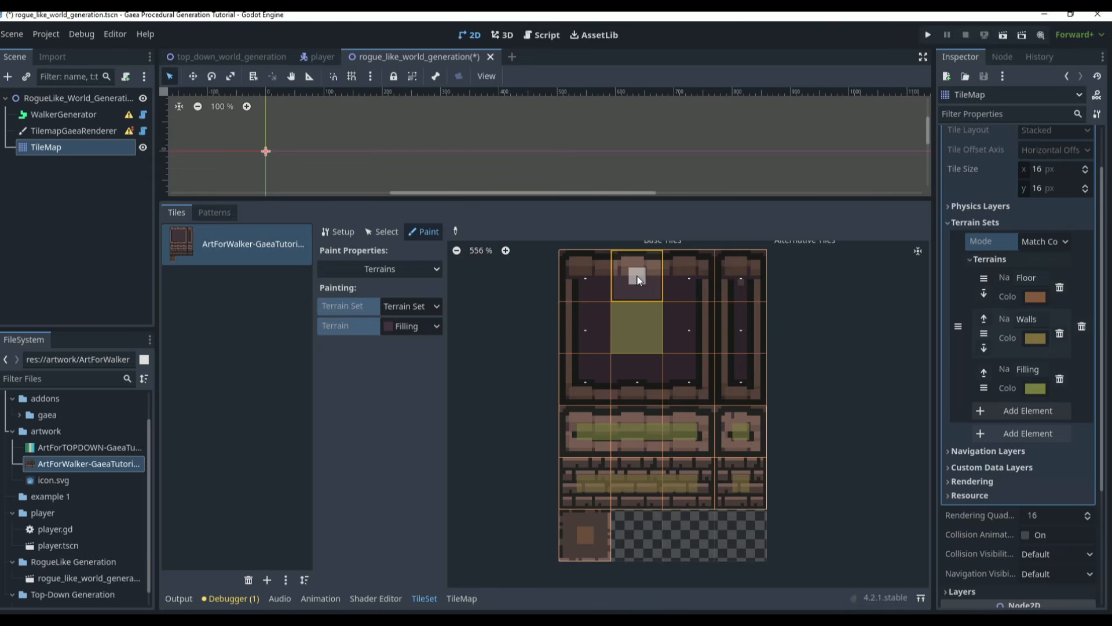
{"action": "left_click", "coordinate": [639, 275]}
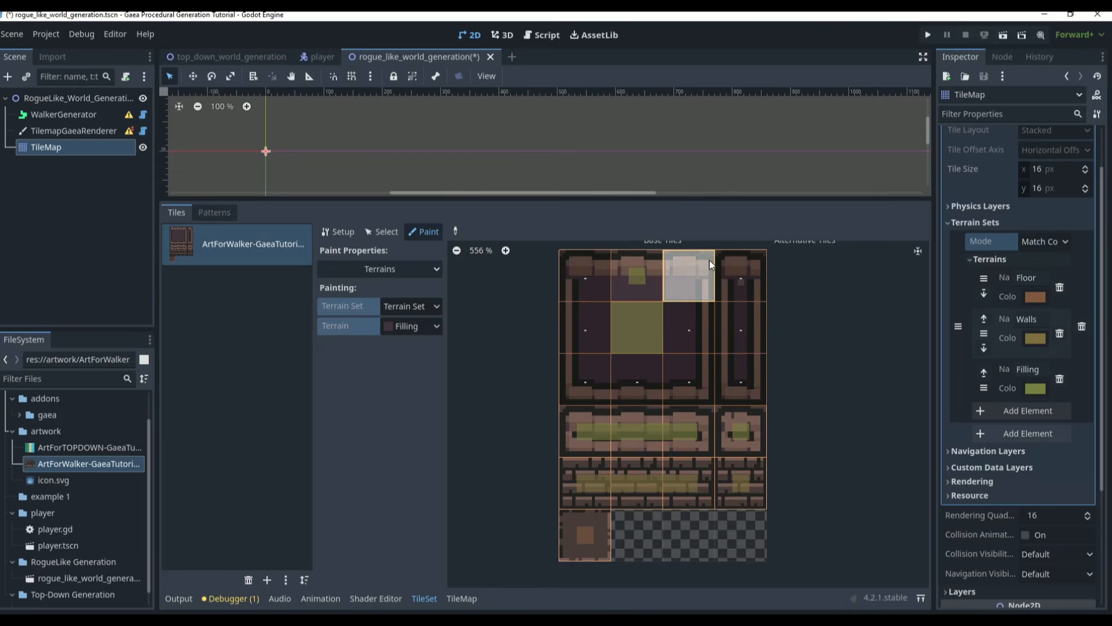
{"action": "left_click", "coordinate": [693, 273]}
{"action": "left_click", "coordinate": [689, 326]}
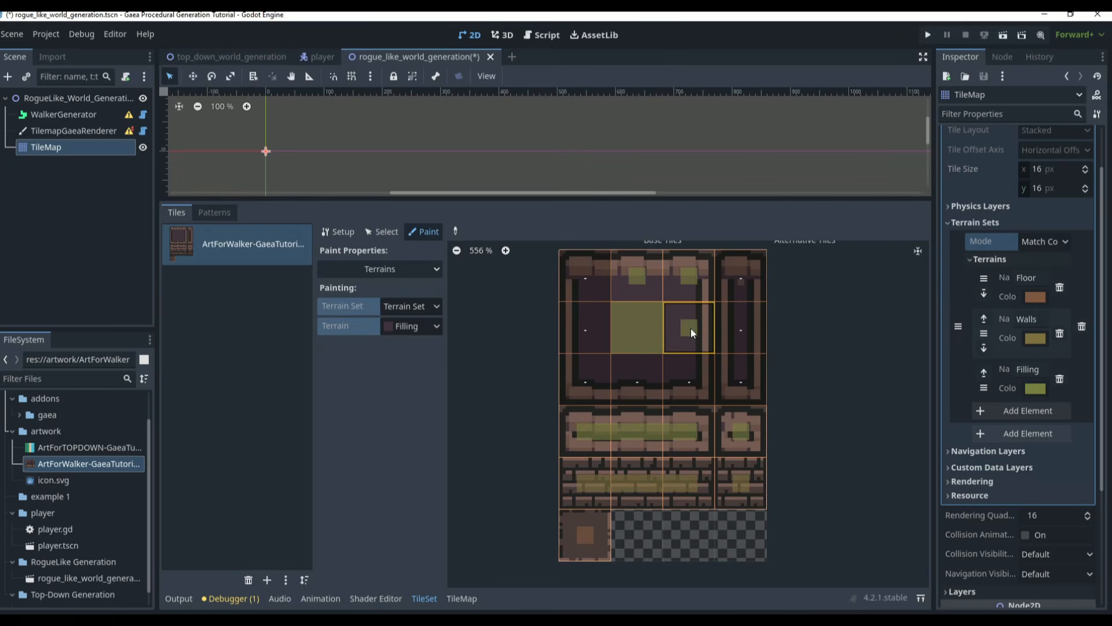
{"action": "left_click", "coordinate": [692, 377]}
{"action": "left_click", "coordinate": [633, 379]}
{"action": "left_click", "coordinate": [591, 380]}
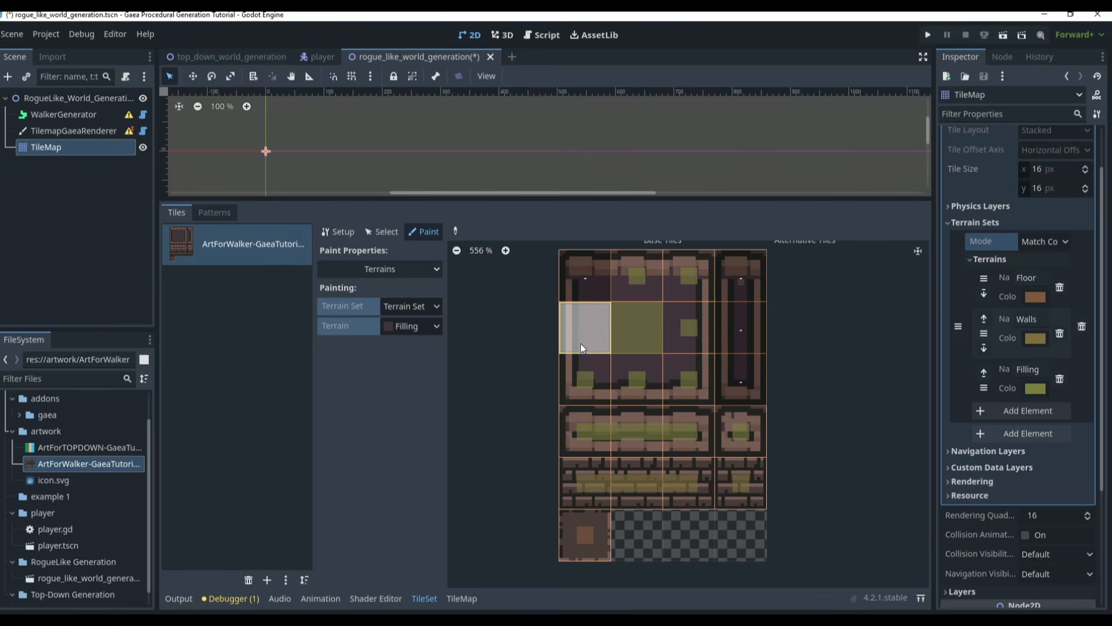
{"action": "left_click", "coordinate": [586, 274]}
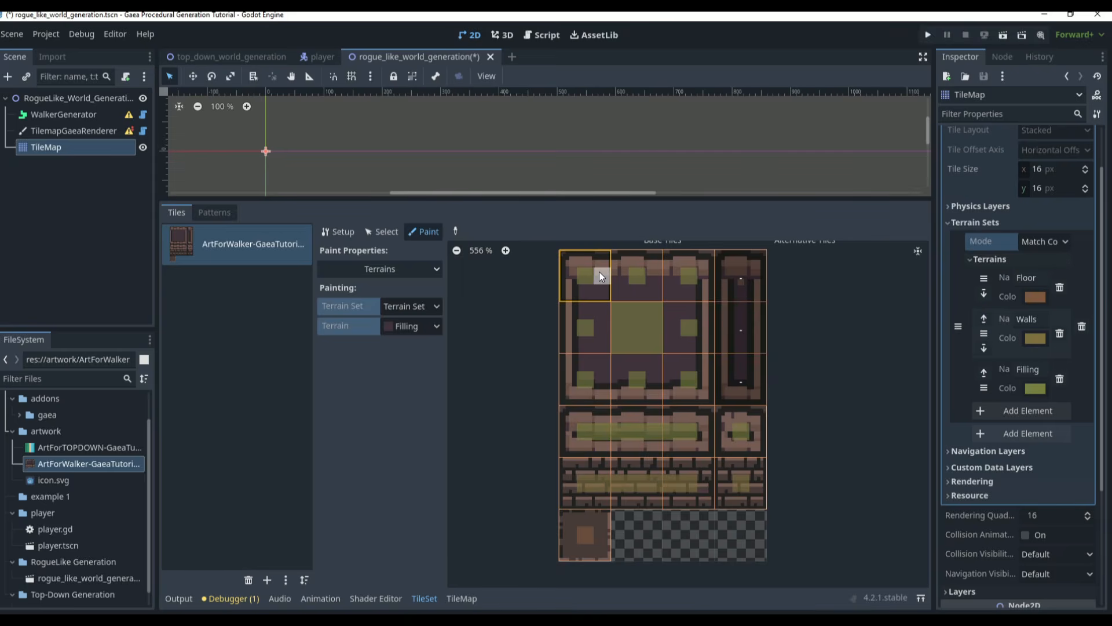
Link the eight outer tiles of the 3×3 block with Filling on all their inward and adjoining side and corner bits
{"action": "left_click", "coordinate": [602, 277]}
{"action": "left_click", "coordinate": [582, 288]}
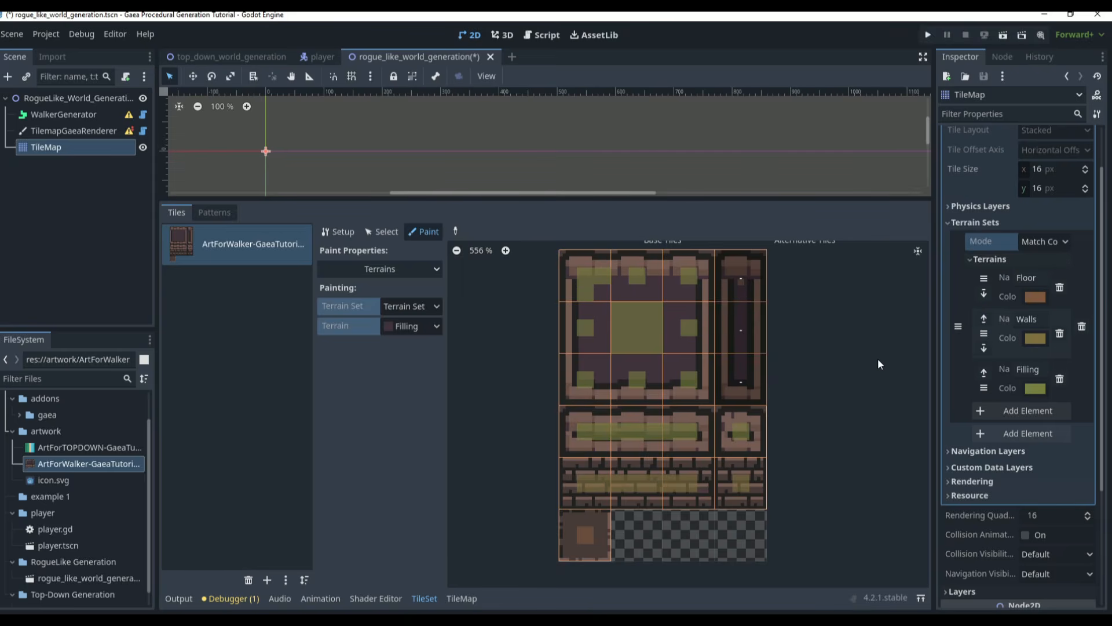
{"action": "left_click", "coordinate": [623, 278]}
{"action": "left_click", "coordinate": [655, 277]}
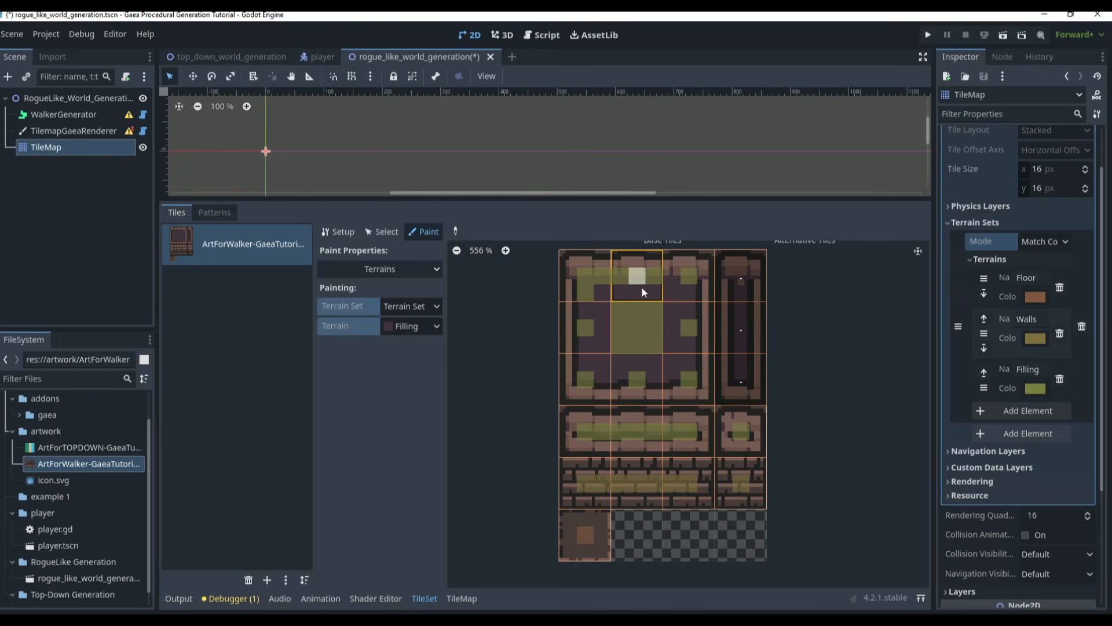
{"action": "left_click", "coordinate": [638, 293]}
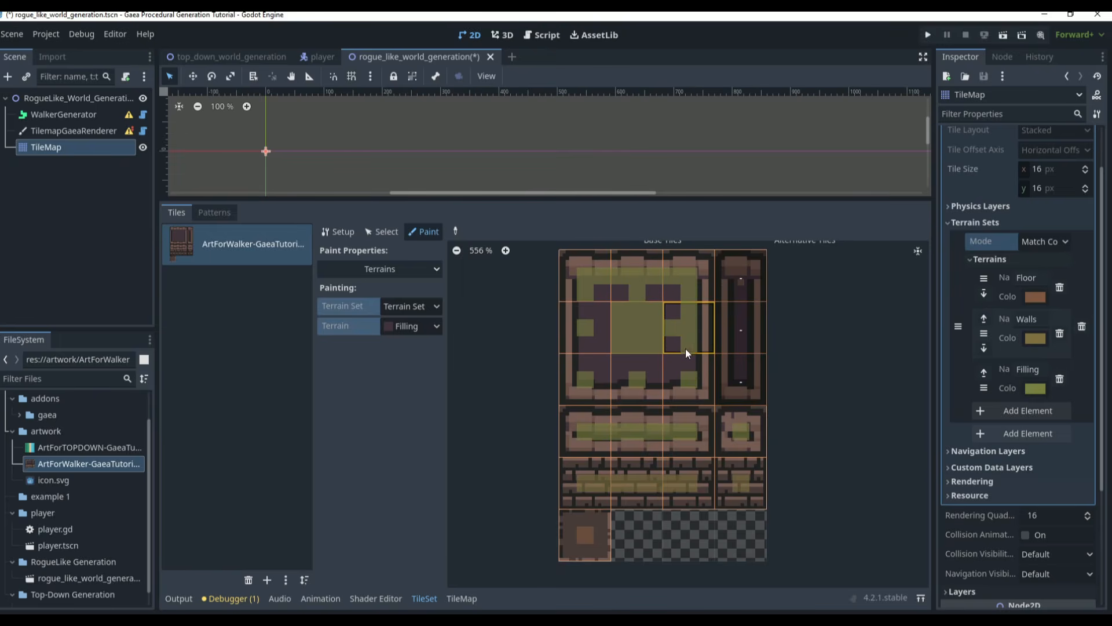
{"action": "left_click", "coordinate": [670, 377]}
{"action": "mouse_move", "coordinate": [637, 369]}
{"action": "left_mouse_down"}
{"action": "mouse_move", "coordinate": [604, 377]}
{"action": "mouse_move", "coordinate": [591, 331]}
{"action": "left_mouse_up"}
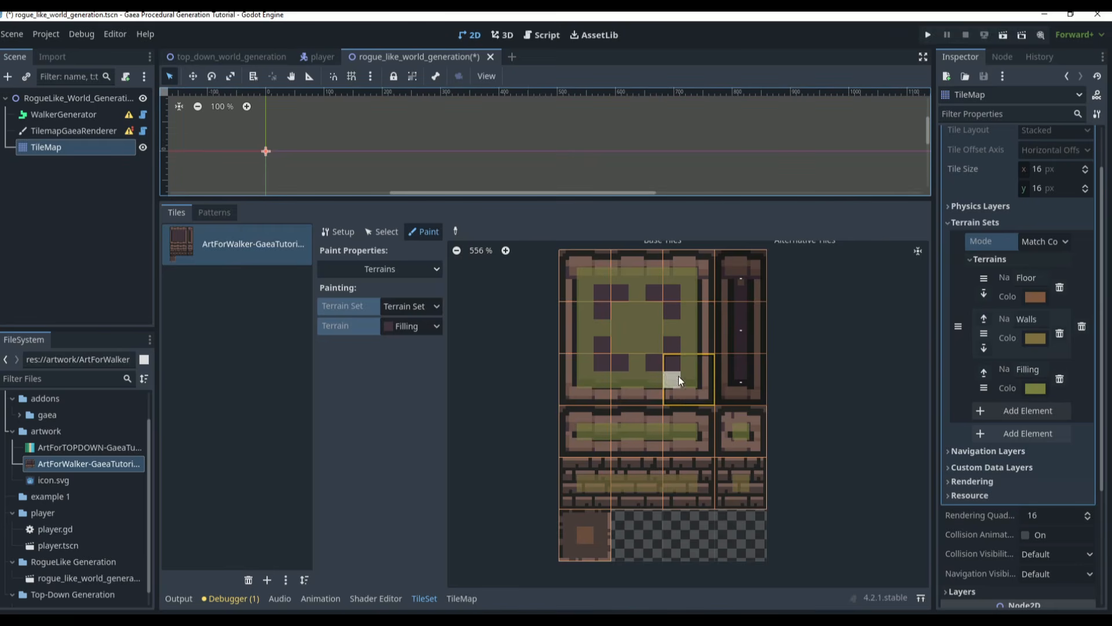
{"action": "mouse_move", "coordinate": [674, 310]}
{"action": "left_mouse_down"}
{"action": "mouse_move", "coordinate": [651, 288]}
{"action": "mouse_move", "coordinate": [610, 318]}
{"action": "mouse_move", "coordinate": [601, 350]}
{"action": "mouse_move", "coordinate": [683, 366]}
{"action": "left_mouse_up"}
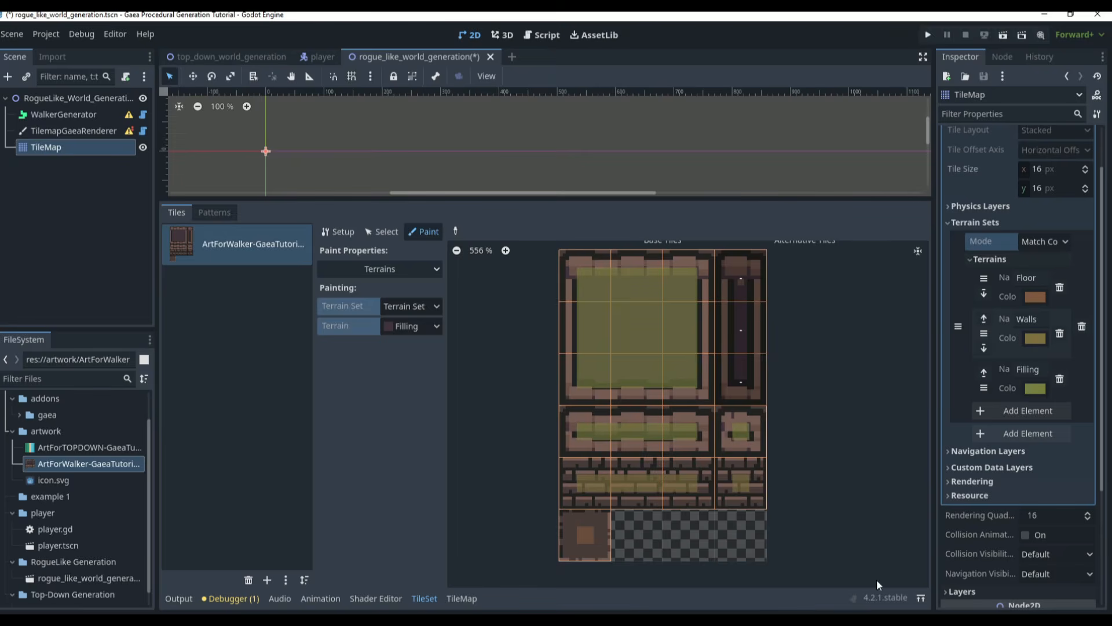
Paint Filling onto the three tiles of the narrow upright column, linking them vertically through their upper and lower bits
{"action": "mouse_move", "coordinate": [744, 378]}
{"action": "left_mouse_down"}
{"action": "mouse_move", "coordinate": [739, 316]}
{"action": "mouse_move", "coordinate": [744, 343]}
{"action": "left_mouse_up"}
{"action": "left_click", "coordinate": [740, 340]}
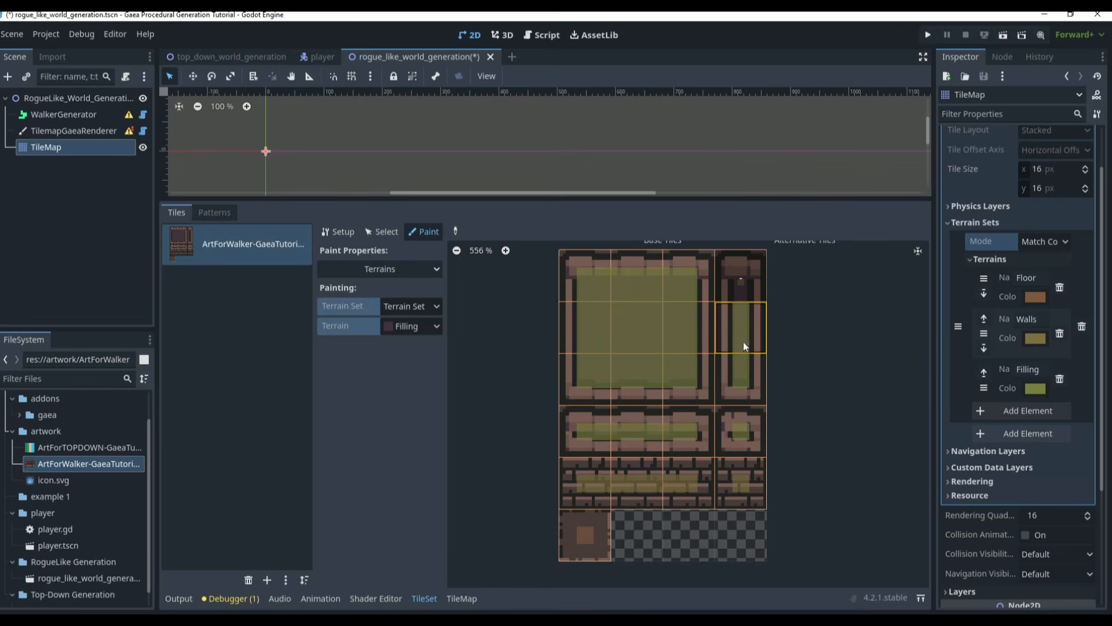
{"action": "left_click", "coordinate": [742, 284]}
{"action": "left_click_drag", "start_coordinate": [741, 281], "coordinate": [742, 292]}
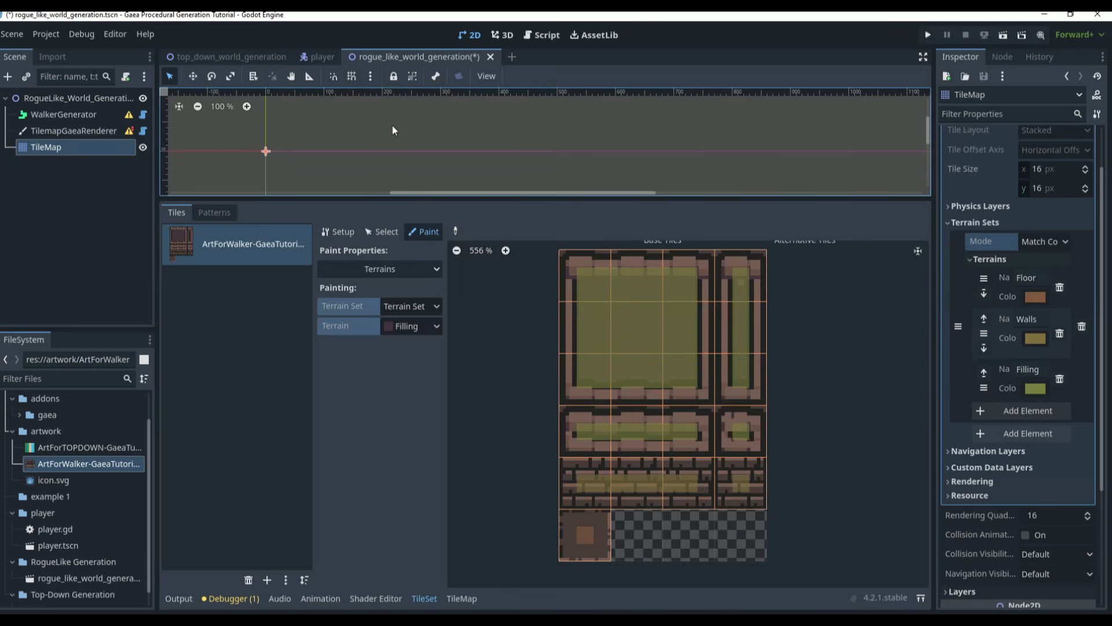
Assign the TileMap node as the TilemapGaeaRenderer's tile map and the WalkerGenerator as its generator
{"action": "left_click", "coordinate": [61, 133]}
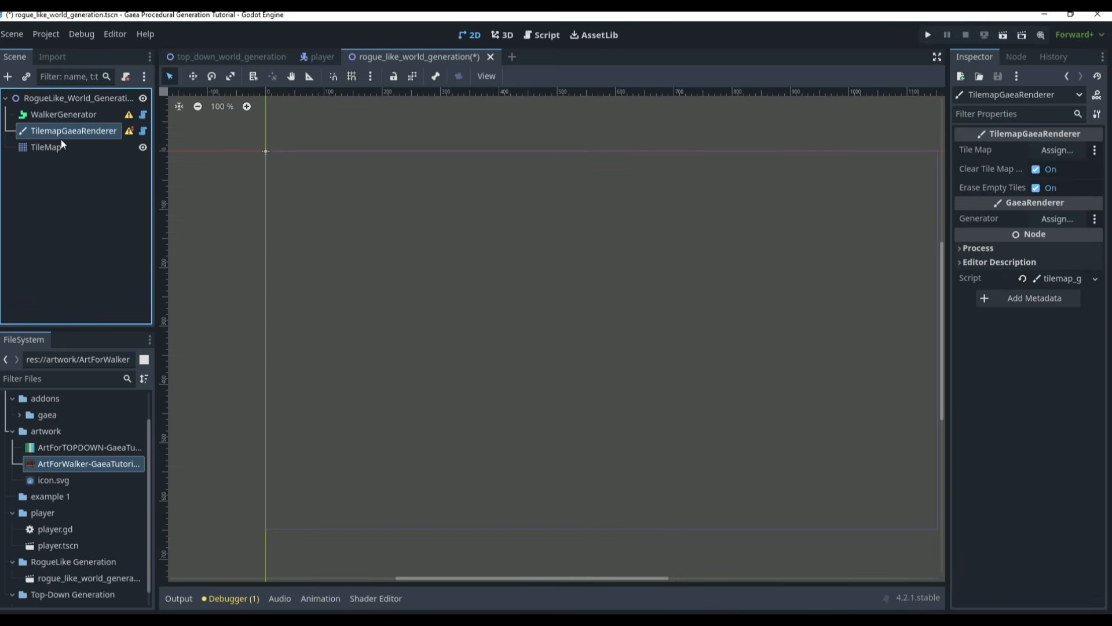
{"action": "left_click", "coordinate": [1050, 151]}
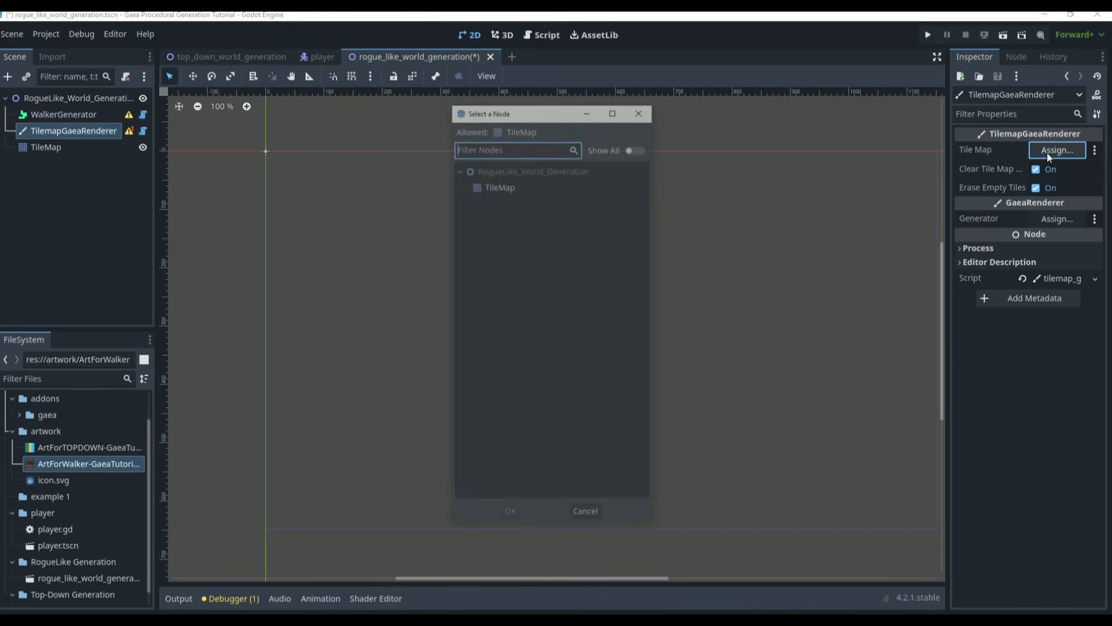
{"action": "left_click", "coordinate": [539, 147]}
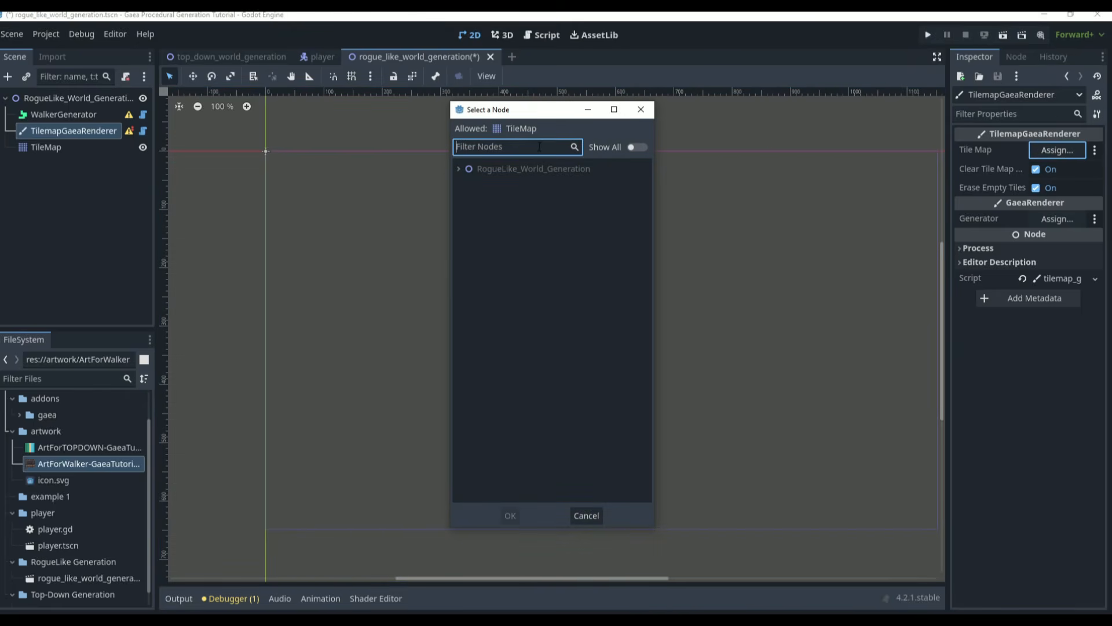
{"action": "left_click", "coordinate": [459, 169]}
{"action": "left_click", "coordinate": [504, 185]}
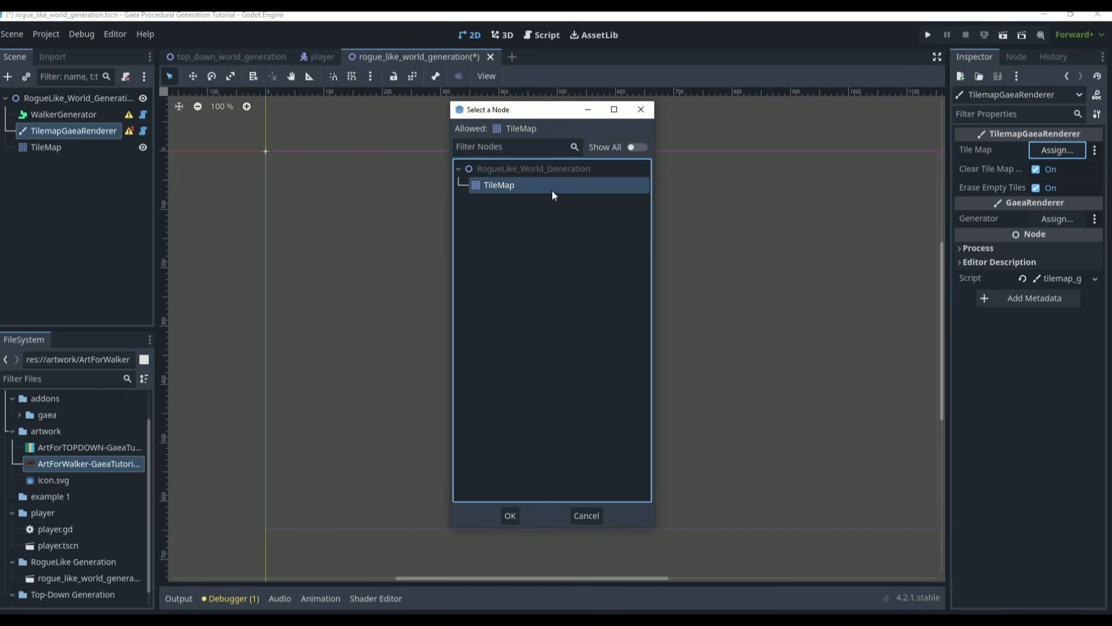
{"action": "double_click", "coordinate": [552, 191]}
{"action": "left_click", "coordinate": [1058, 218]}
{"action": "double_click", "coordinate": [516, 186]}
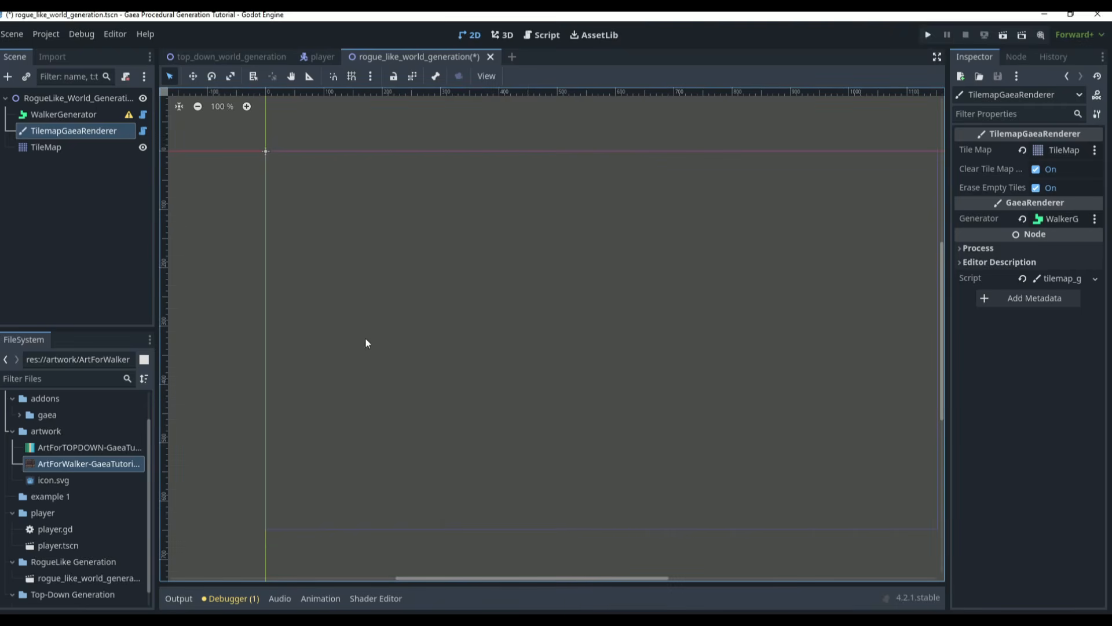
Give the WalkerGenerator a new WalkerGeneratorSettings resource and expand its properties
{"action": "left_click", "coordinate": [43, 98]}
{"action": "left_click", "coordinate": [110, 130]}
{"action": "left_click", "coordinate": [63, 114]}
{"action": "left_click", "coordinate": [1058, 167]}
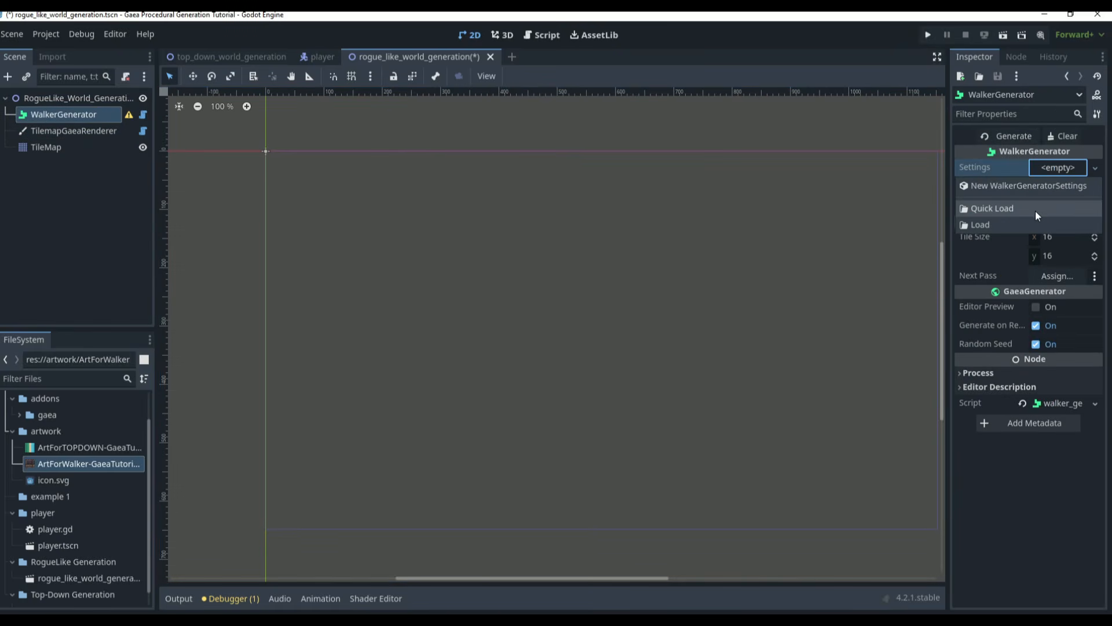
{"action": "left_click", "coordinate": [1037, 186]}
{"action": "left_click", "coordinate": [1061, 168]}
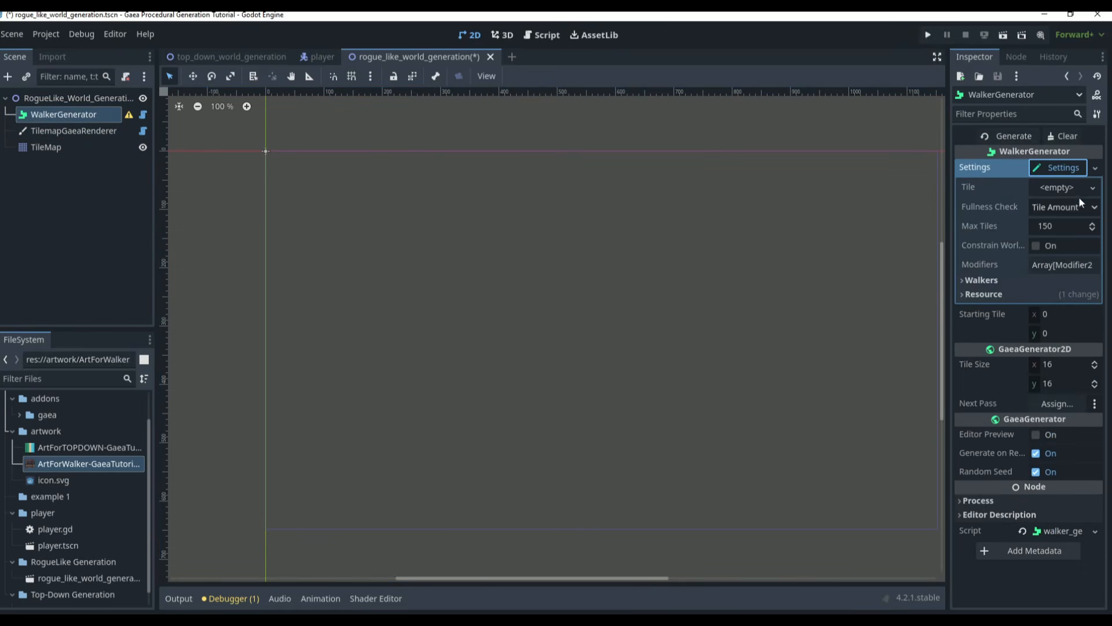
Set the walker settings' tile to a new TilemapTileInfo with its type set to Terrain
{"action": "left_click", "coordinate": [1073, 187]}
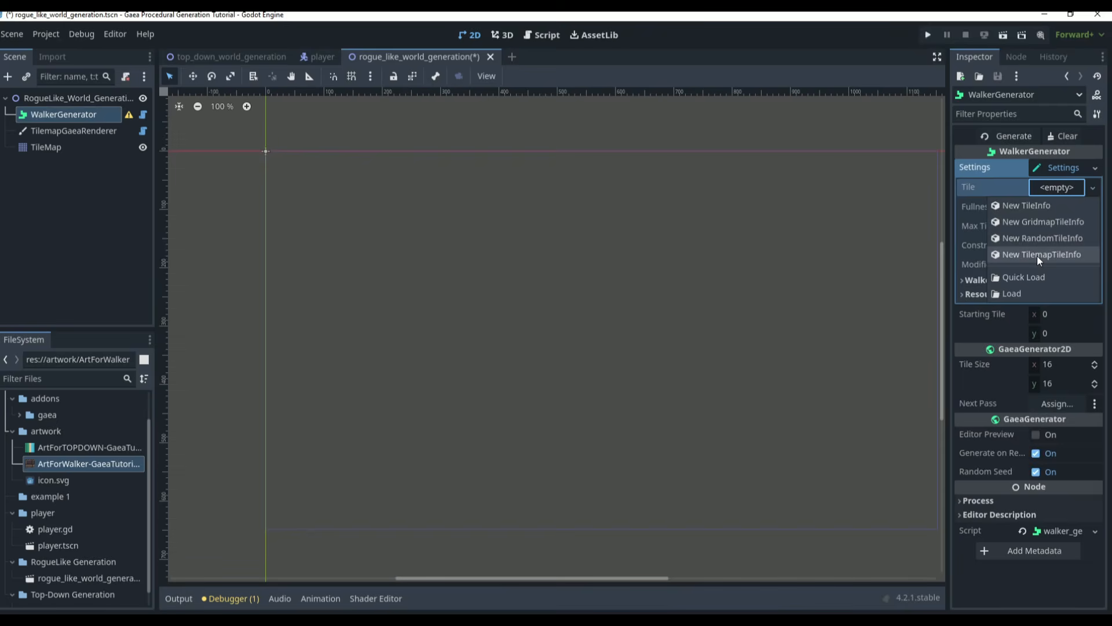
{"action": "left_click", "coordinate": [1039, 256]}
{"action": "left_click", "coordinate": [1056, 187]}
{"action": "left_click", "coordinate": [1057, 207]}
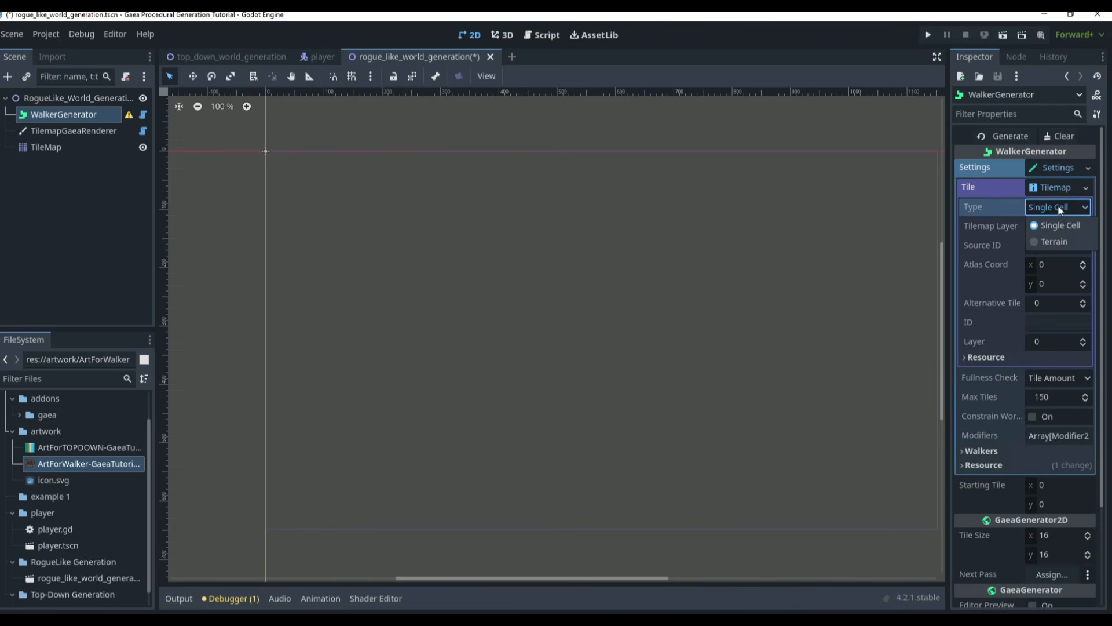
{"action": "left_click", "coordinate": [1068, 235]}
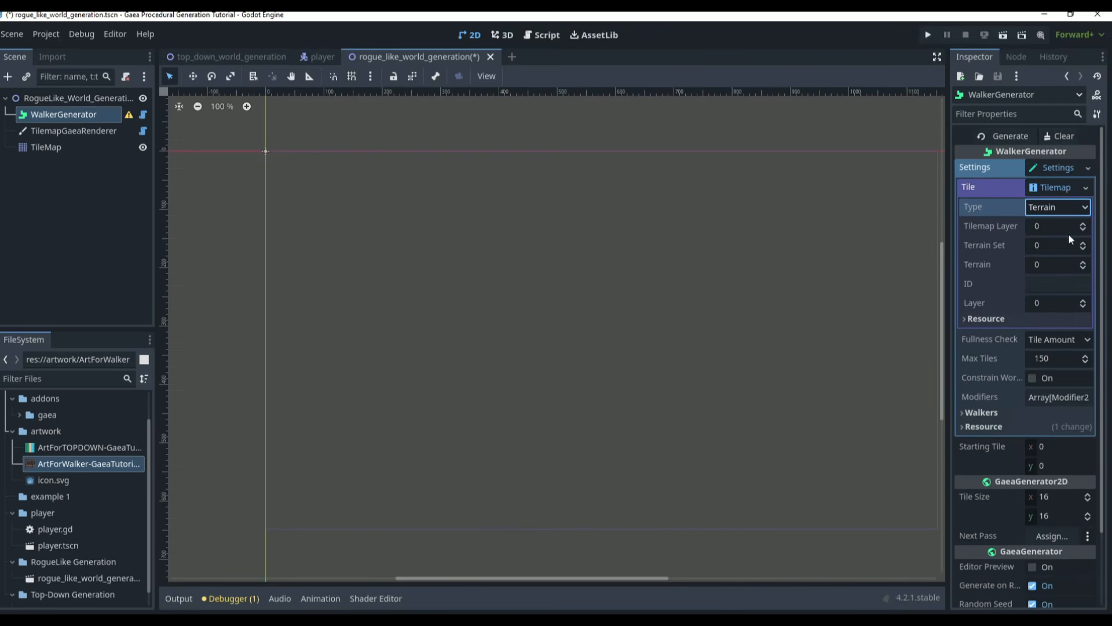
{"action": "left_click", "coordinate": [1055, 263]}
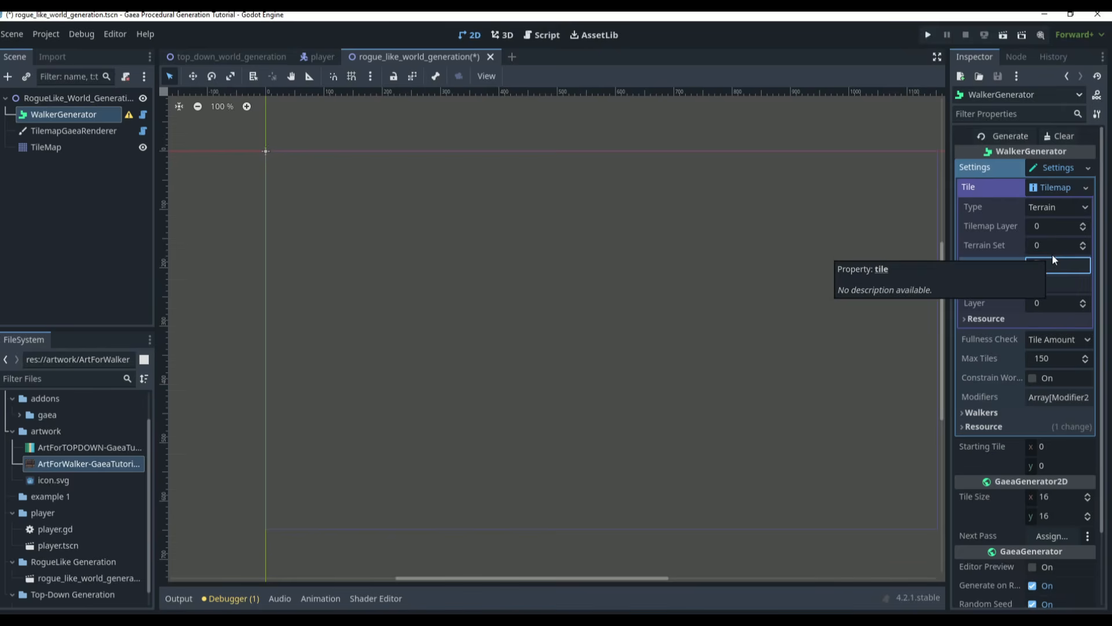
{"action": "left_click", "coordinate": [194, 217]}
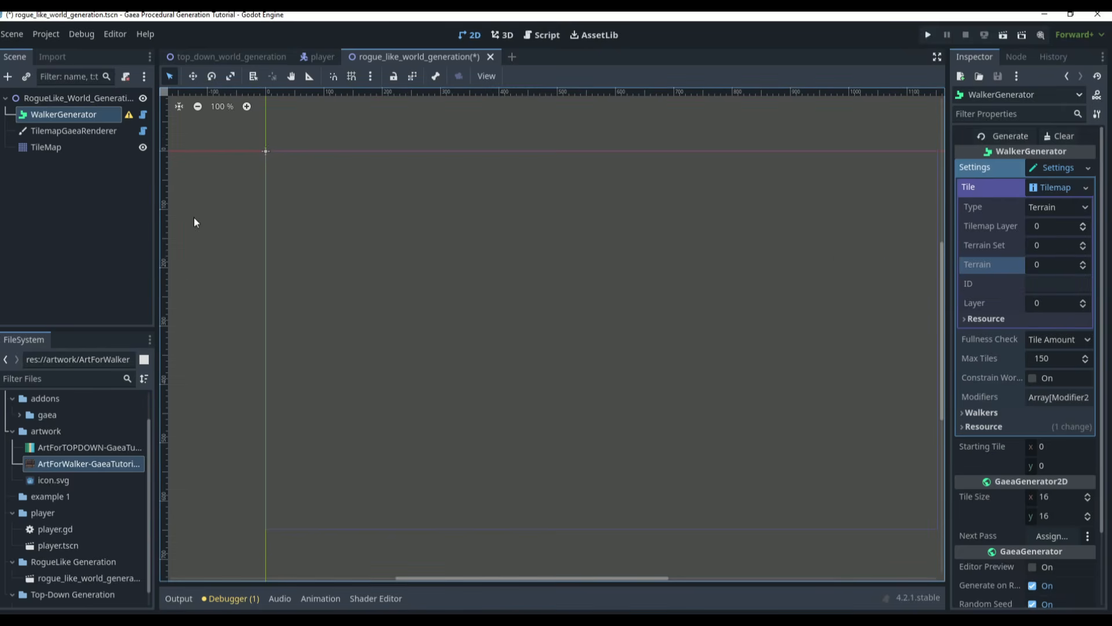
Check the TileMap's terrain order, enable the WalkerGenerator's editor preview, and generate the floor layout
{"action": "left_click", "coordinate": [68, 146]}
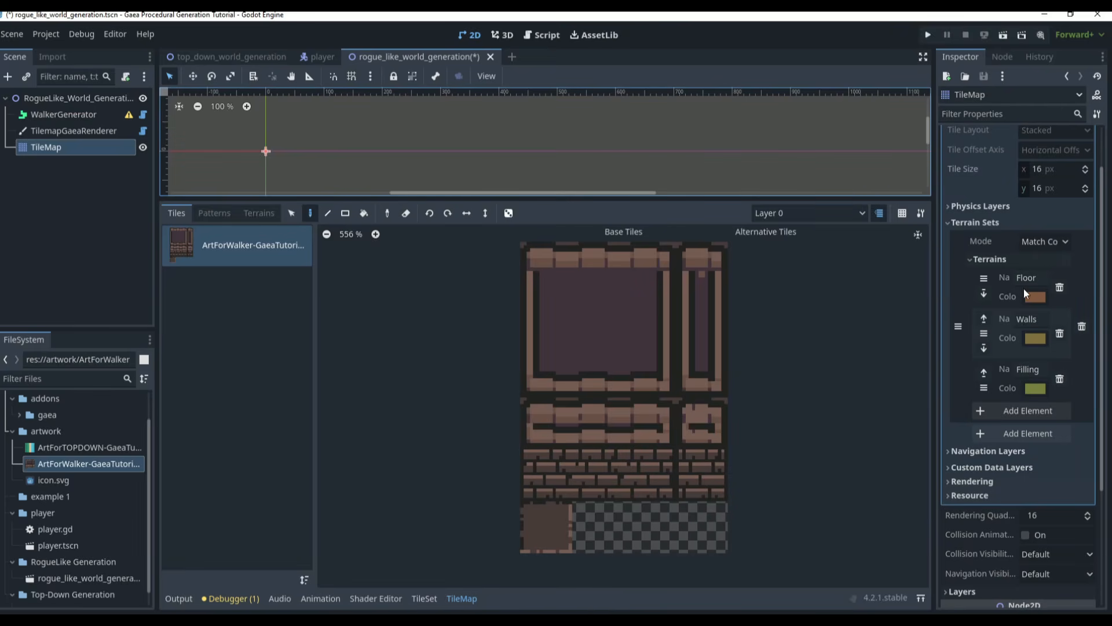
{"action": "left_click", "coordinate": [105, 114]}
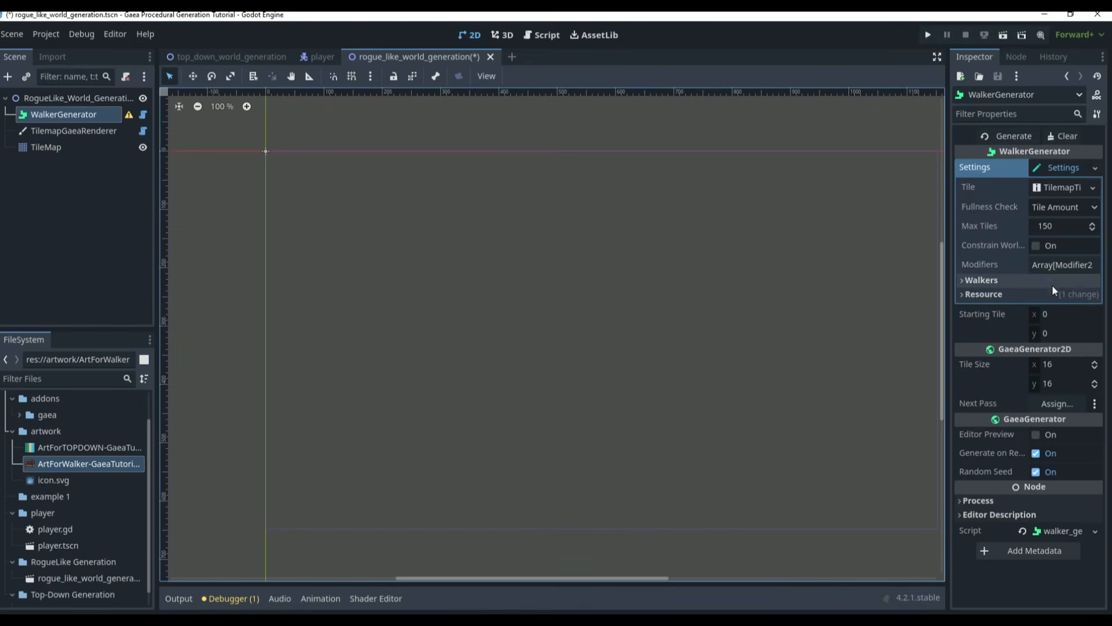
{"action": "left_click", "coordinate": [1053, 186]}
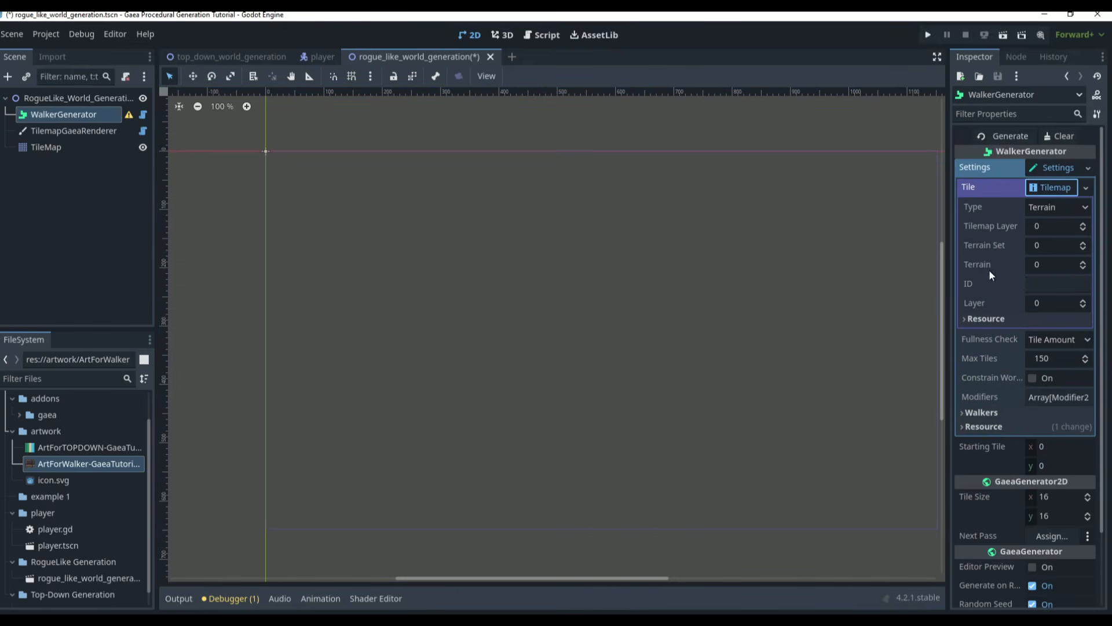
{"action": "scroll", "coordinate": [1010, 413], "scroll_direction": "down", "scroll_amount": 3}
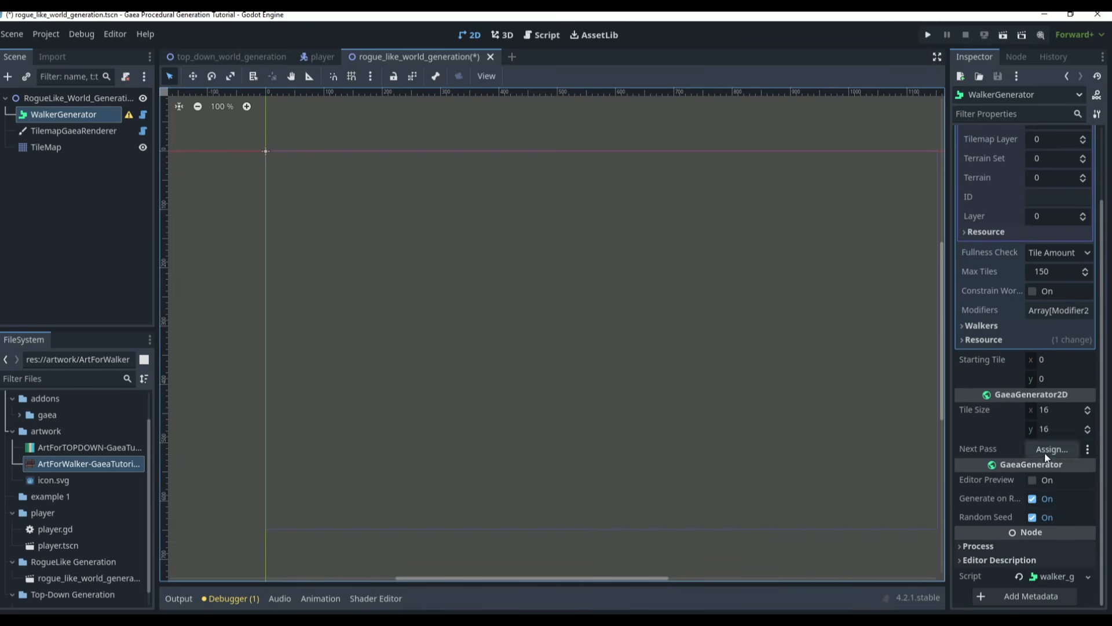
{"action": "left_click", "coordinate": [1034, 479]}
{"action": "scroll", "coordinate": [1020, 406], "scroll_direction": "up", "scroll_amount": 3}
{"action": "left_click", "coordinate": [1011, 137]}
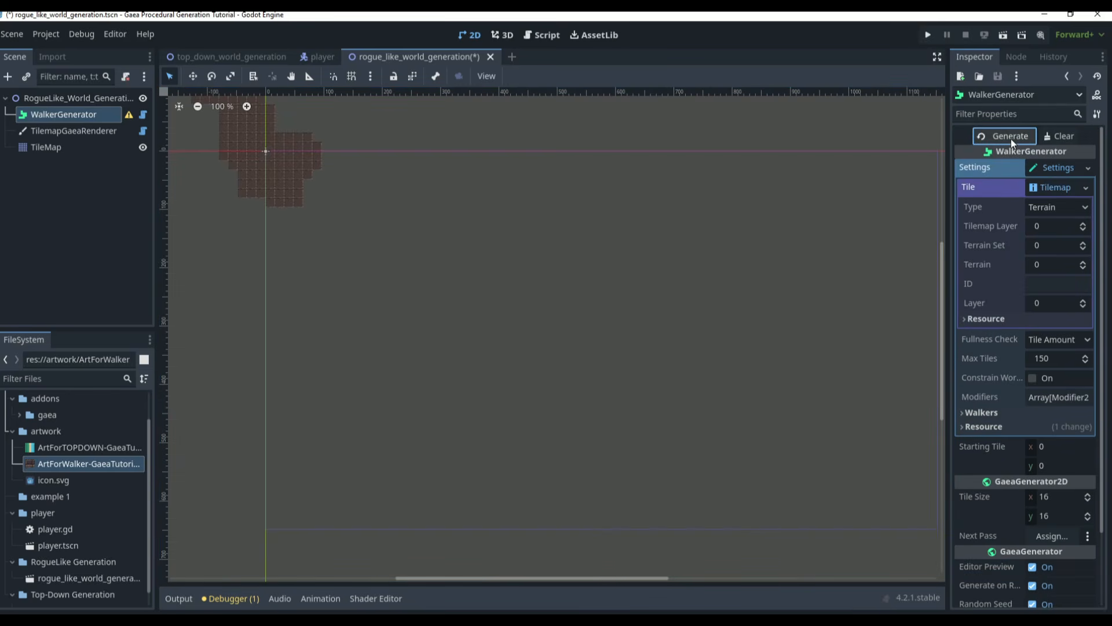
{"action": "scroll", "coordinate": [471, 189], "scroll_direction": "down", "scroll_amount": 5}
{"action": "scroll", "coordinate": [347, 154], "scroll_direction": "up", "scroll_amount": 5}
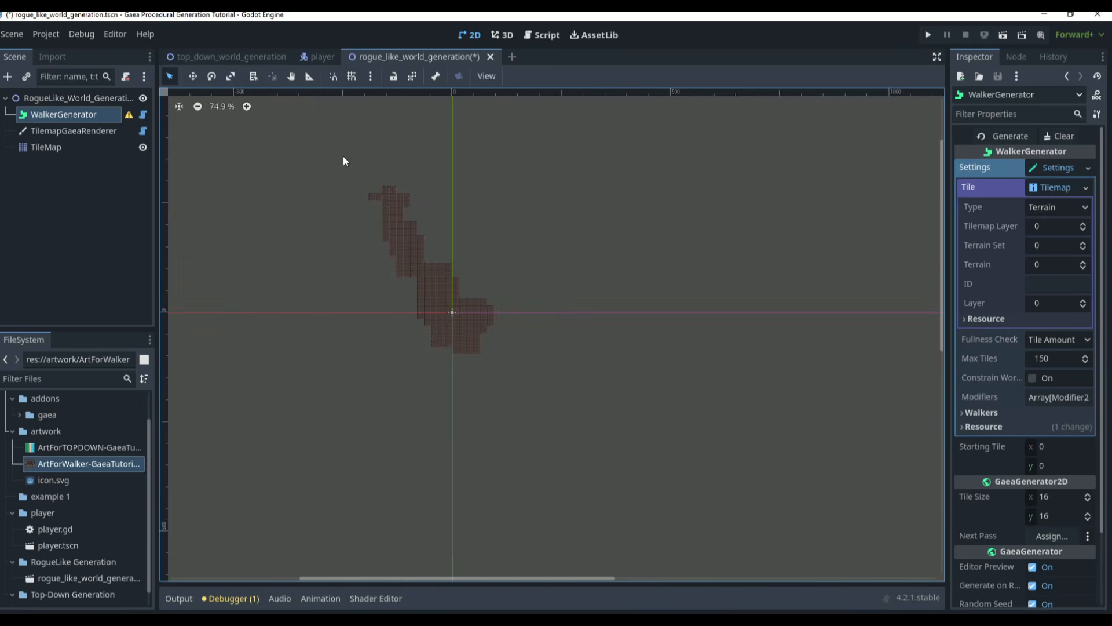
Regenerate the walker's floor layout several times to compare random results
{"action": "left_click", "coordinate": [1015, 135]}
{"action": "left_click", "coordinate": [1013, 132]}
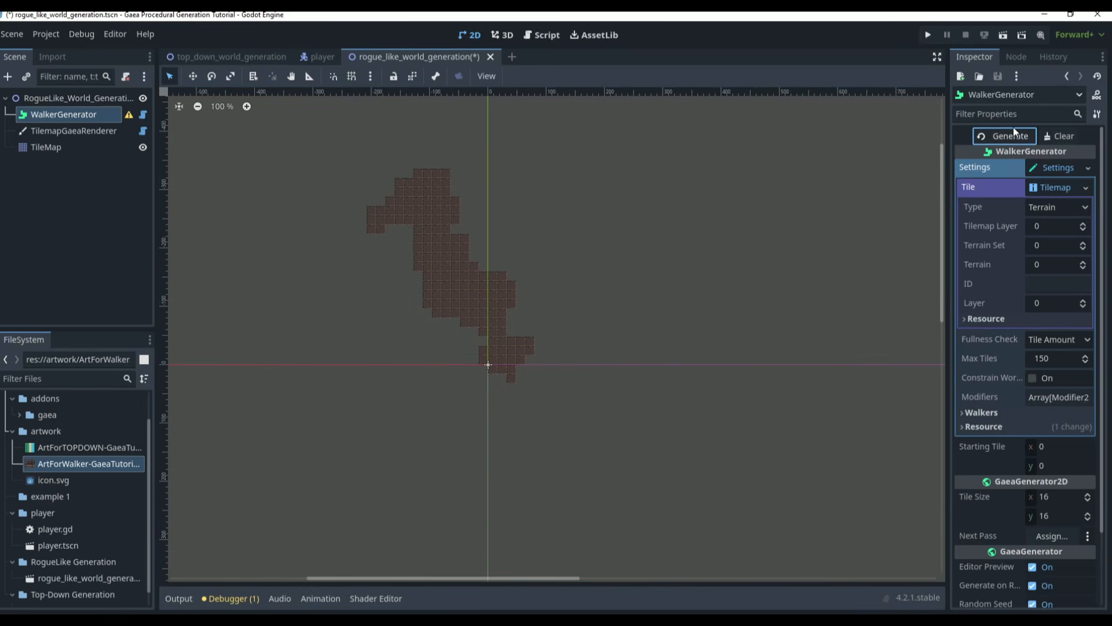
{"action": "left_click", "coordinate": [1012, 128]}
{"action": "left_click", "coordinate": [1012, 134]}
{"action": "left_click", "coordinate": [1013, 134]}
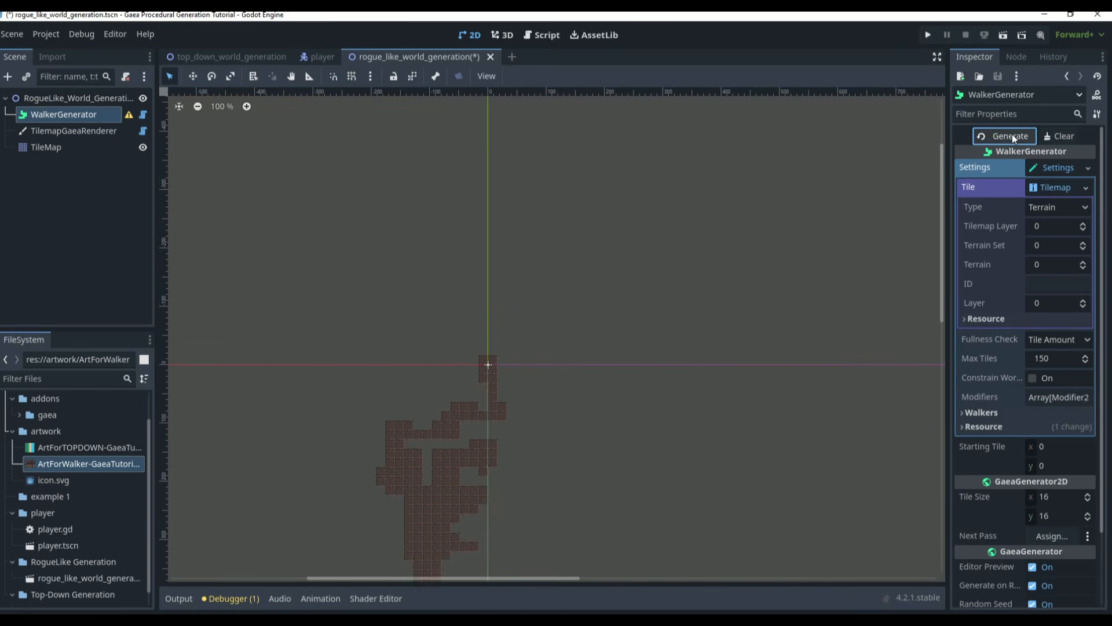
{"action": "left_click", "coordinate": [1012, 134]}
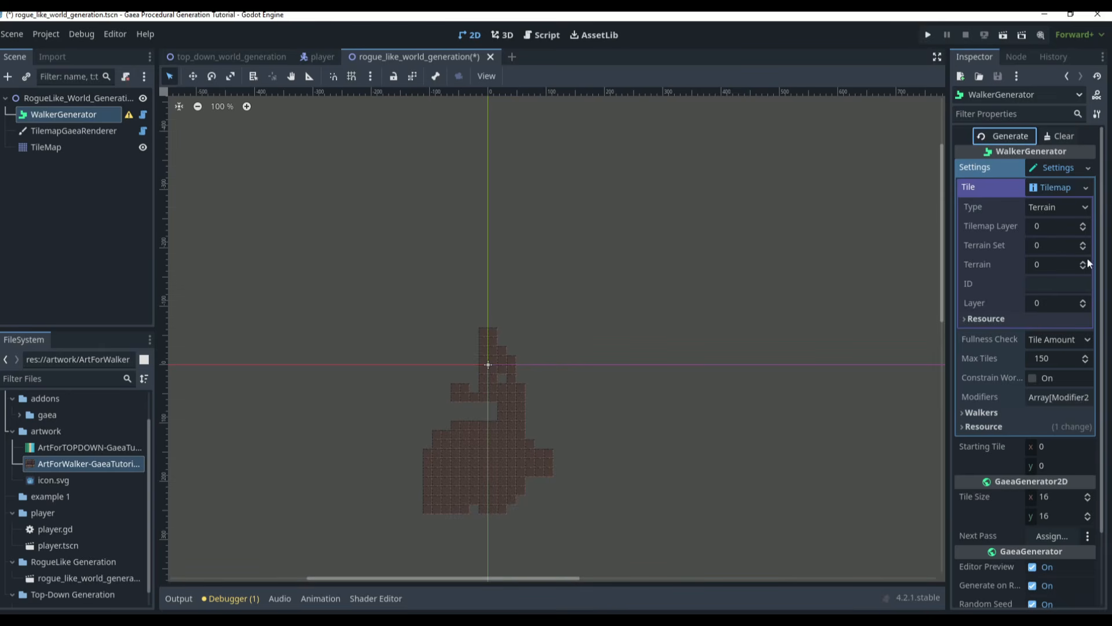
{"action": "left_click", "coordinate": [1013, 136]}
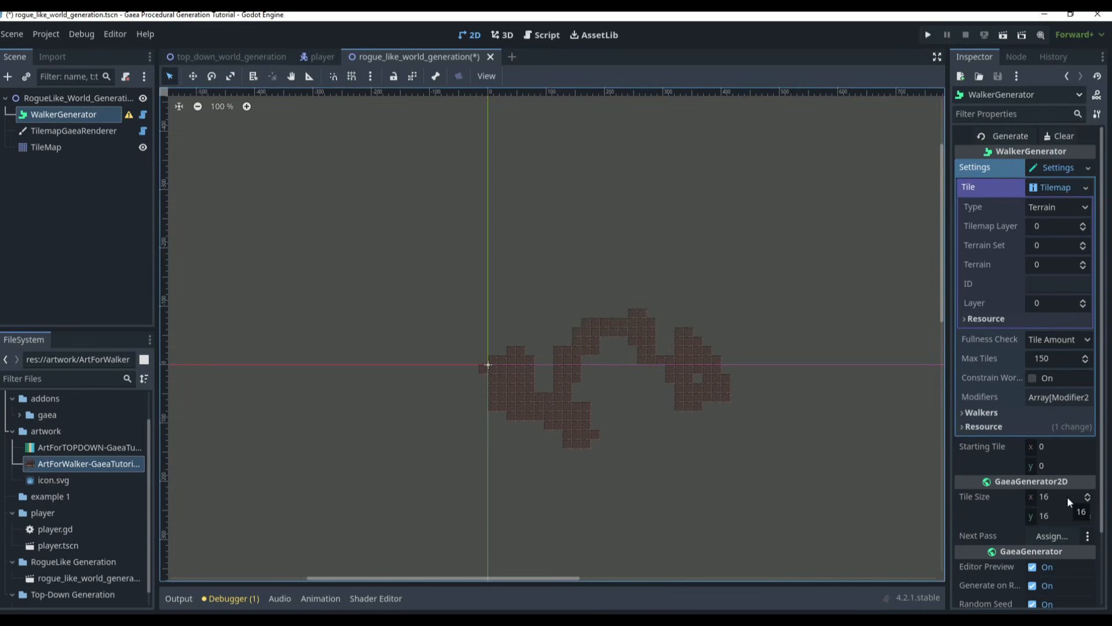
Add a Fill modifier to the walker settings' Modifiers array
{"action": "left_click", "coordinate": [1058, 398]}
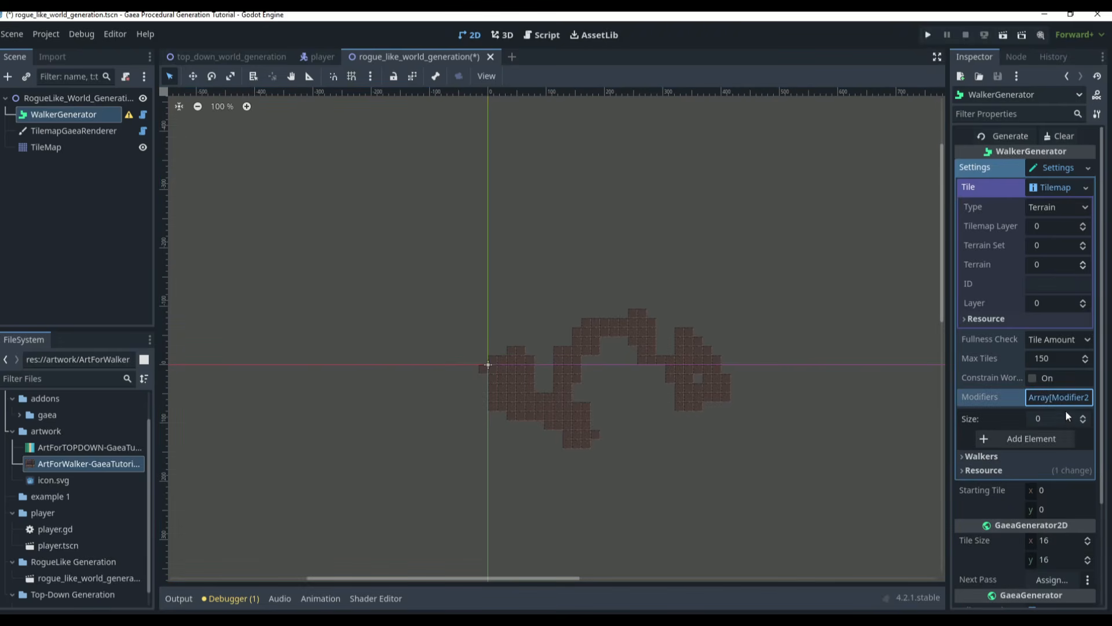
{"action": "left_click", "coordinate": [1047, 438]}
{"action": "left_click", "coordinate": [1036, 436]}
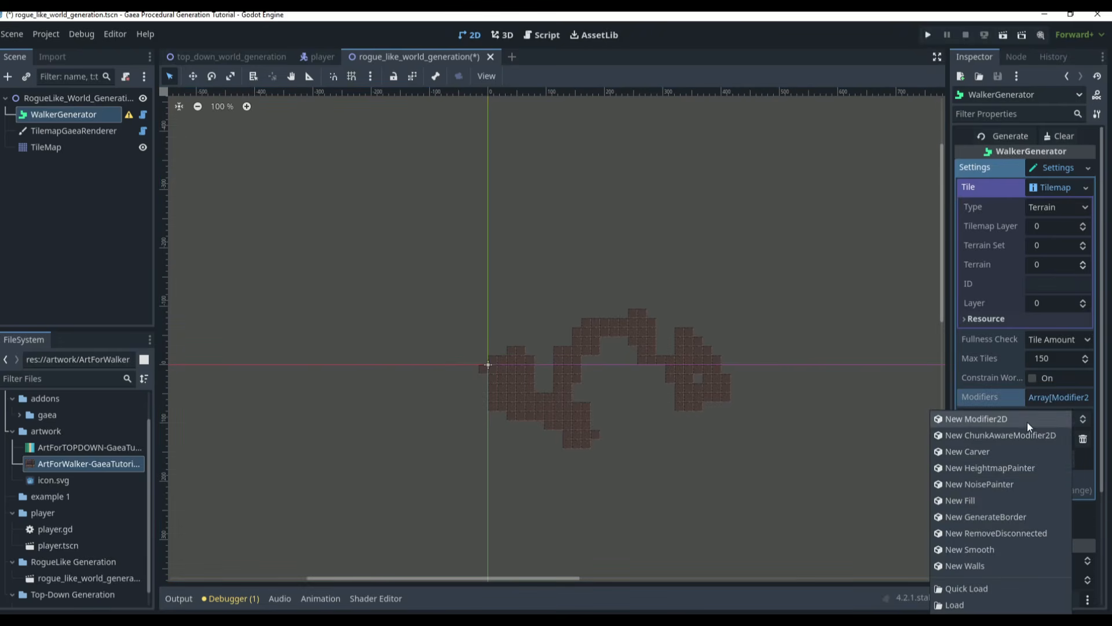
{"action": "left_click", "coordinate": [988, 500]}
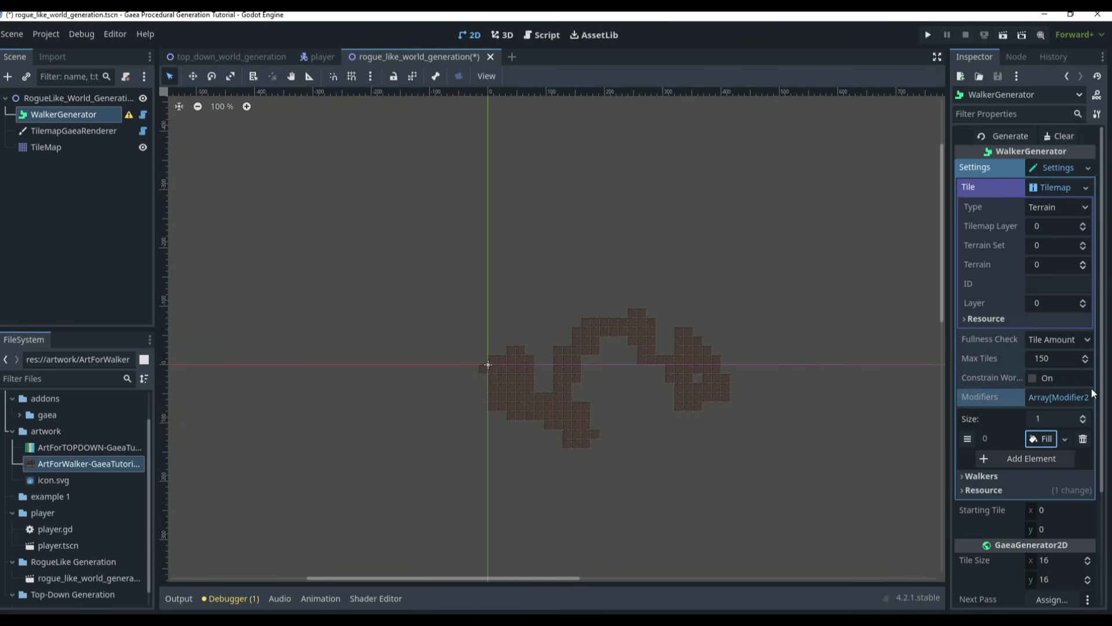
Set the Fill modifier's tile to a new TilemapTileInfo with type Terrain and terrain 2
{"action": "left_click", "coordinate": [1042, 439]}
{"action": "scroll", "coordinate": [1031, 348], "scroll_direction": "down", "scroll_amount": 3}
{"action": "left_click", "coordinate": [1048, 281]}
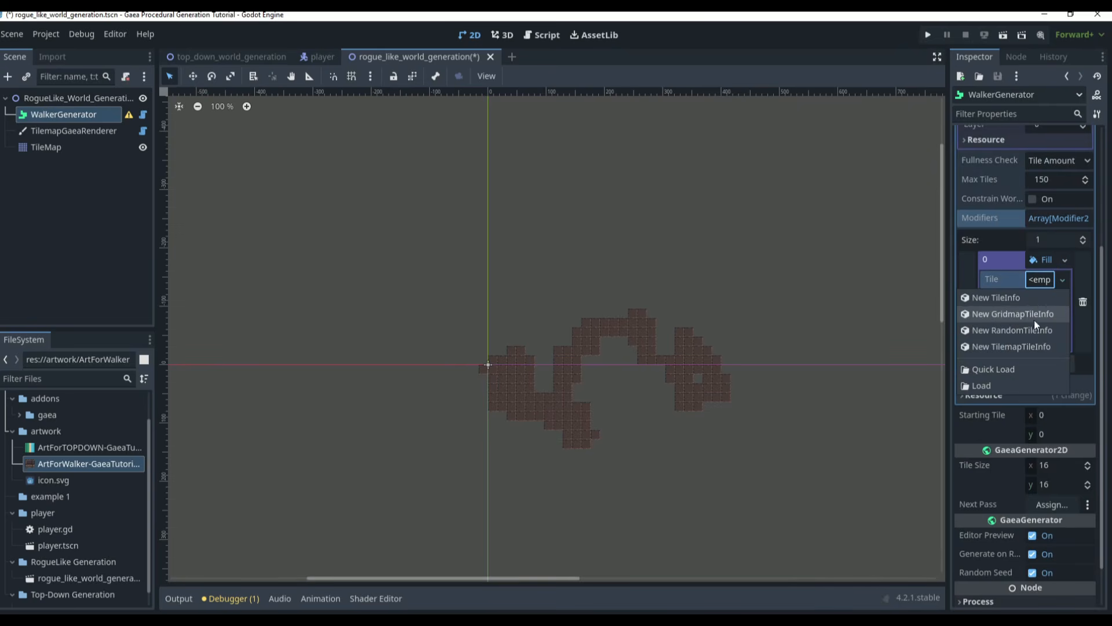
{"action": "left_click", "coordinate": [1028, 347]}
{"action": "left_click", "coordinate": [1043, 280]}
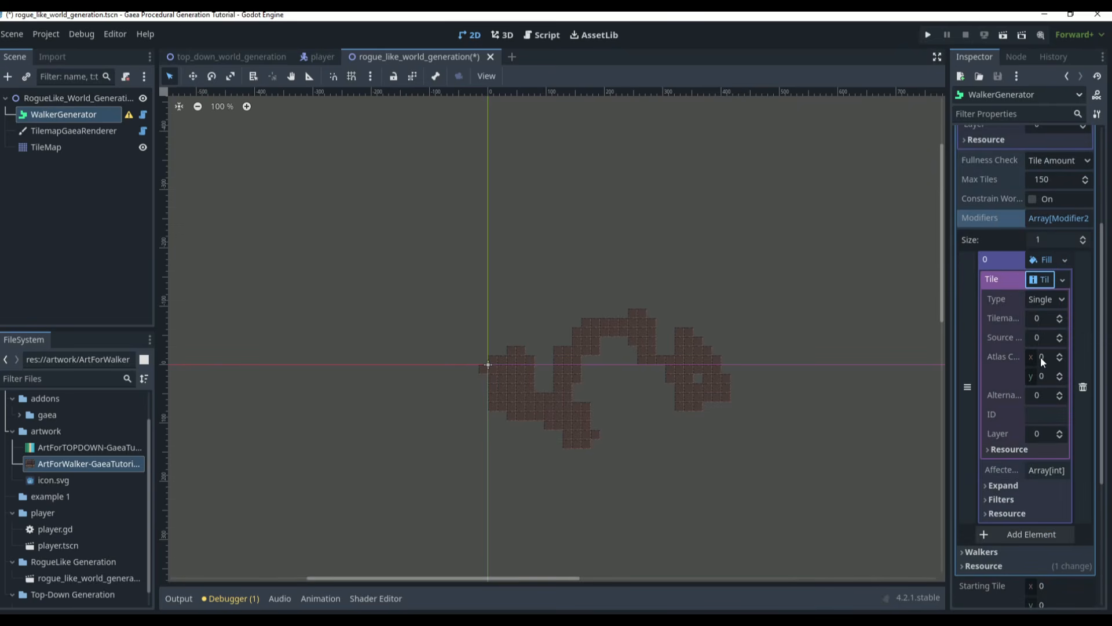
{"action": "left_click", "coordinate": [1045, 299]}
{"action": "left_click", "coordinate": [1045, 329]}
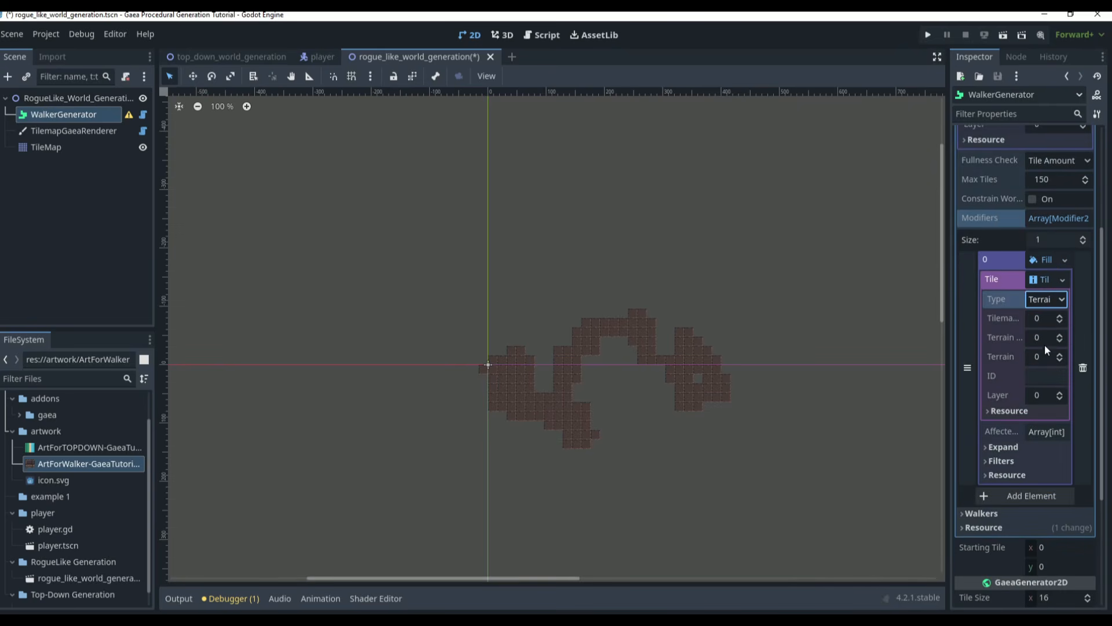
{"action": "left_click", "coordinate": [1043, 357]}
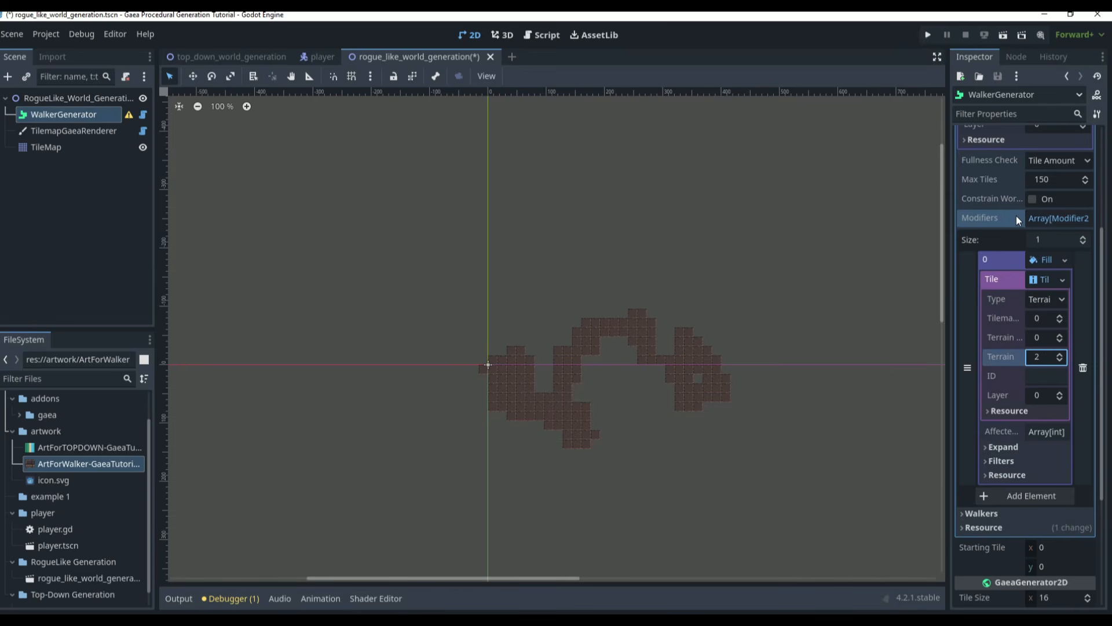
Expand the Fill modifier's Expand settings and regenerate the dungeon several times to preview the fill
{"action": "left_click", "coordinate": [1002, 446]}
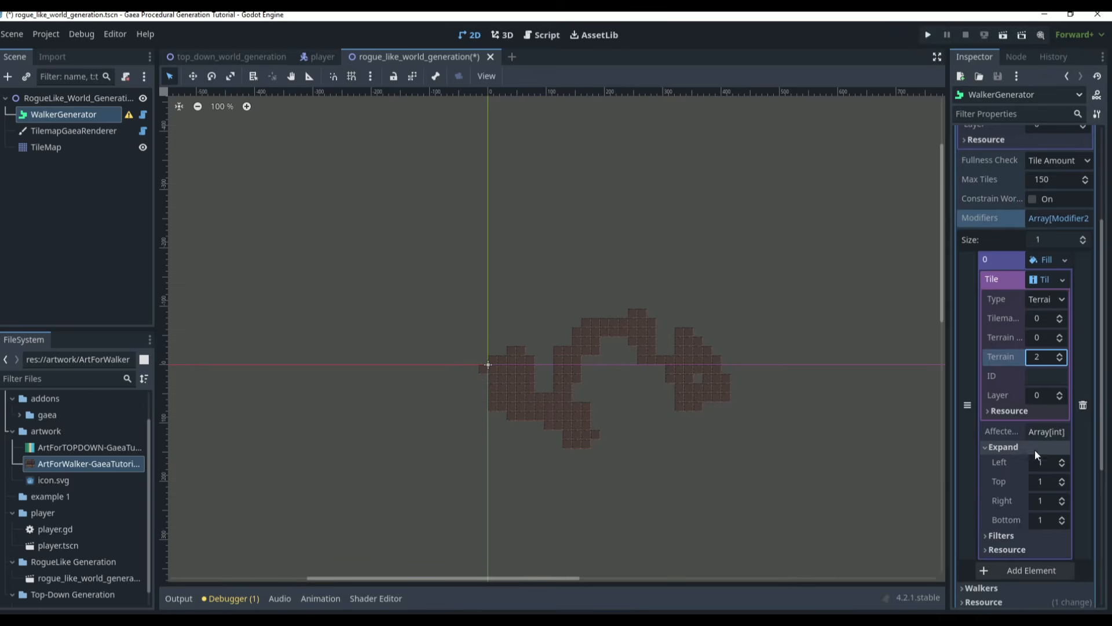
{"action": "scroll", "coordinate": [1011, 348], "scroll_direction": "up", "scroll_amount": 3}
{"action": "left_click", "coordinate": [1012, 136]}
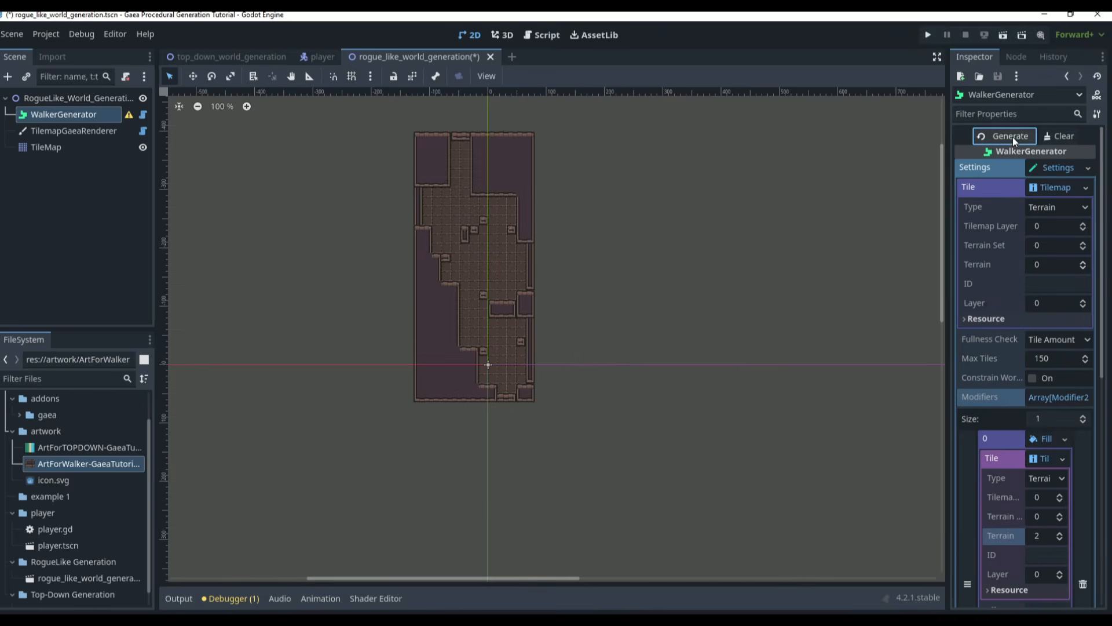
{"action": "left_click", "coordinate": [1013, 136]}
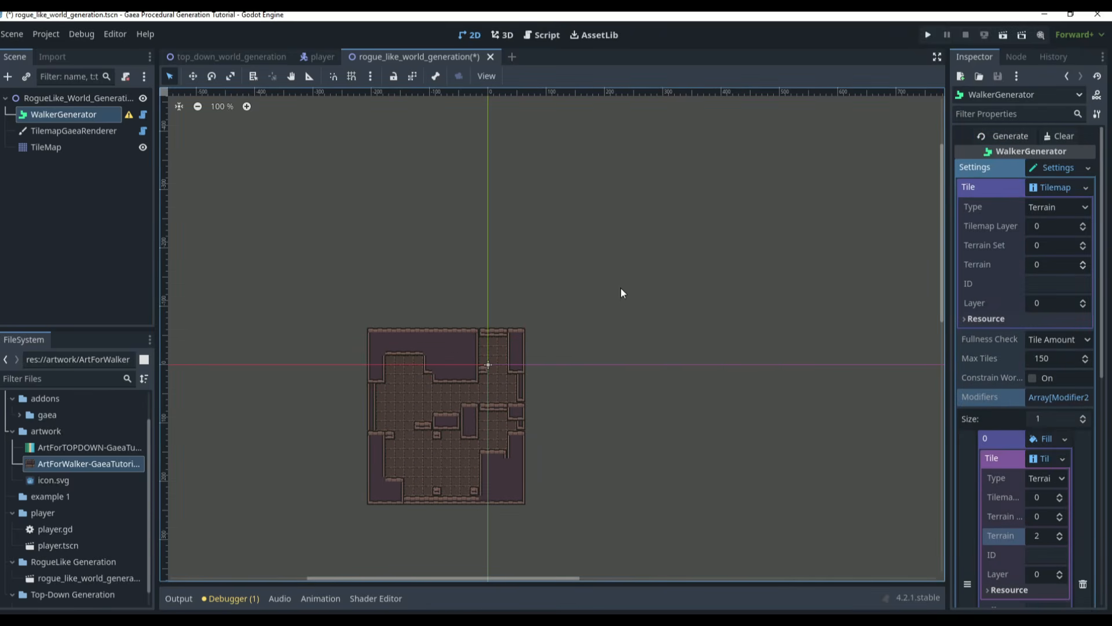
{"action": "left_click", "coordinate": [1011, 136]}
{"action": "left_click", "coordinate": [1011, 136]}
Set the Fill modifier's left, top and right expansion to 15 each and regenerate the dungeon
{"action": "scroll", "coordinate": [1007, 437], "scroll_direction": "down", "scroll_amount": 6}
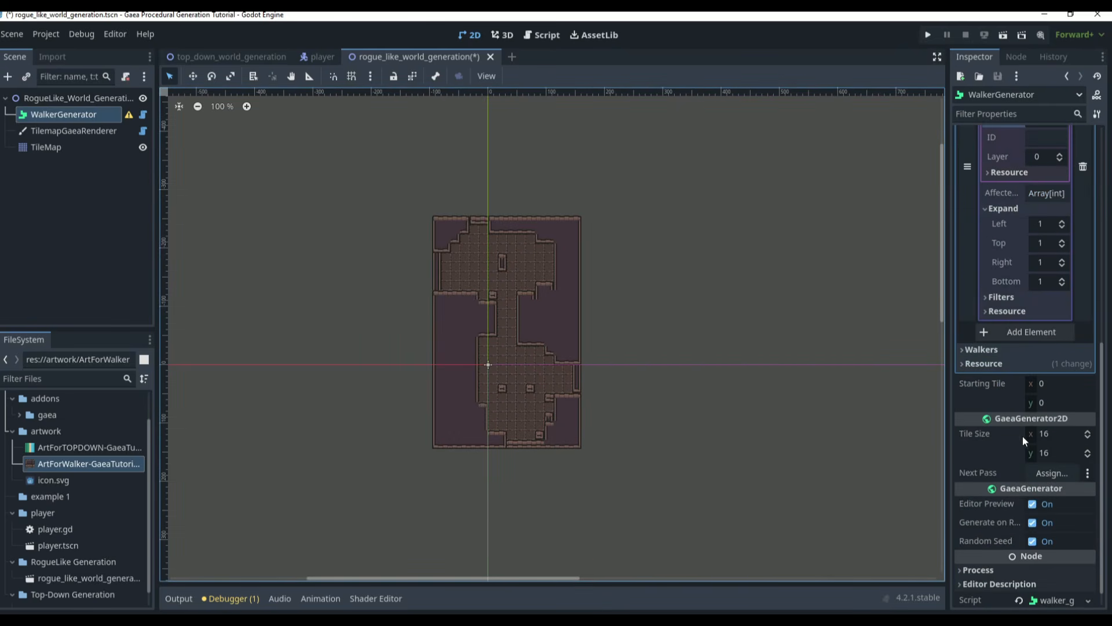
{"action": "left_click", "coordinate": [1043, 224]}
{"action": "type", "text": "15"}
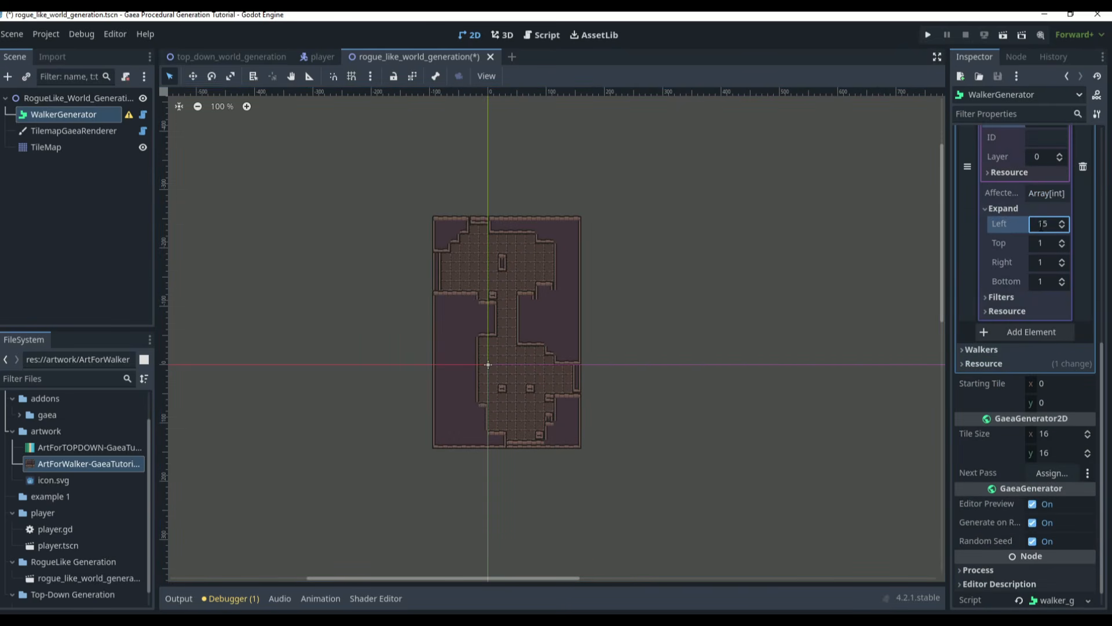
{"action": "left_click", "coordinate": [1043, 244]}
{"action": "type", "text": "15"}
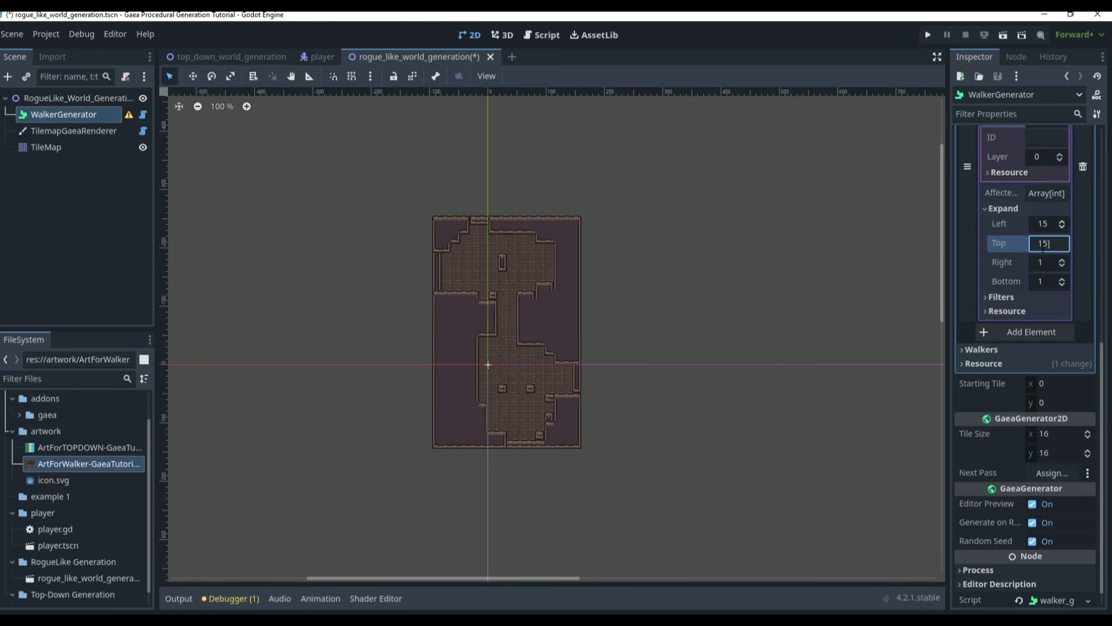
{"action": "key", "text": "Return"}
{"action": "left_click", "coordinate": [1042, 282]}
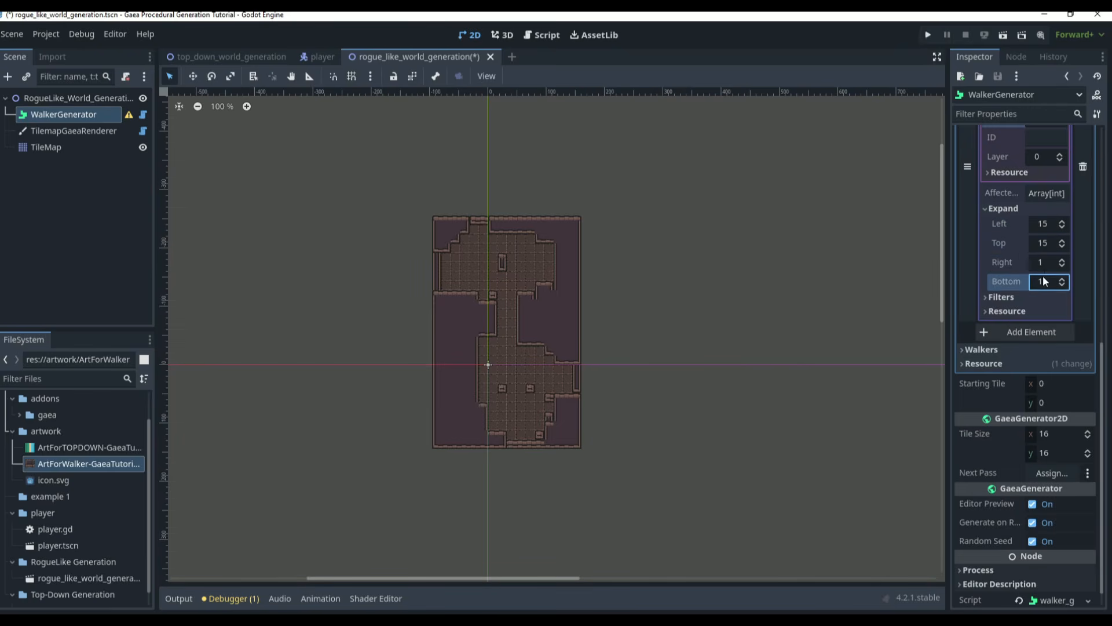
{"action": "left_click", "coordinate": [1043, 263]}
{"action": "type", "text": "15"}
{"action": "key", "text": "Return"}
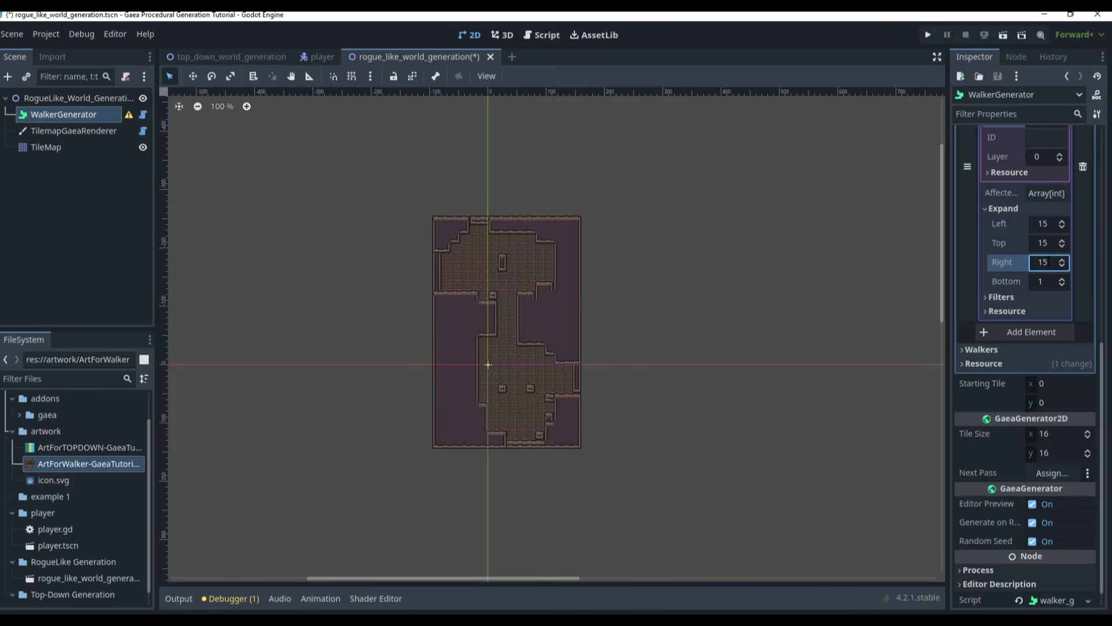
{"action": "scroll", "coordinate": [927, 162], "scroll_direction": "up", "scroll_amount": 11}
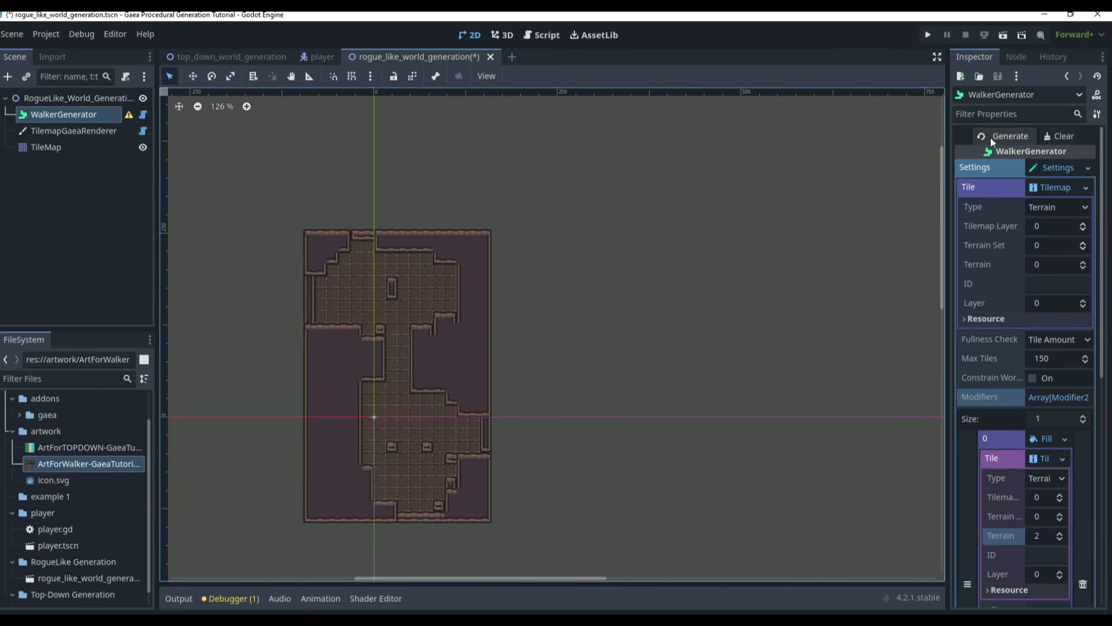
{"action": "left_click", "coordinate": [992, 137]}
{"action": "scroll", "coordinate": [770, 242], "scroll_direction": "down", "scroll_amount": 3}
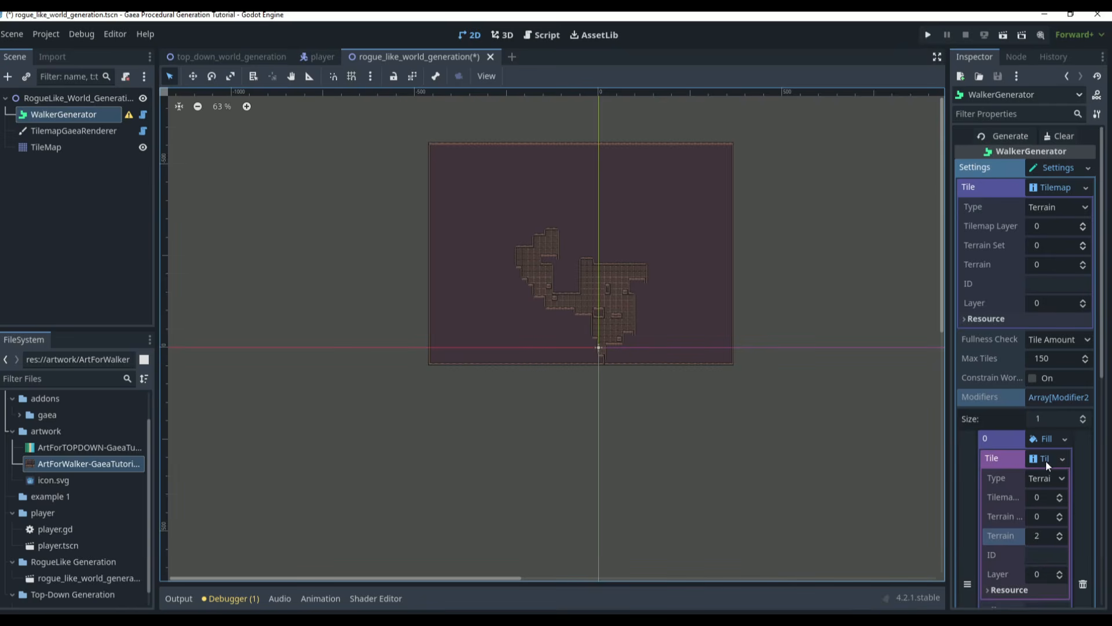
Set the Fill modifier's bottom expansion to 15 and regenerate the dungeon
{"action": "scroll", "coordinate": [1048, 465], "scroll_direction": "down", "scroll_amount": 5}
{"action": "left_click", "coordinate": [1048, 400]}
{"action": "type", "text": "1"}
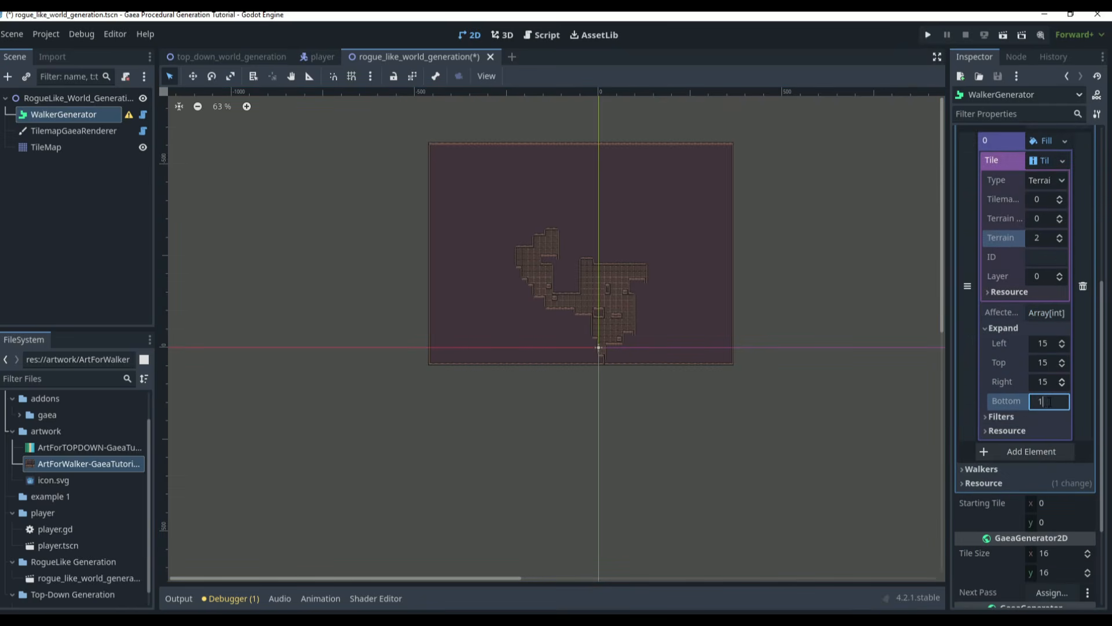
{"action": "type", "text": "5"}
{"action": "key", "text": "Return"}
{"action": "scroll", "coordinate": [1018, 183], "scroll_direction": "up", "scroll_amount": 5}
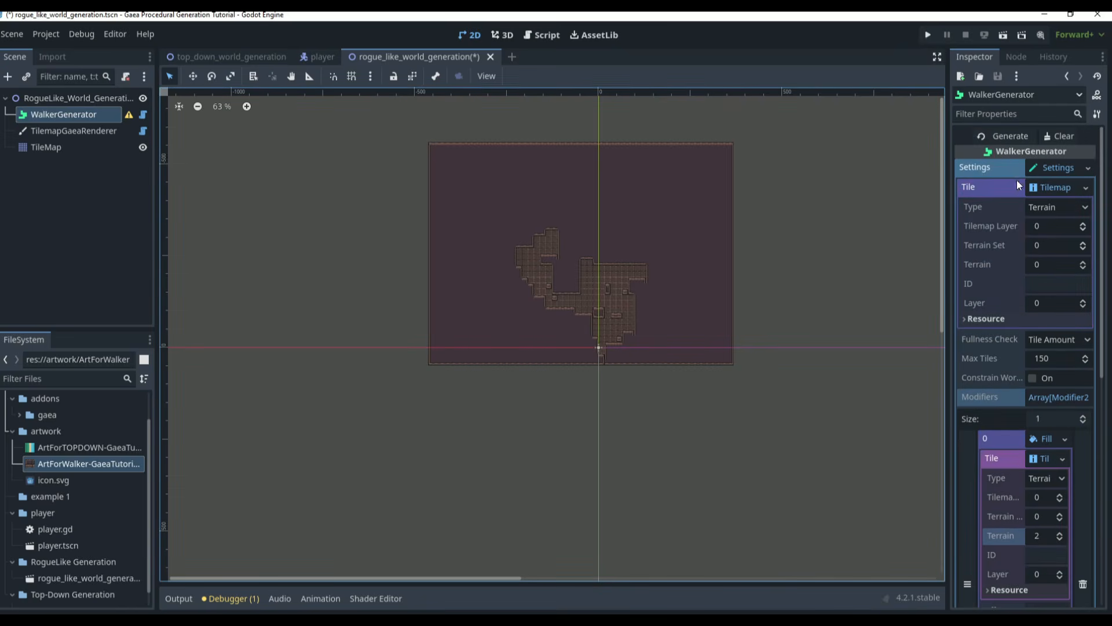
{"action": "left_click", "coordinate": [1009, 136]}
Examine the generated dungeon's wall edges up close and the extent of the filled area around it
{"action": "scroll", "coordinate": [627, 413], "scroll_direction": "up", "scroll_amount": 6}
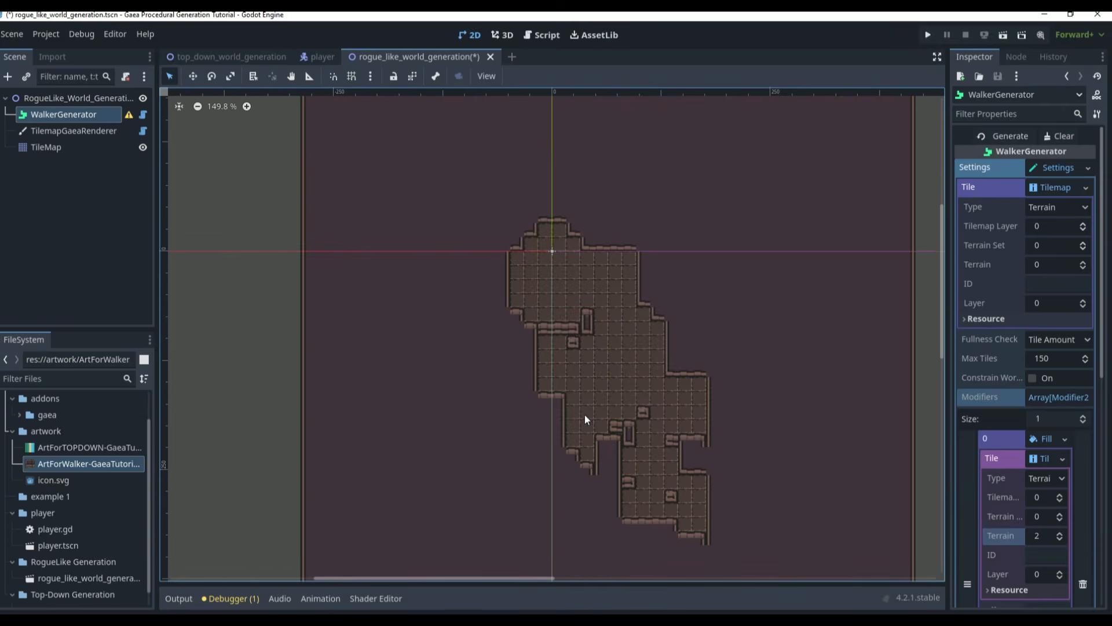
{"action": "scroll", "coordinate": [672, 500], "scroll_direction": "up", "scroll_amount": 1}
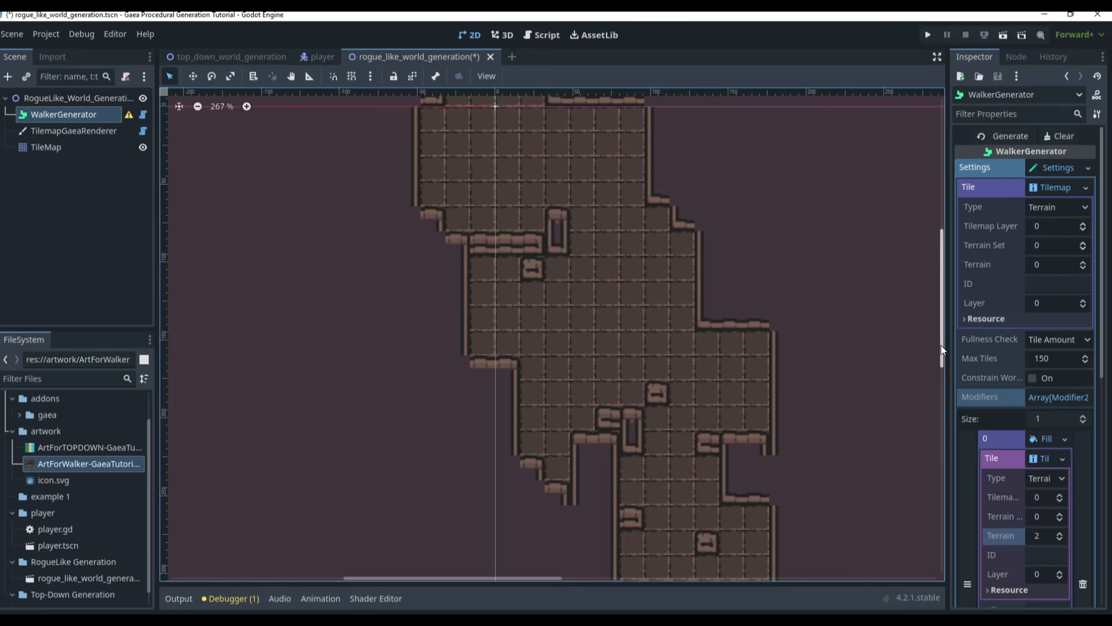
{"action": "left_click_drag", "start_coordinate": [941, 345], "coordinate": [826, 370]}
{"action": "scroll", "coordinate": [811, 388], "scroll_direction": "down", "scroll_amount": 8}
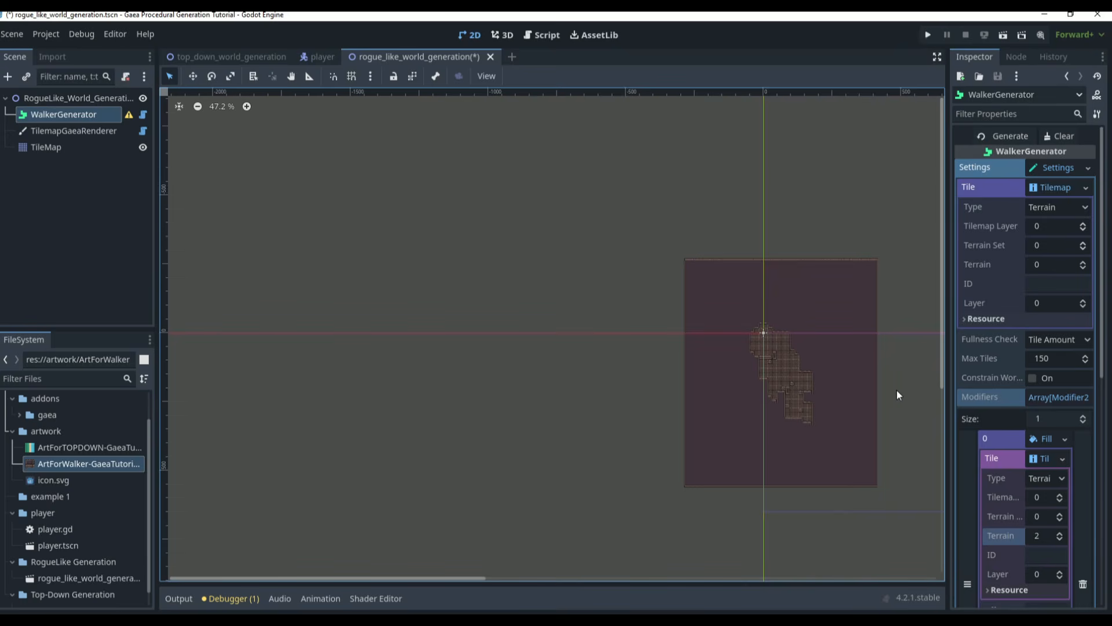
{"action": "scroll", "coordinate": [1022, 472], "scroll_direction": "down", "scroll_amount": 3}
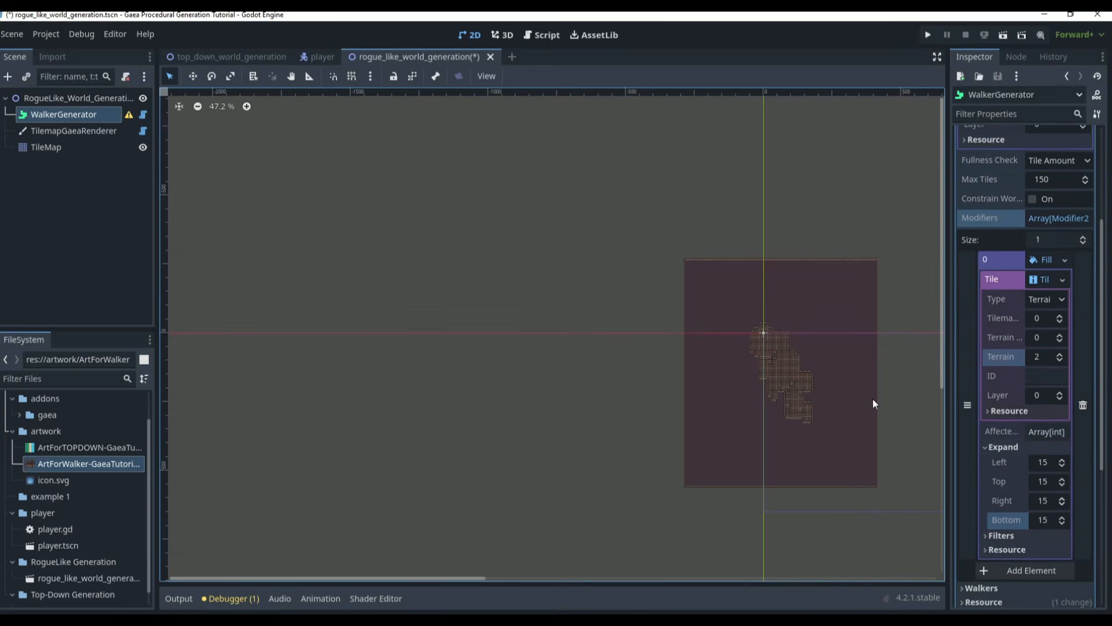
{"action": "scroll", "coordinate": [873, 398], "scroll_direction": "up", "scroll_amount": 9}
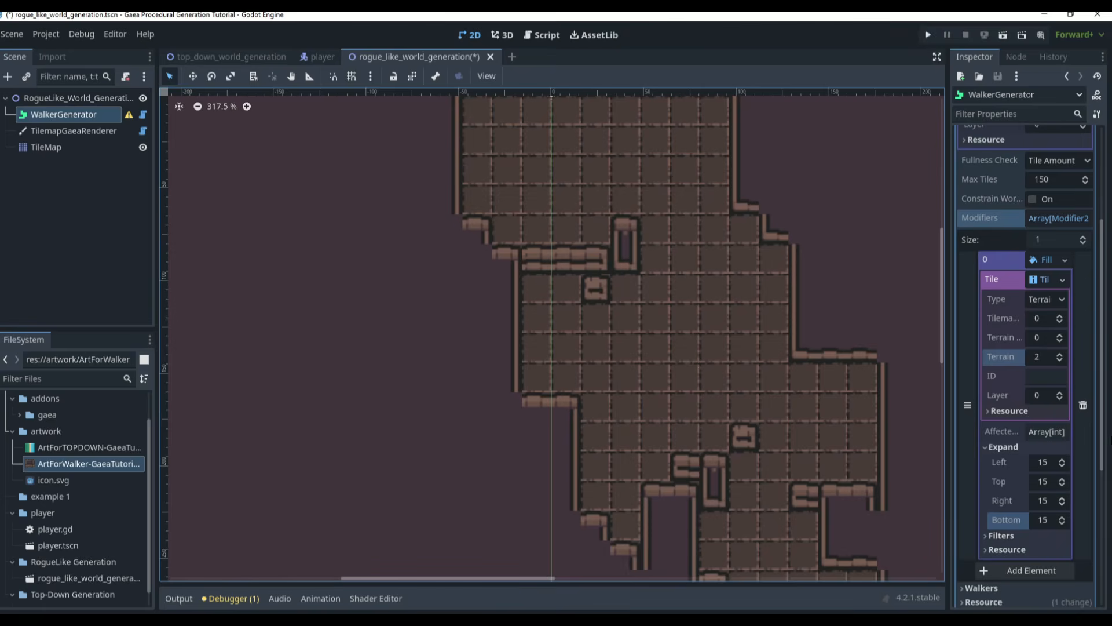
Add a Walls modifier as the second element of the Modifiers array and expand its properties
{"action": "scroll", "coordinate": [1007, 433], "scroll_direction": "down", "scroll_amount": 2}
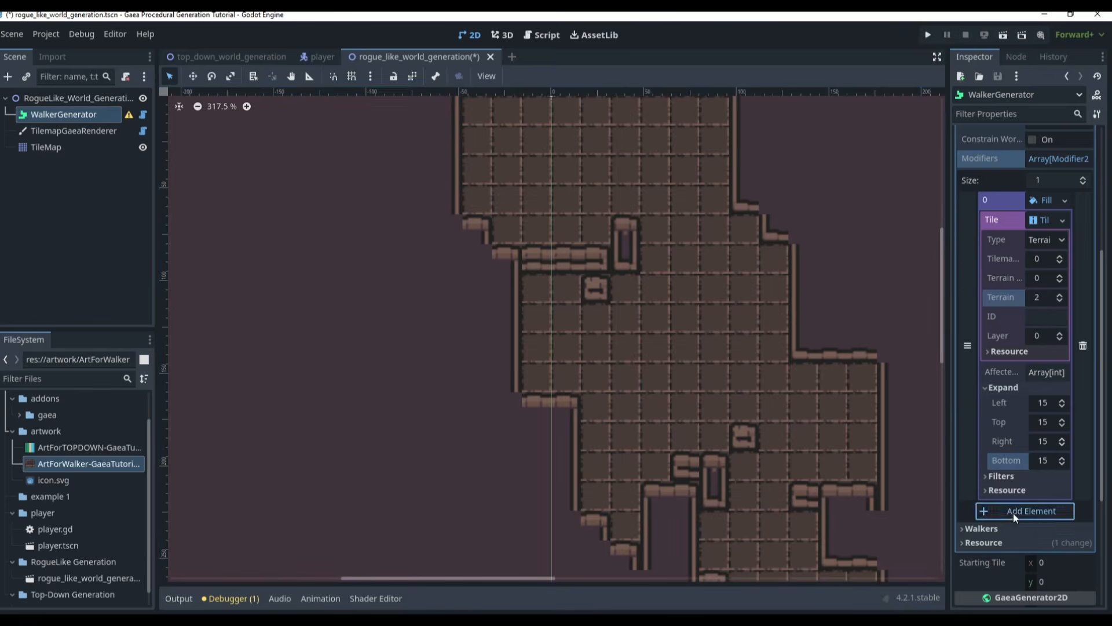
{"action": "left_click", "coordinate": [1014, 511]}
{"action": "left_click", "coordinate": [1043, 288]}
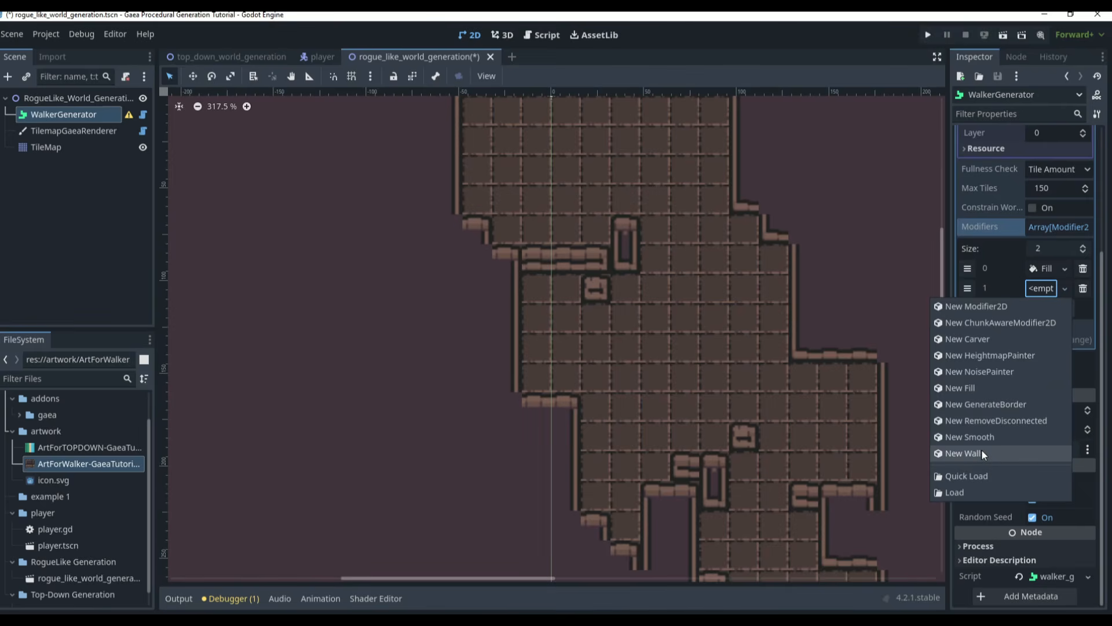
{"action": "left_click", "coordinate": [981, 454]}
{"action": "left_click", "coordinate": [1044, 290]}
Set the Walls modifier's wall tile to a new TilemapTileInfo with type Terrain and terrain 1
{"action": "left_click", "coordinate": [1041, 307]}
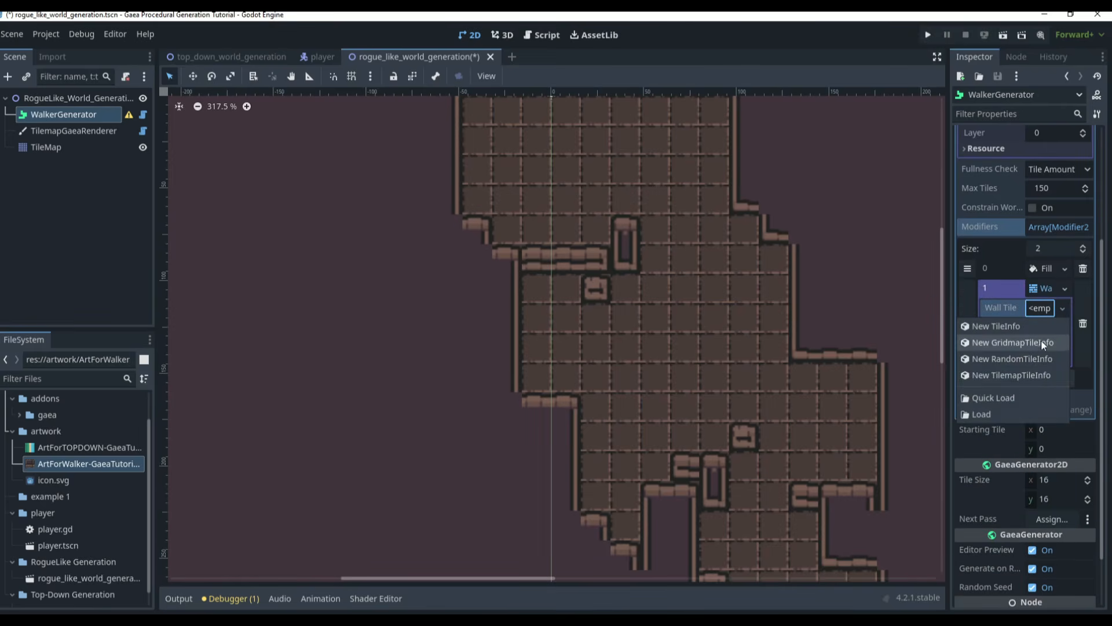
{"action": "left_click", "coordinate": [1011, 376]}
{"action": "left_click", "coordinate": [1041, 308]}
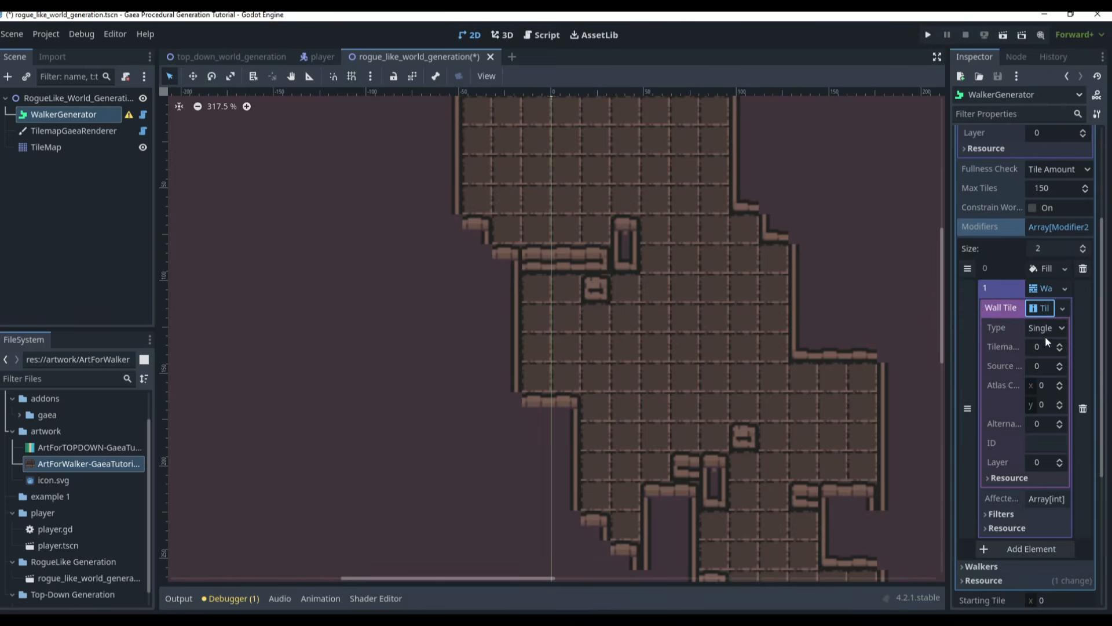
{"action": "left_click", "coordinate": [1046, 330]}
{"action": "left_click", "coordinate": [1042, 364]}
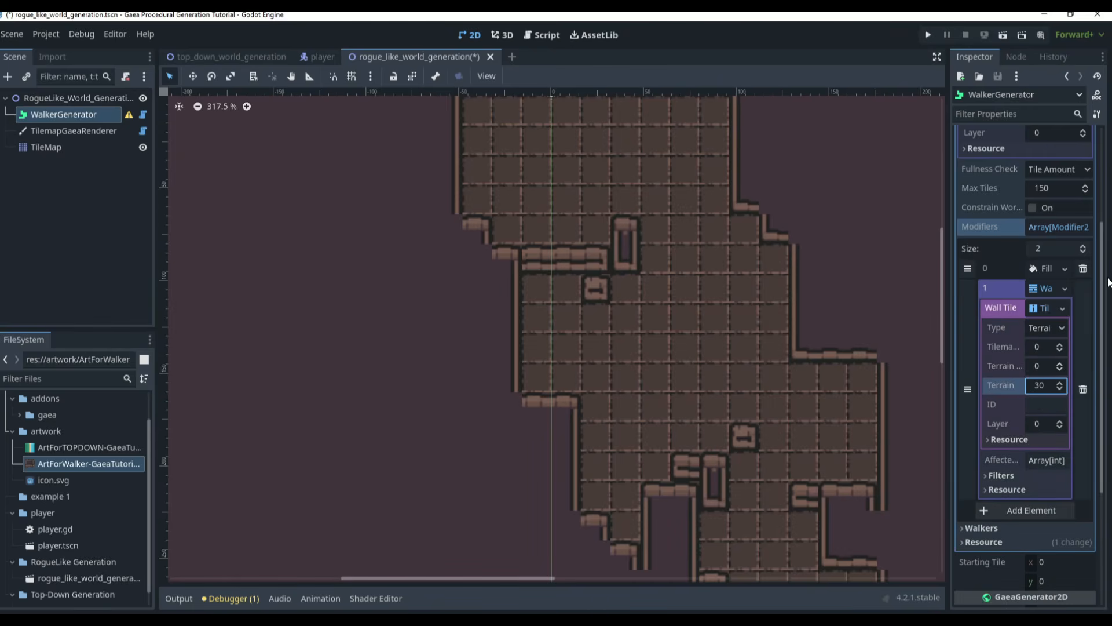
{"action": "left_click", "coordinate": [1042, 385]}
{"action": "type", "text": "1"}
{"action": "key", "text": "Return"}
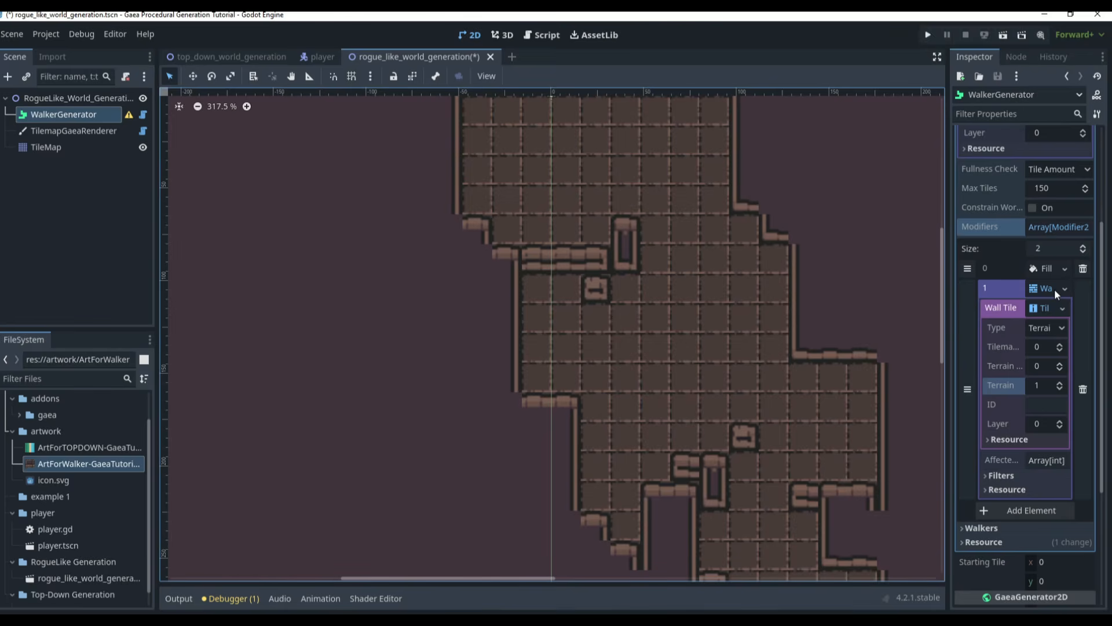
{"action": "scroll", "coordinate": [1052, 338], "scroll_direction": "down", "scroll_amount": 3}
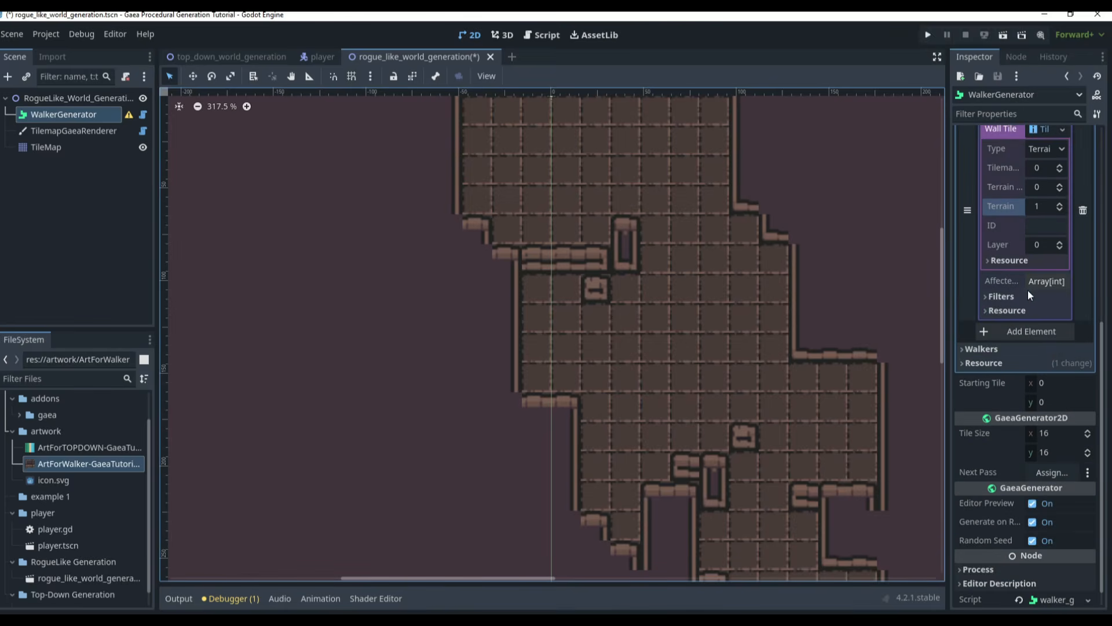
Regenerate the dungeon with the Walls modifier applied
{"action": "scroll", "coordinate": [1024, 298], "scroll_direction": "up", "scroll_amount": 6}
{"action": "left_click", "coordinate": [1017, 132]}
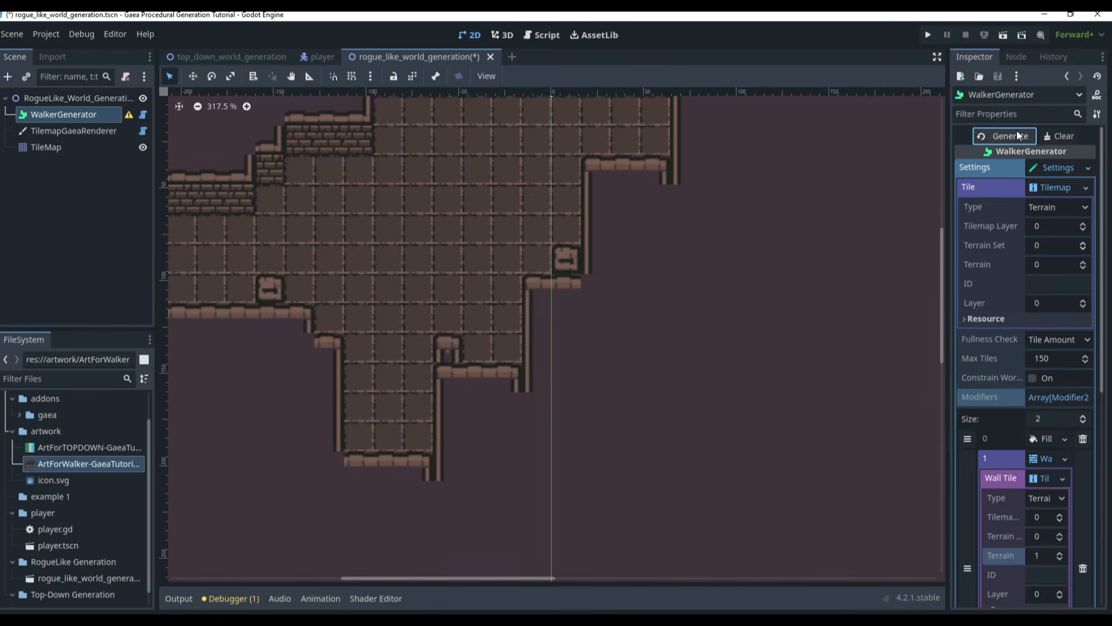
{"action": "left_click", "coordinate": [1016, 131]}
Examine the generated dungeon's brick walls up close and the overall layout within the filled area
{"action": "scroll", "coordinate": [587, 273], "scroll_direction": "down", "scroll_amount": 6}
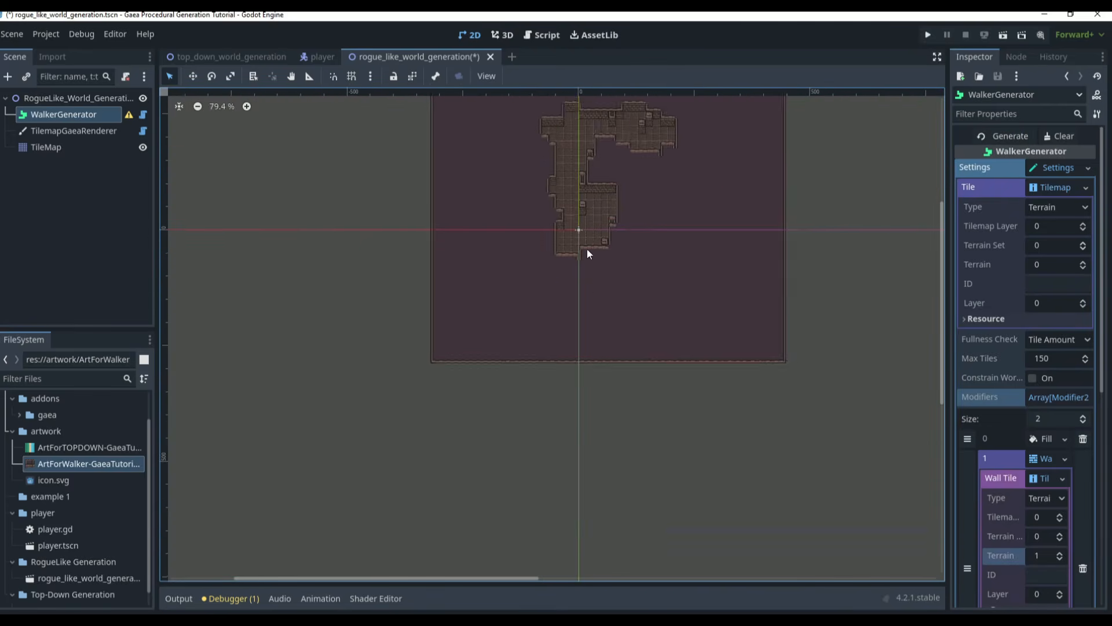
{"action": "scroll", "coordinate": [576, 142], "scroll_direction": "up", "scroll_amount": 5}
{"action": "scroll", "coordinate": [641, 258], "scroll_direction": "up", "scroll_amount": 2}
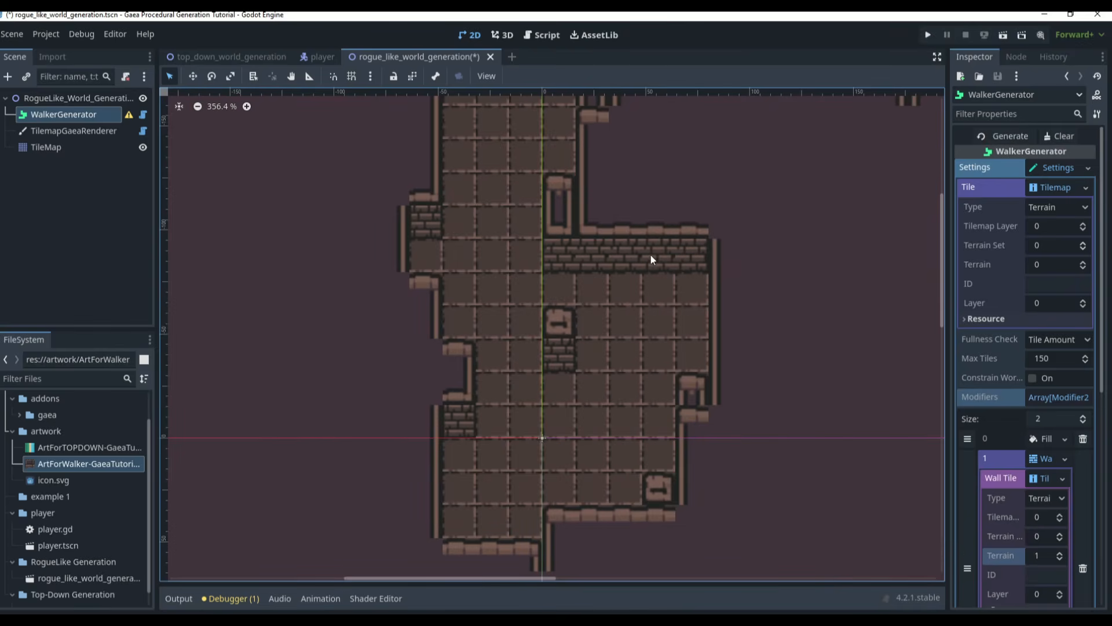
{"action": "scroll", "coordinate": [651, 259], "scroll_direction": "down", "scroll_amount": 6}
{"action": "scroll", "coordinate": [690, 213], "scroll_direction": "up", "scroll_amount": 5}
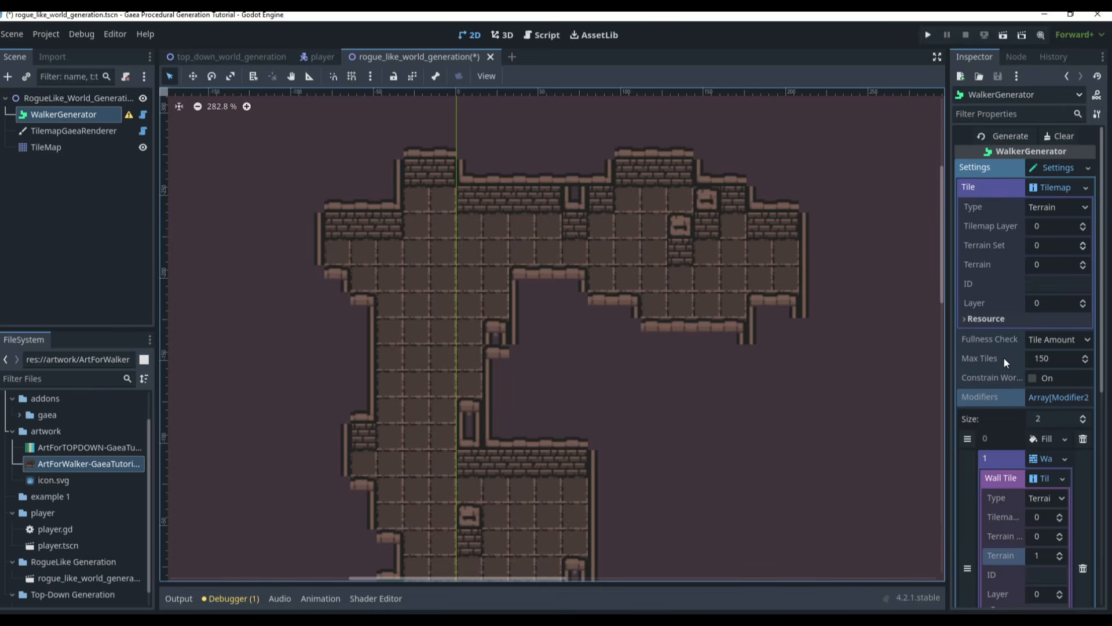
{"action": "scroll", "coordinate": [1003, 345], "scroll_direction": "down", "scroll_amount": 2}
{"action": "scroll", "coordinate": [1006, 346], "scroll_direction": "up", "scroll_amount": 2}
{"action": "scroll", "coordinate": [813, 375], "scroll_direction": "down", "scroll_amount": 5}
{"action": "scroll", "coordinate": [891, 457], "scroll_direction": "up", "scroll_amount": 2}
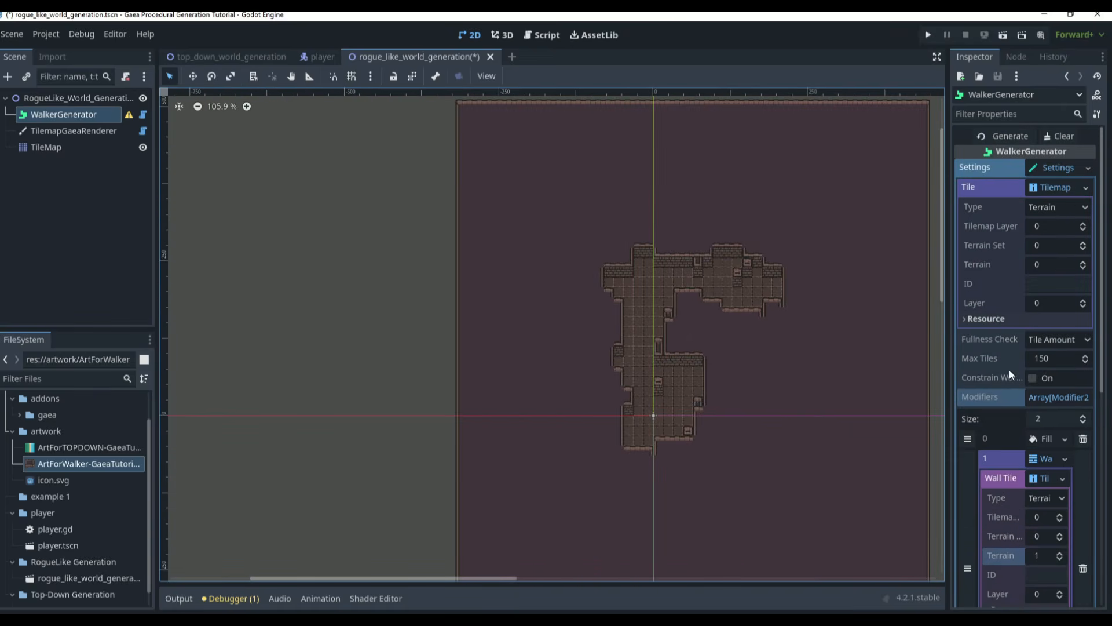
Set the WalkerGenerator's Max Tiles to 450 and regenerate the dungeon several times
{"action": "left_click", "coordinate": [1073, 365]}
{"action": "type", "text": "450"}
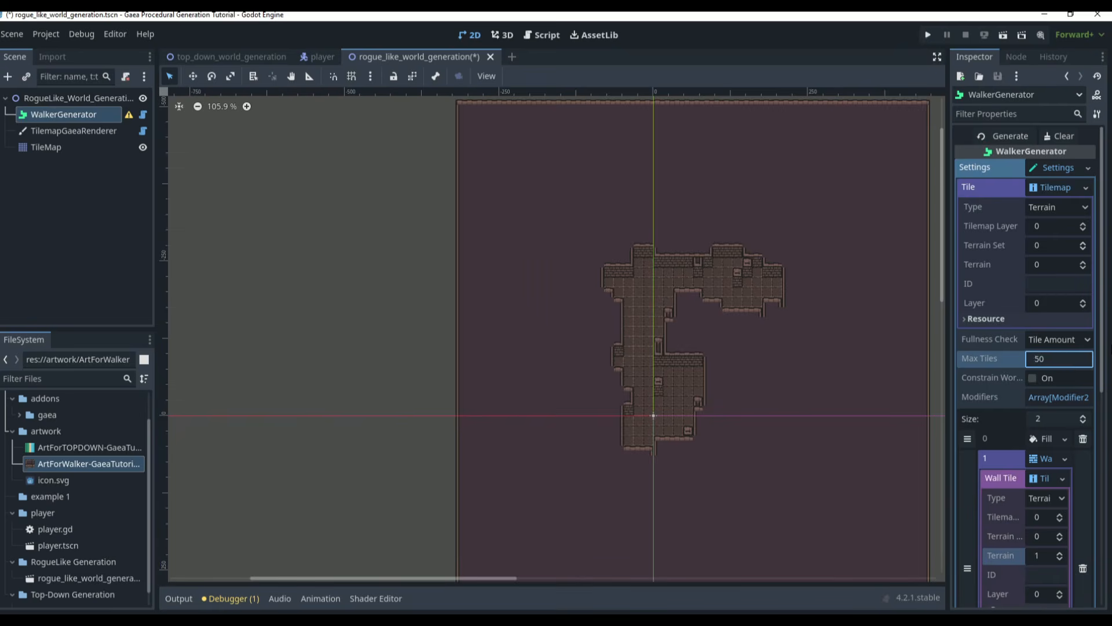
{"action": "key", "text": "Return"}
{"action": "left_click", "coordinate": [1004, 136]}
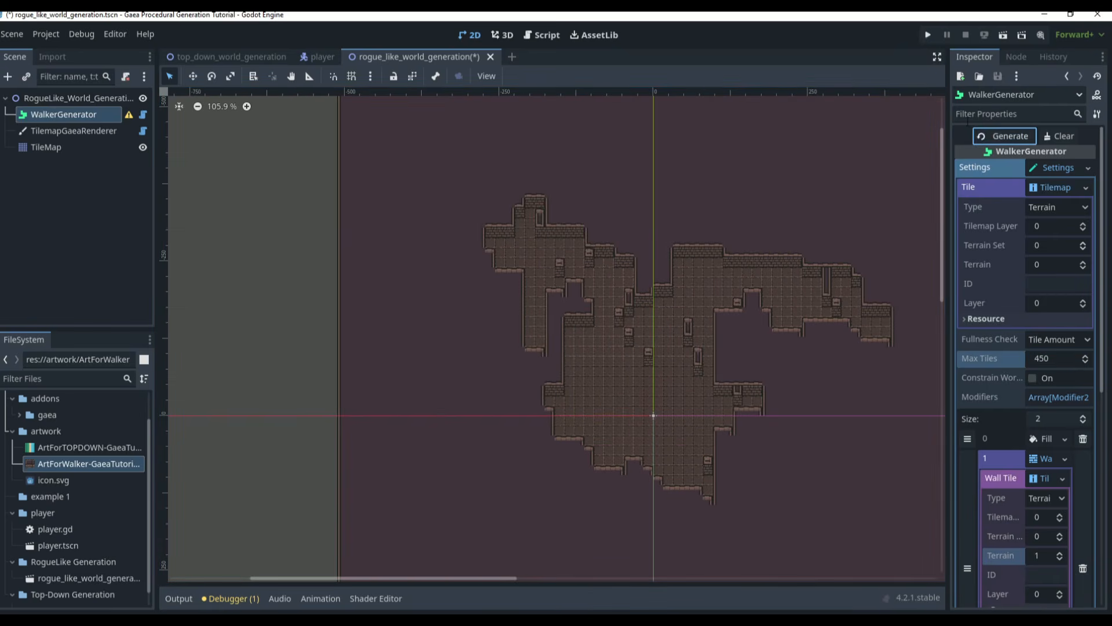
{"action": "scroll", "coordinate": [684, 371], "scroll_direction": "down", "scroll_amount": 2}
{"action": "left_click", "coordinate": [999, 136]}
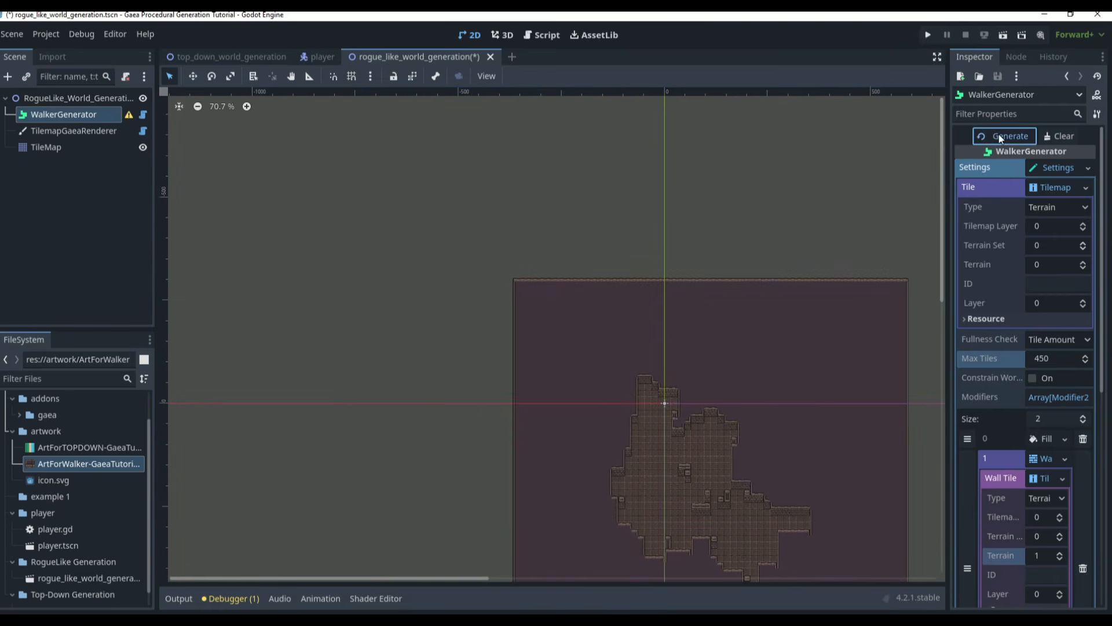
{"action": "left_click", "coordinate": [999, 135]}
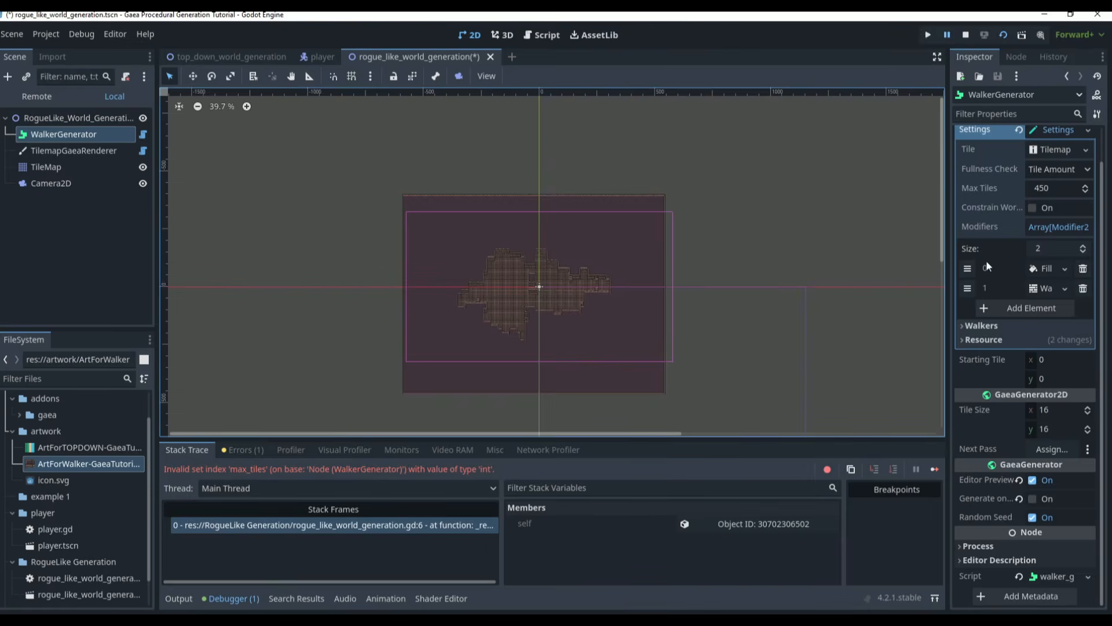
Generate further dungeon layouts with the WalkerGenerator, inspect the rooms and walls, and select the scene's root node
{"action": "scroll", "coordinate": [988, 262], "scroll_direction": "up", "scroll_amount": 2}
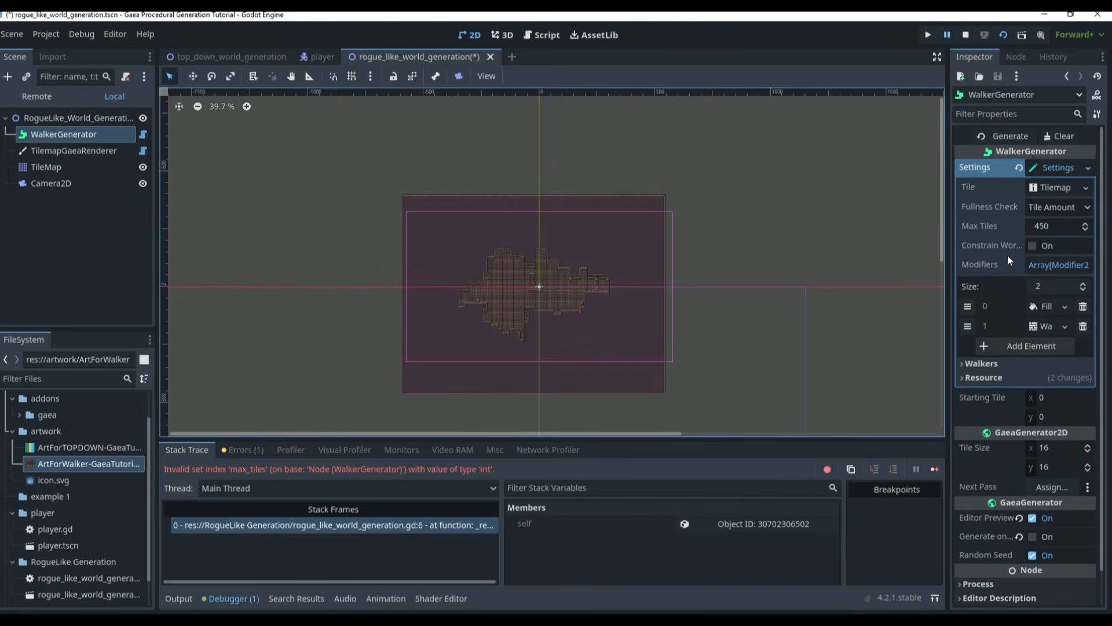
{"action": "left_click", "coordinate": [1018, 139]}
{"action": "left_click", "coordinate": [1019, 139]}
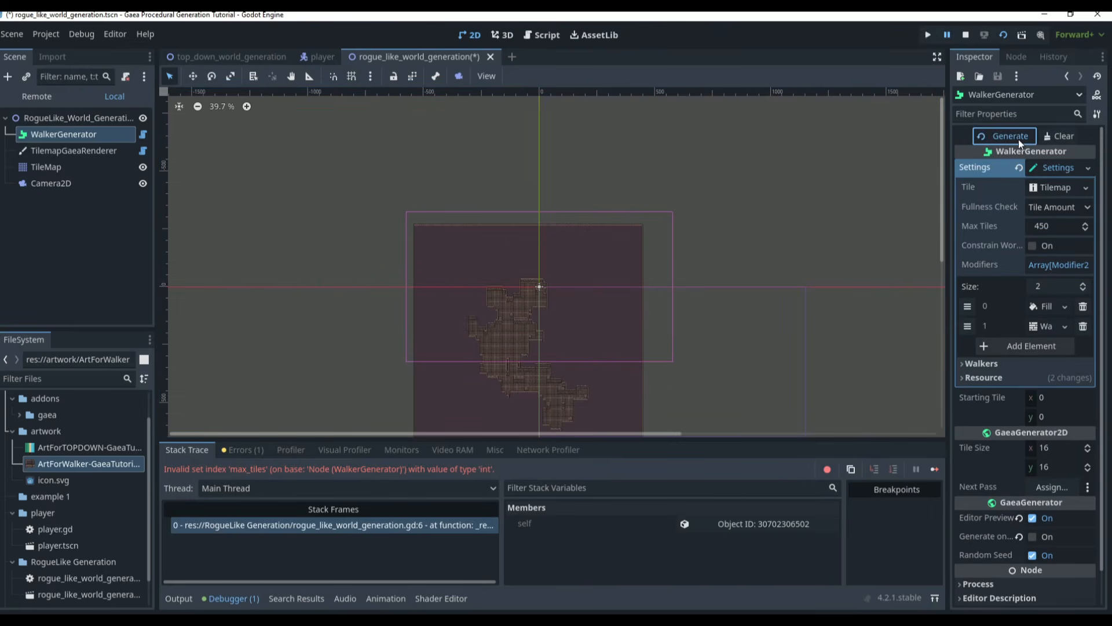
{"action": "scroll", "coordinate": [479, 391], "scroll_direction": "up", "scroll_amount": 5}
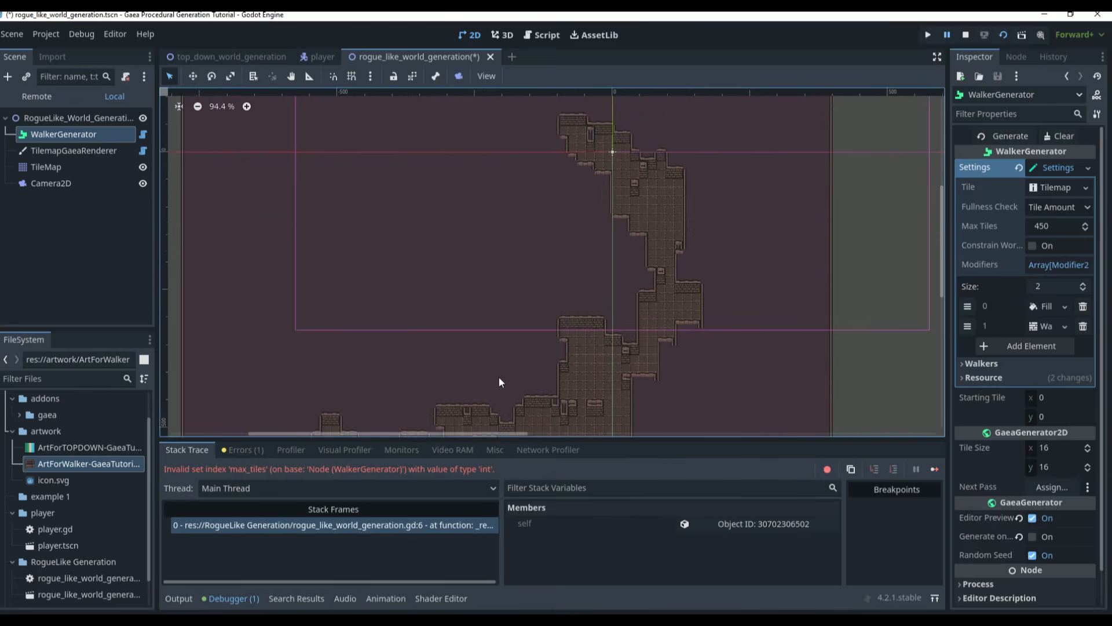
{"action": "scroll", "coordinate": [672, 333], "scroll_direction": "up", "scroll_amount": 2}
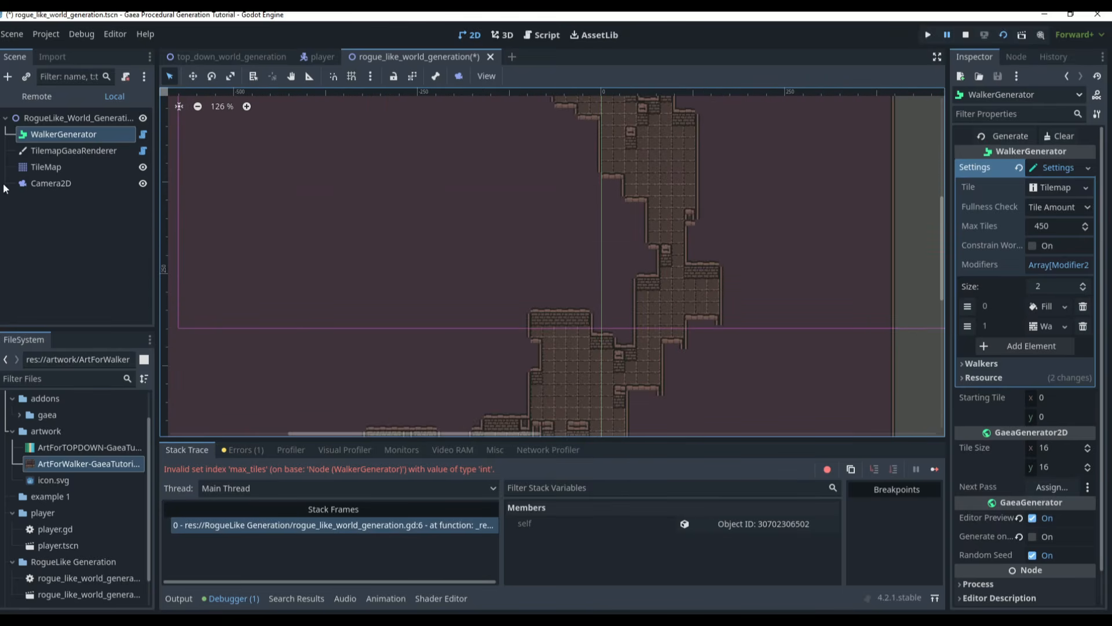
{"action": "left_click", "coordinate": [30, 118]}
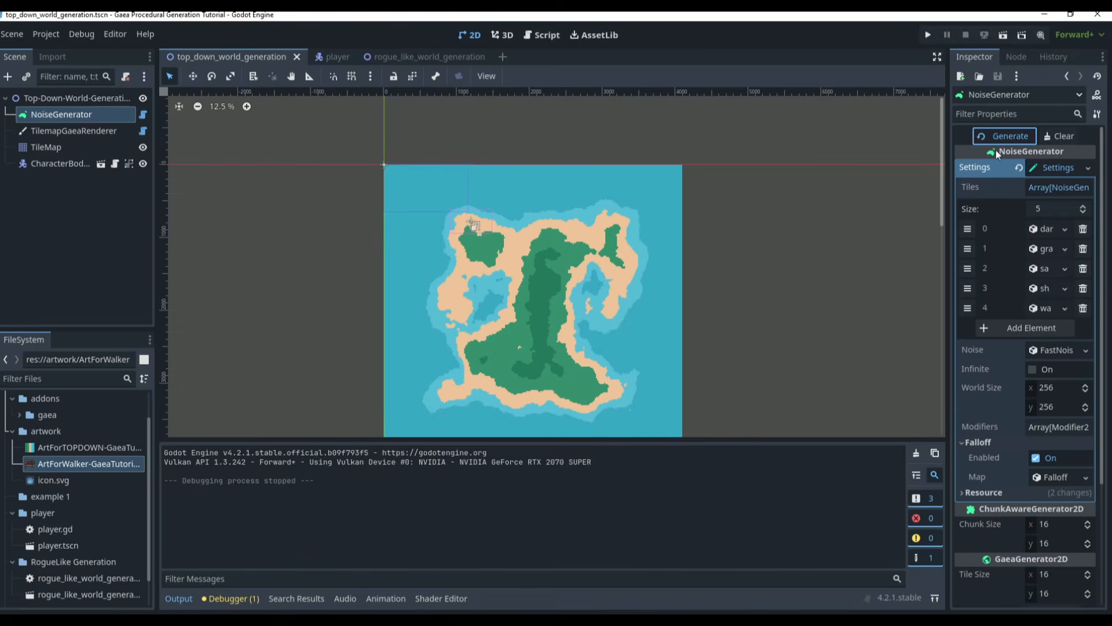
Regenerate the island with the NoiseGenerator in the top-down world scene
{"action": "left_click", "coordinate": [997, 141]}
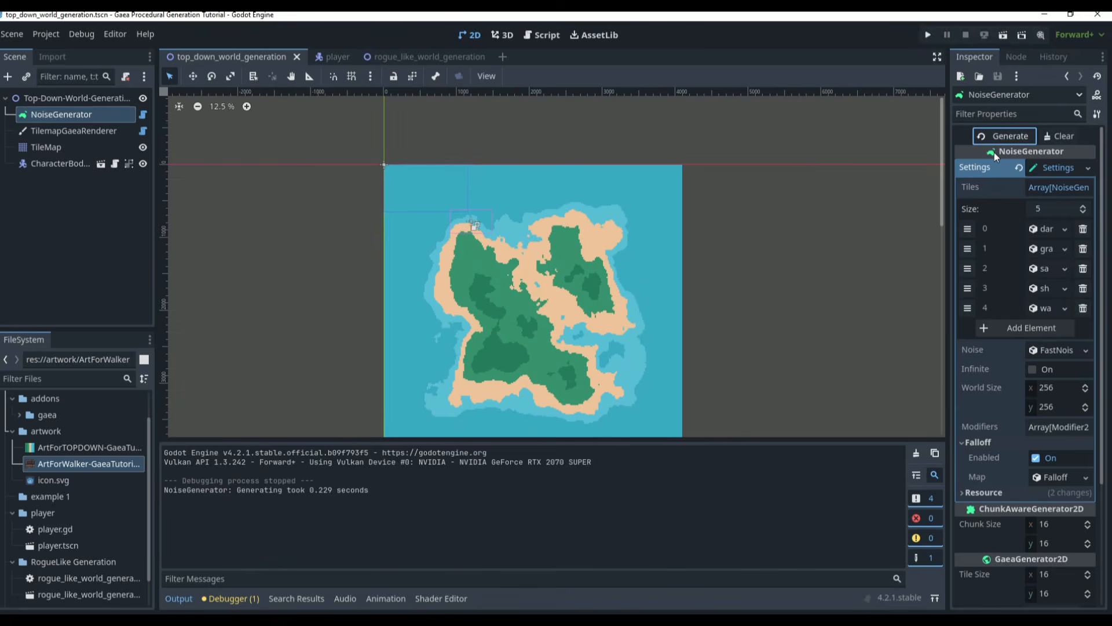